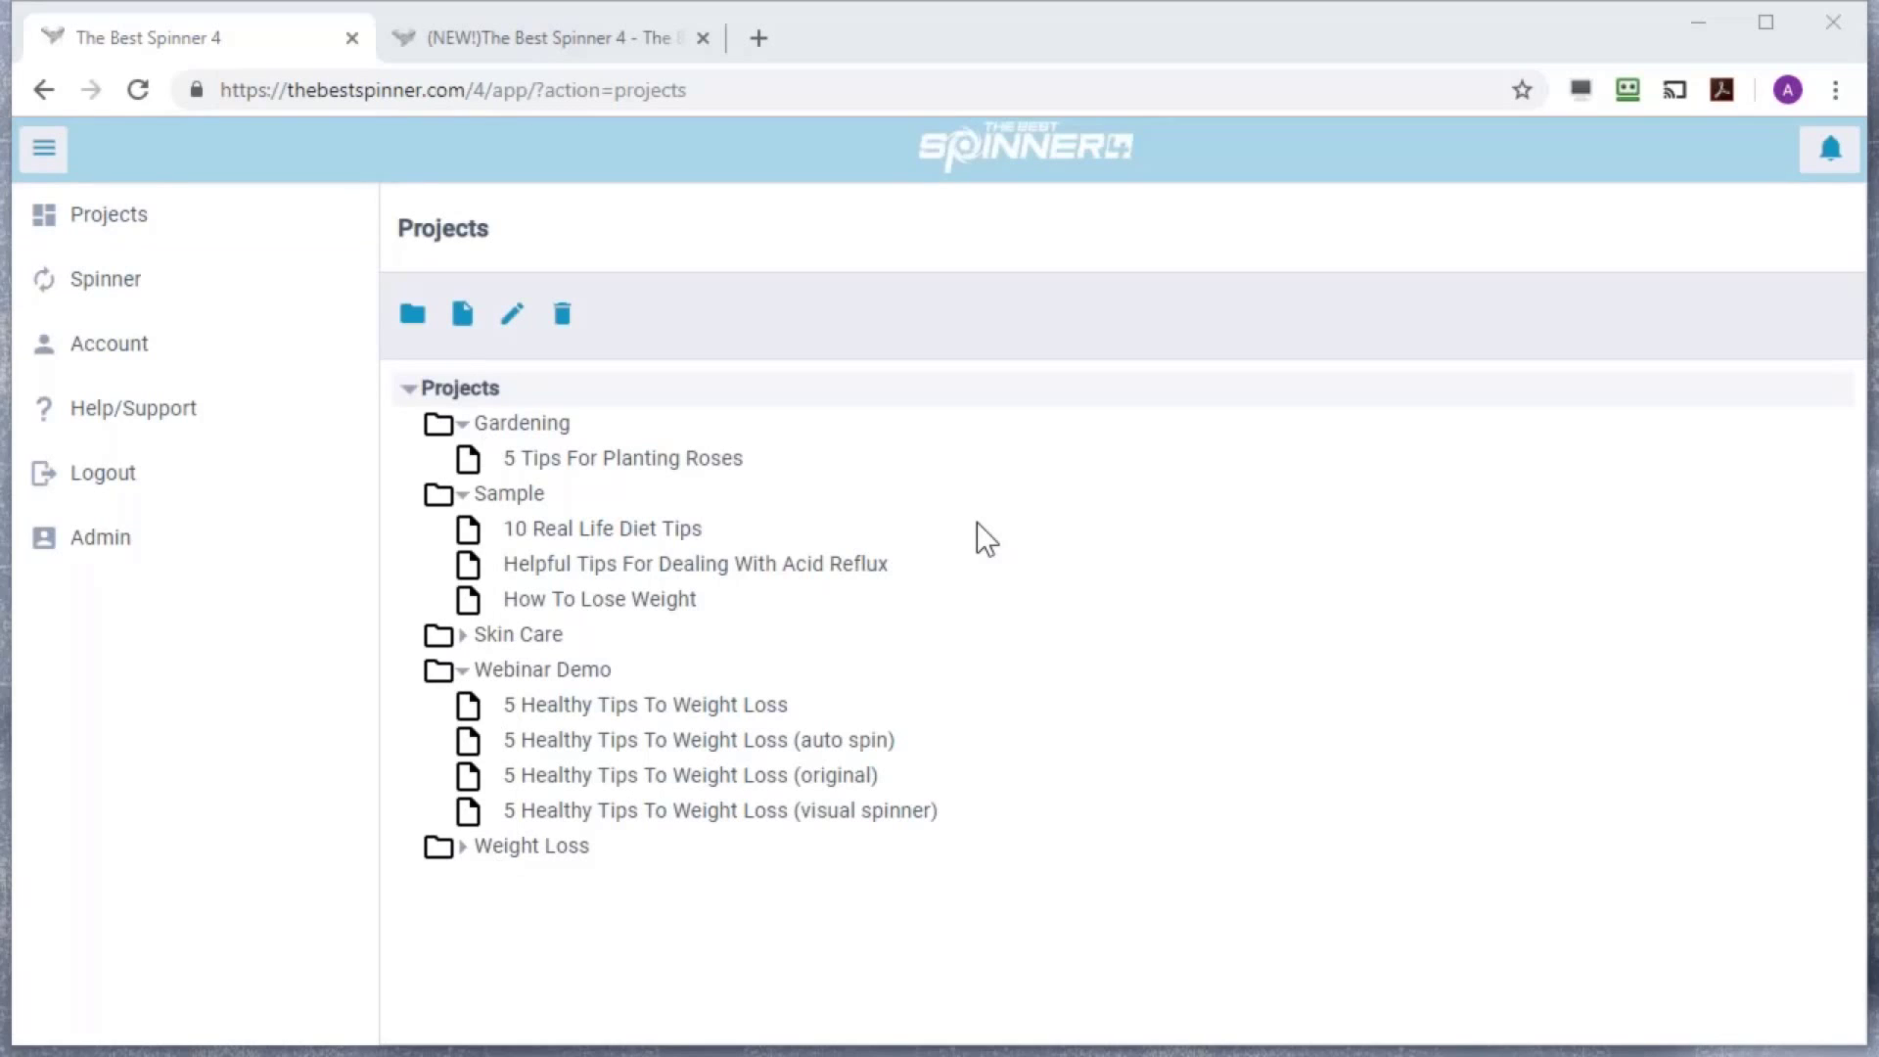
Open the article "5 Healthy Tips To Weight Loss (original)" from the Webinar Demo folder, check its code view and return to the visual editor
left_click(532, 668)
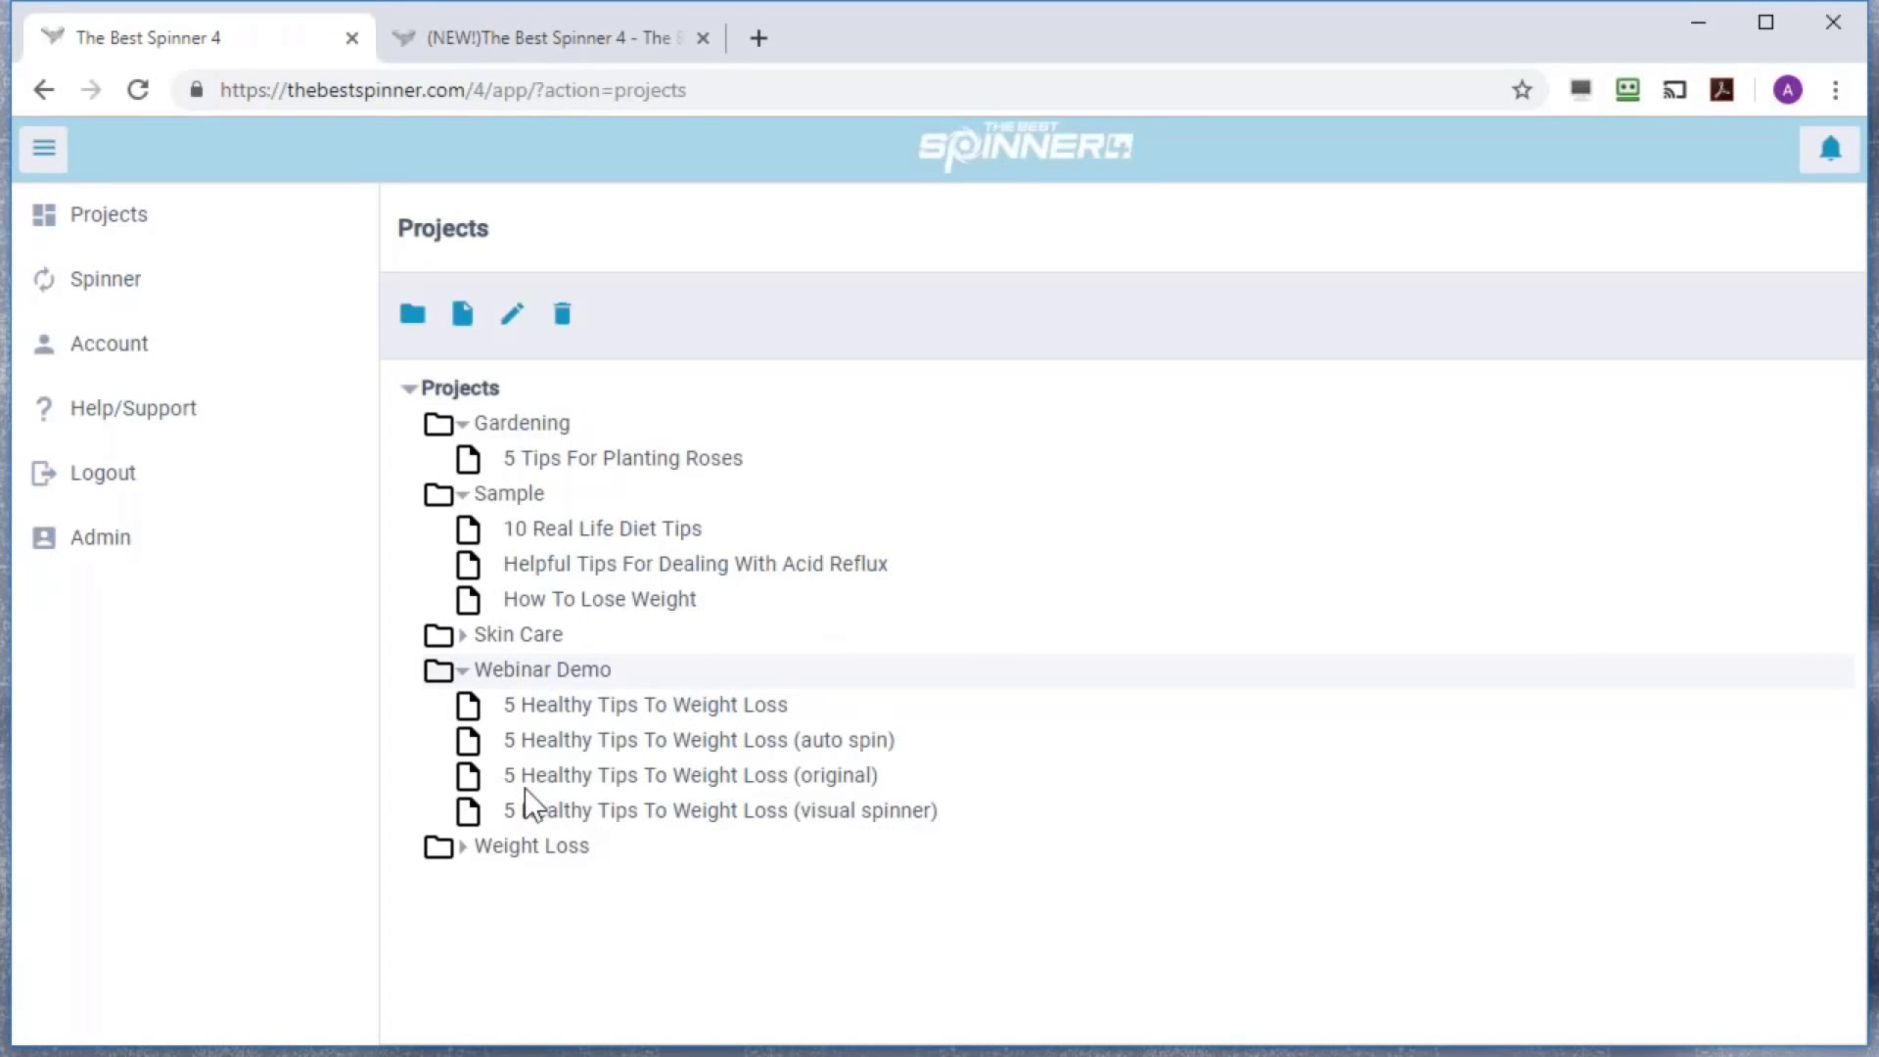
double_click(668, 777)
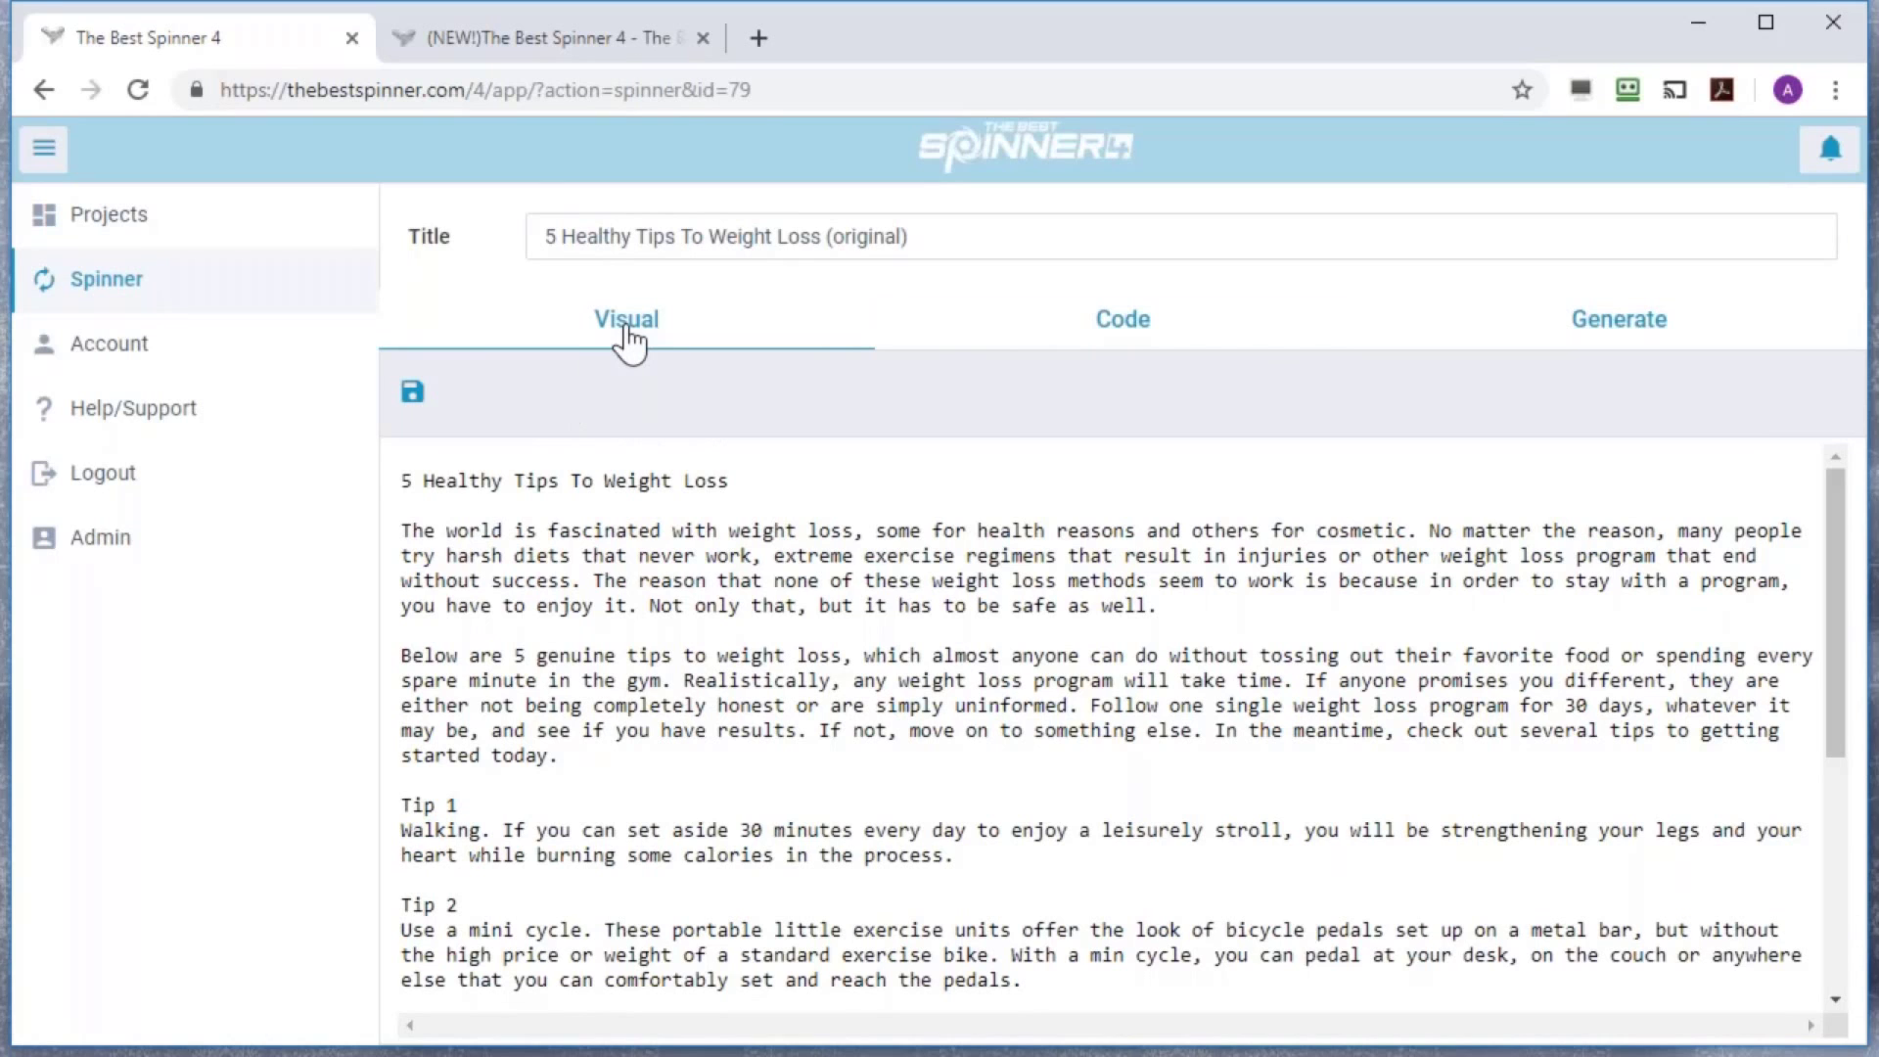
left_click(1091, 333)
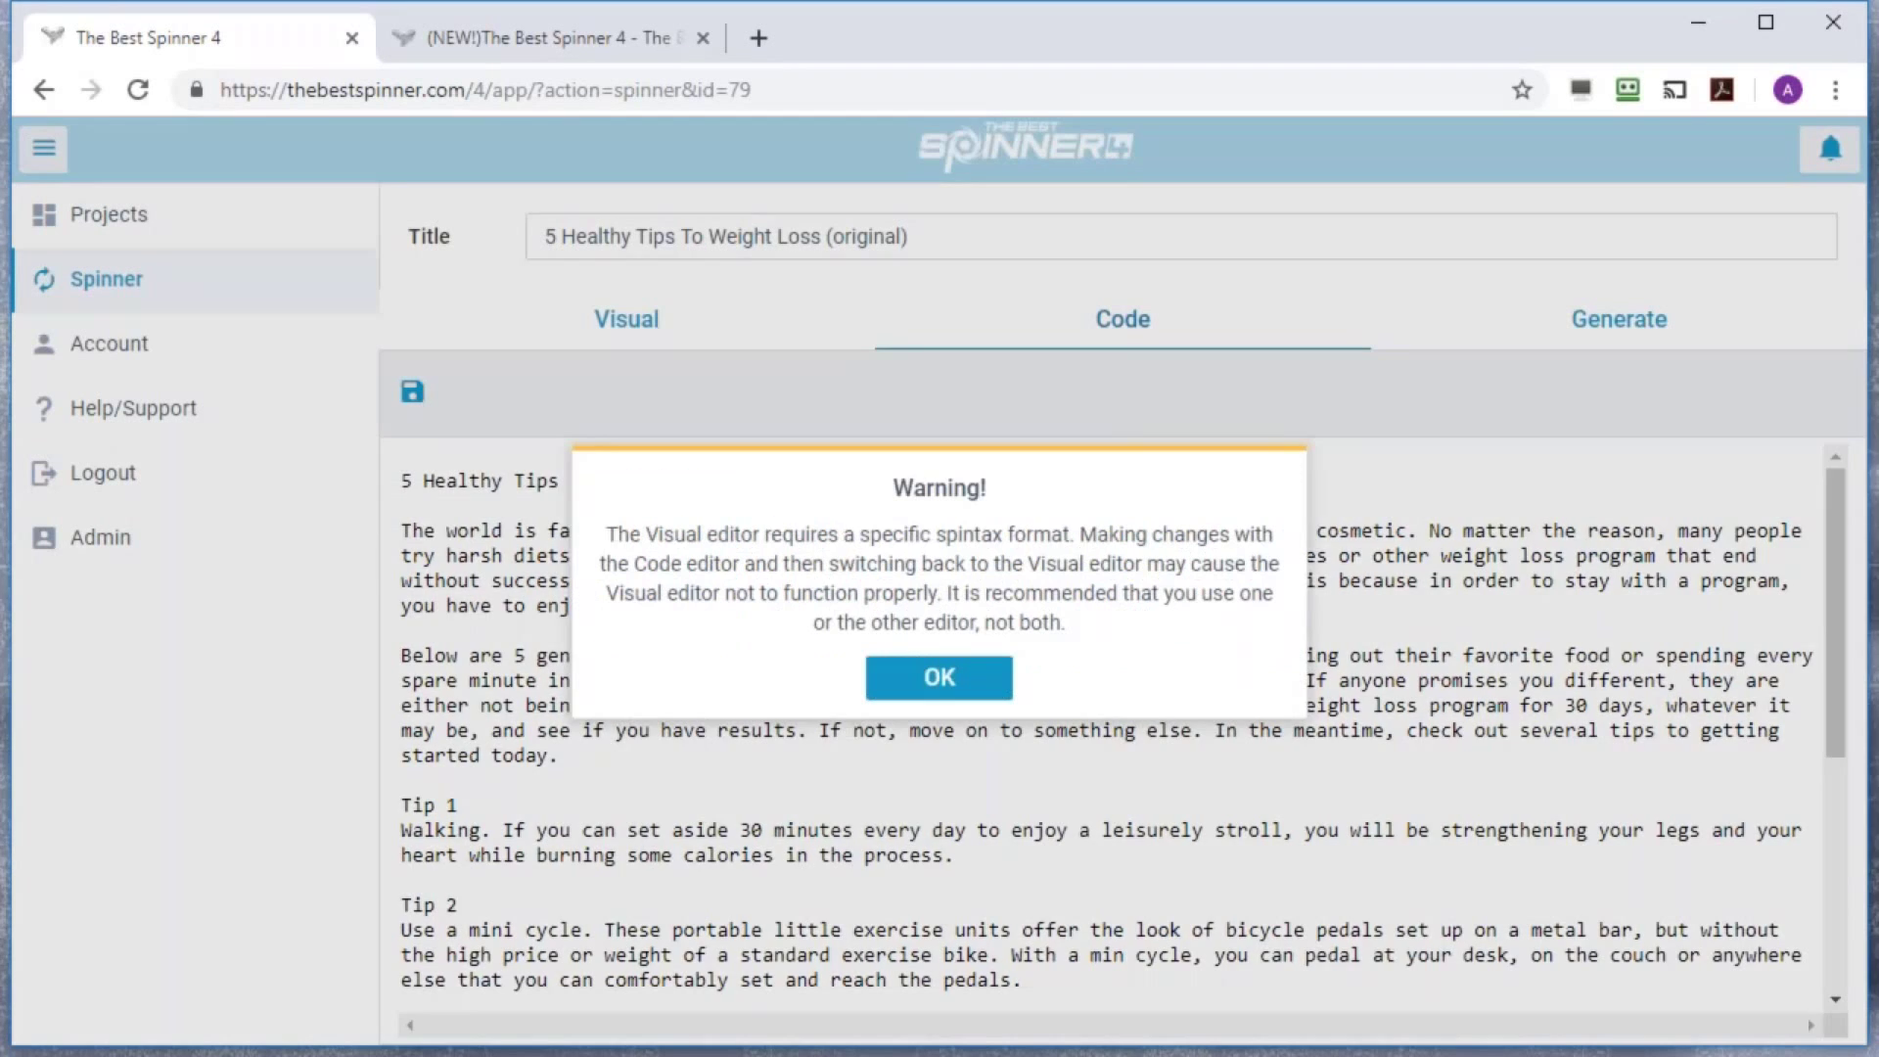
left_click(962, 682)
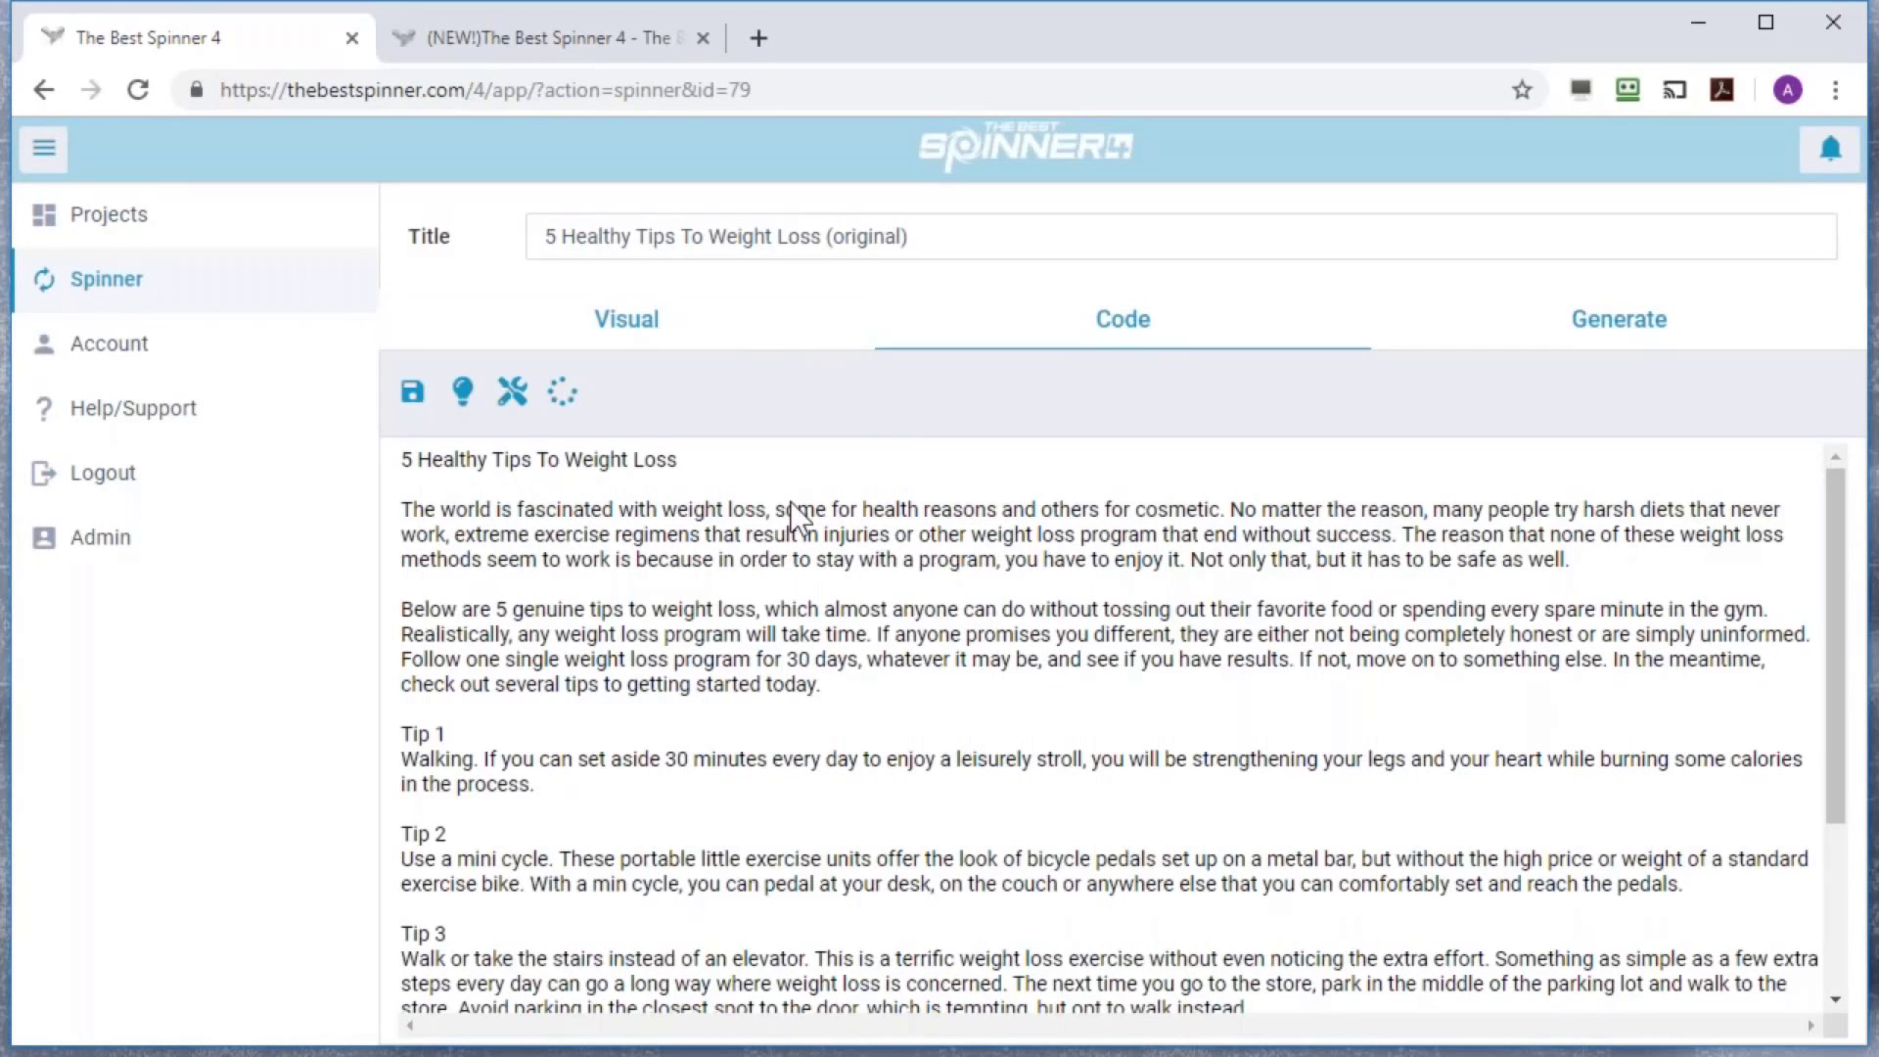
left_click(685, 338)
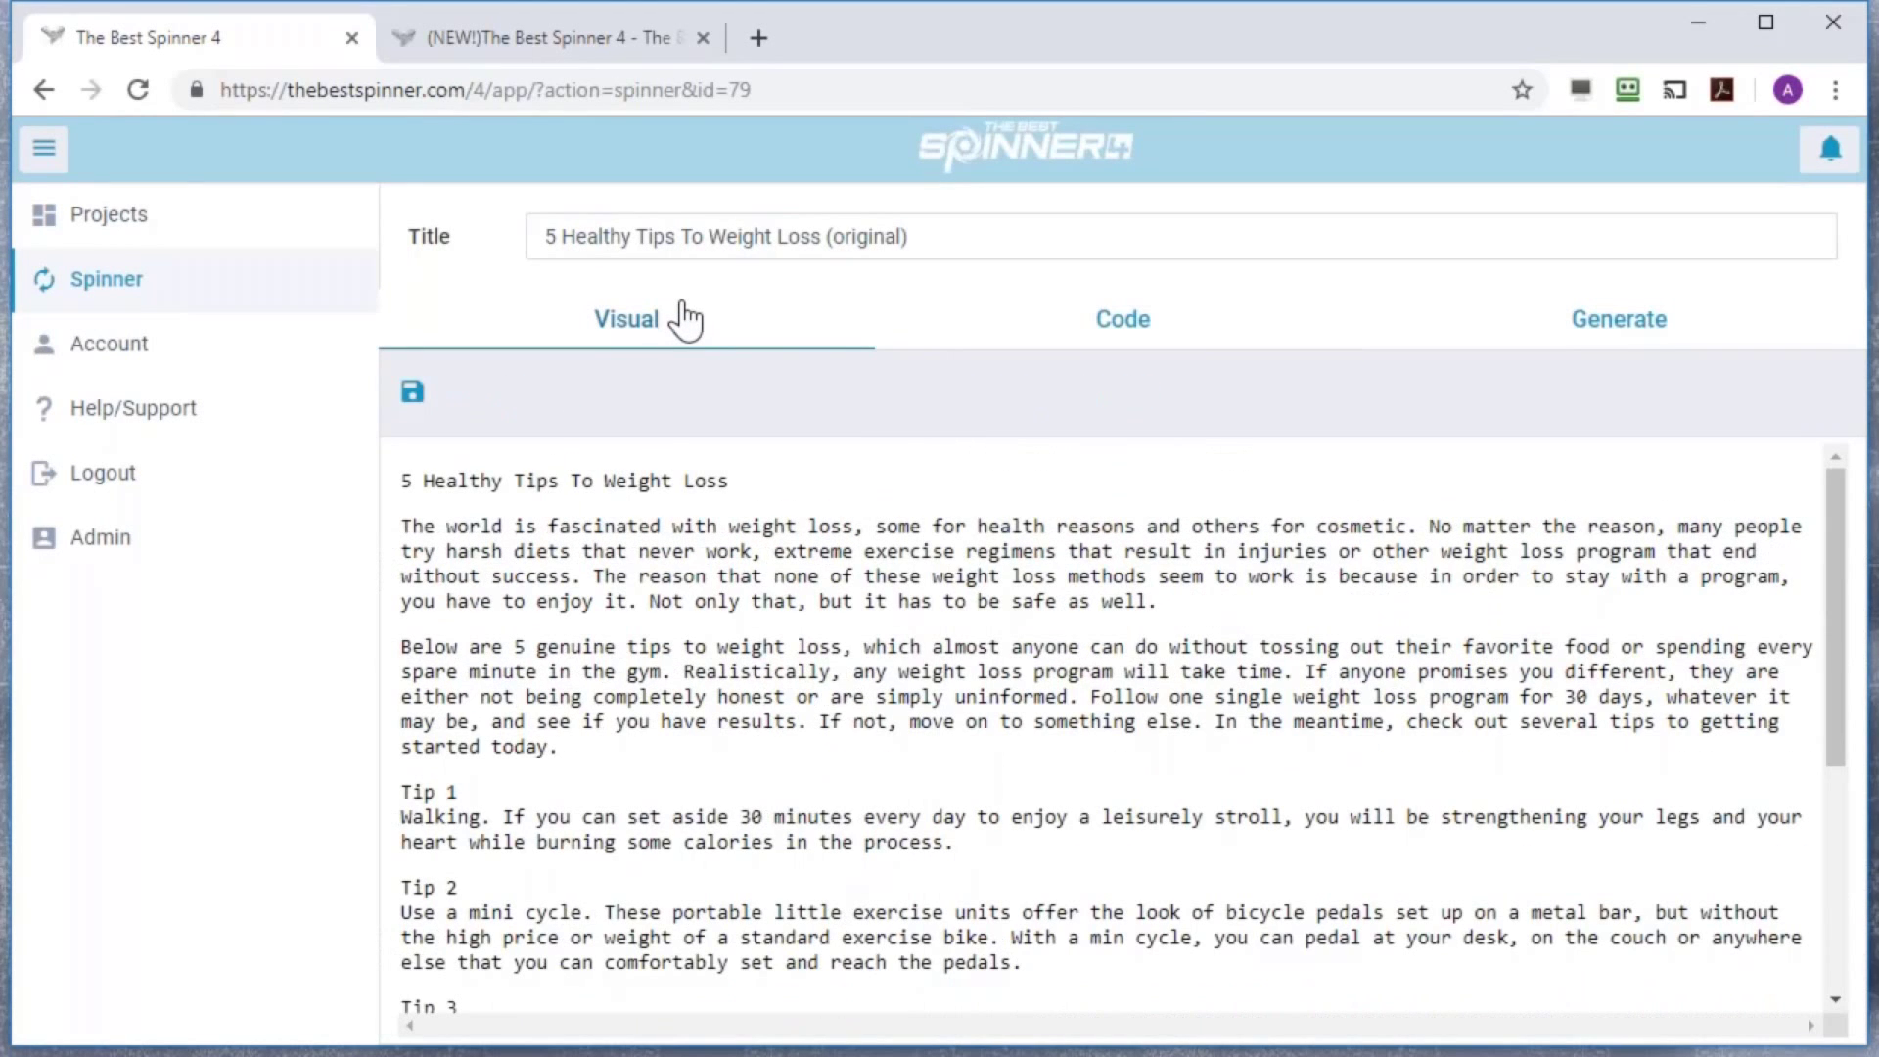
Add the variations "Five Great Tips For Losing Weight" and "Great Tips For Fast Weight Loss!" to the article's heading line
left_click(403, 484)
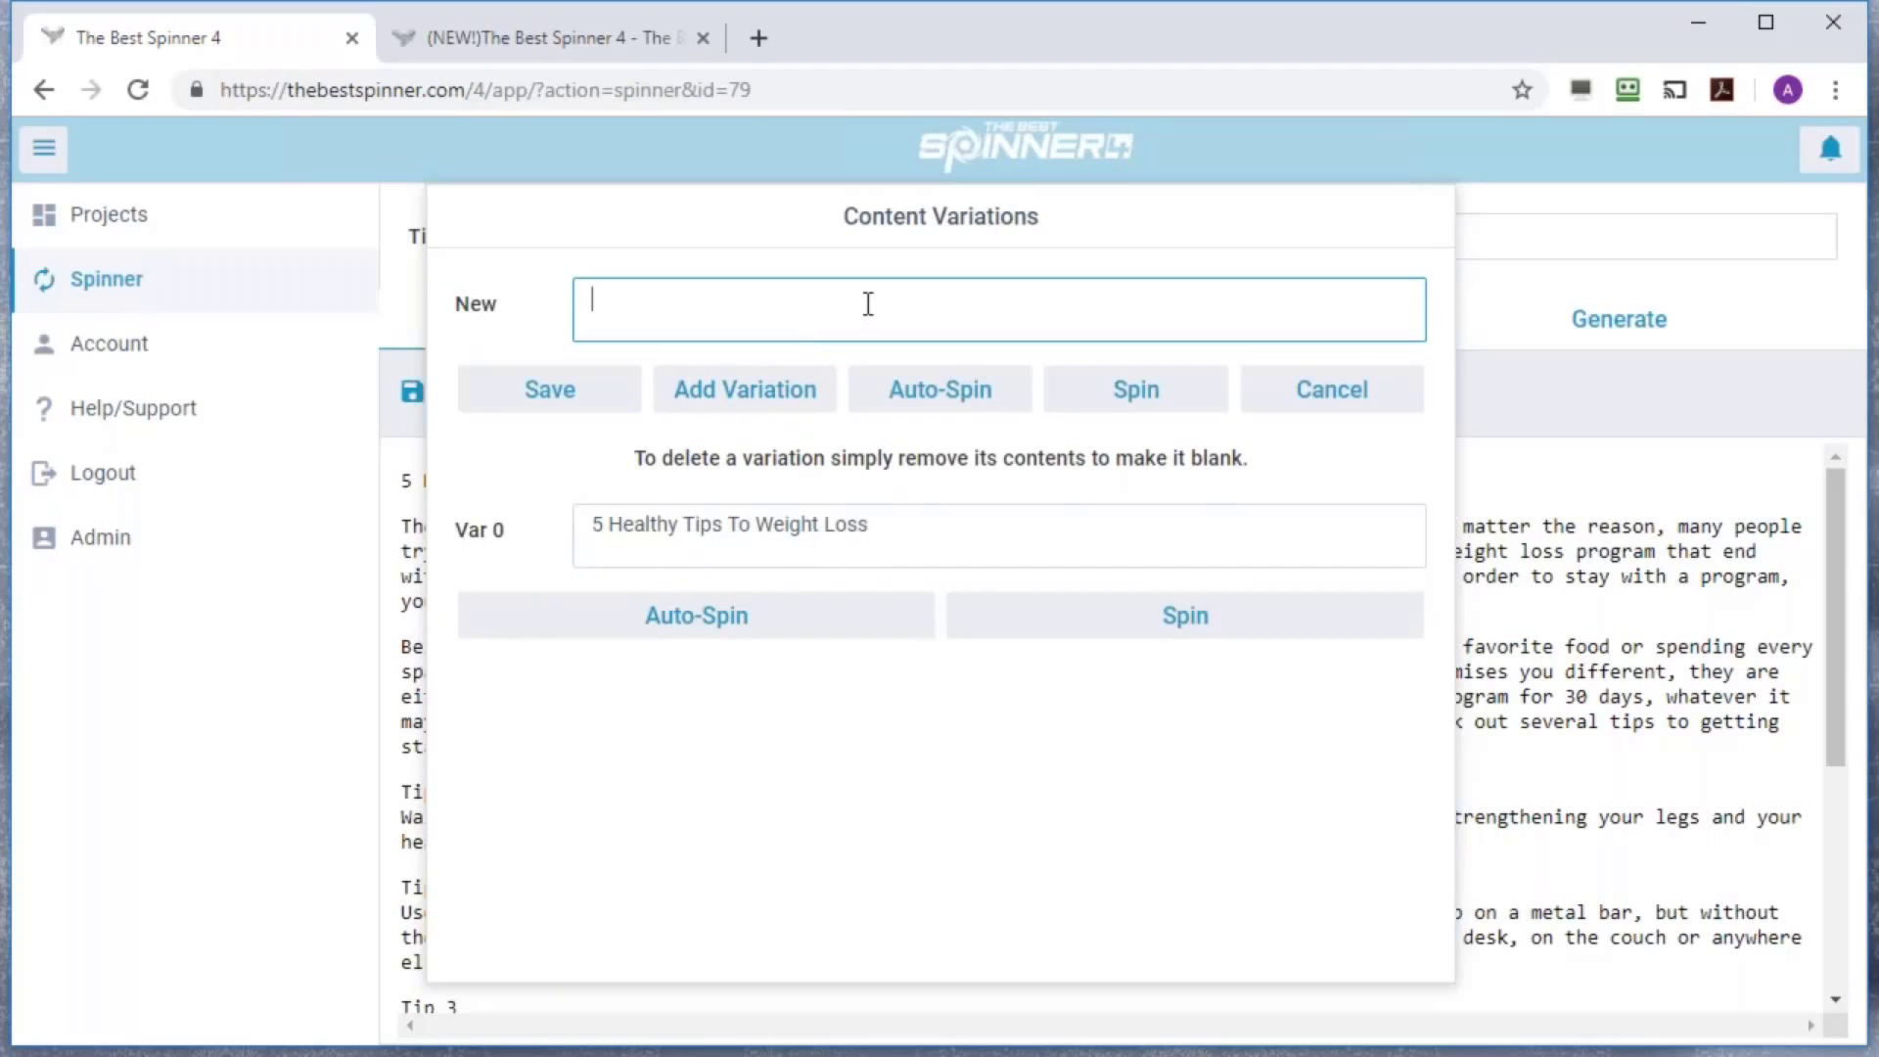
type("Five")
key("BackSpace")
key("BackSpace")
key("BackSpace")
type("ive Great Tips For Losing")
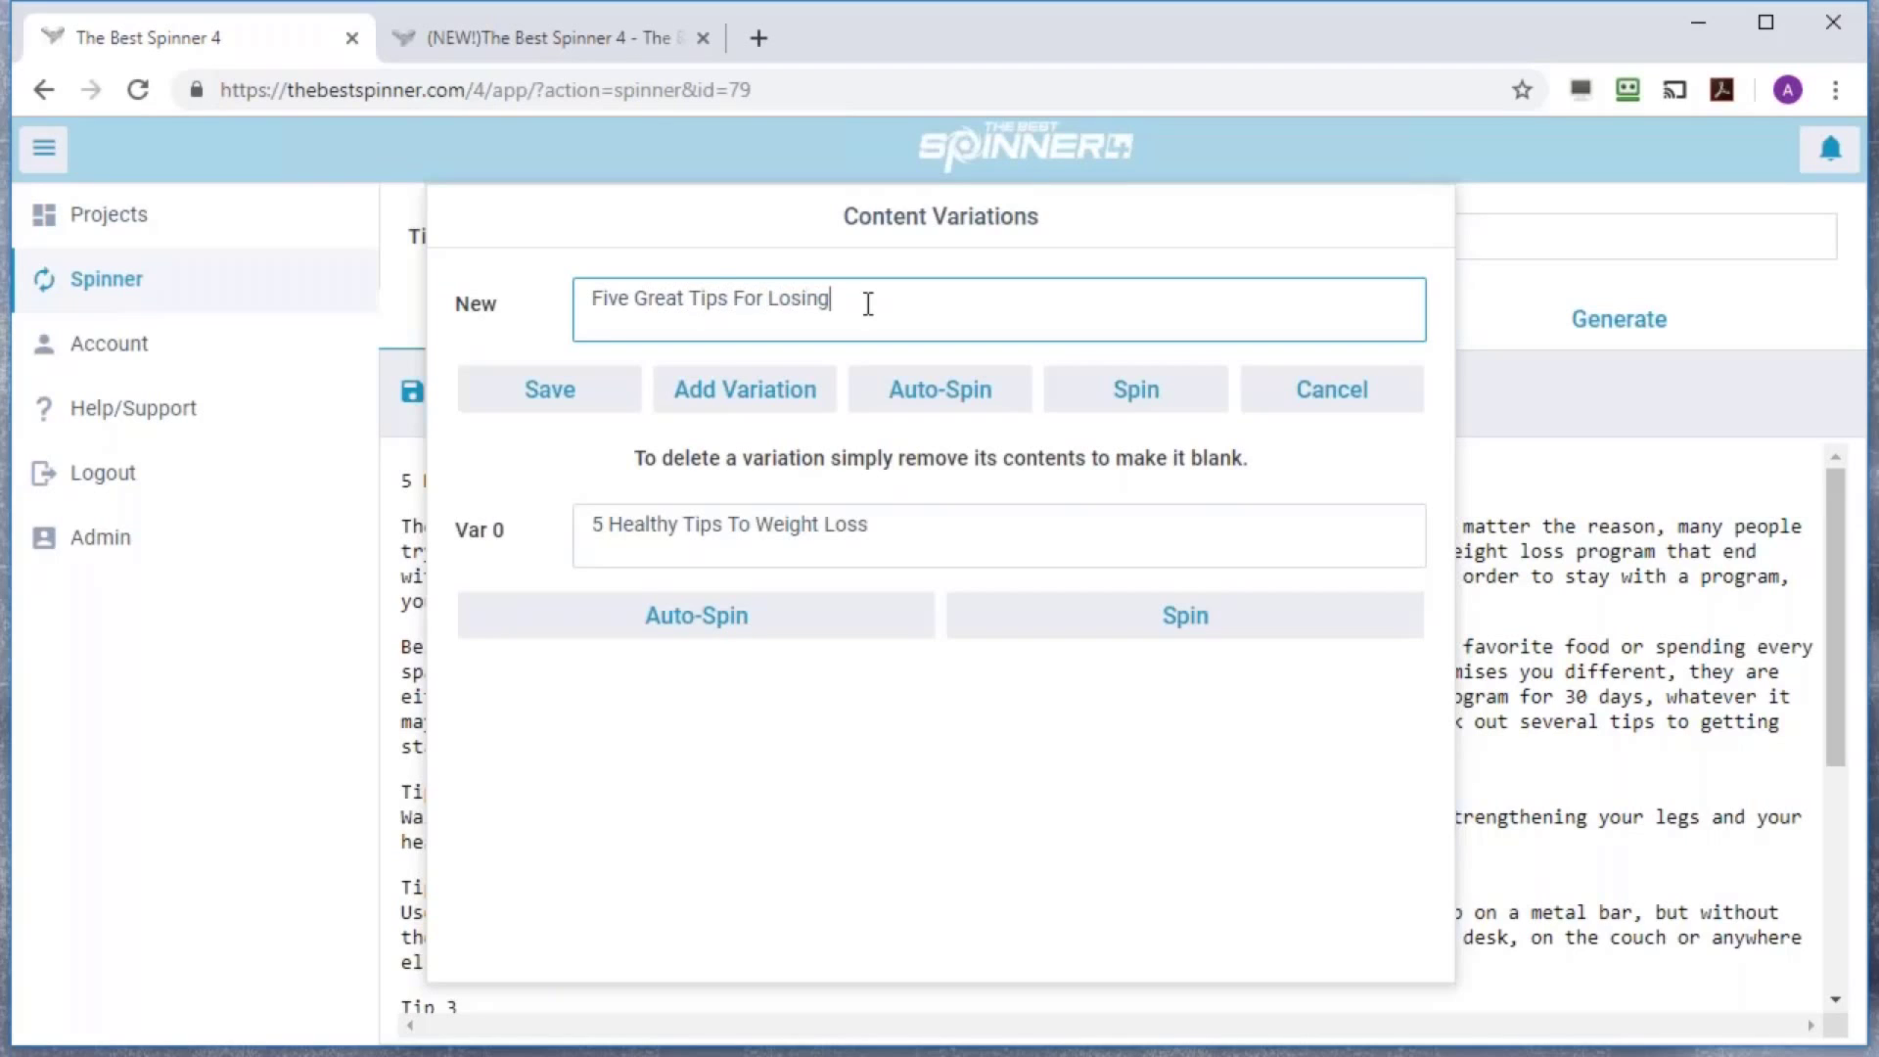
type(" Weight")
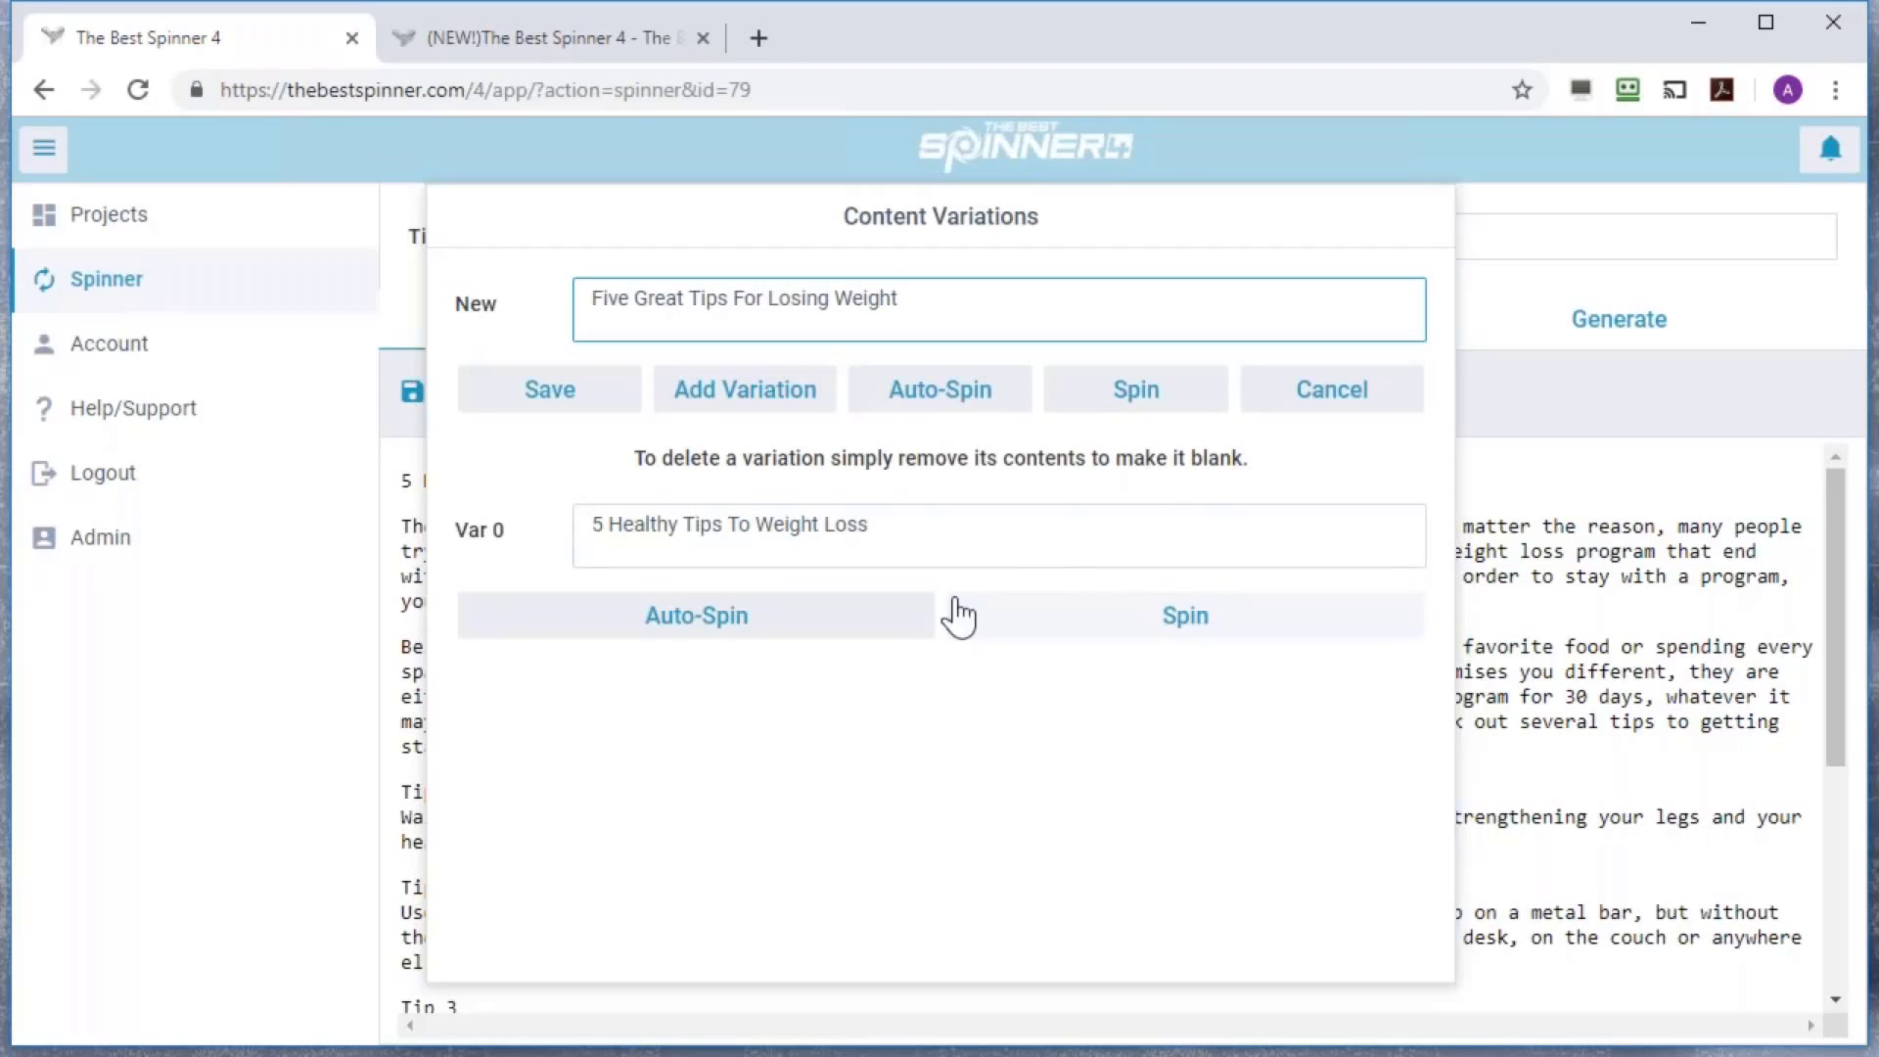
left_click(727, 388)
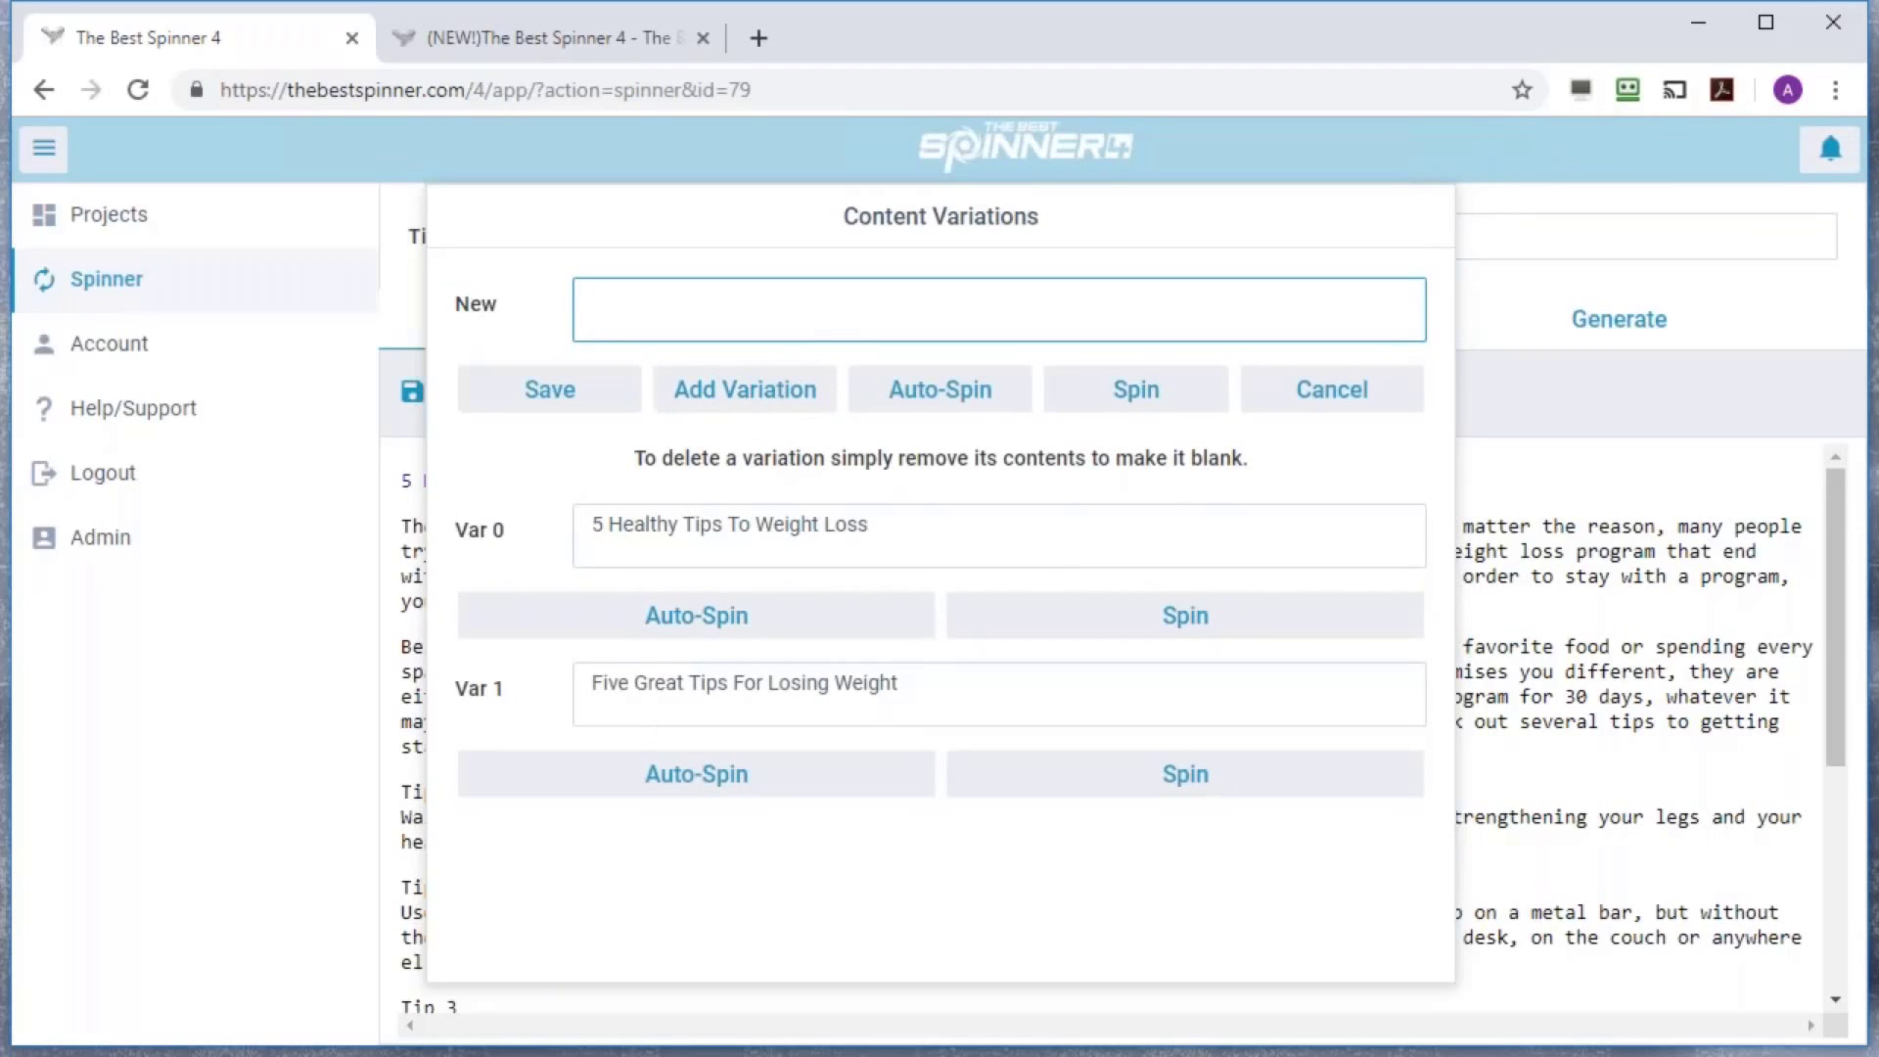
type("Great Tips For Fast Weight Loss!")
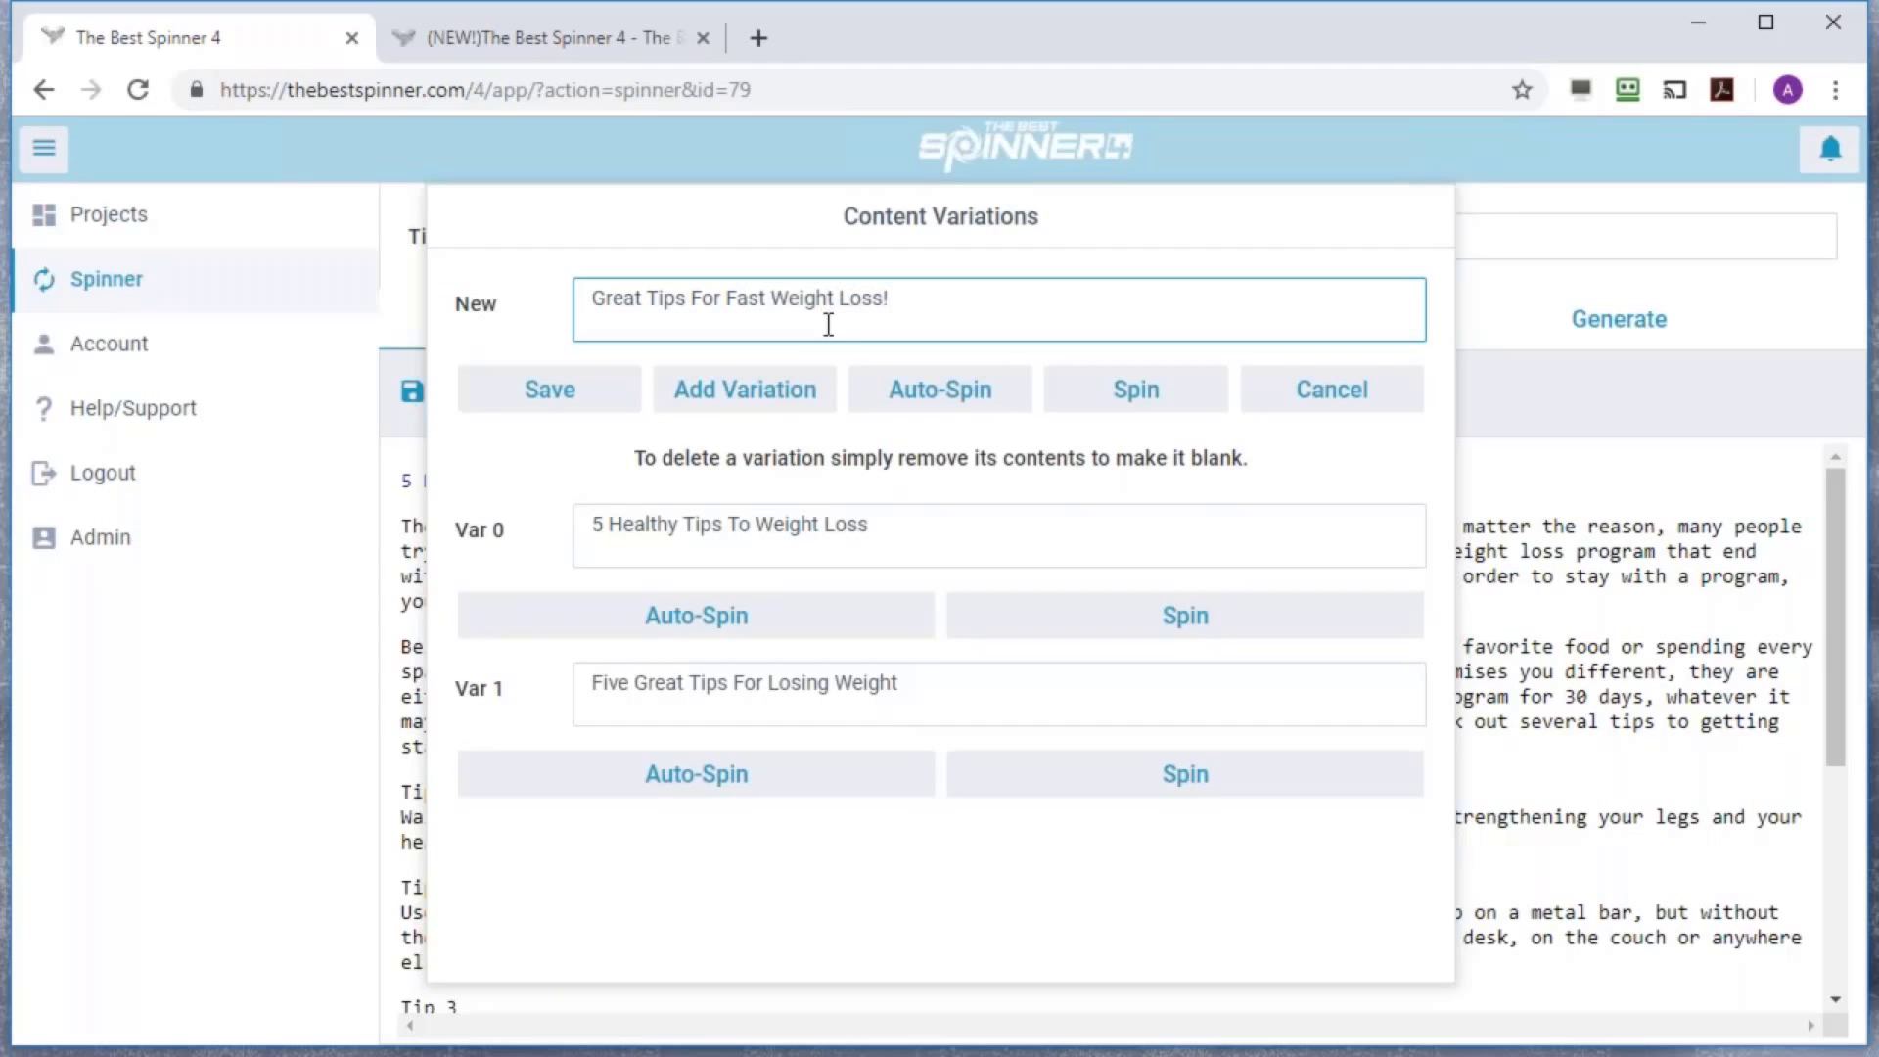
left_click(773, 403)
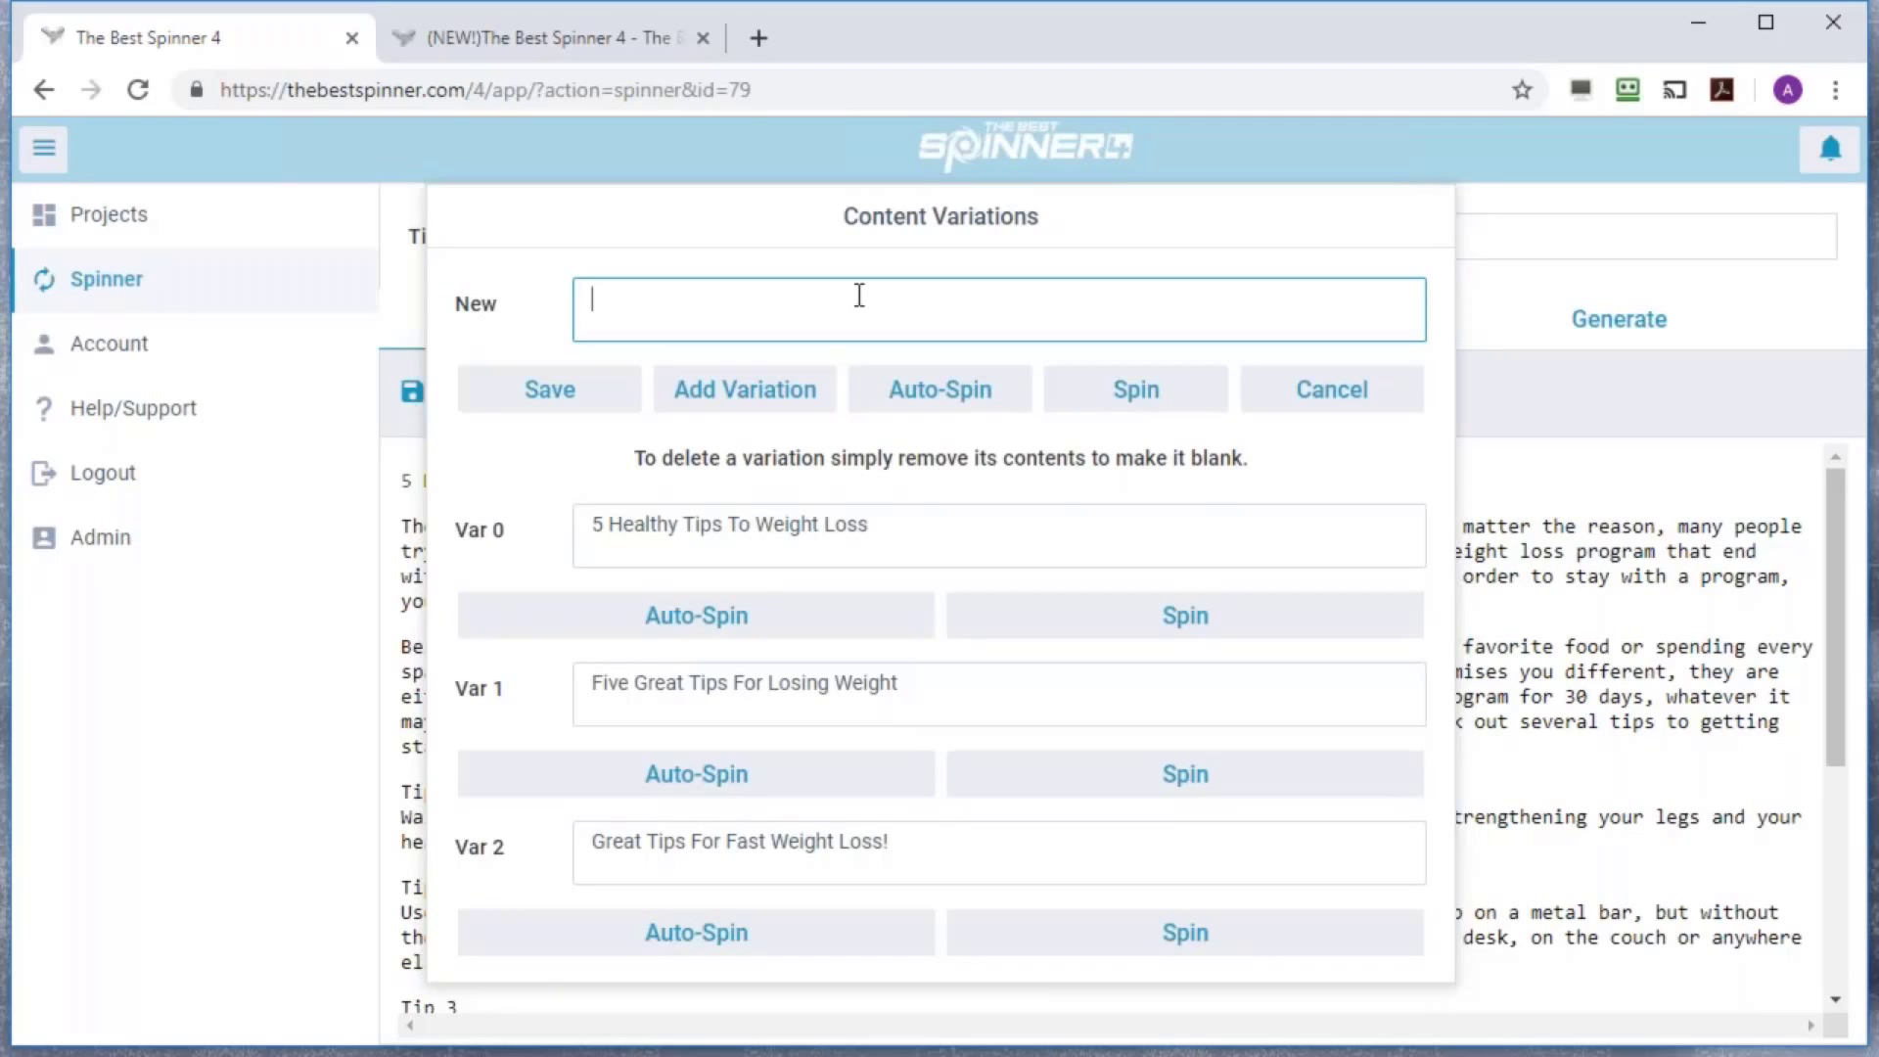
Write the heading variation "Five Simple And Effective Tips For Losing Weight", auto-spin it and add it to the variations
type("Five Simple An d Effec")
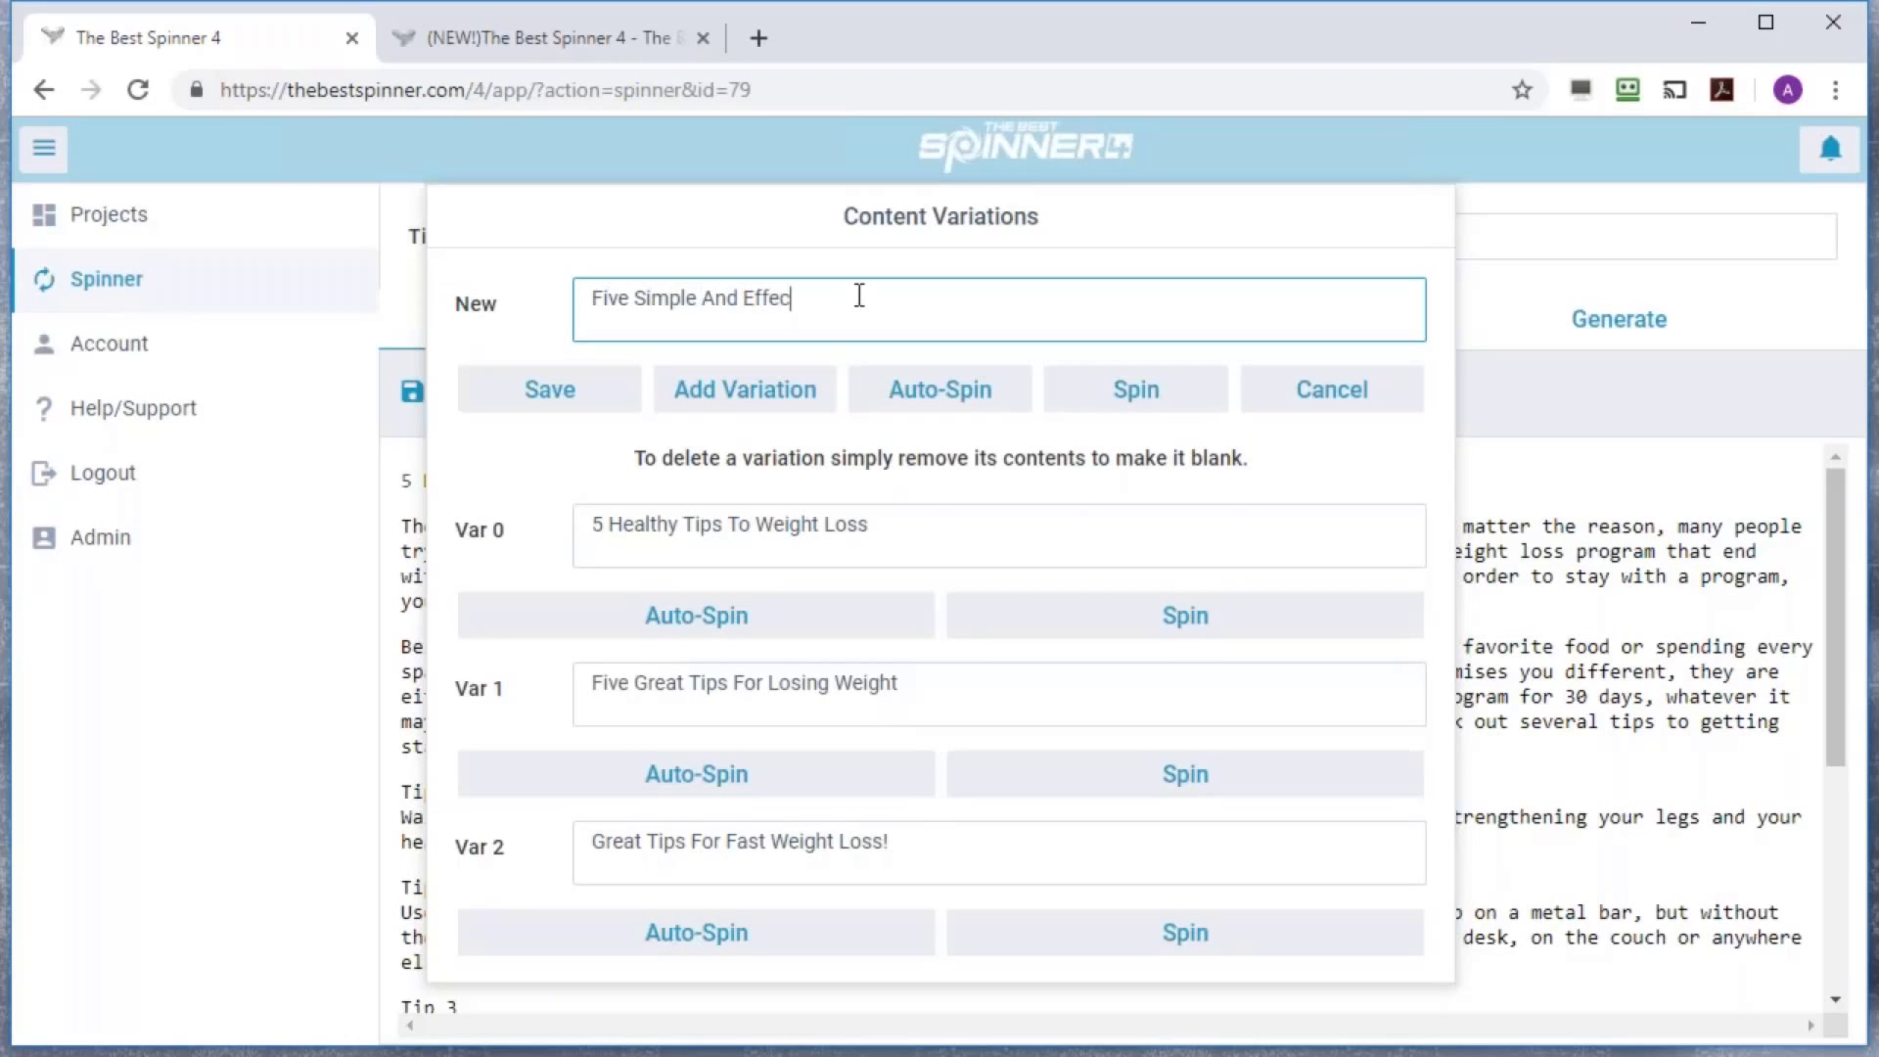
type("tive Tips For Losing Weight")
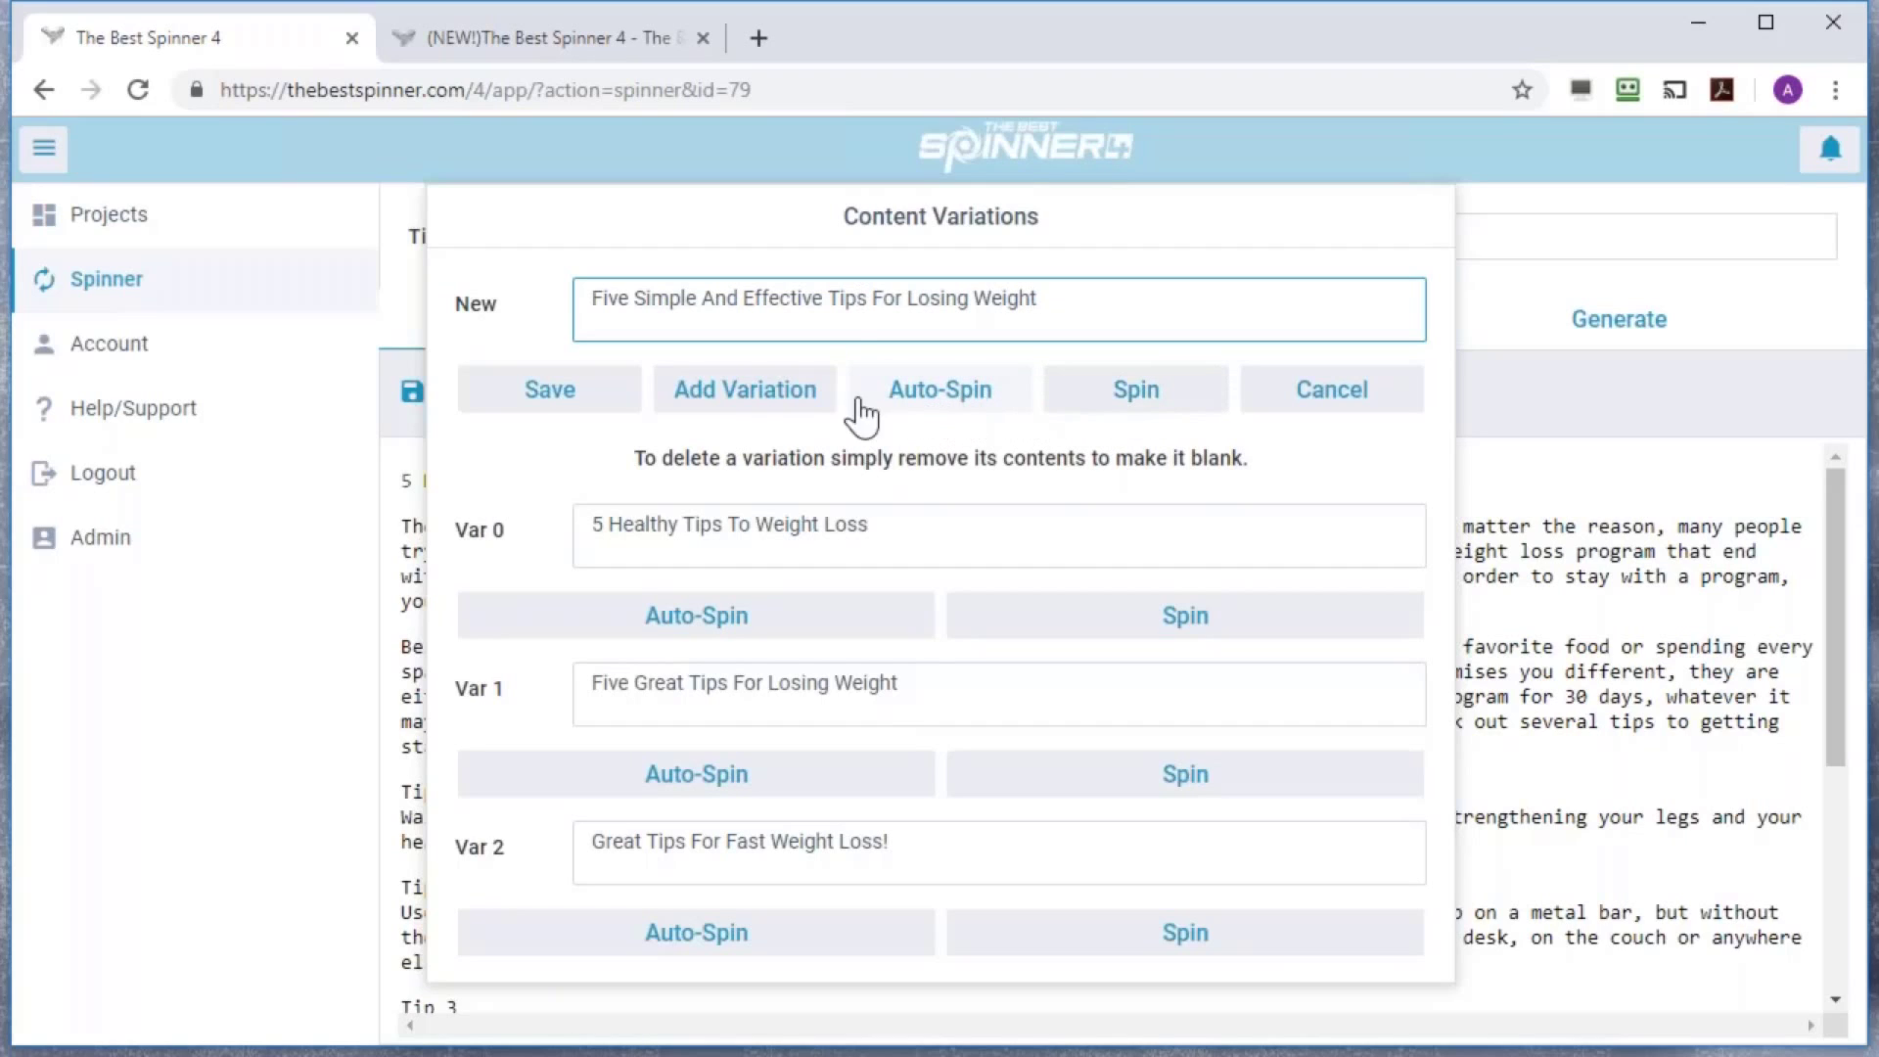
left_click(1133, 400)
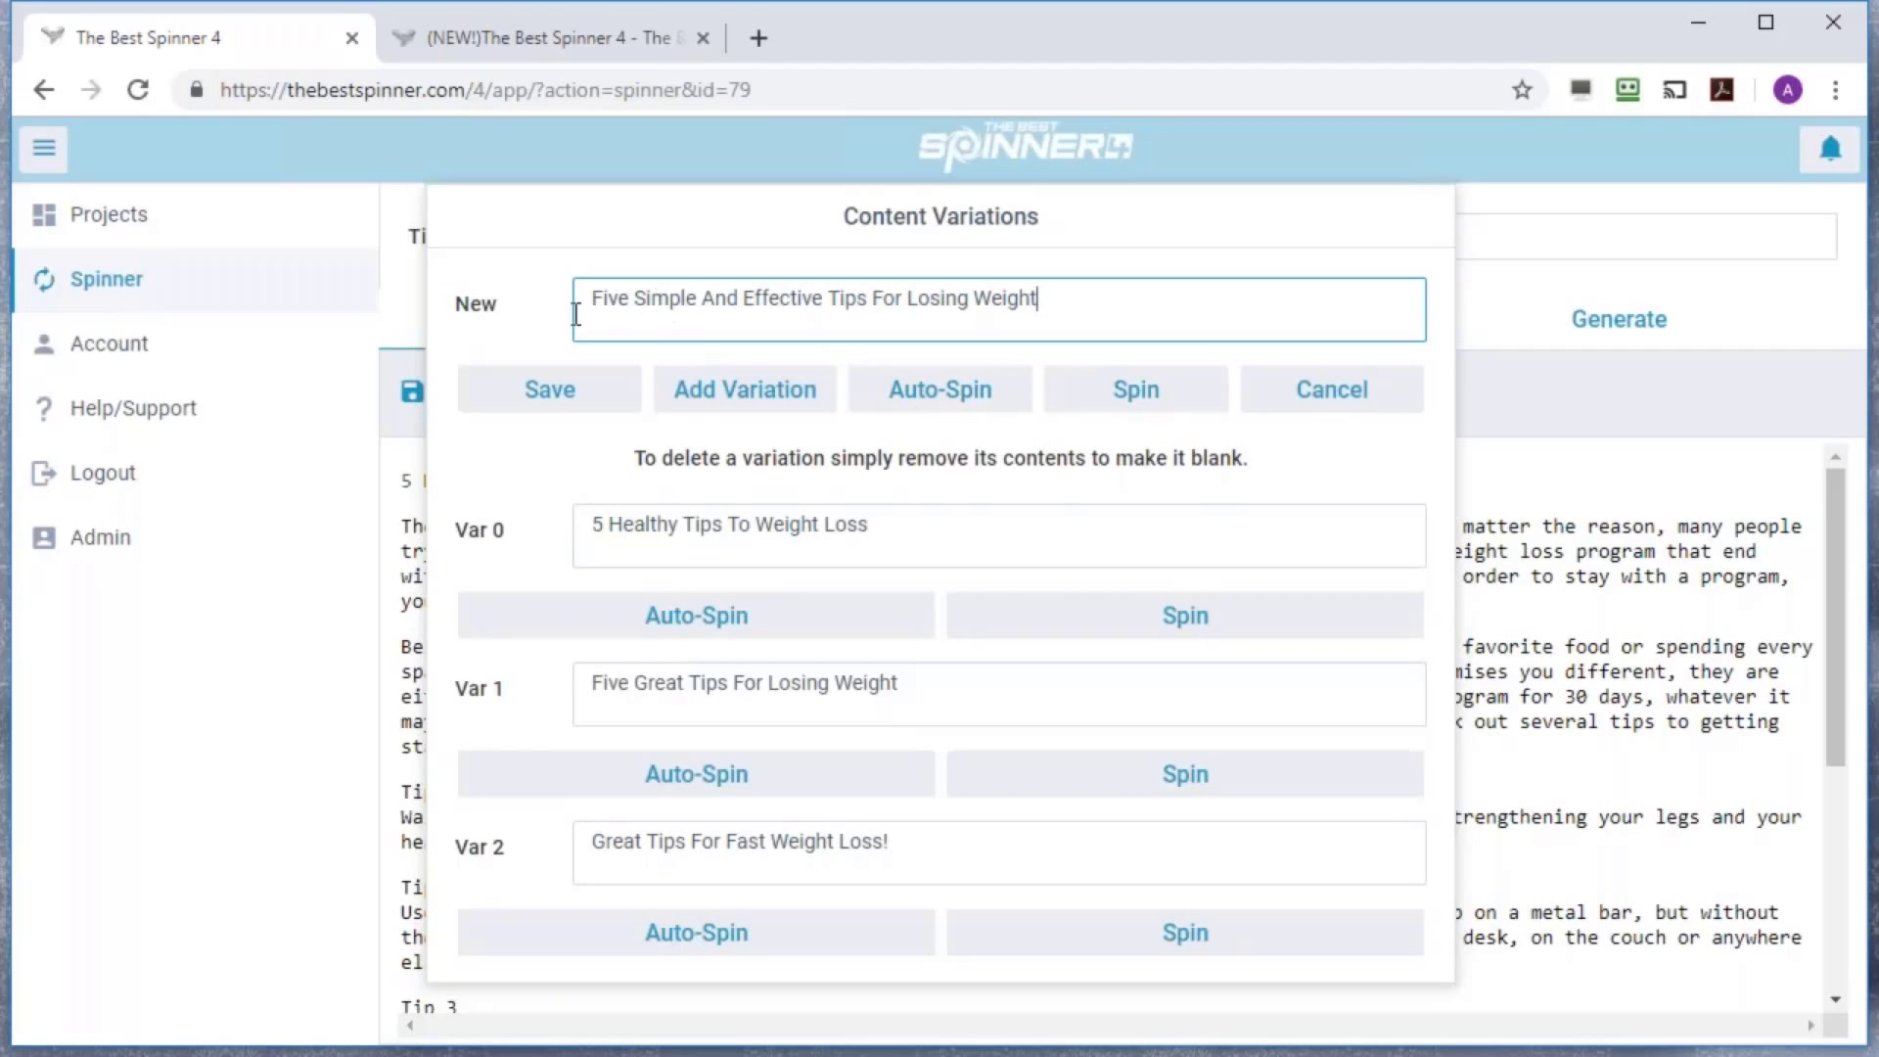
left_click_drag(587, 302, 1164, 315)
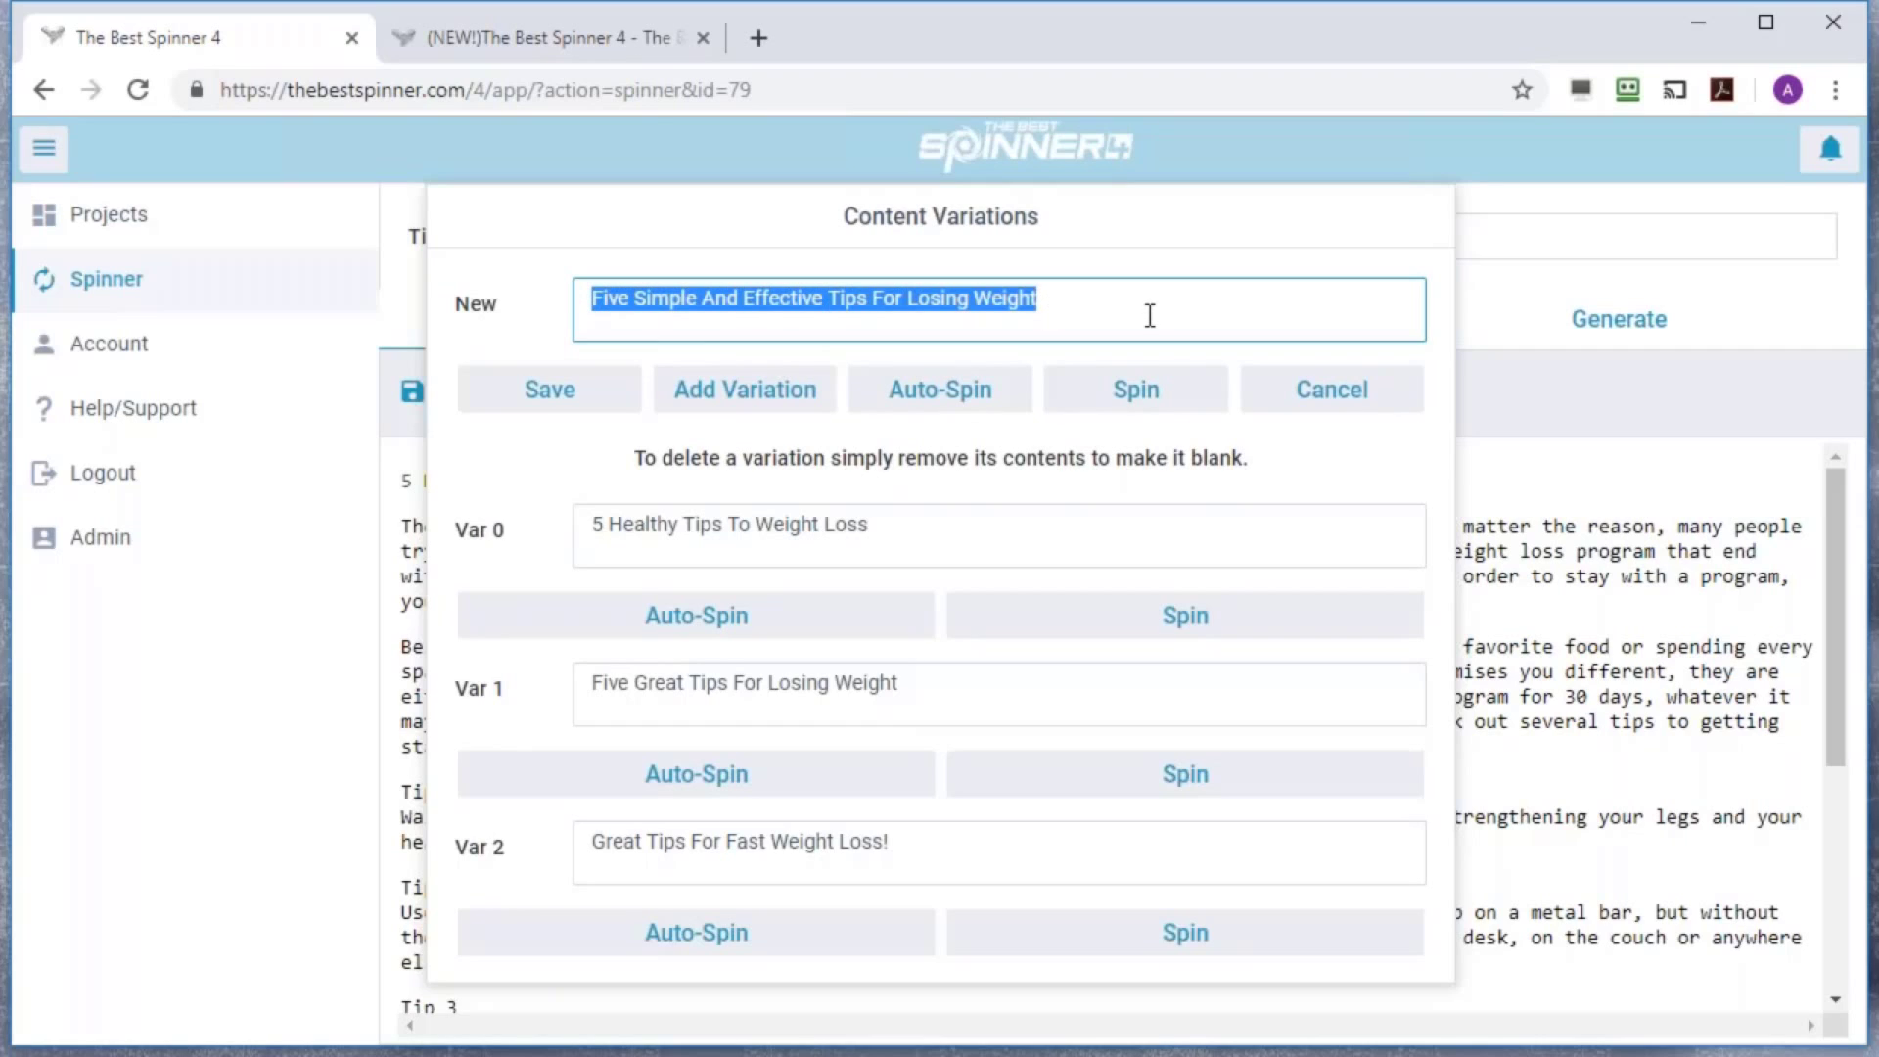
left_click(1150, 316)
left_click(961, 403)
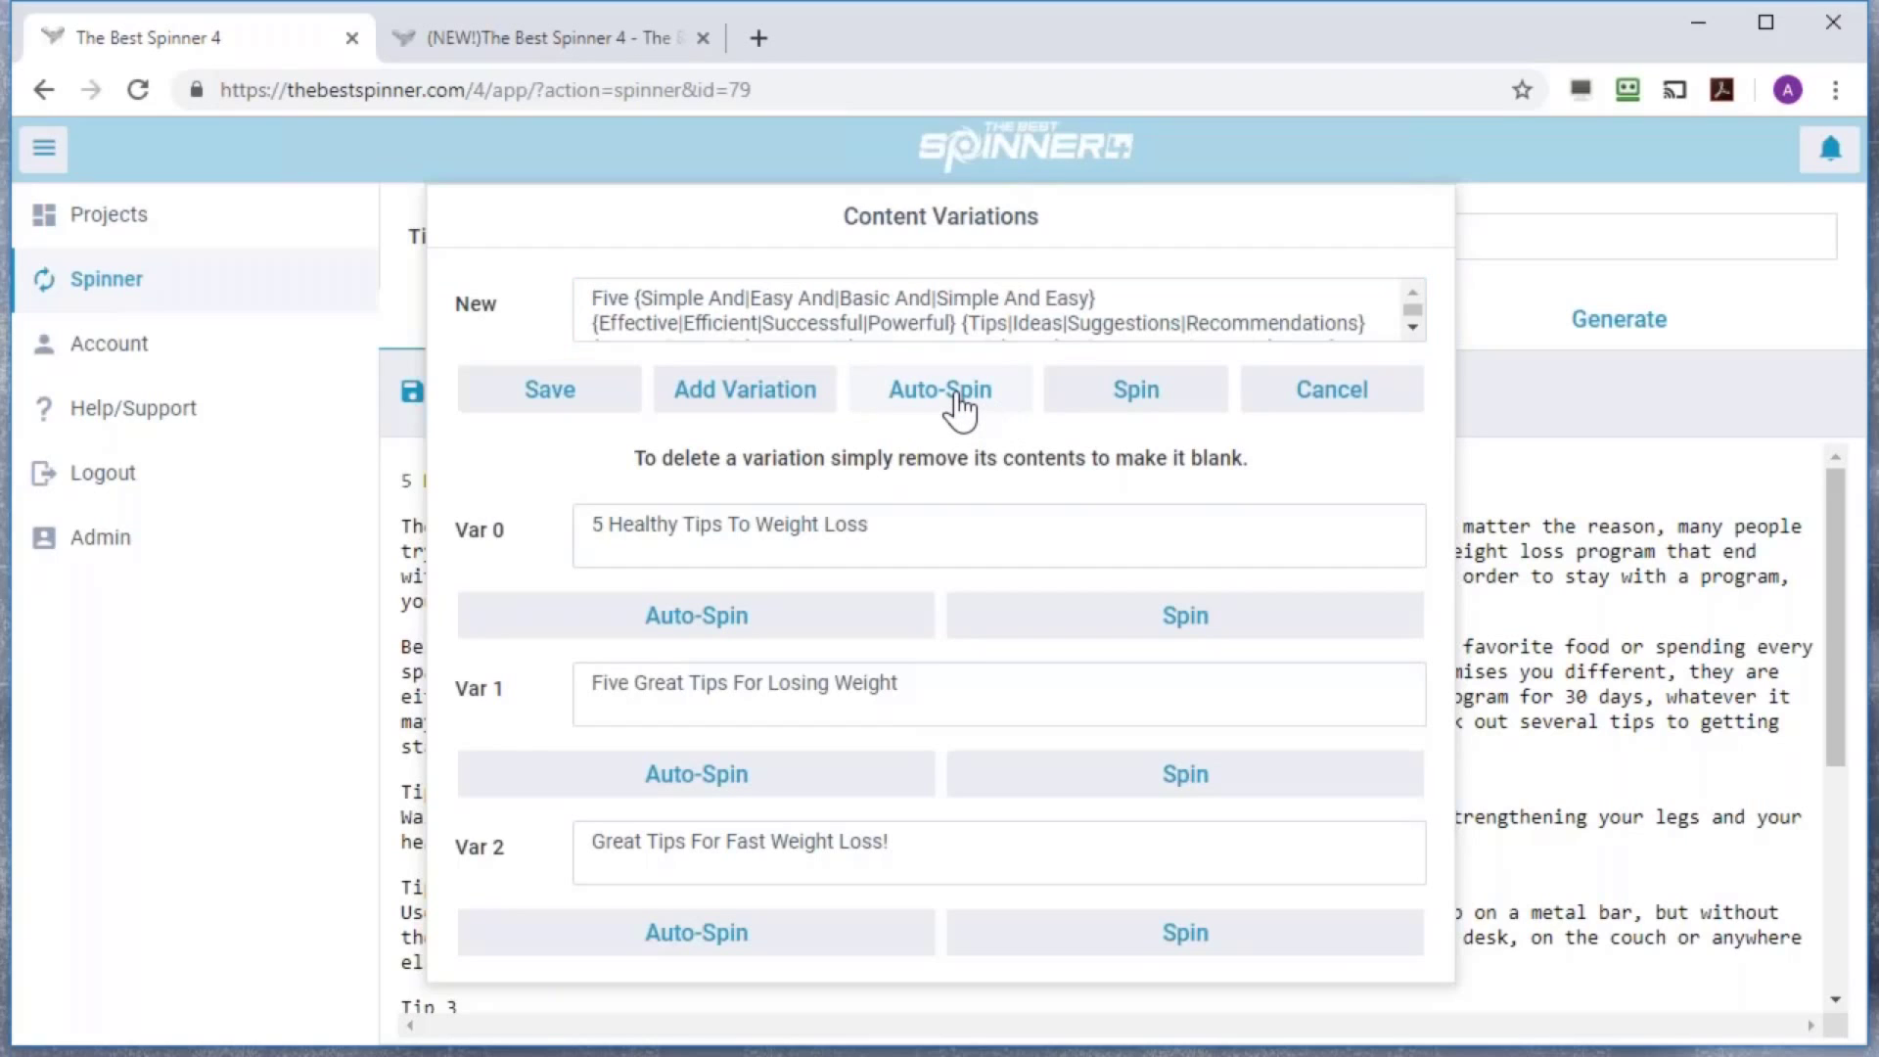
left_click(1413, 336)
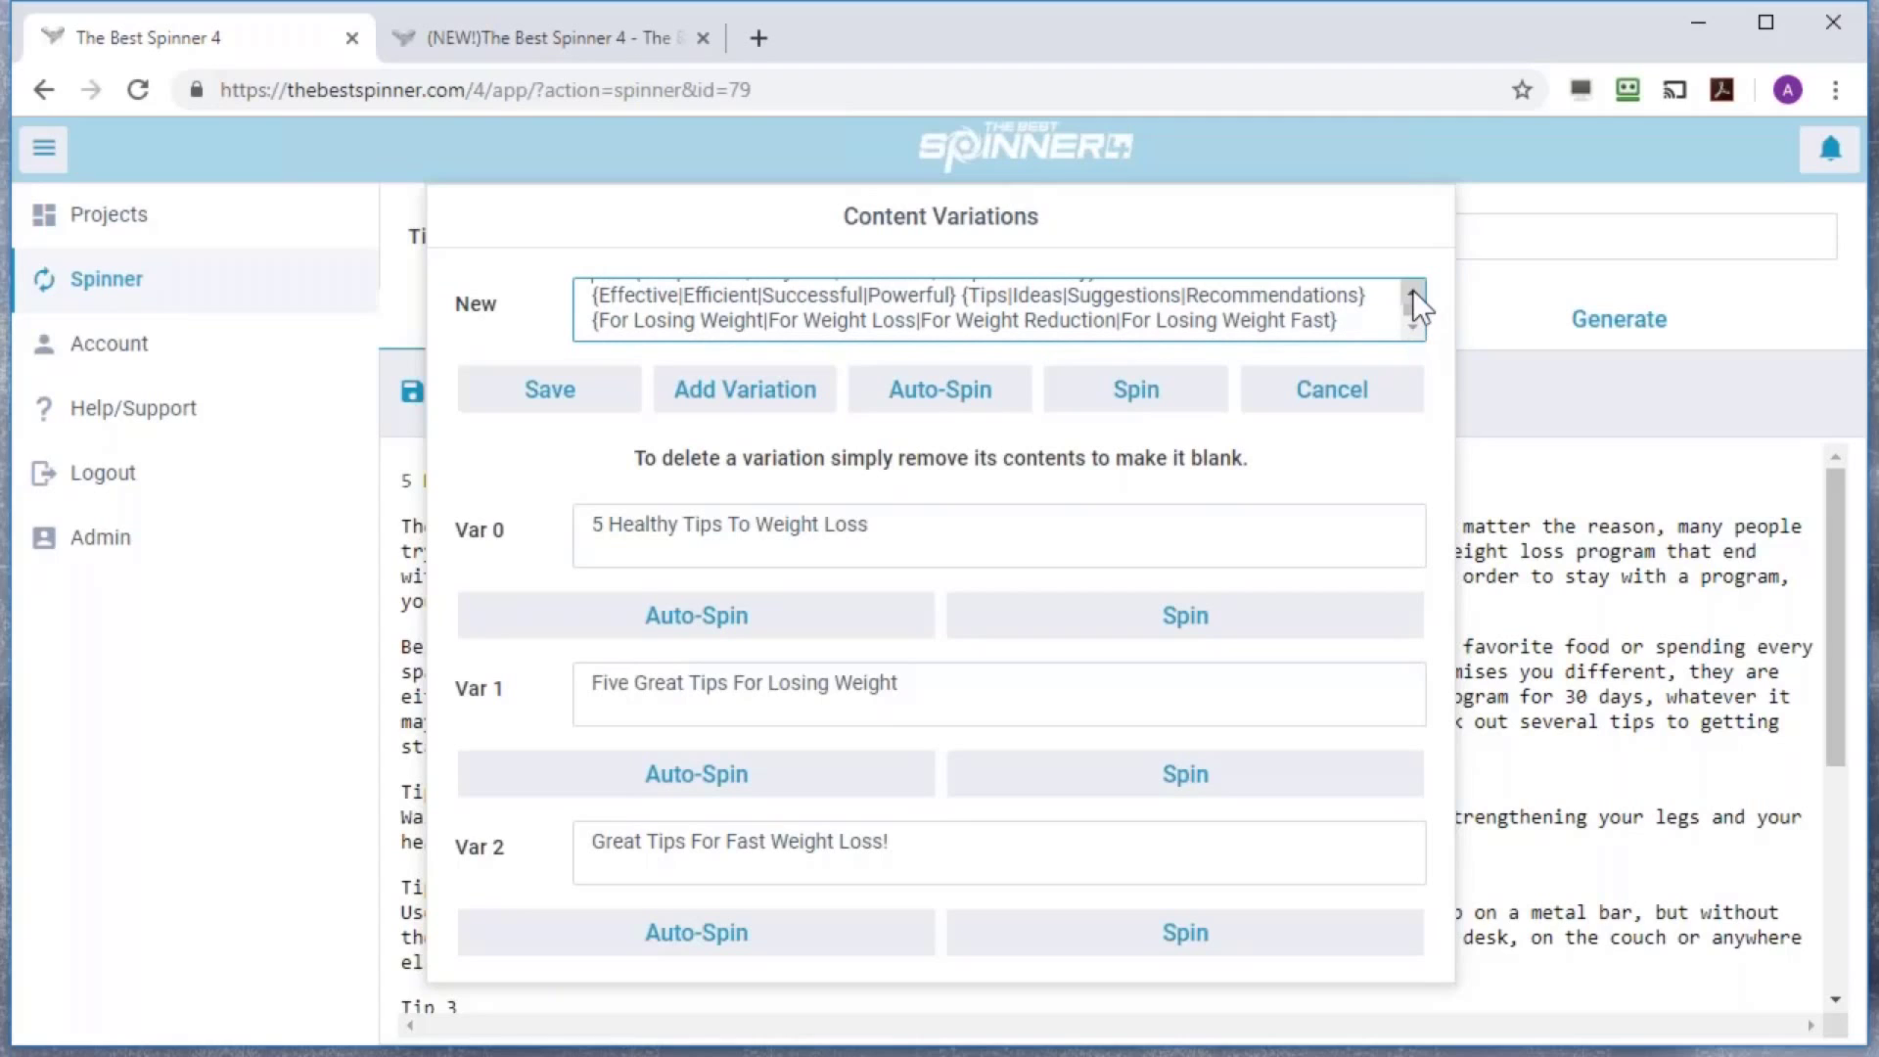
left_click(1412, 290)
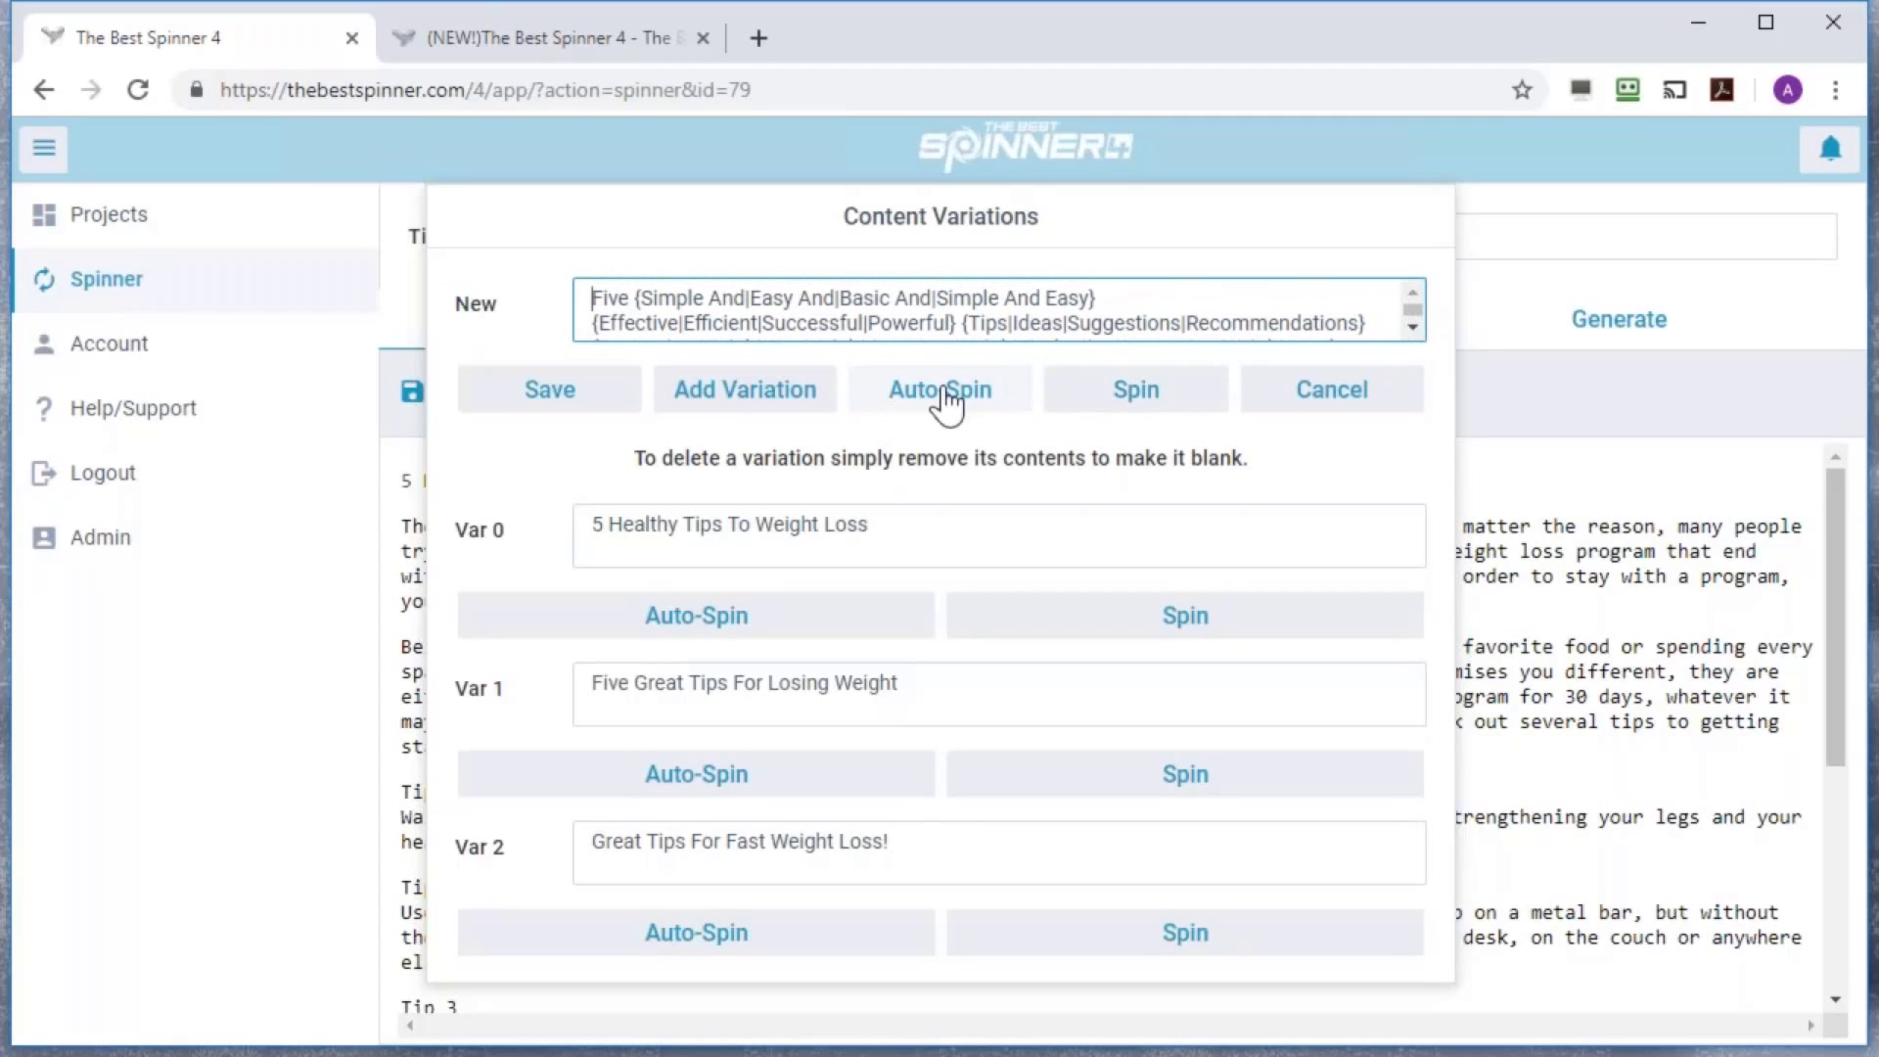
left_click(767, 392)
Review the full list of heading variations and save them to the article
left_click_drag(1443, 555, 1440, 715)
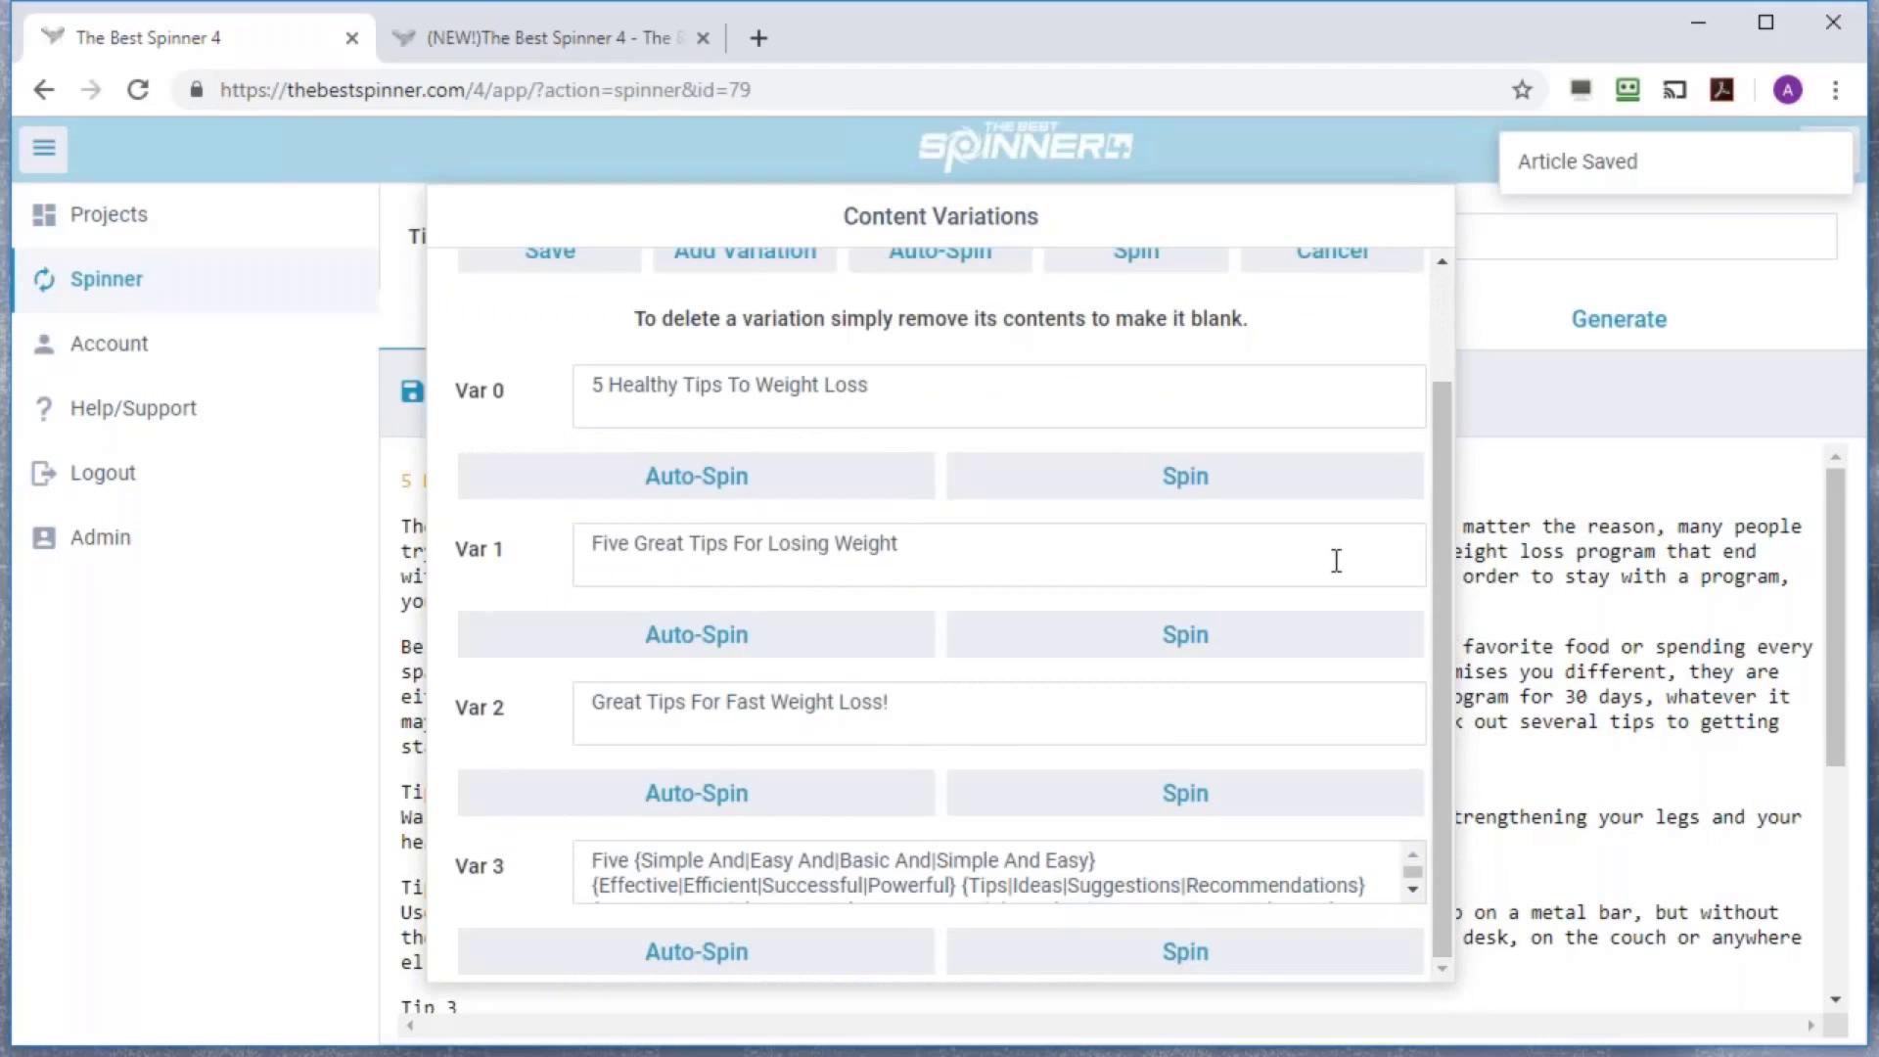
left_click_drag(1437, 554, 1447, 342)
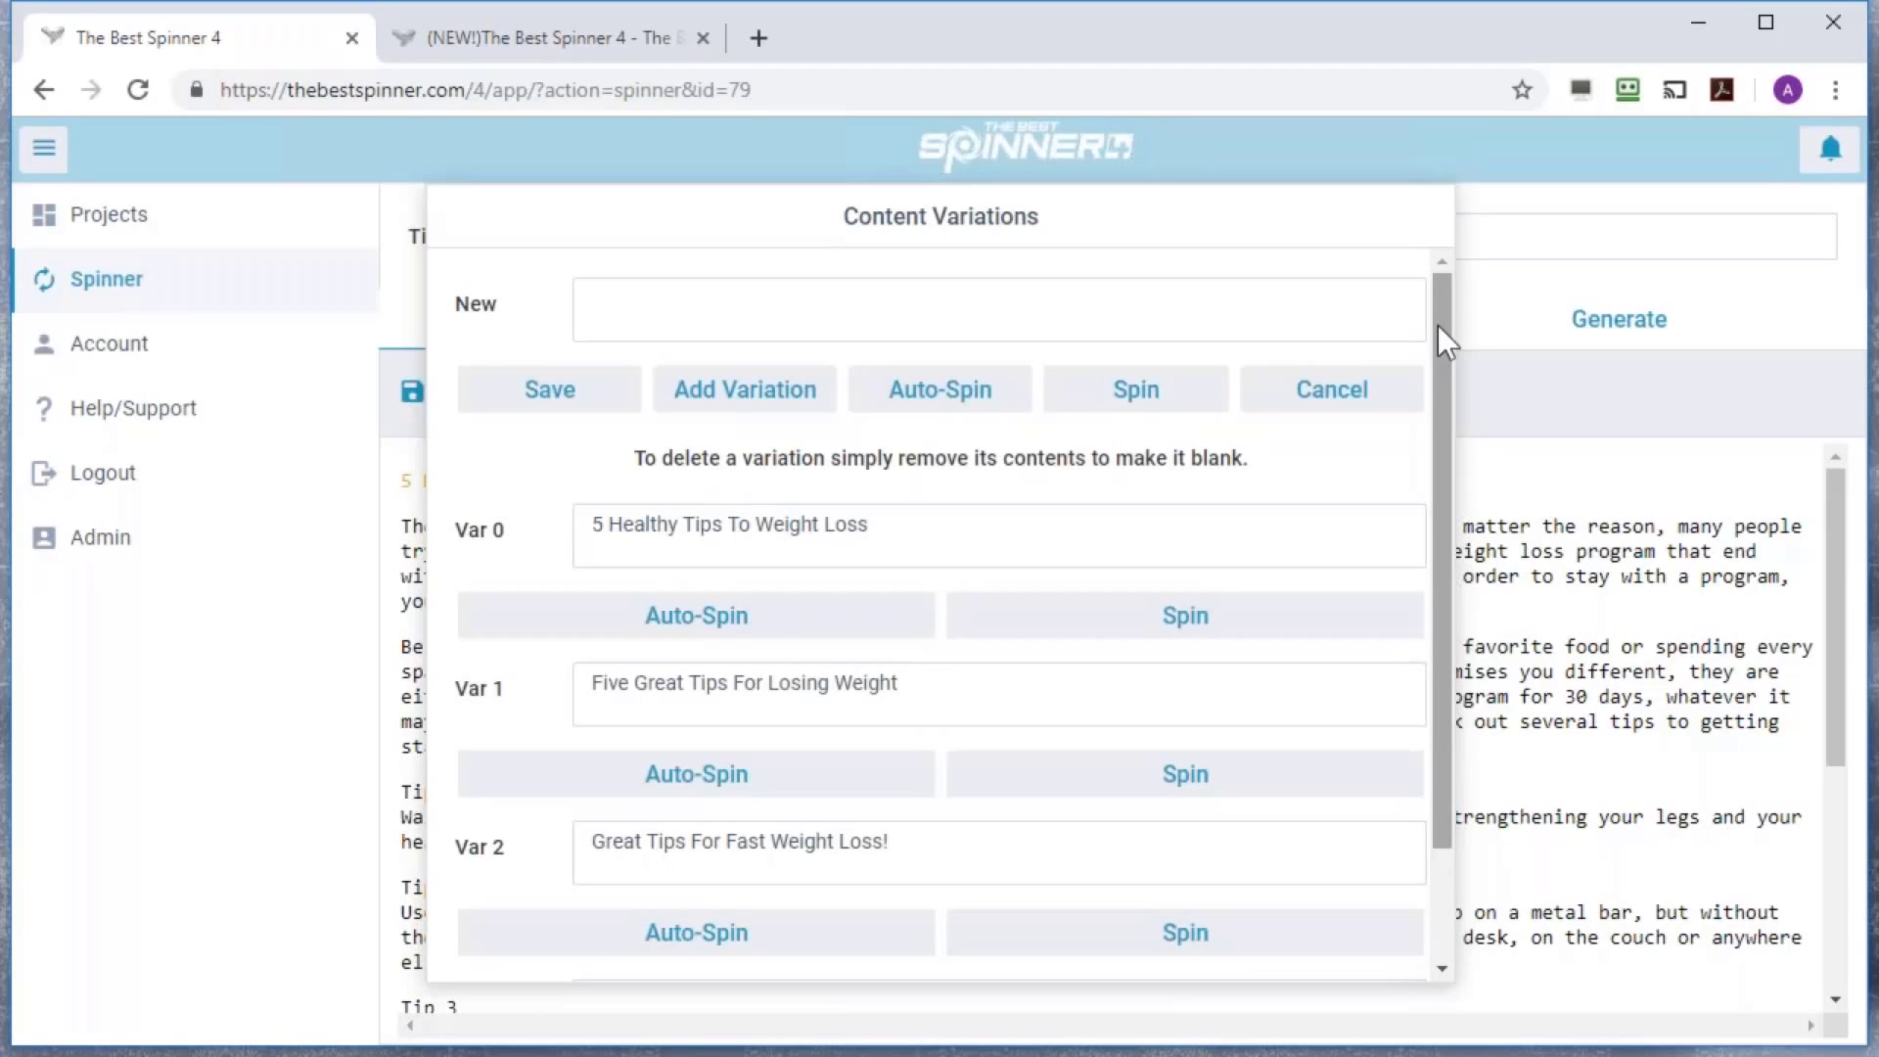
left_click(549, 391)
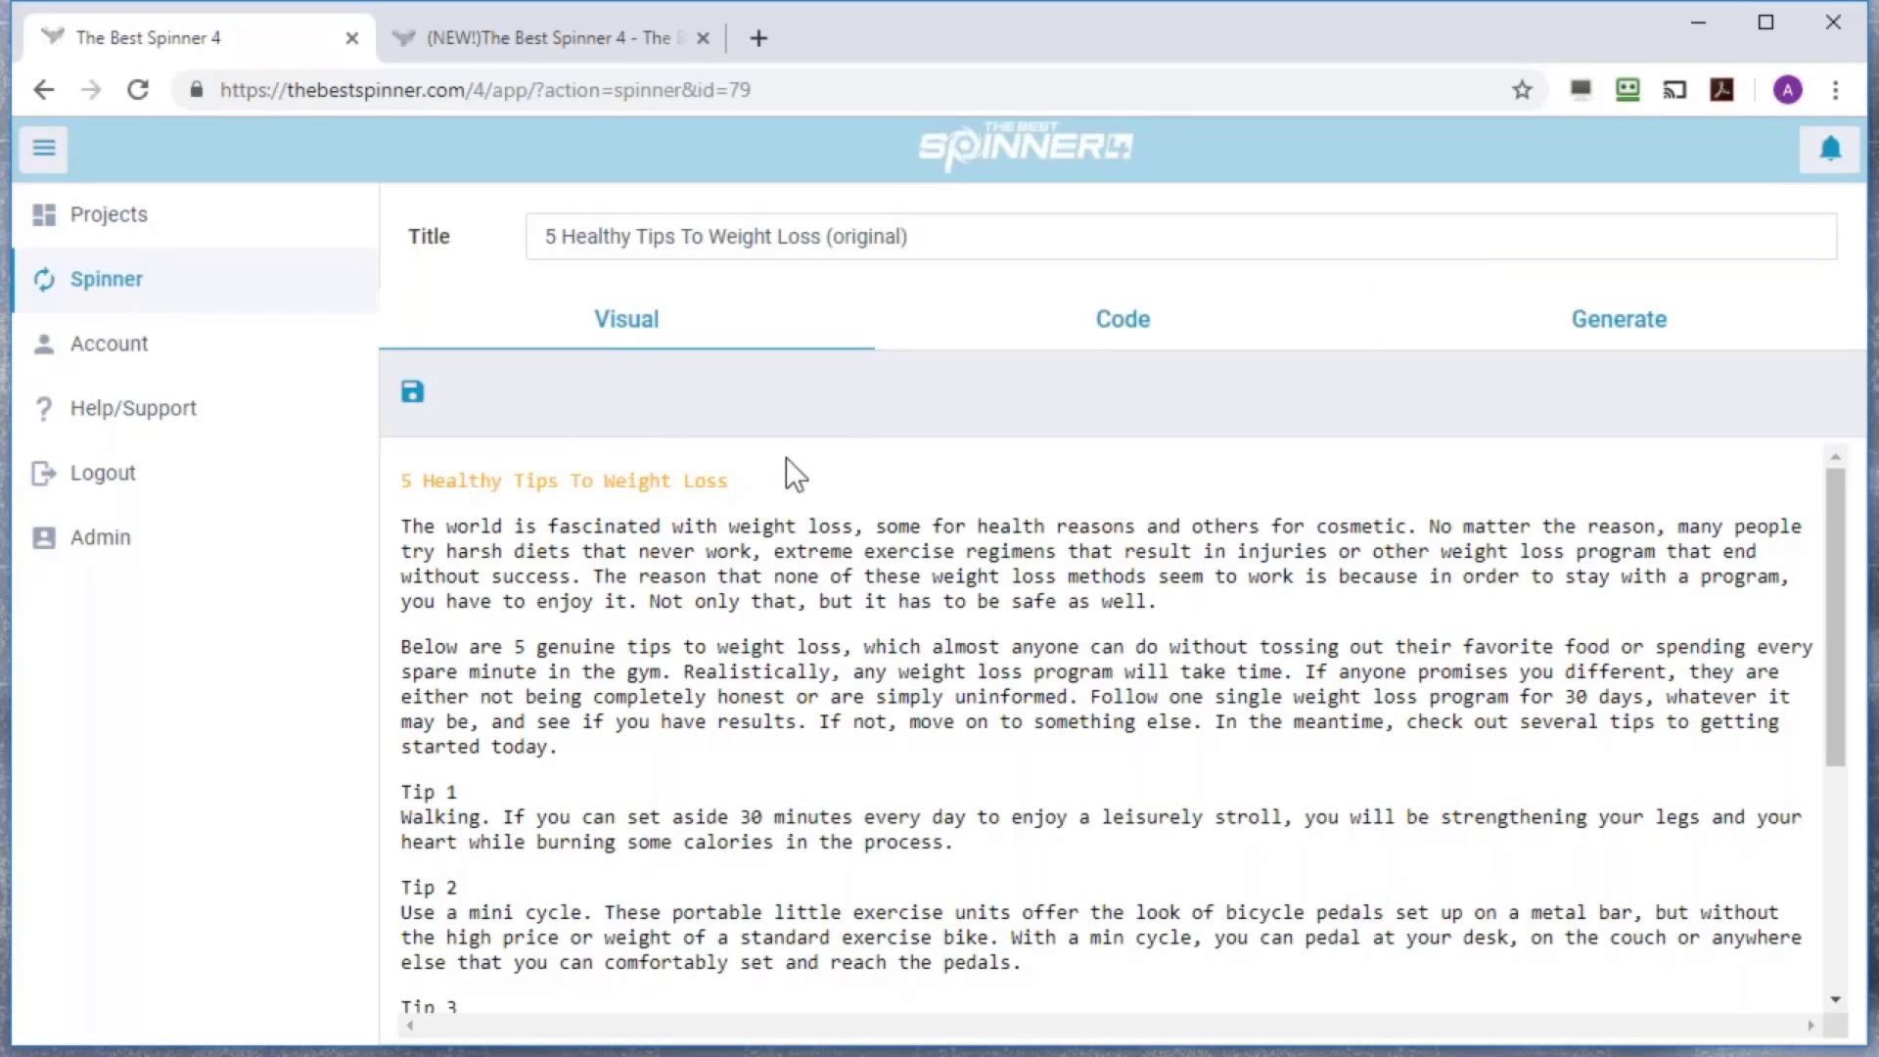
Examine the heading's spintax in the code editor and return to the visual editor
left_click(1136, 338)
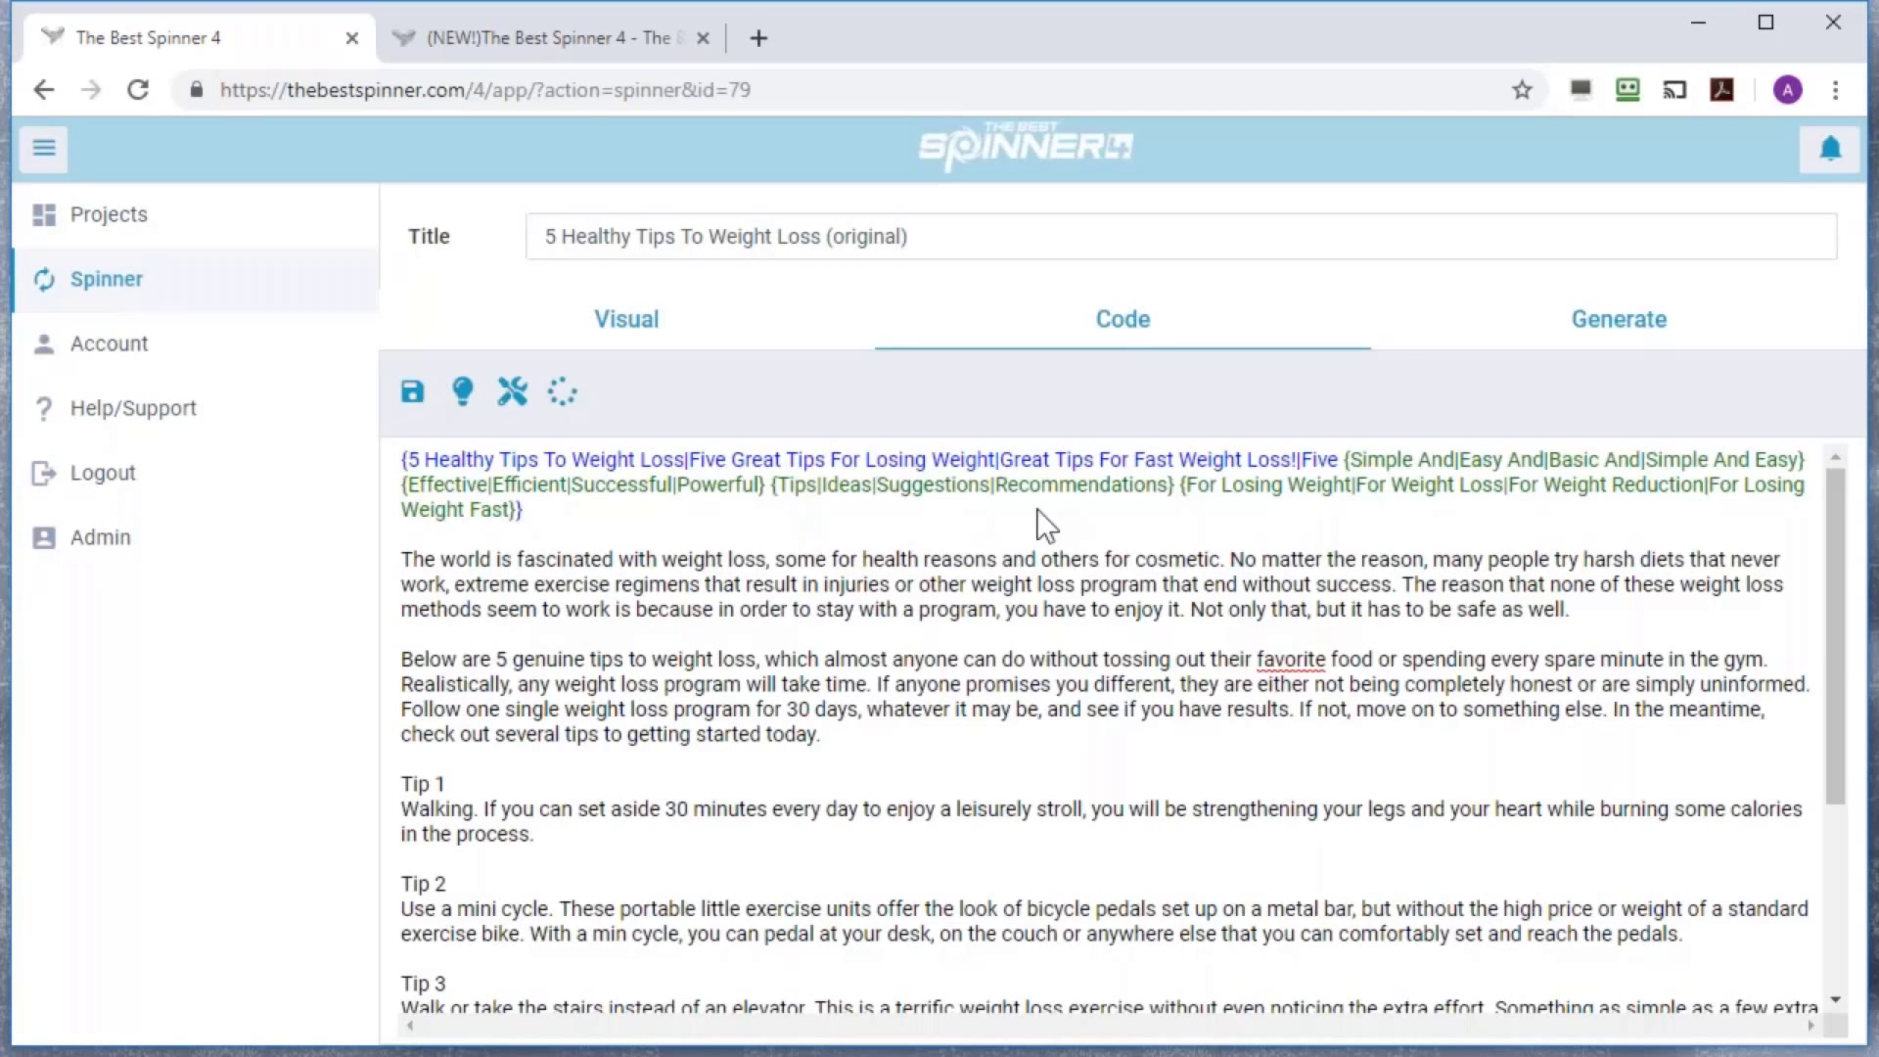
left_click(644, 329)
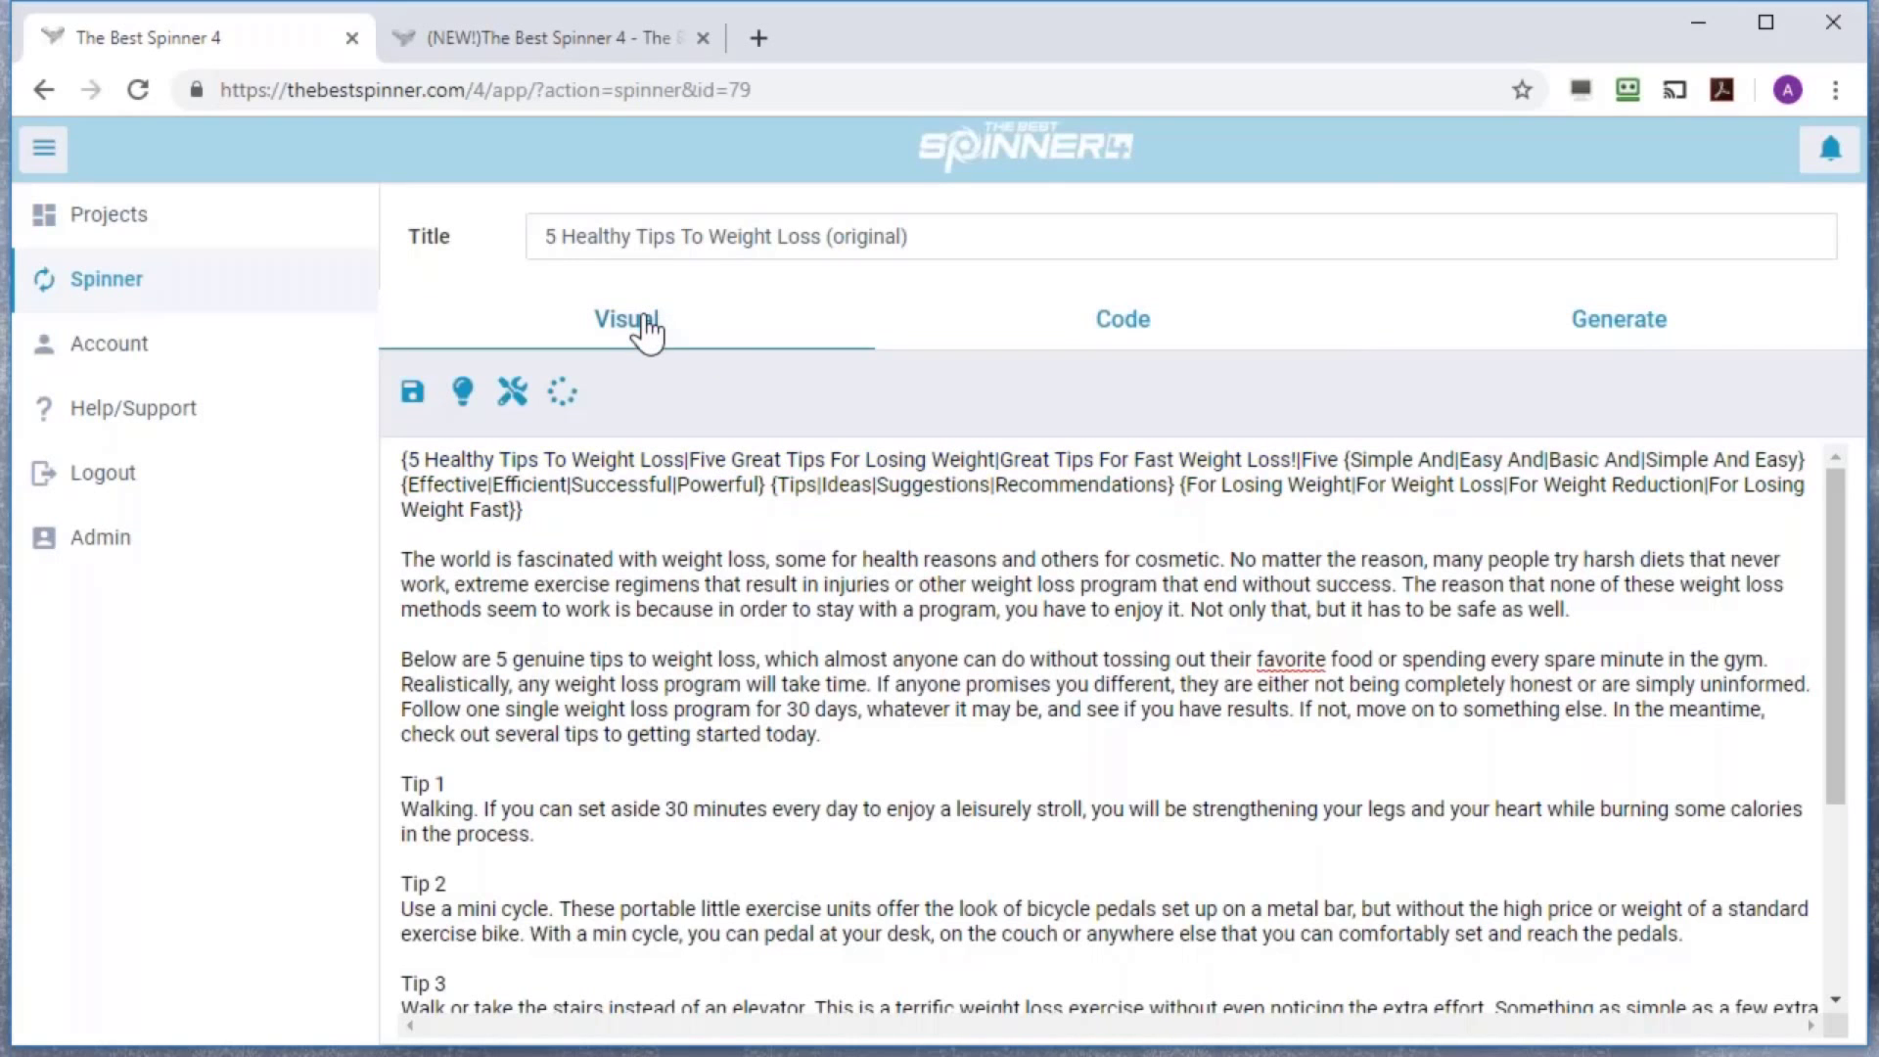
left_click(1217, 335)
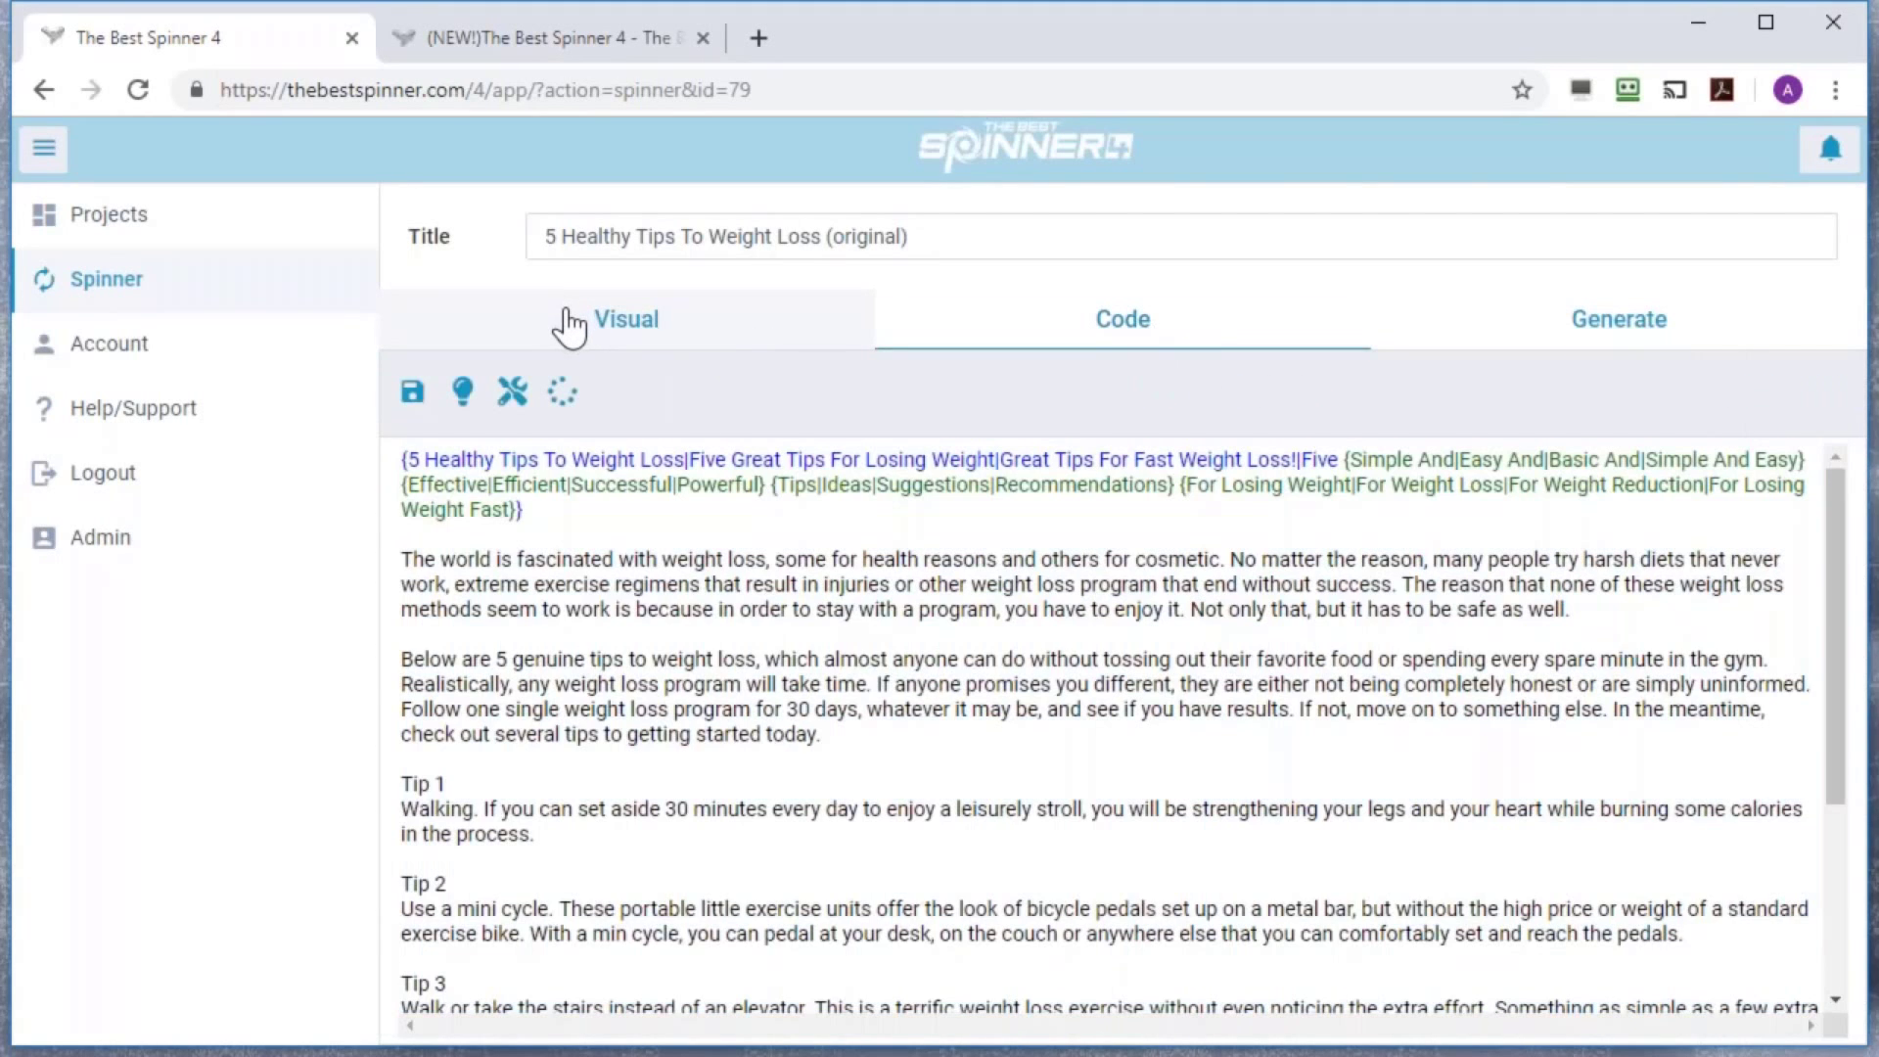
left_click(587, 322)
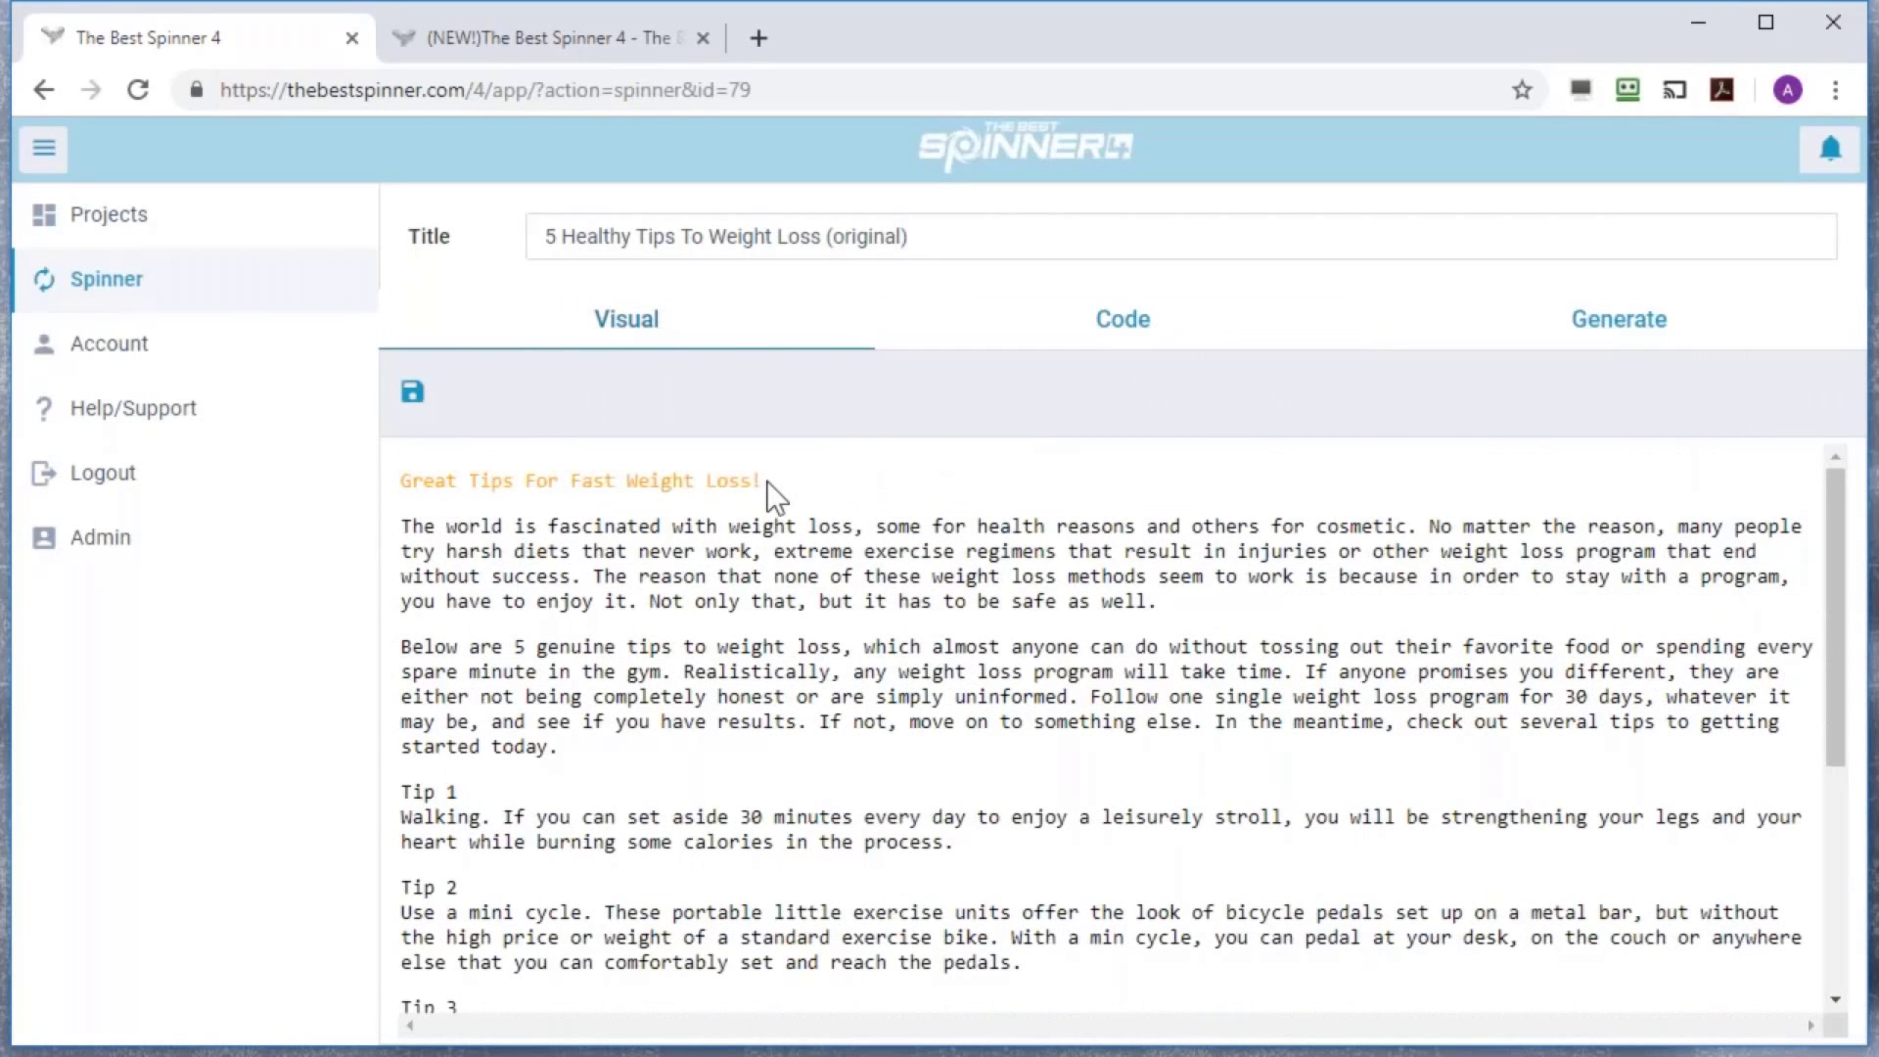
Open the sentence variations of the first body paragraph, beginning "The world is fascinated with weight loss"
left_click(401, 531)
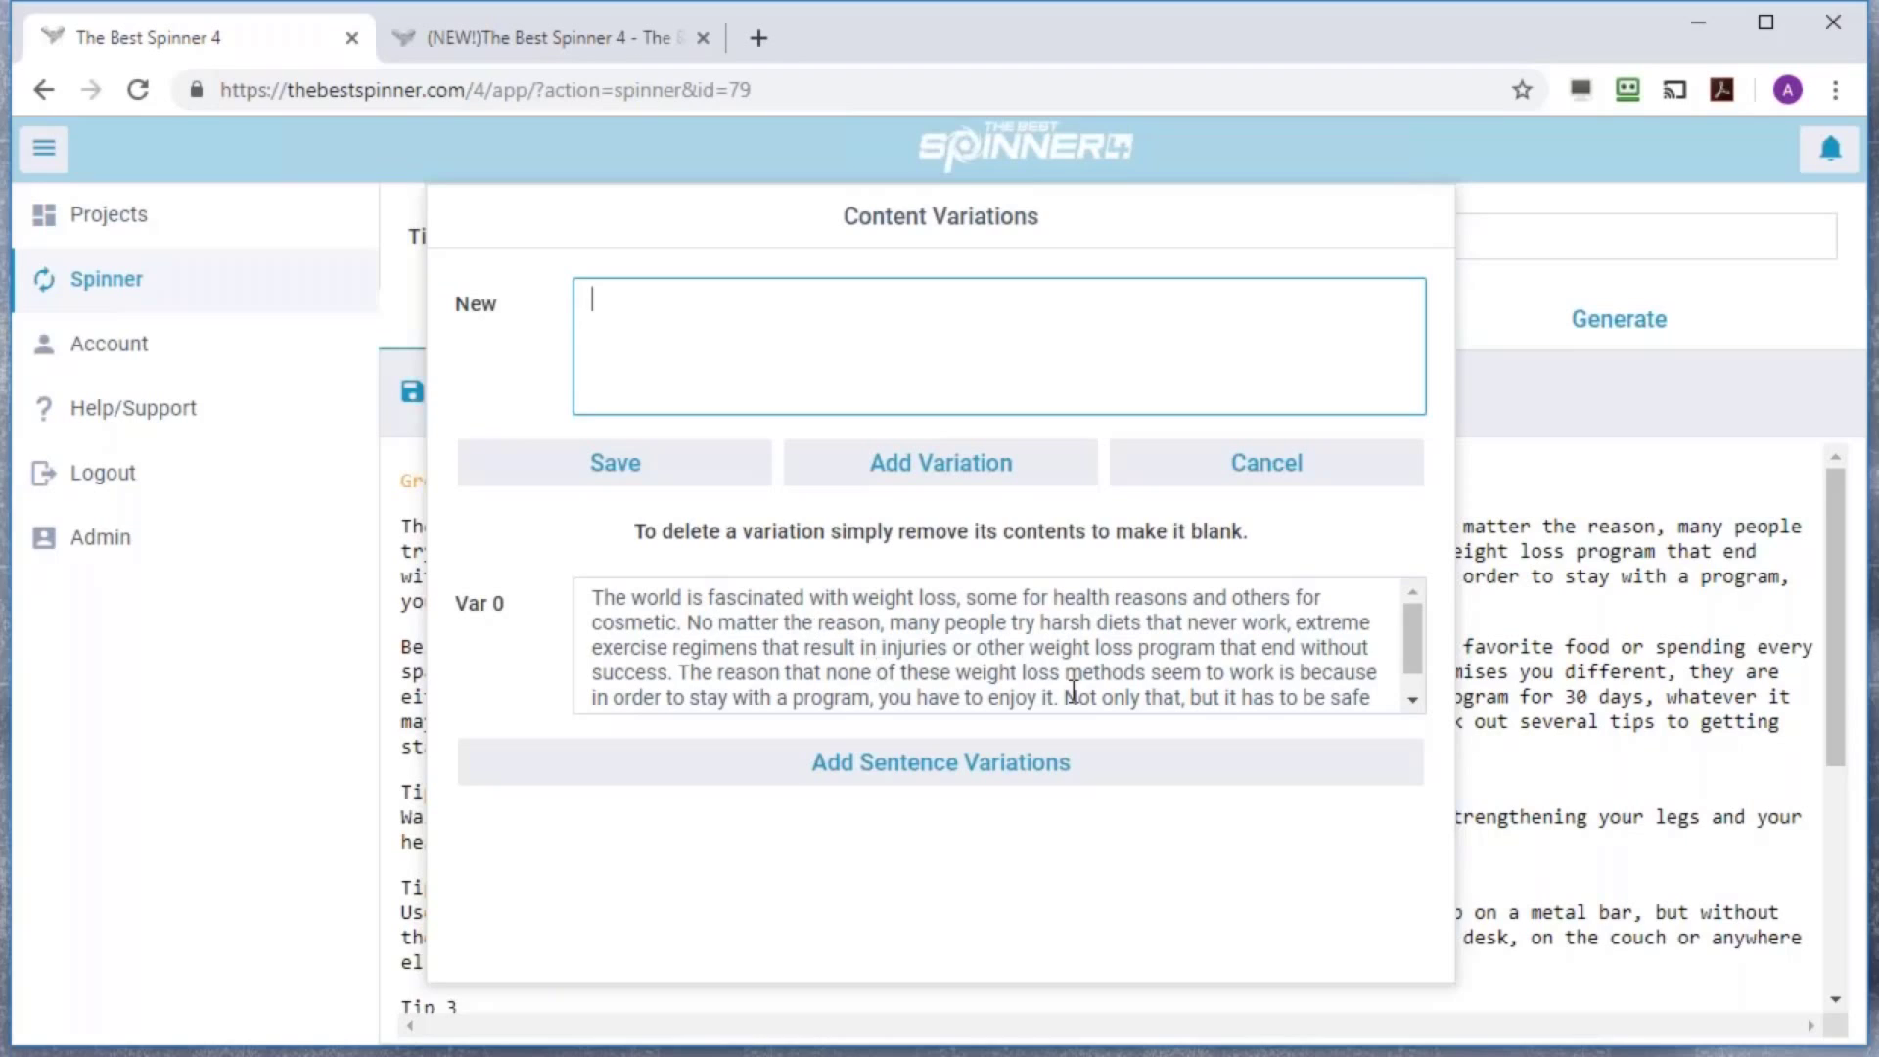
left_click(945, 783)
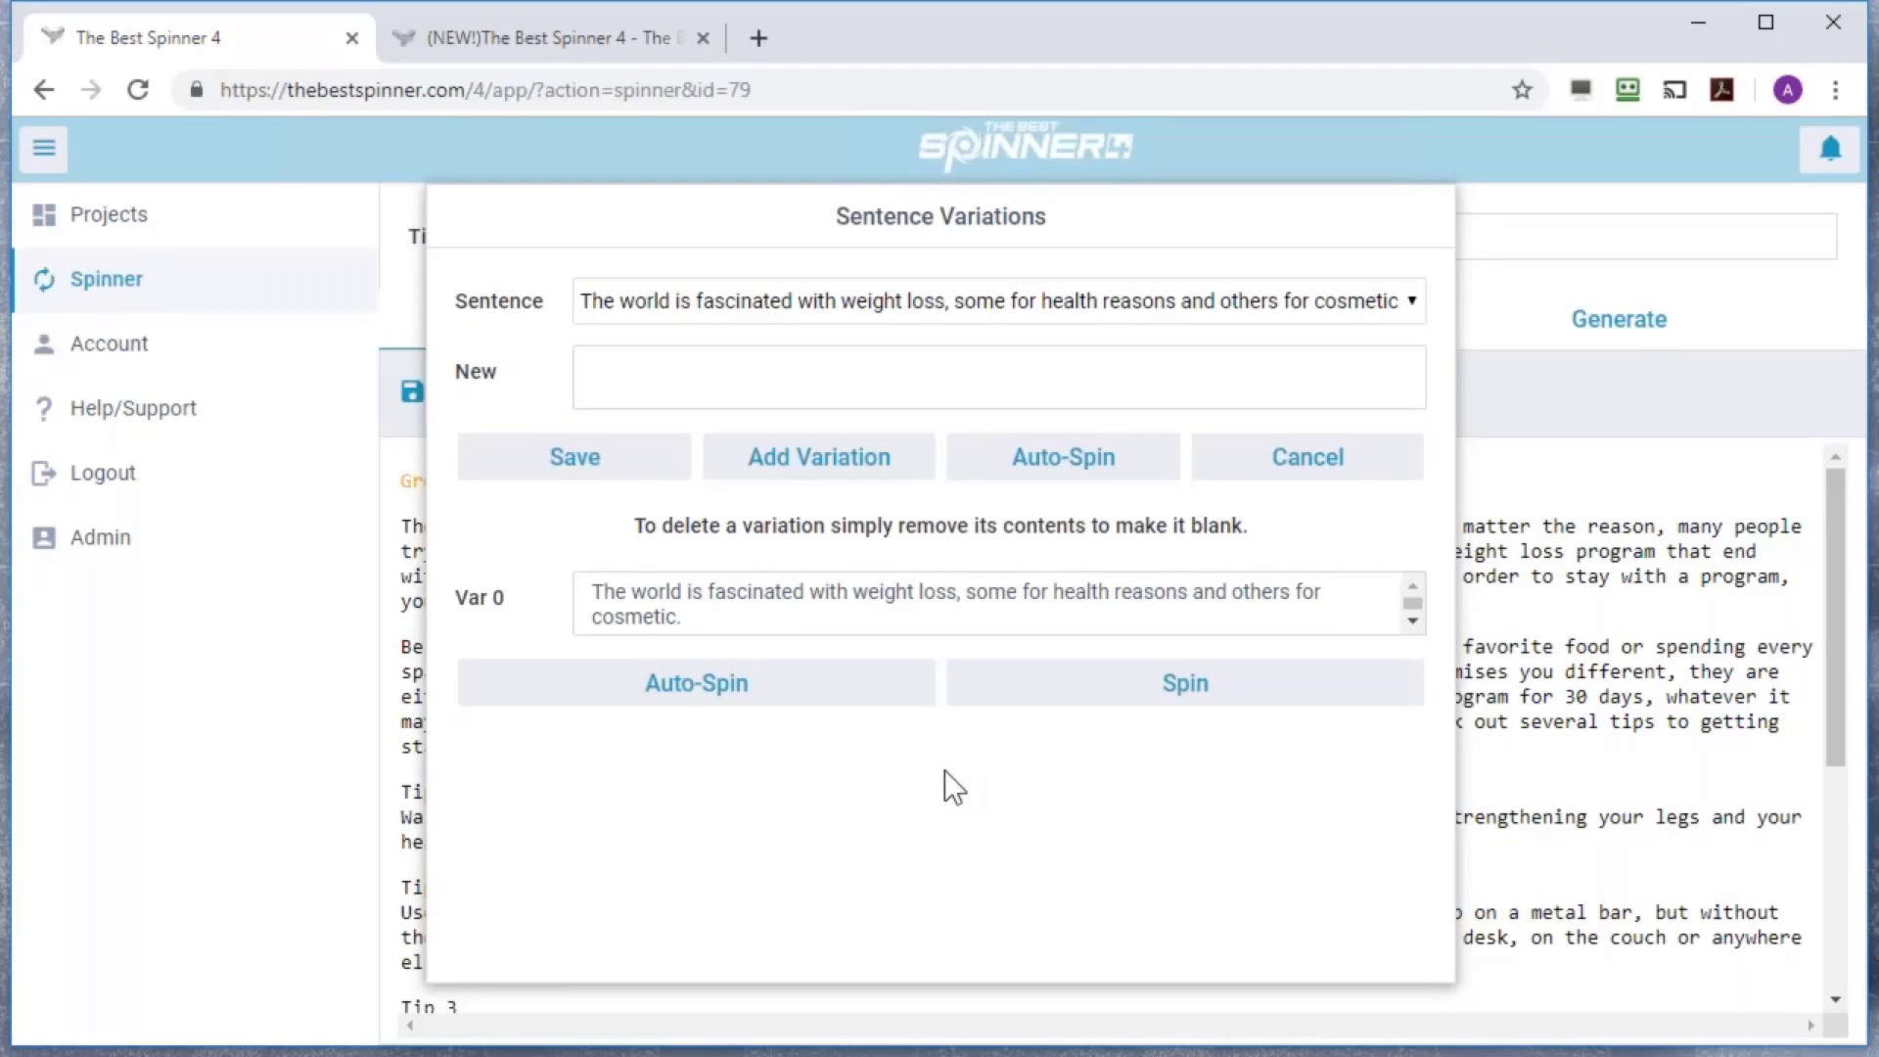
left_click_drag(696, 613, 581, 599)
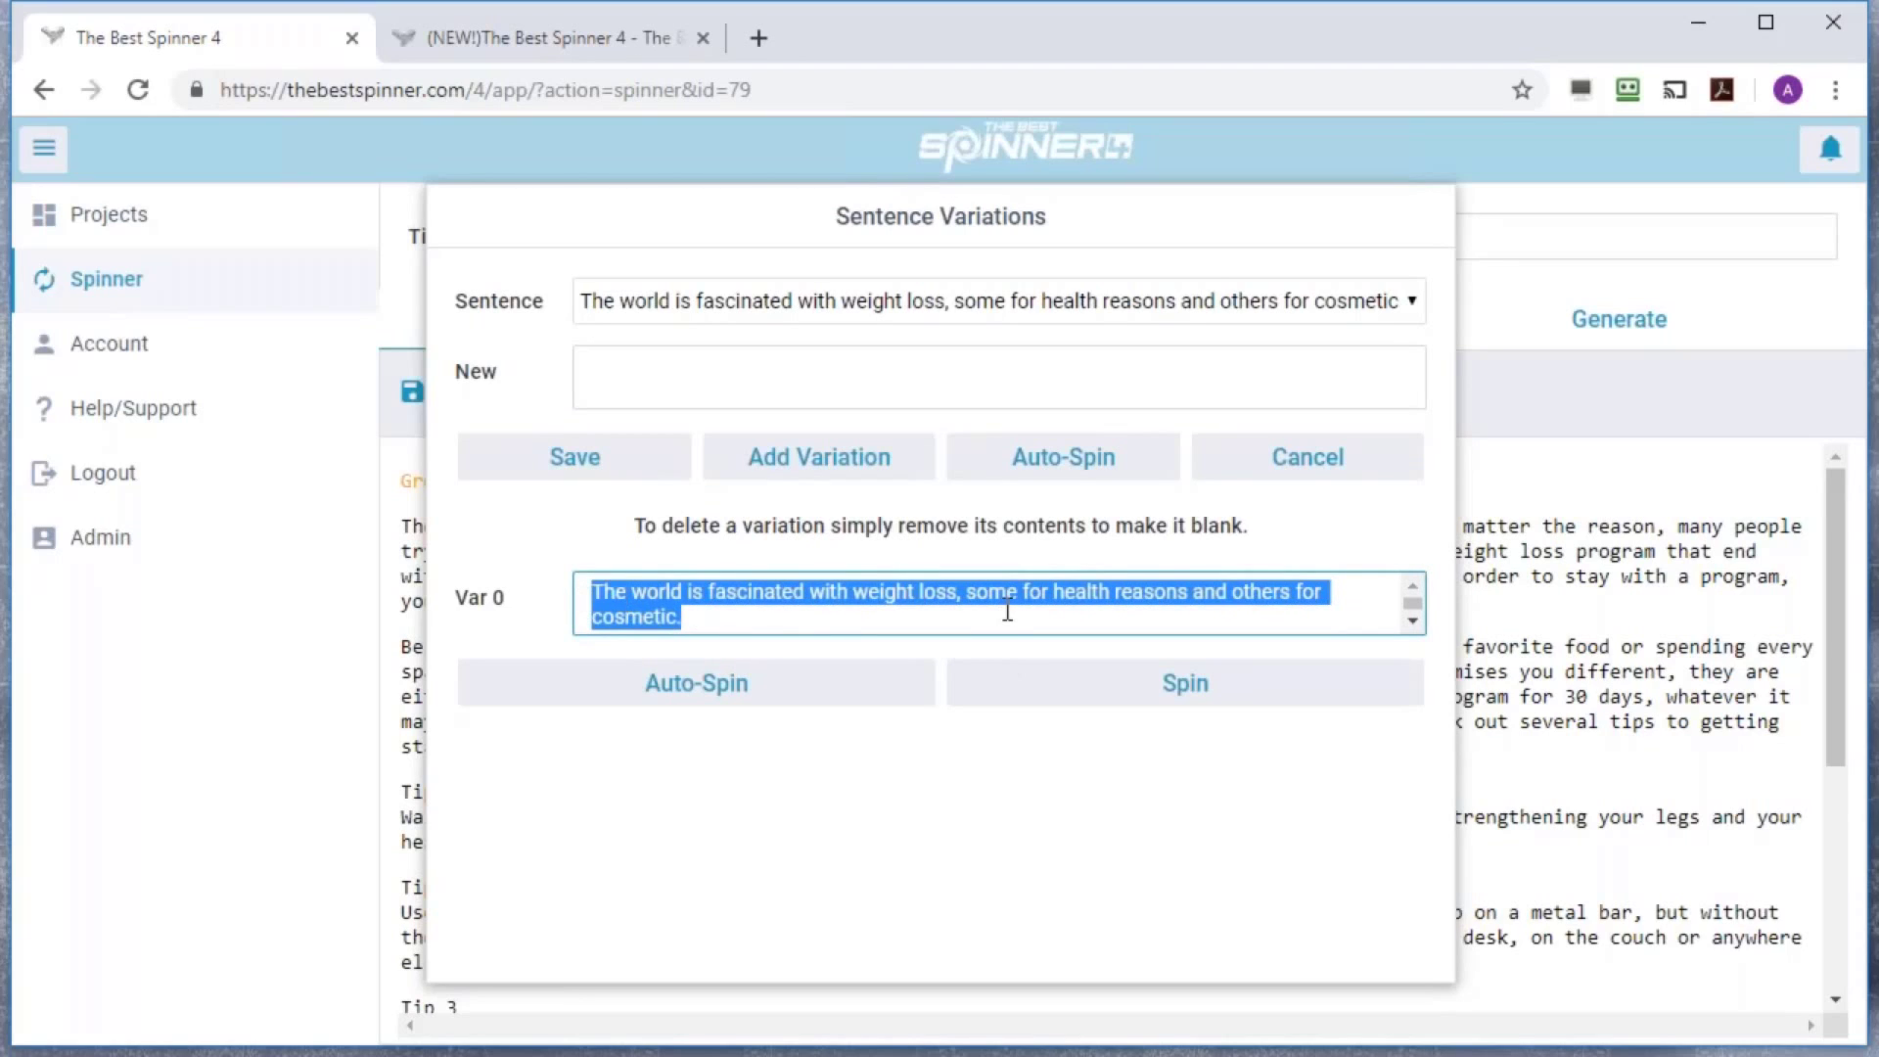
key("Right")
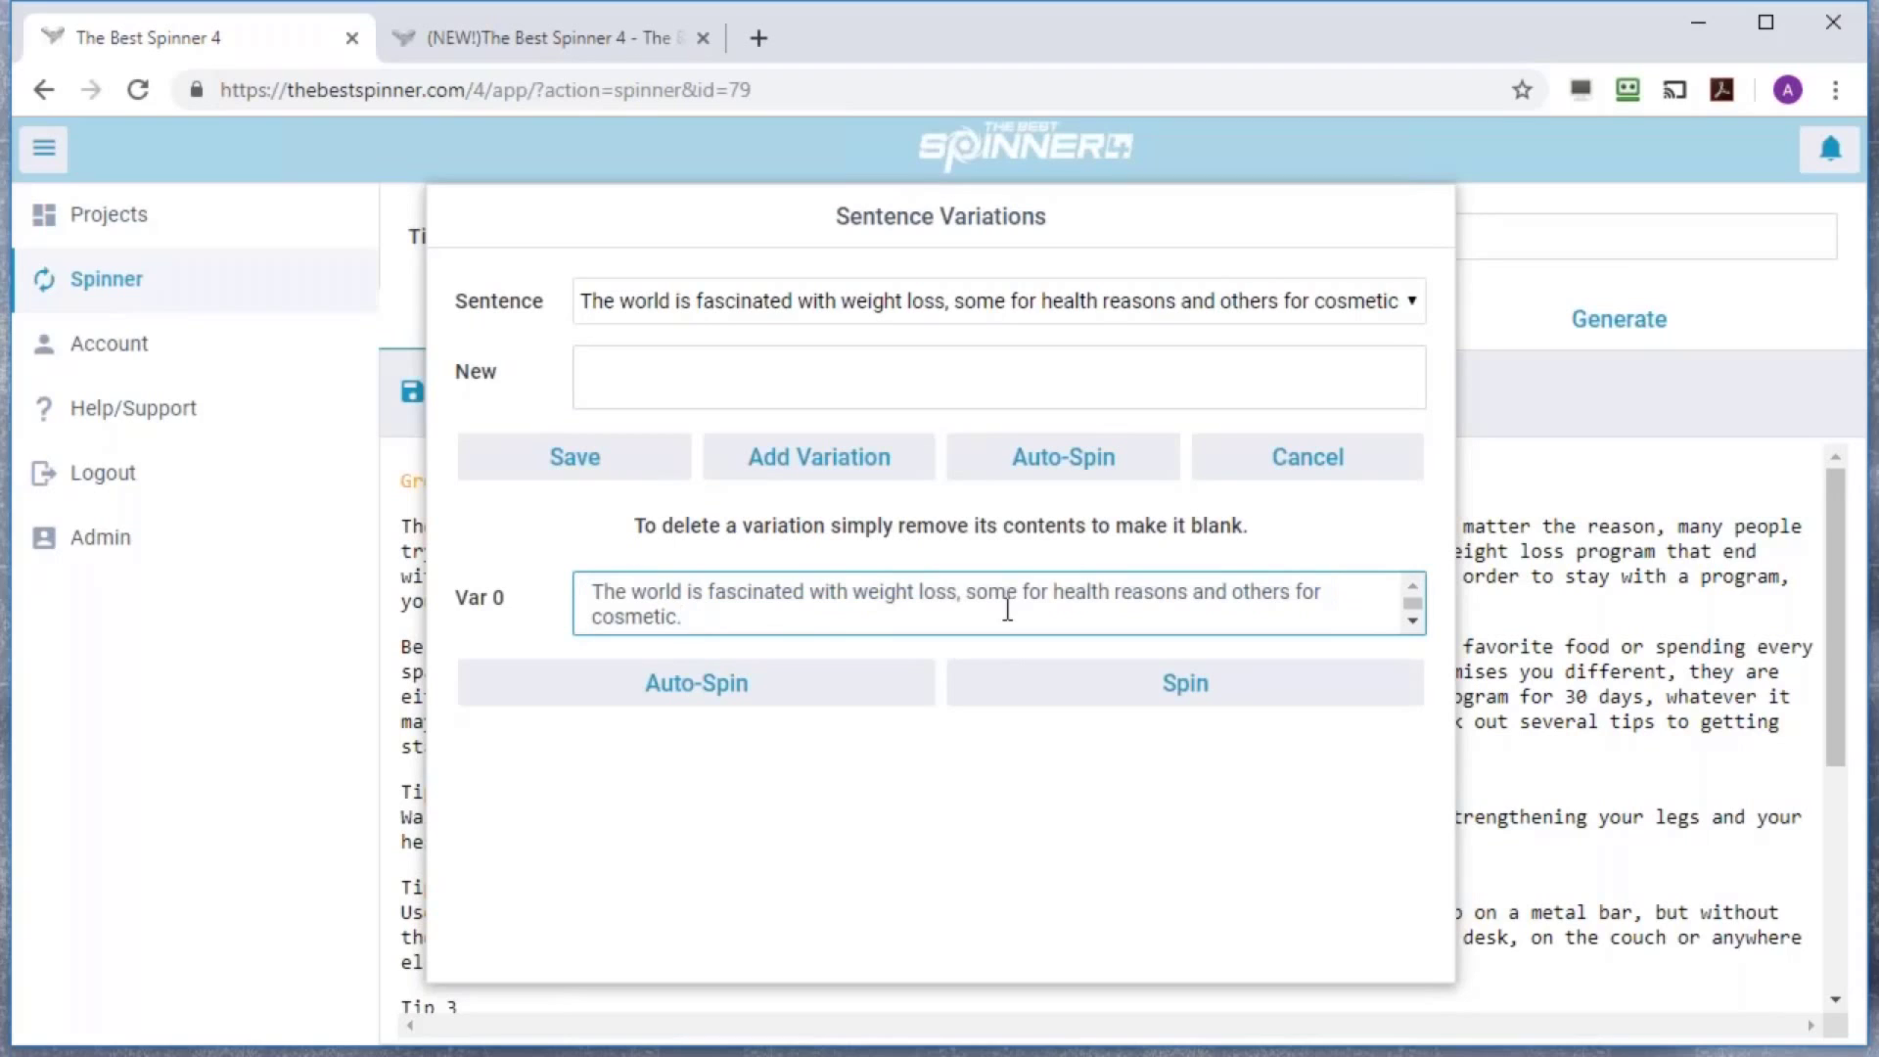
Add "Most of us have reason to want to lose weight, if we're honest." as a variation of the paragraph's first sentence
left_click(941, 353)
type("Mo")
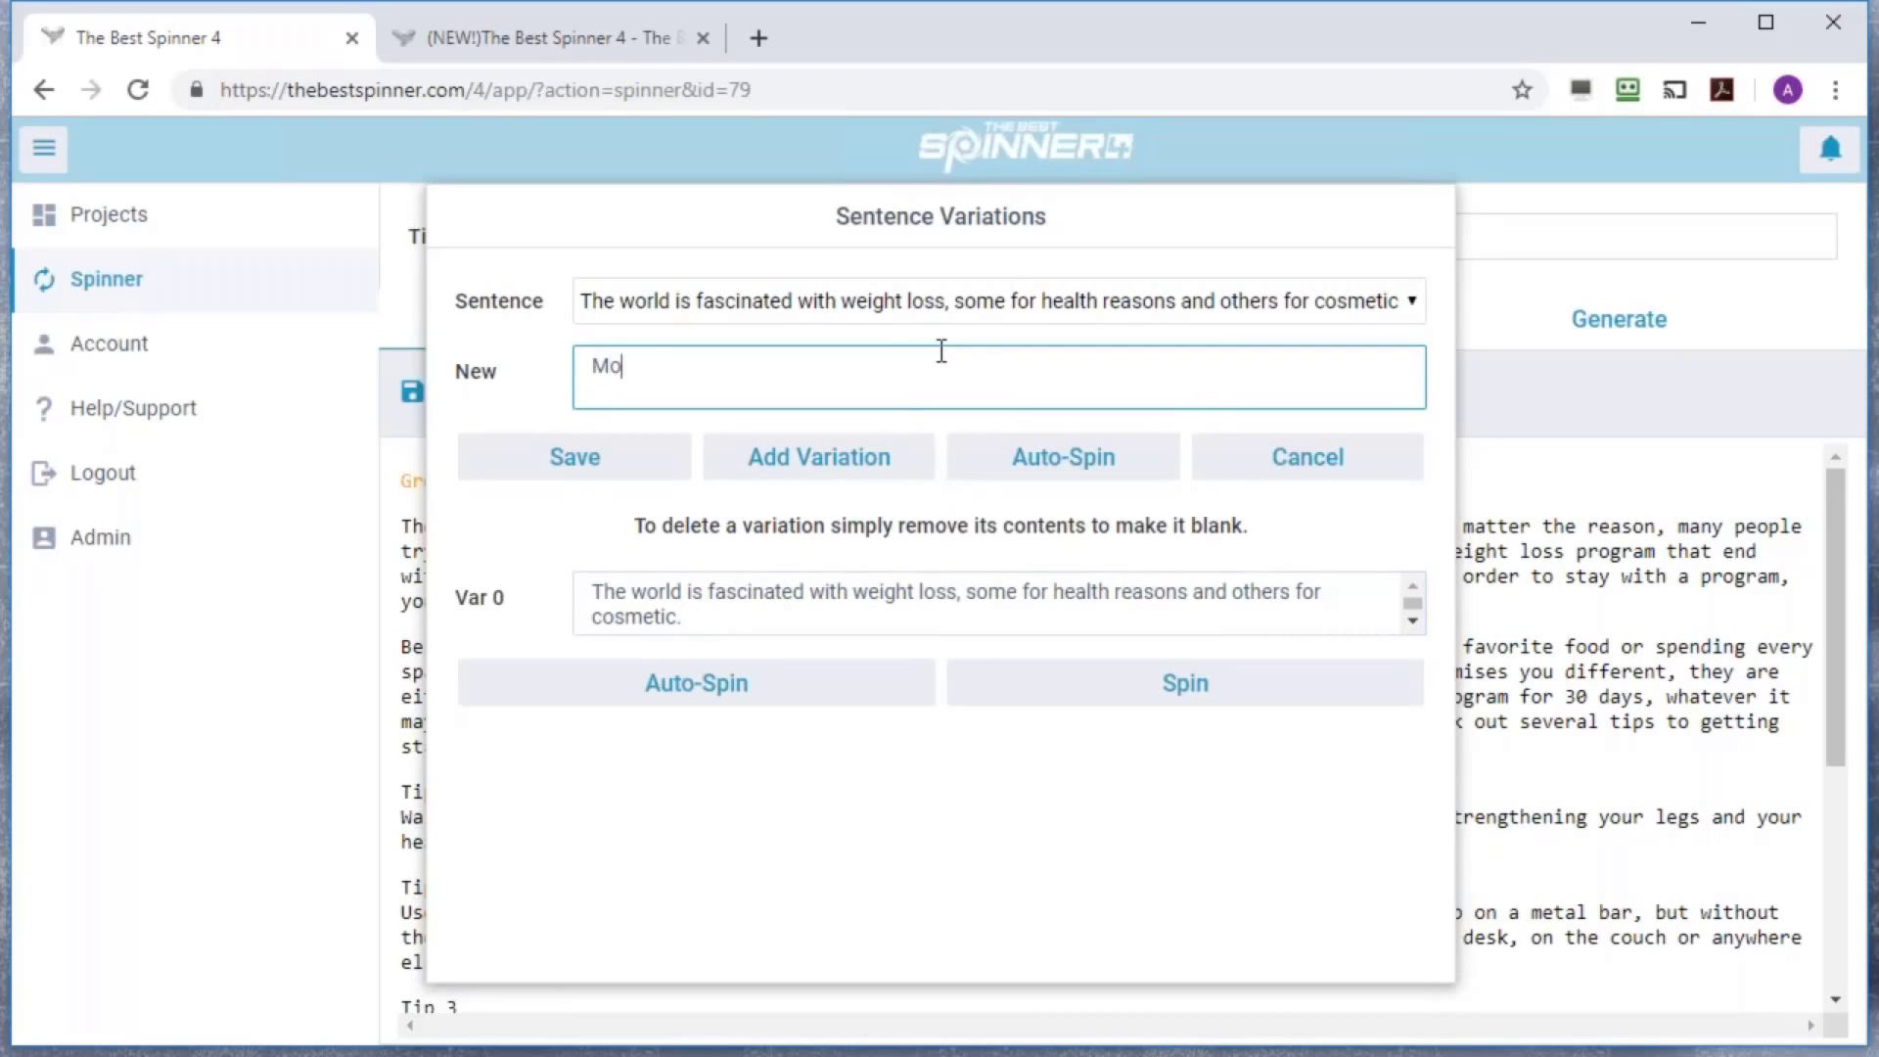
type("st of us have raseon")
key("BackSpace")
key("BackSpace")
key("BackSpace")
key("BackSpace")
type("eason to ")
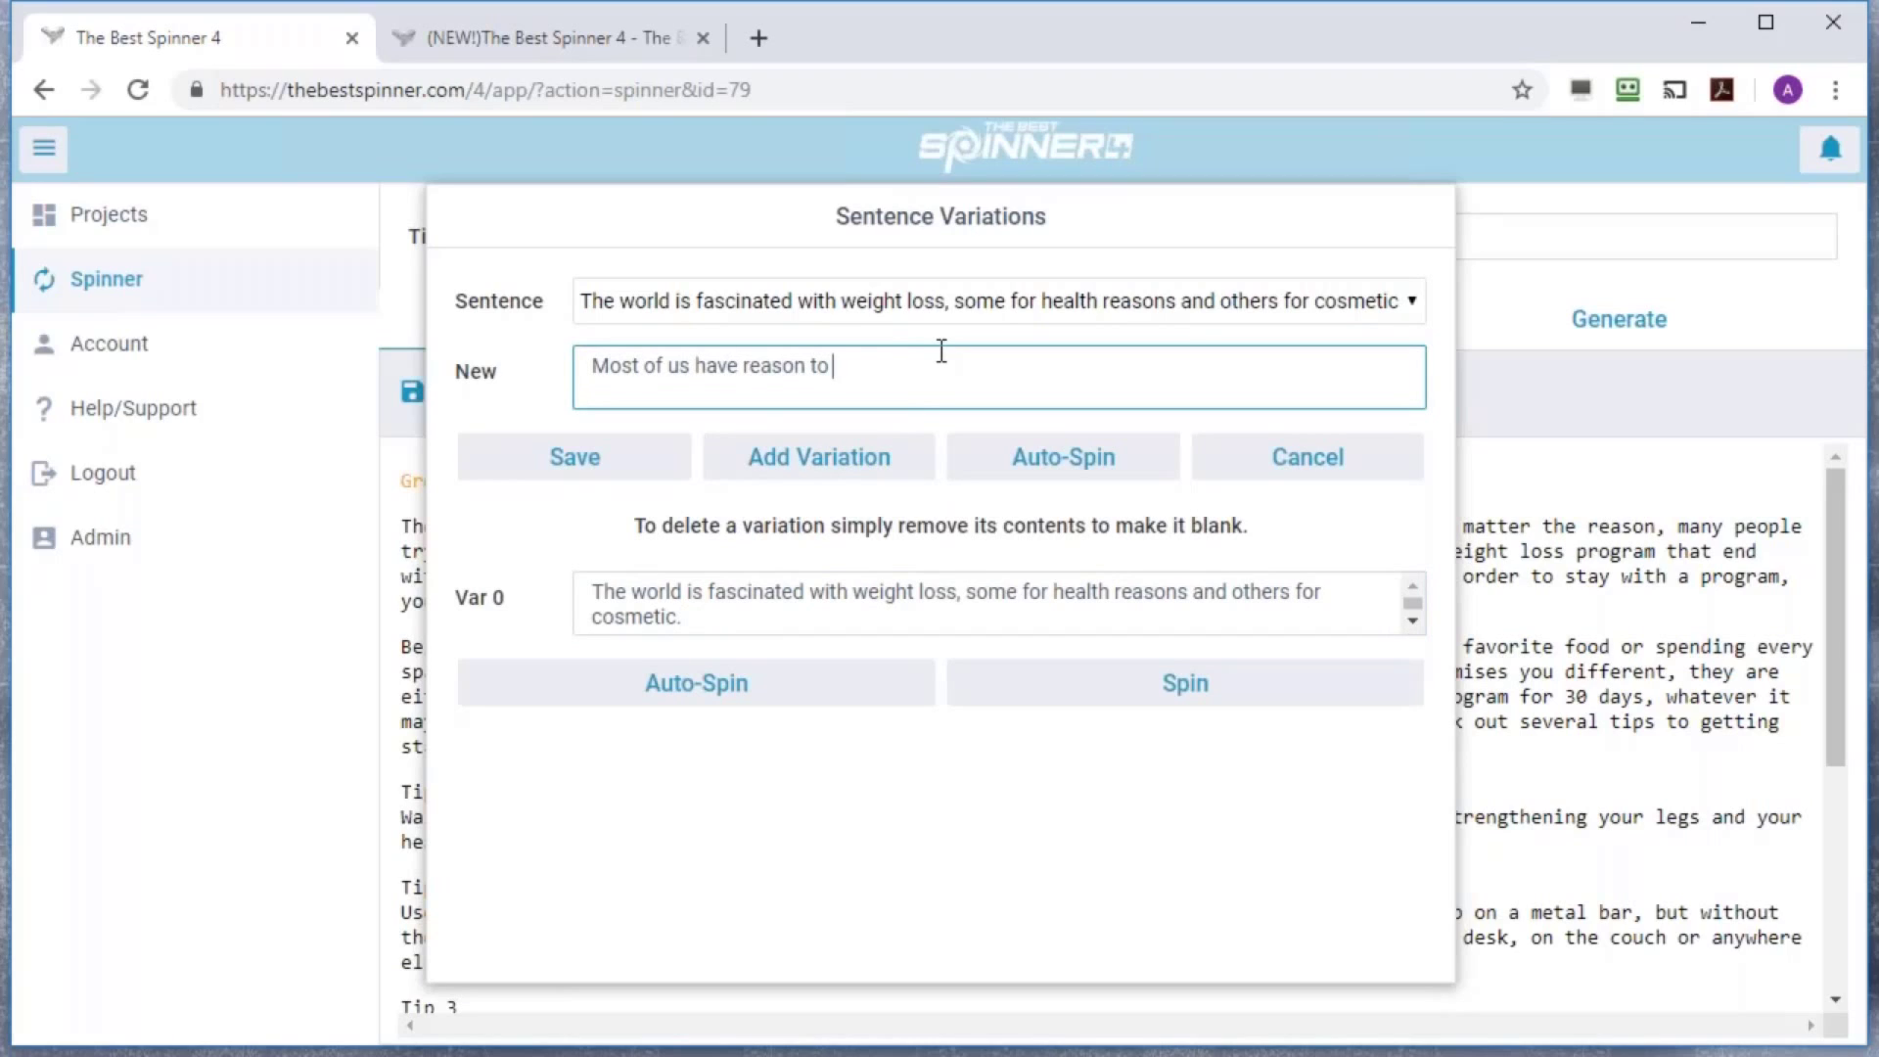
type("want to lose weight, if we're honest.")
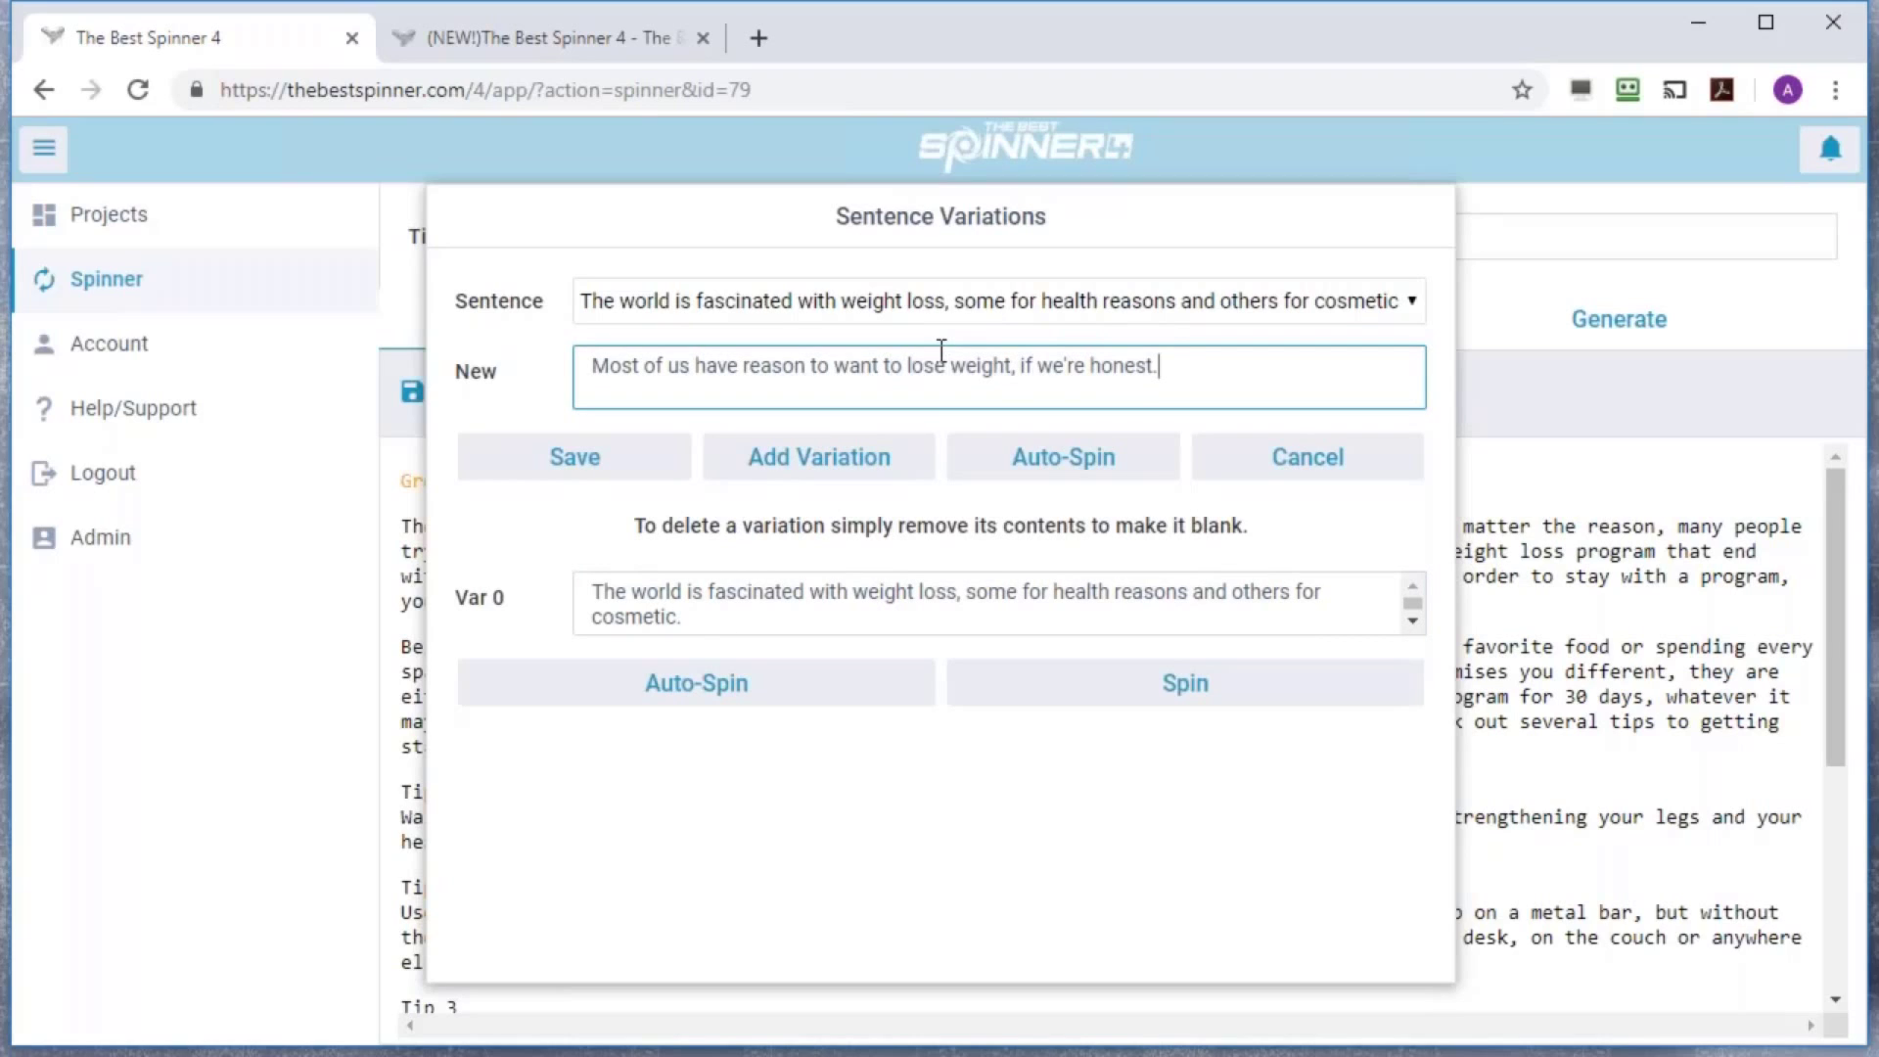
left_click(816, 474)
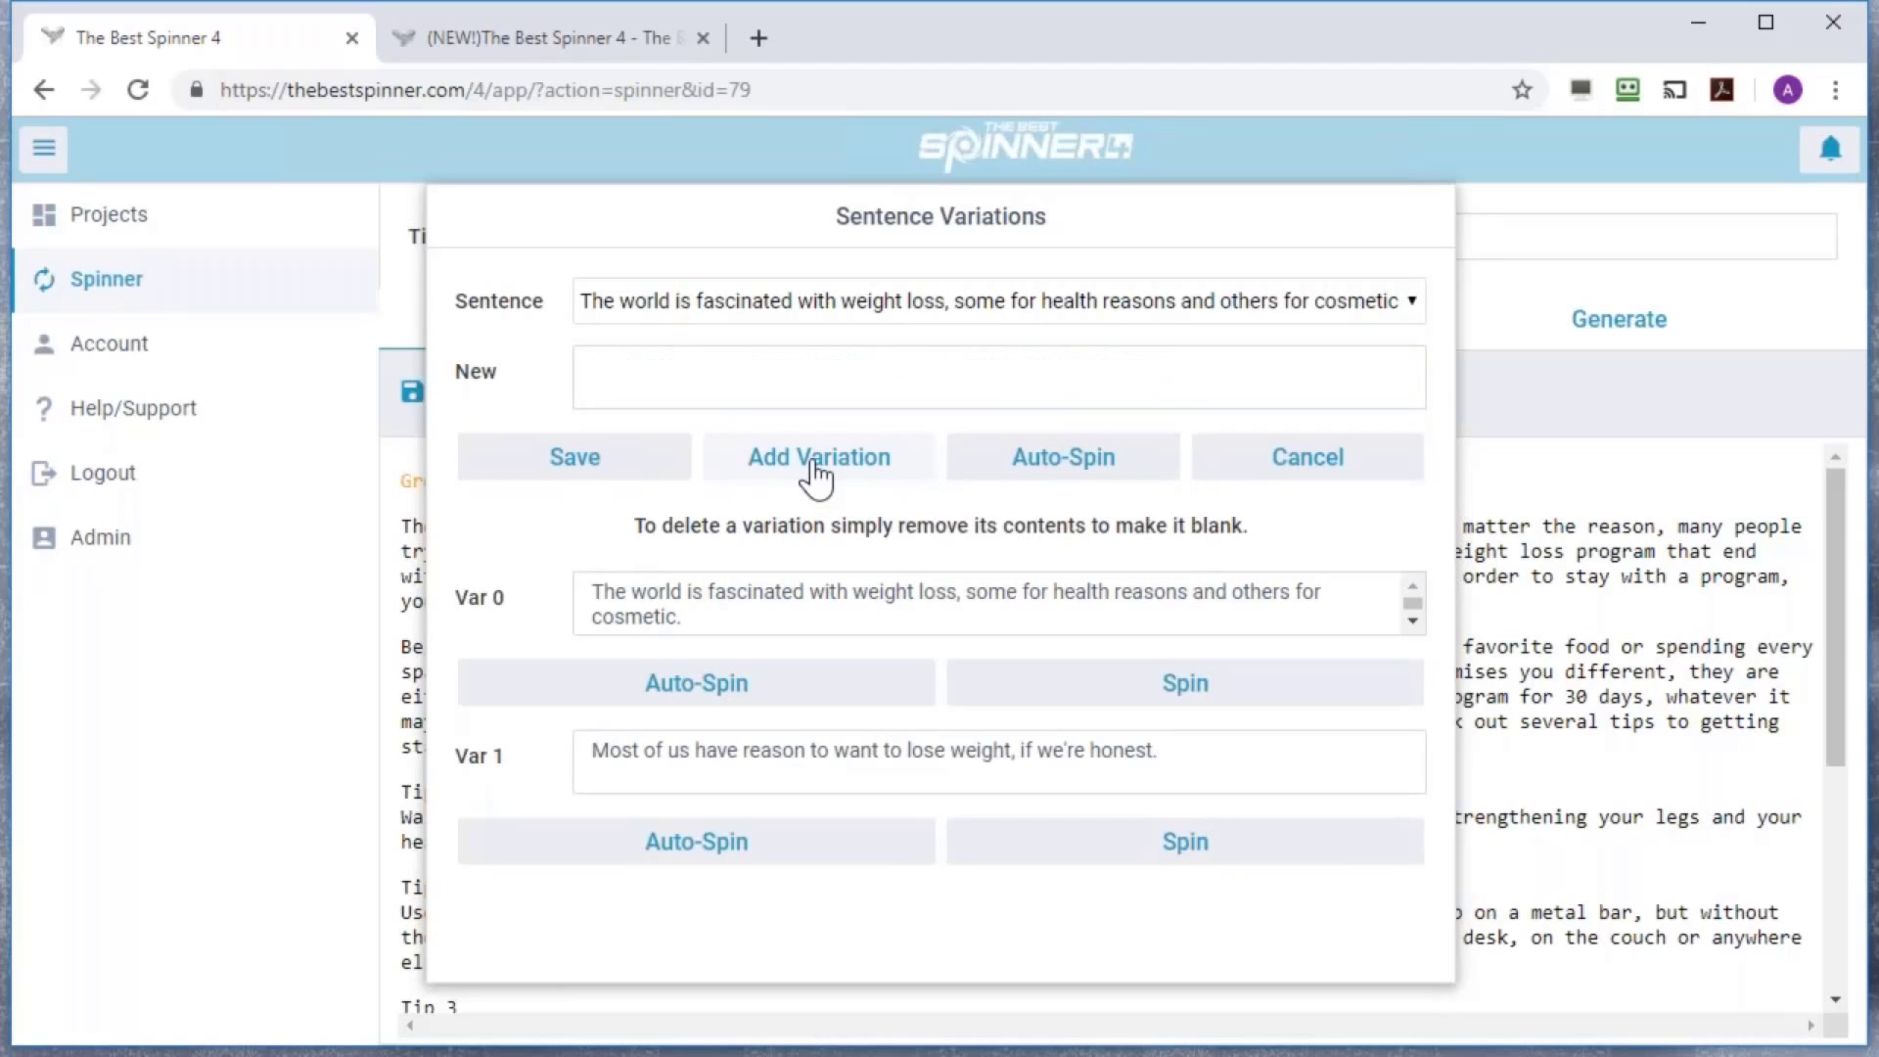
Enter "If you're fascinated by weight loss, you're in good company." as a new variation of the first sentence
left_click(949, 393)
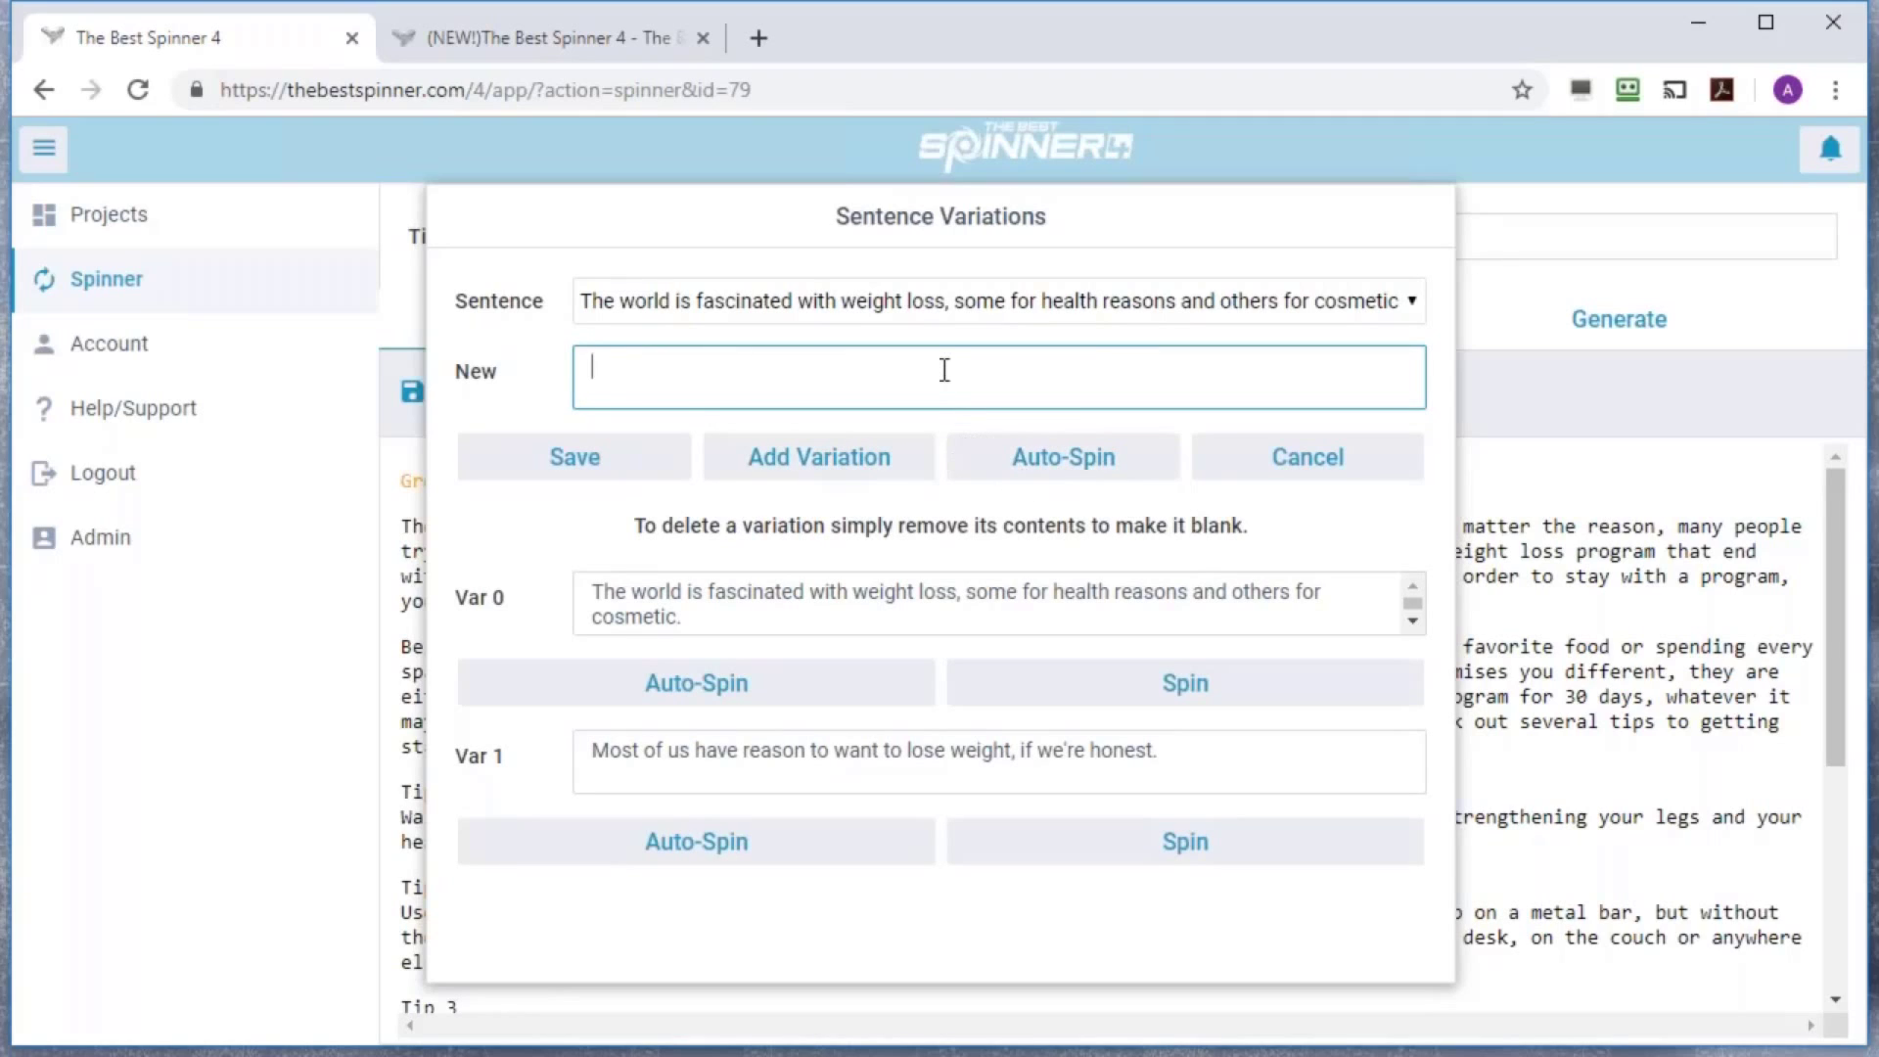
type("If you")
key("BackSpace")
key("BackSpace")
key("BackSpace")
key("BackSpace")
type("you're fascinated by")
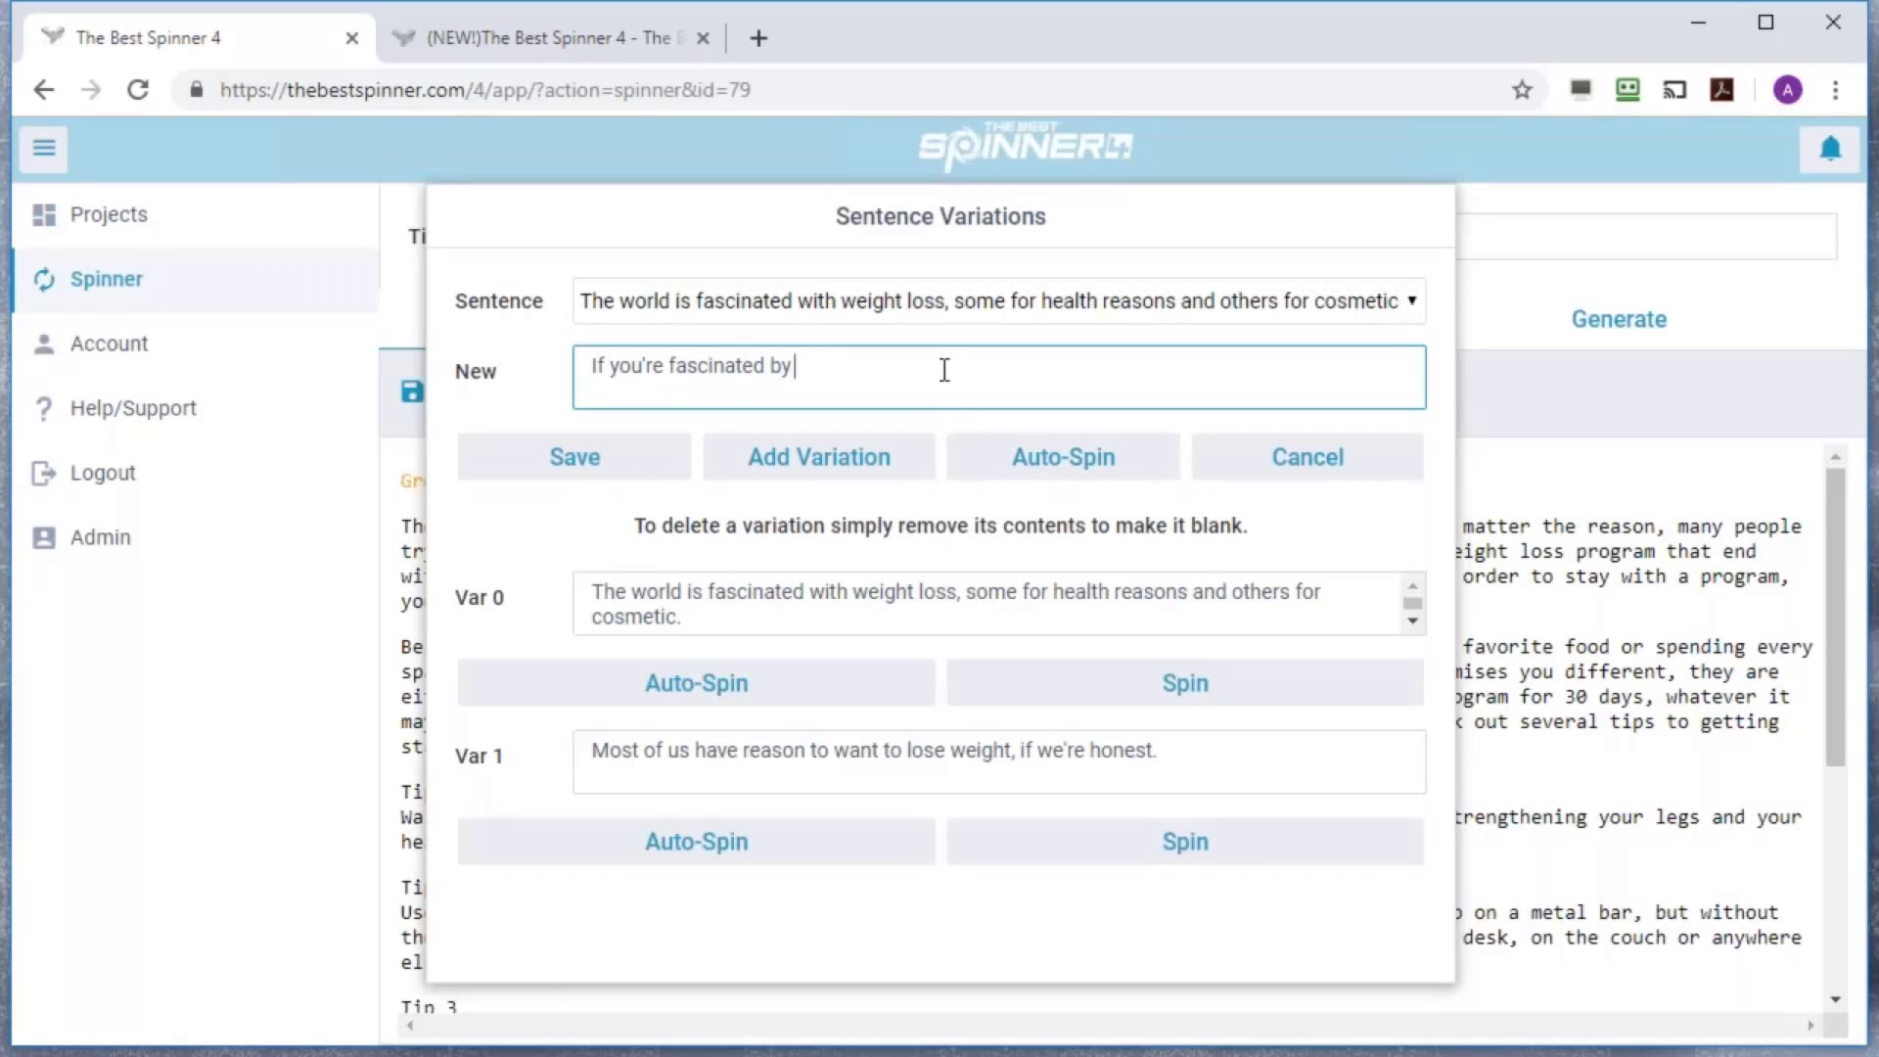
type(" weight loss, you're in god")
type("o com")
key("BackSpace")
key("BackSpace")
key("BackSpace")
key("BackSpace")
key("BackSpace")
key("BackSpace")
type("od company.")
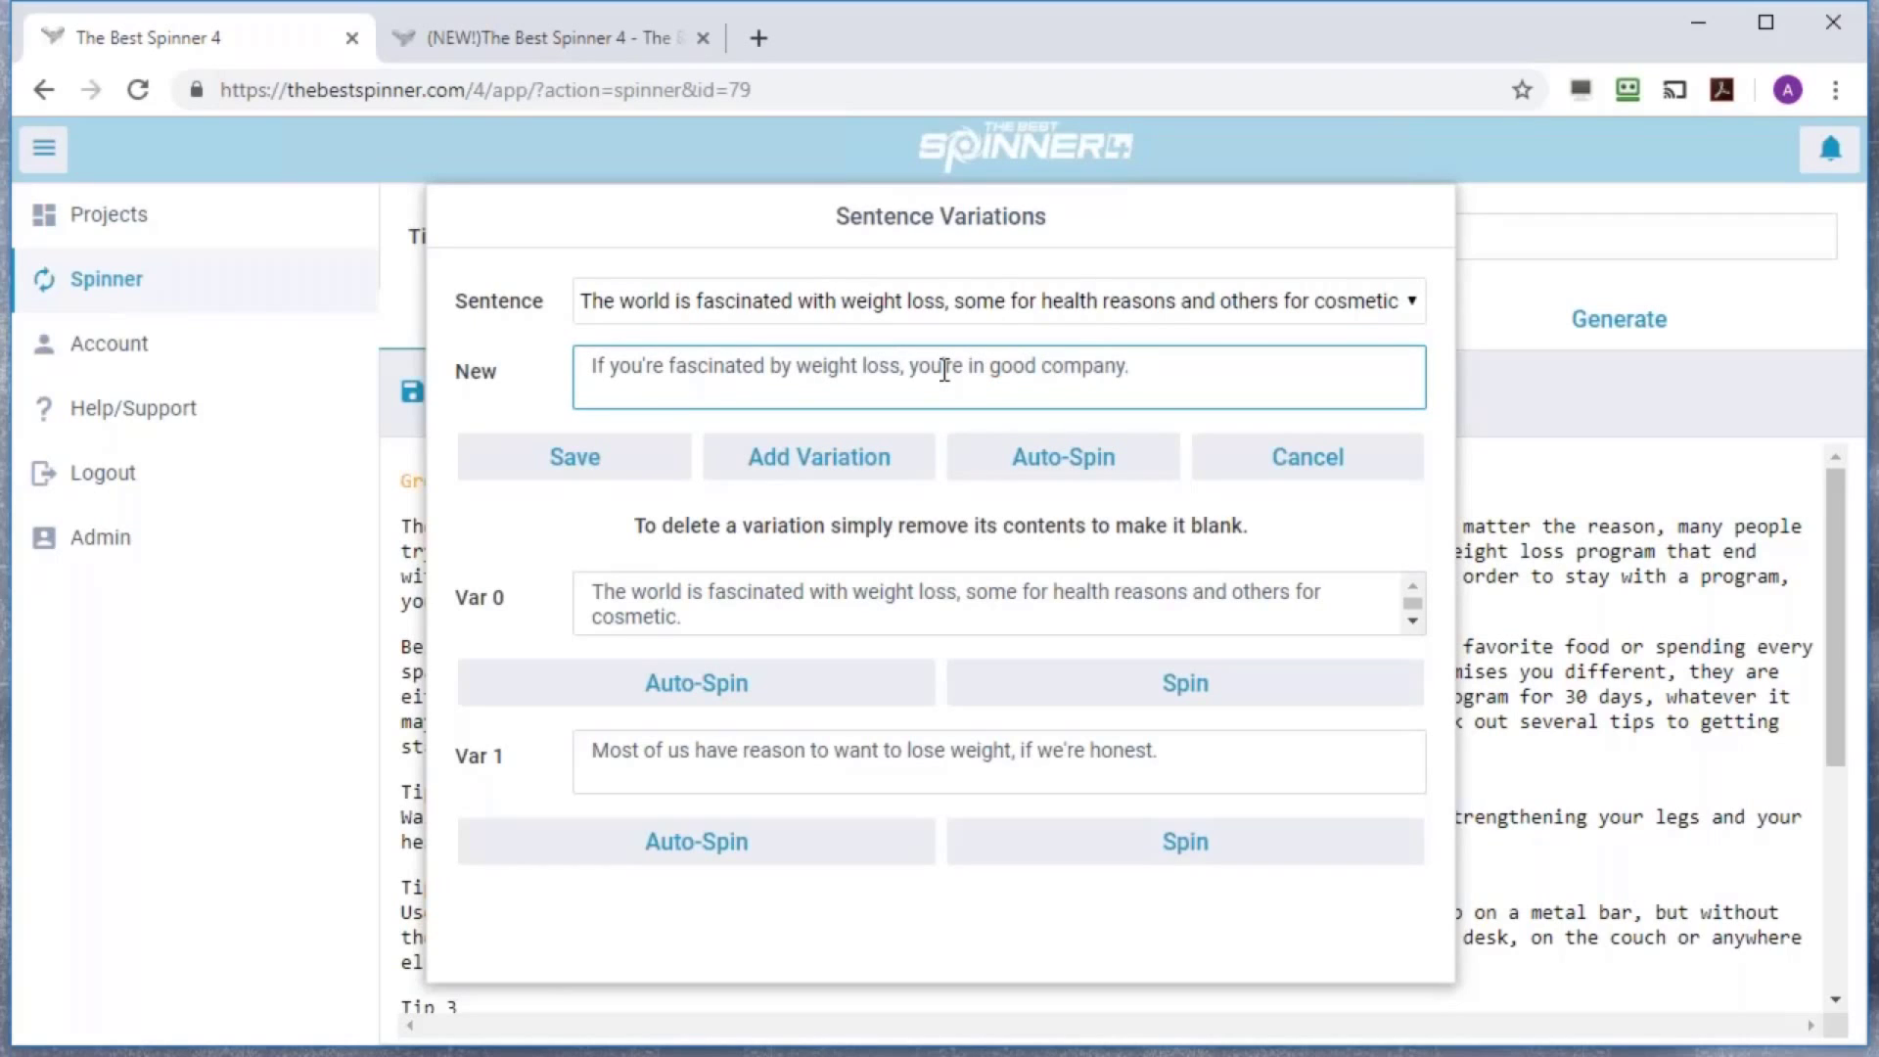
Auto-spin the new sentence and save it among the first body paragraph's variations
left_click(1052, 479)
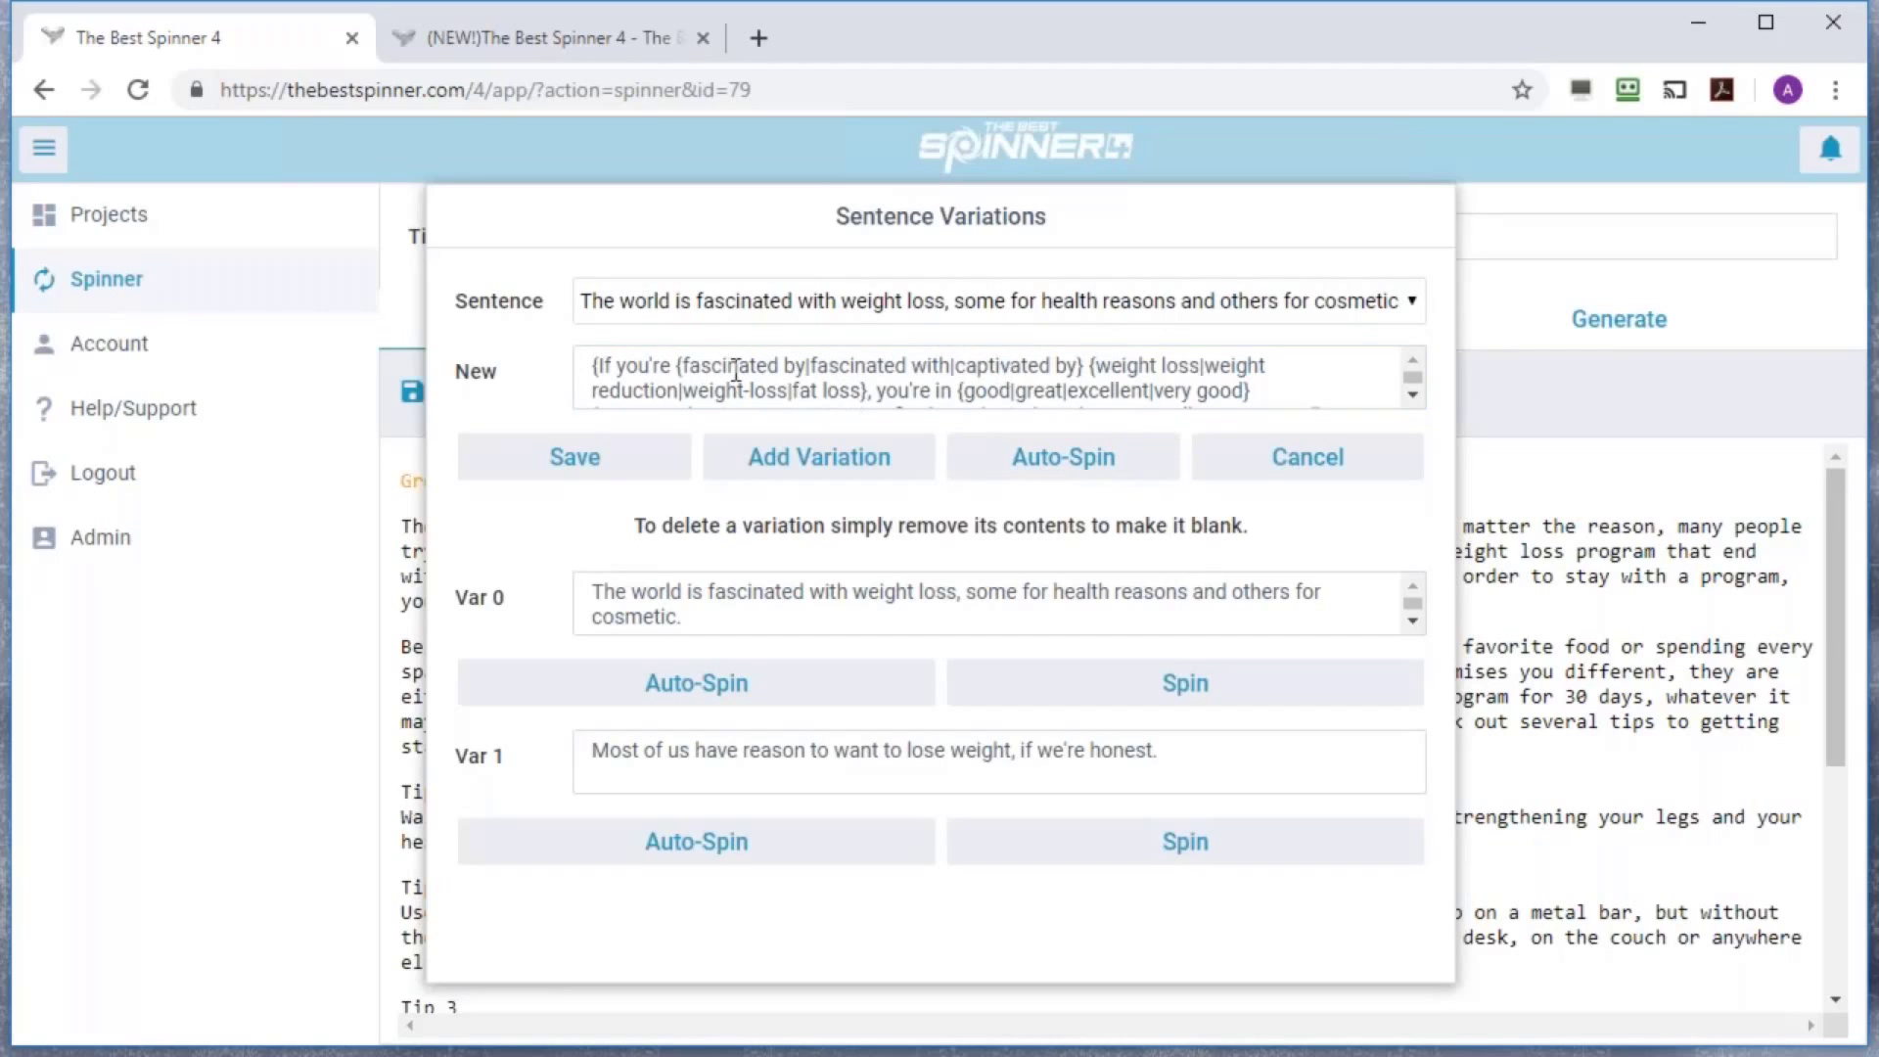
left_click_drag(588, 364, 1241, 391)
left_click(815, 481)
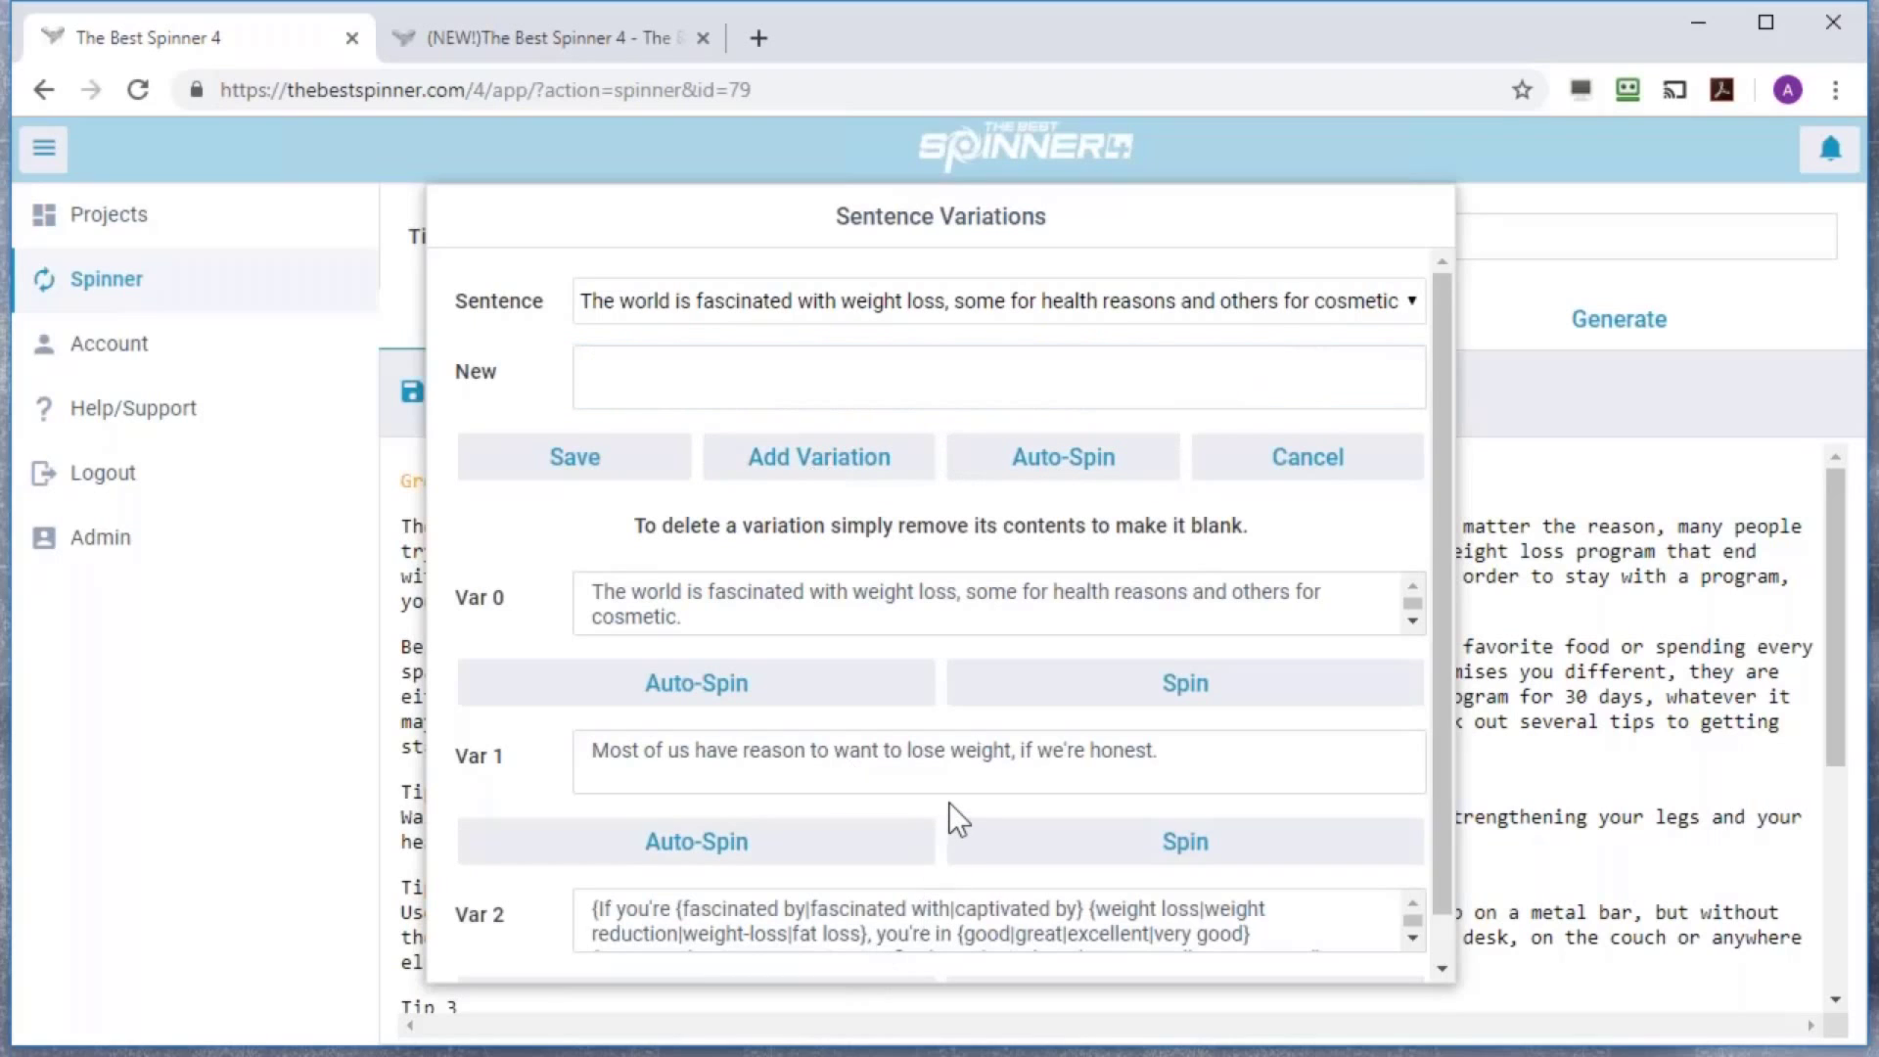
left_click(561, 475)
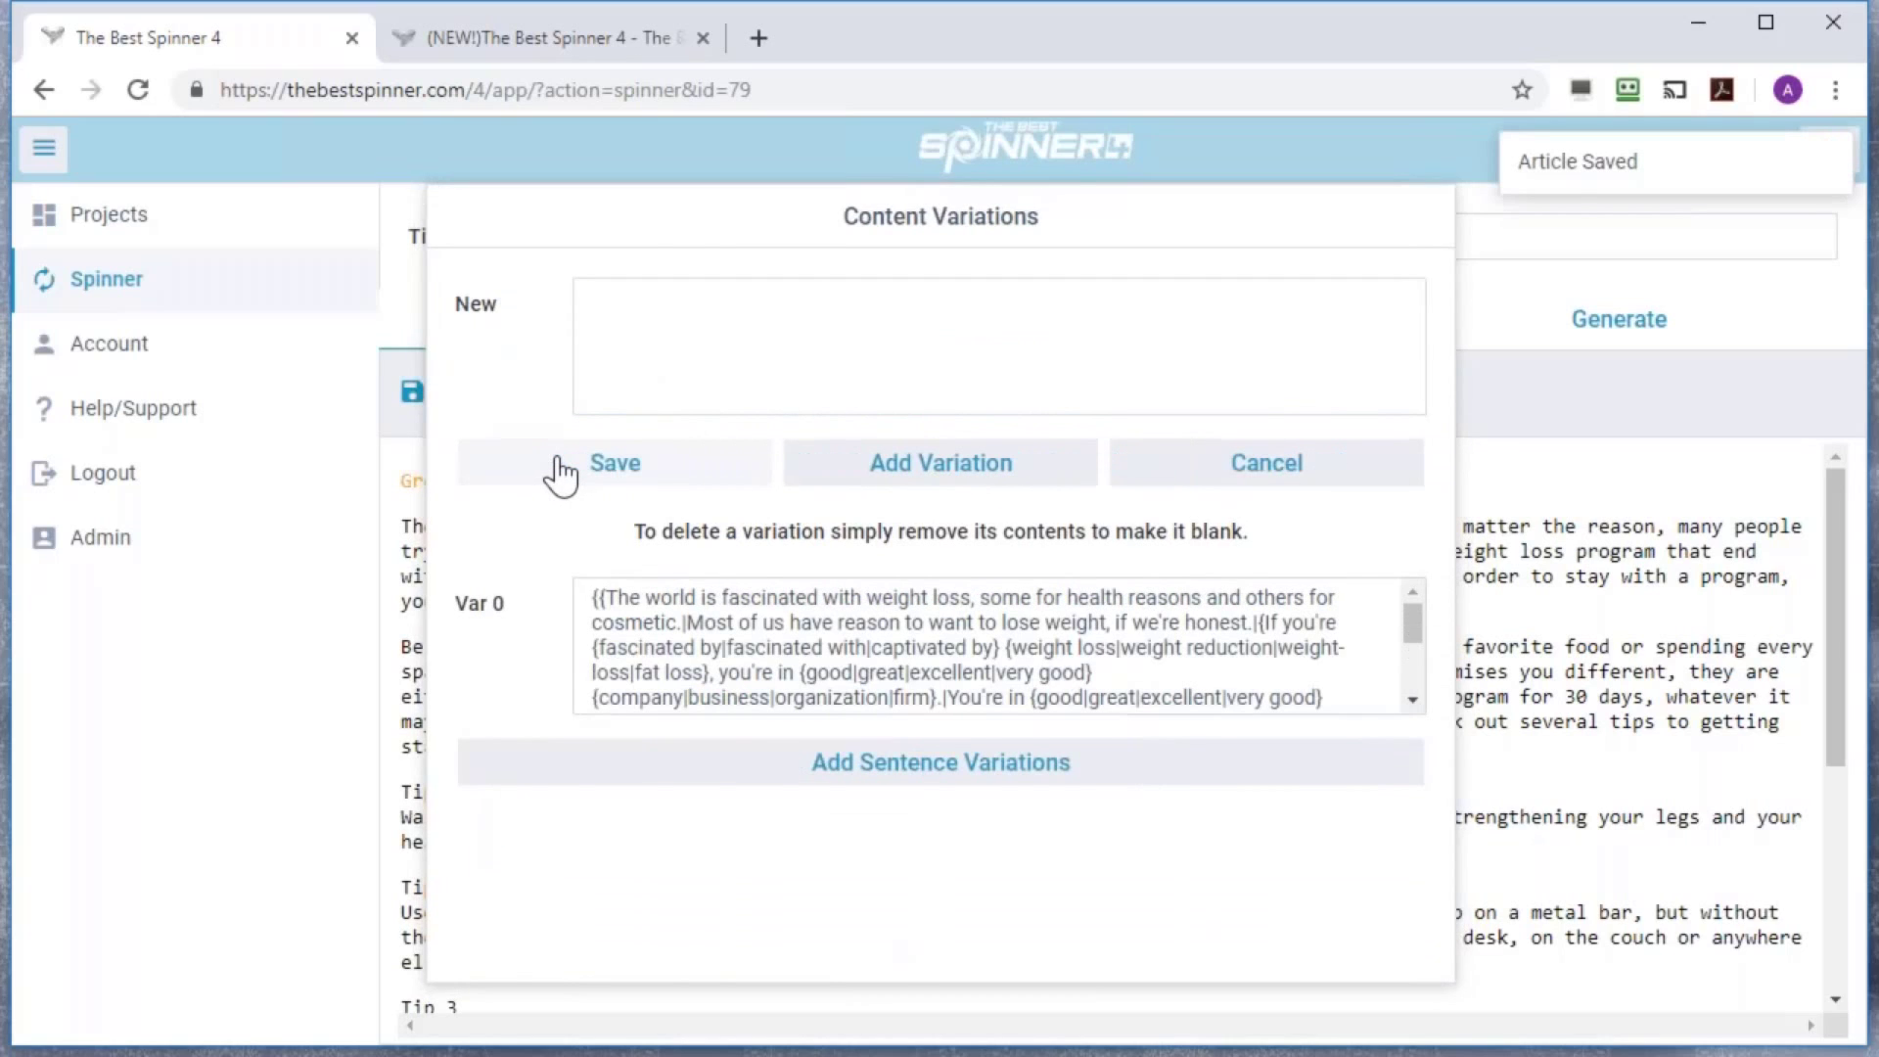
left_click(561, 469)
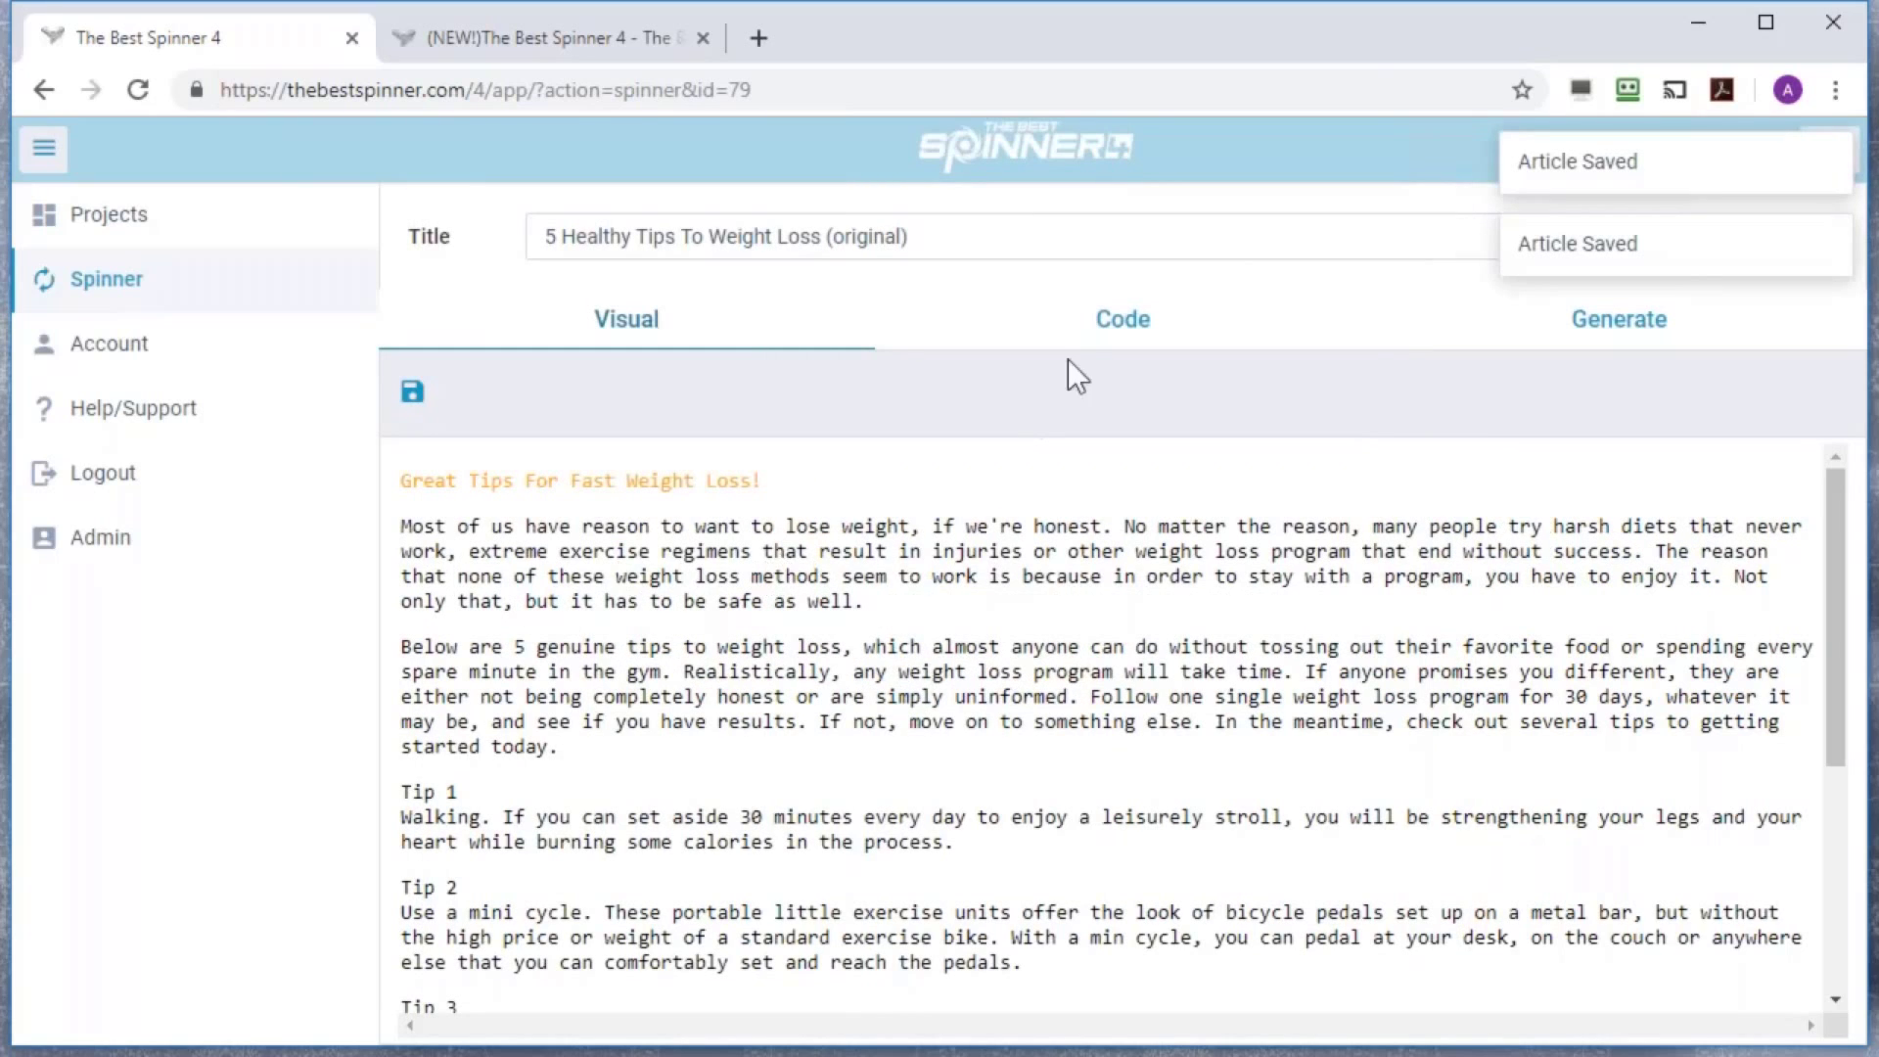
Examine the first body paragraph's spintax in the code editor and generate a spun version of the article
left_click(1106, 341)
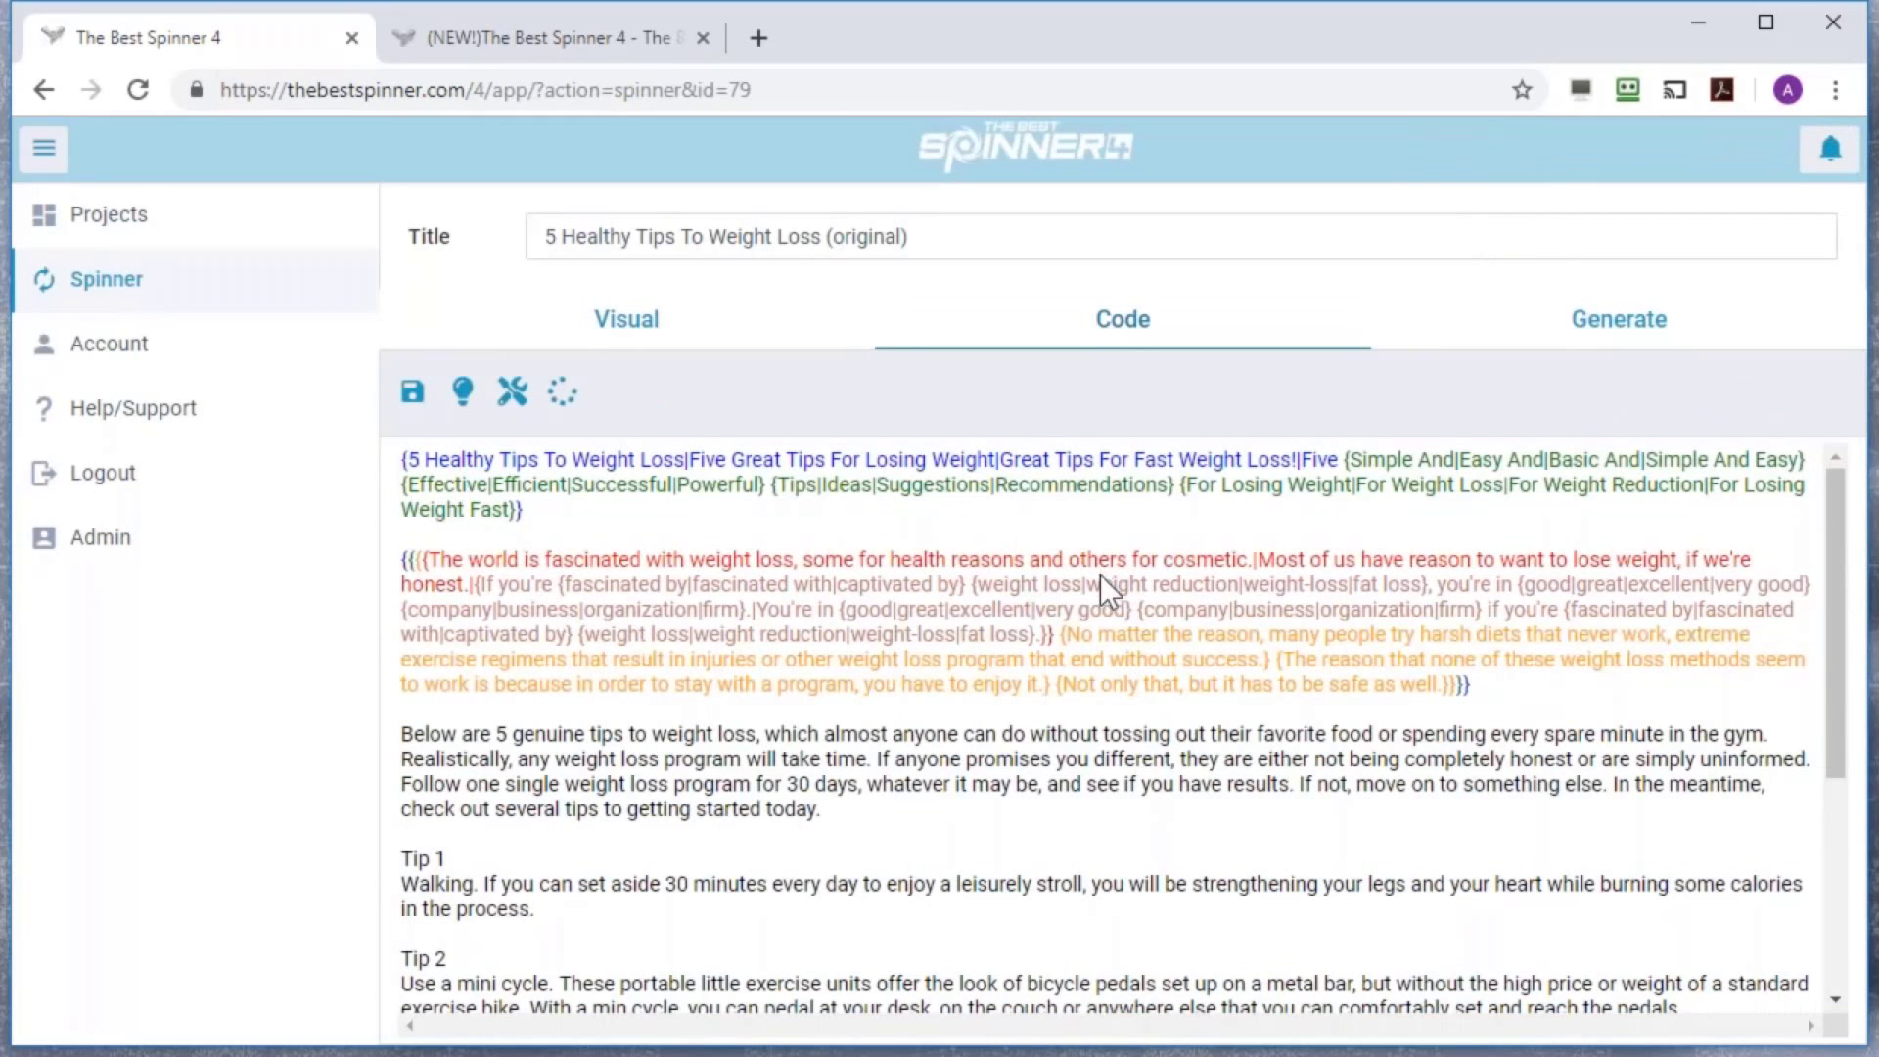
left_click(616, 326)
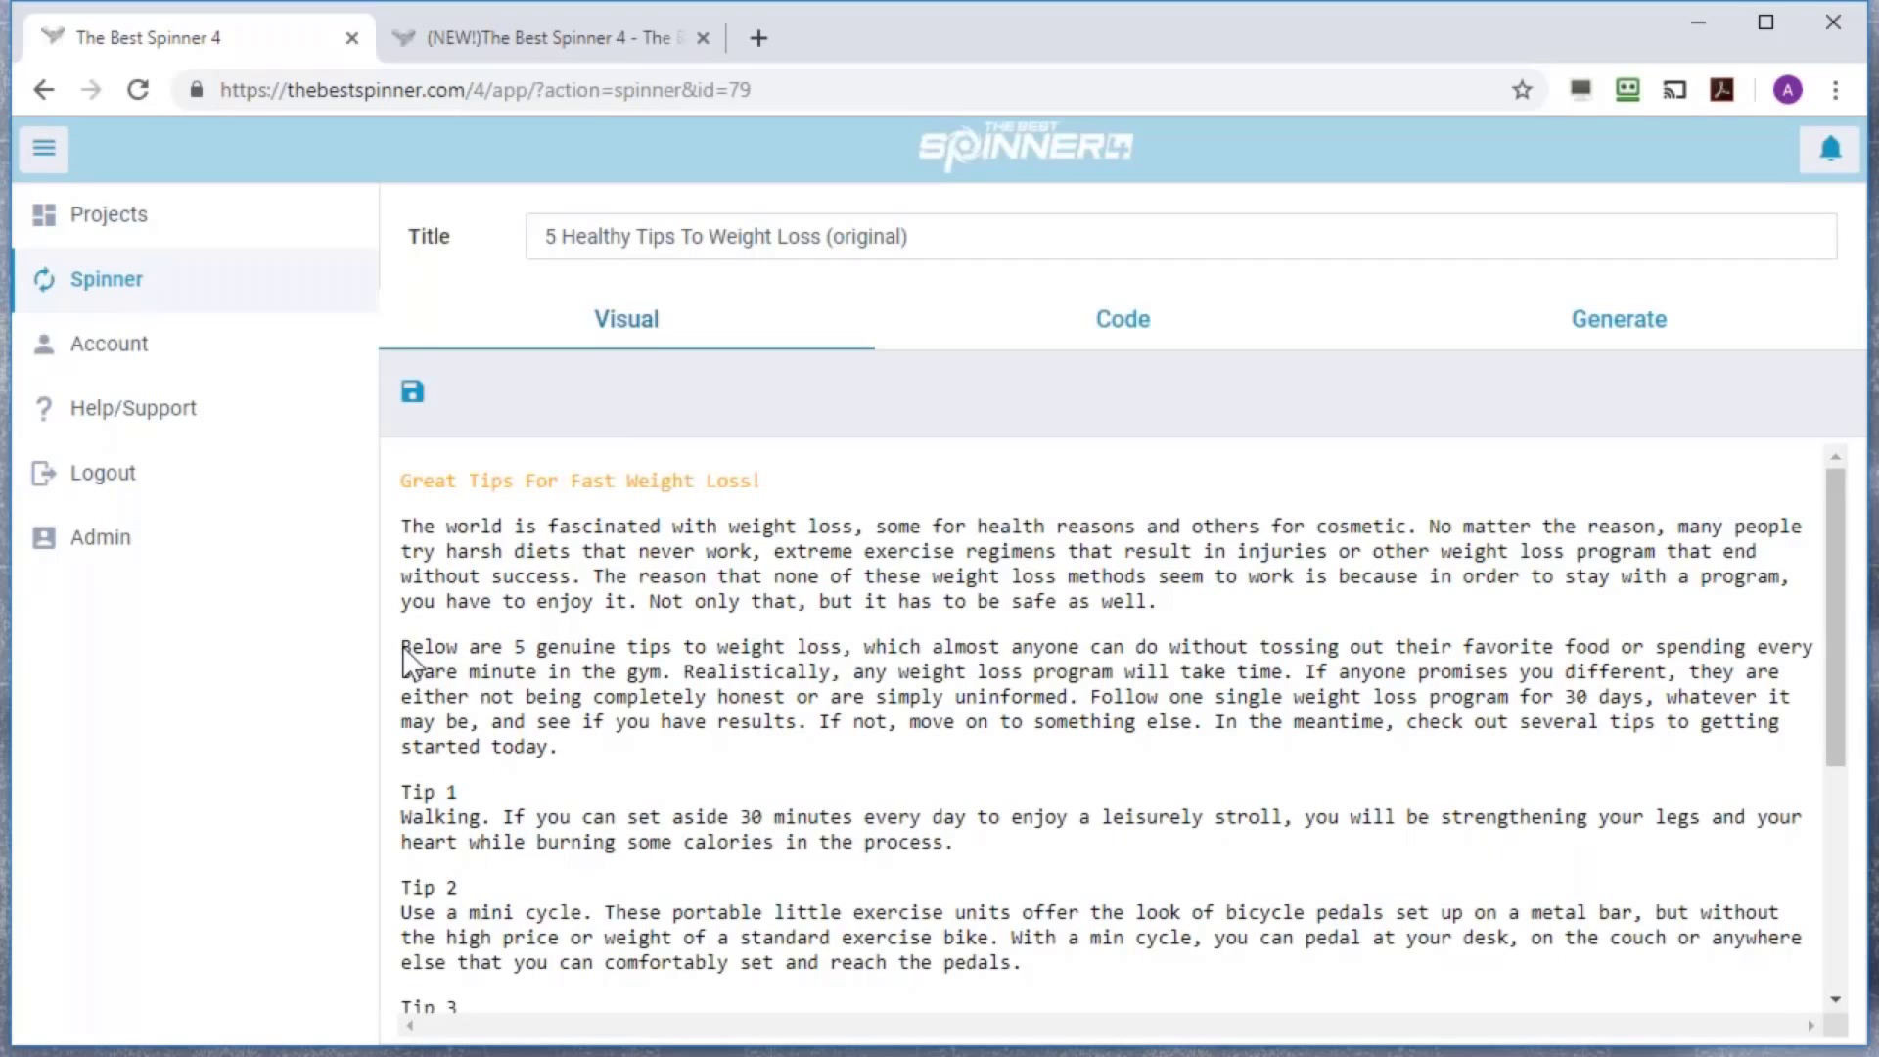
left_click(1623, 326)
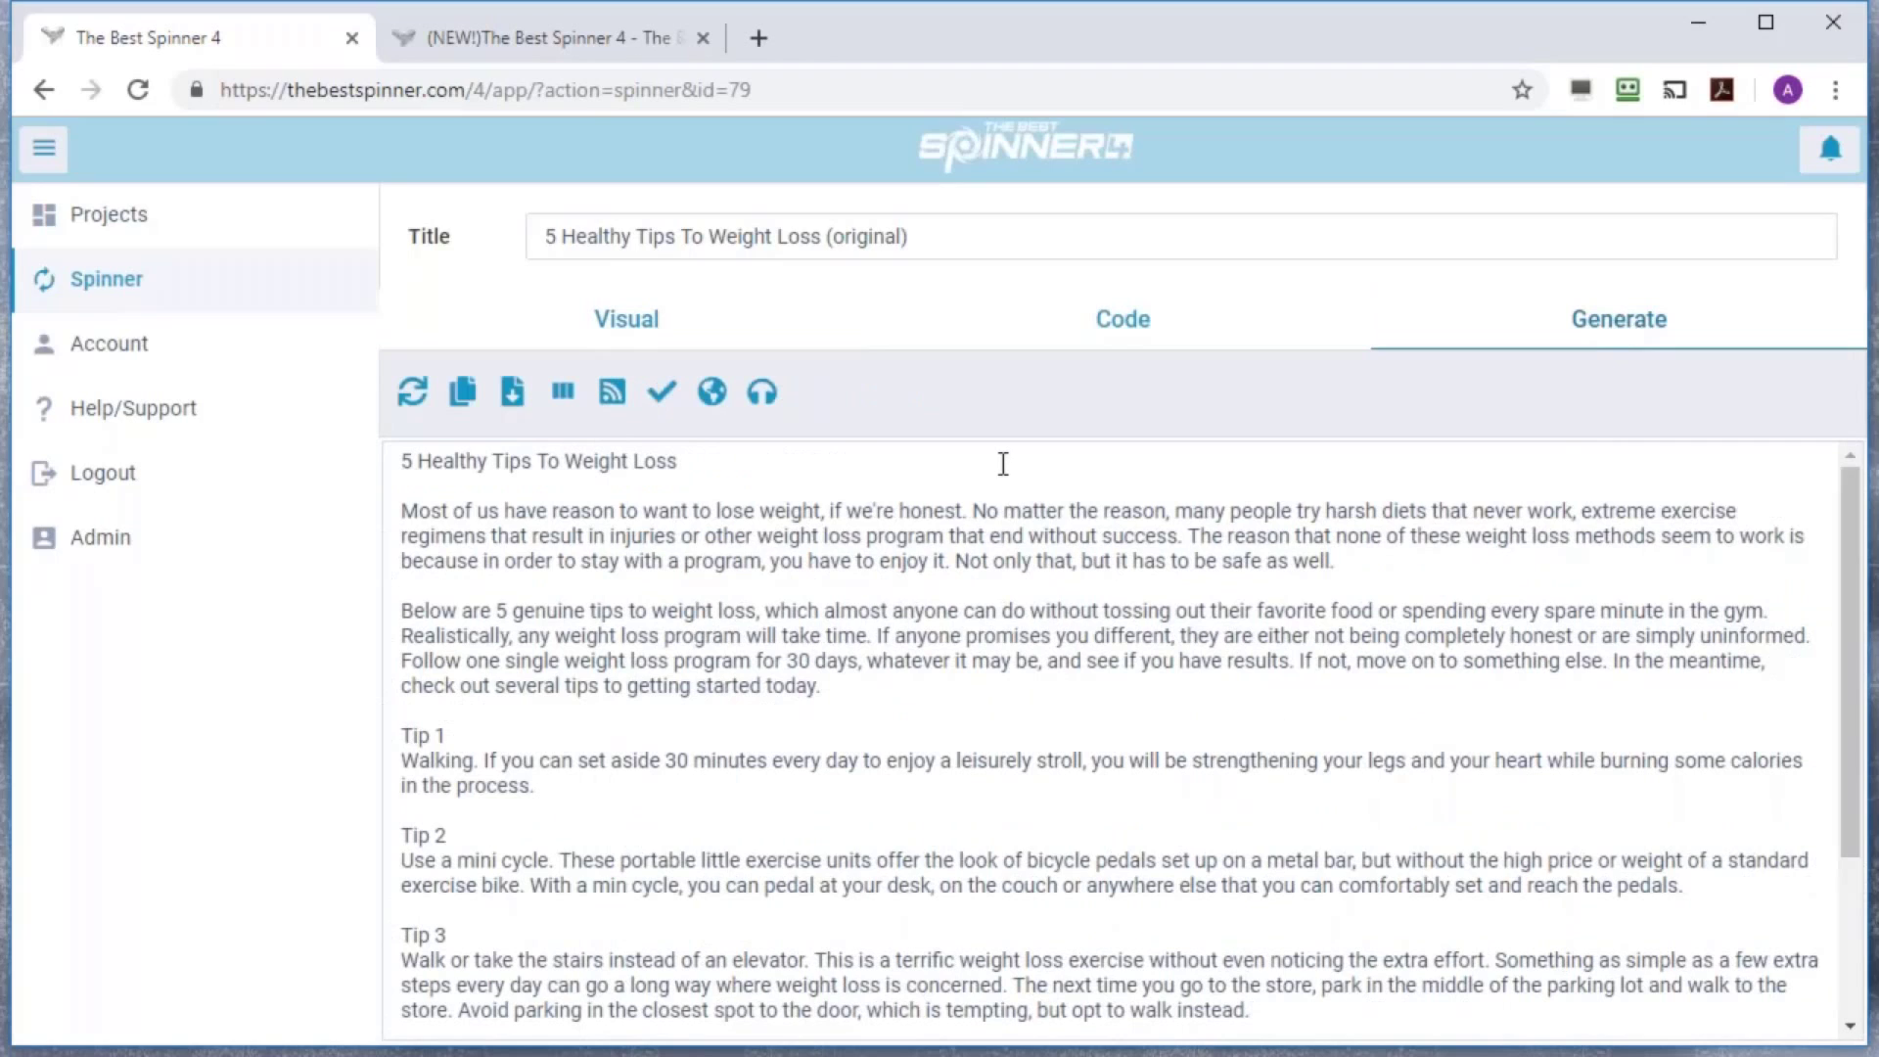
left_click(415, 394)
left_click_drag(405, 461, 1087, 885)
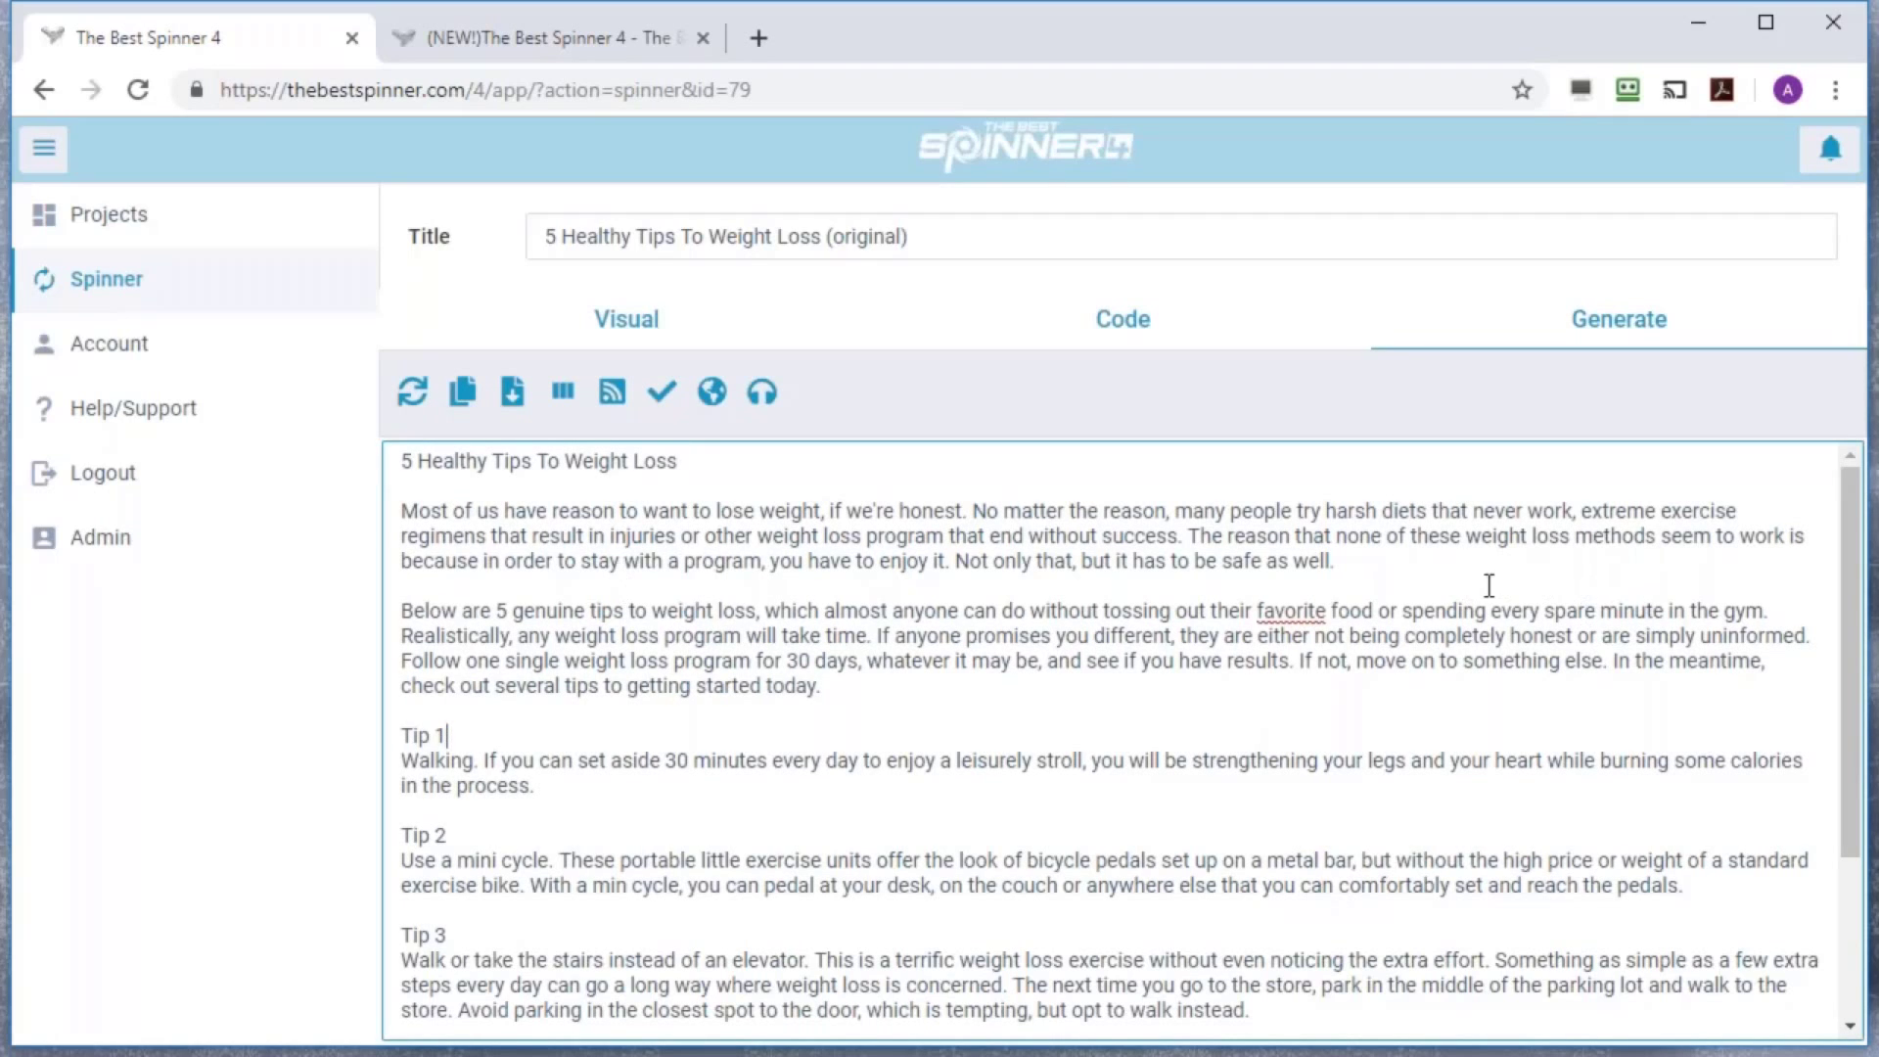
left_click_drag(1451, 562, 392, 458)
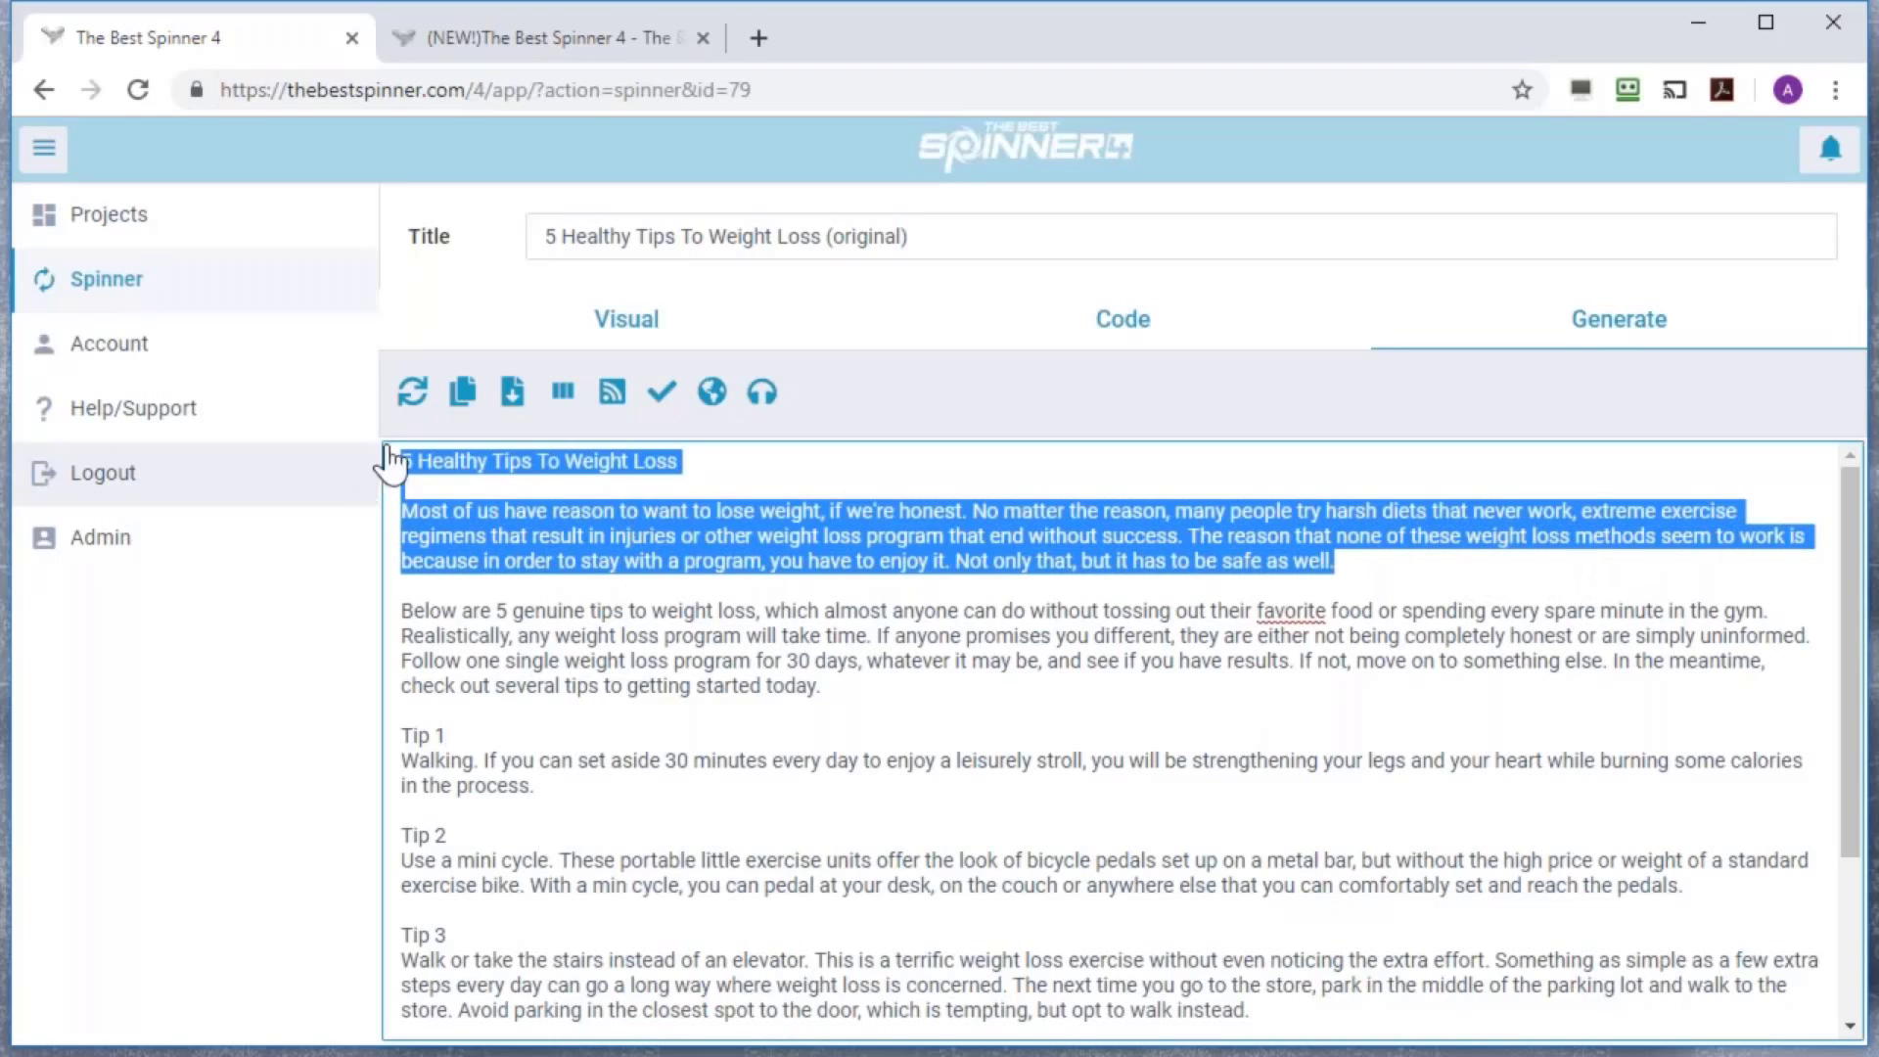
left_click(693, 489)
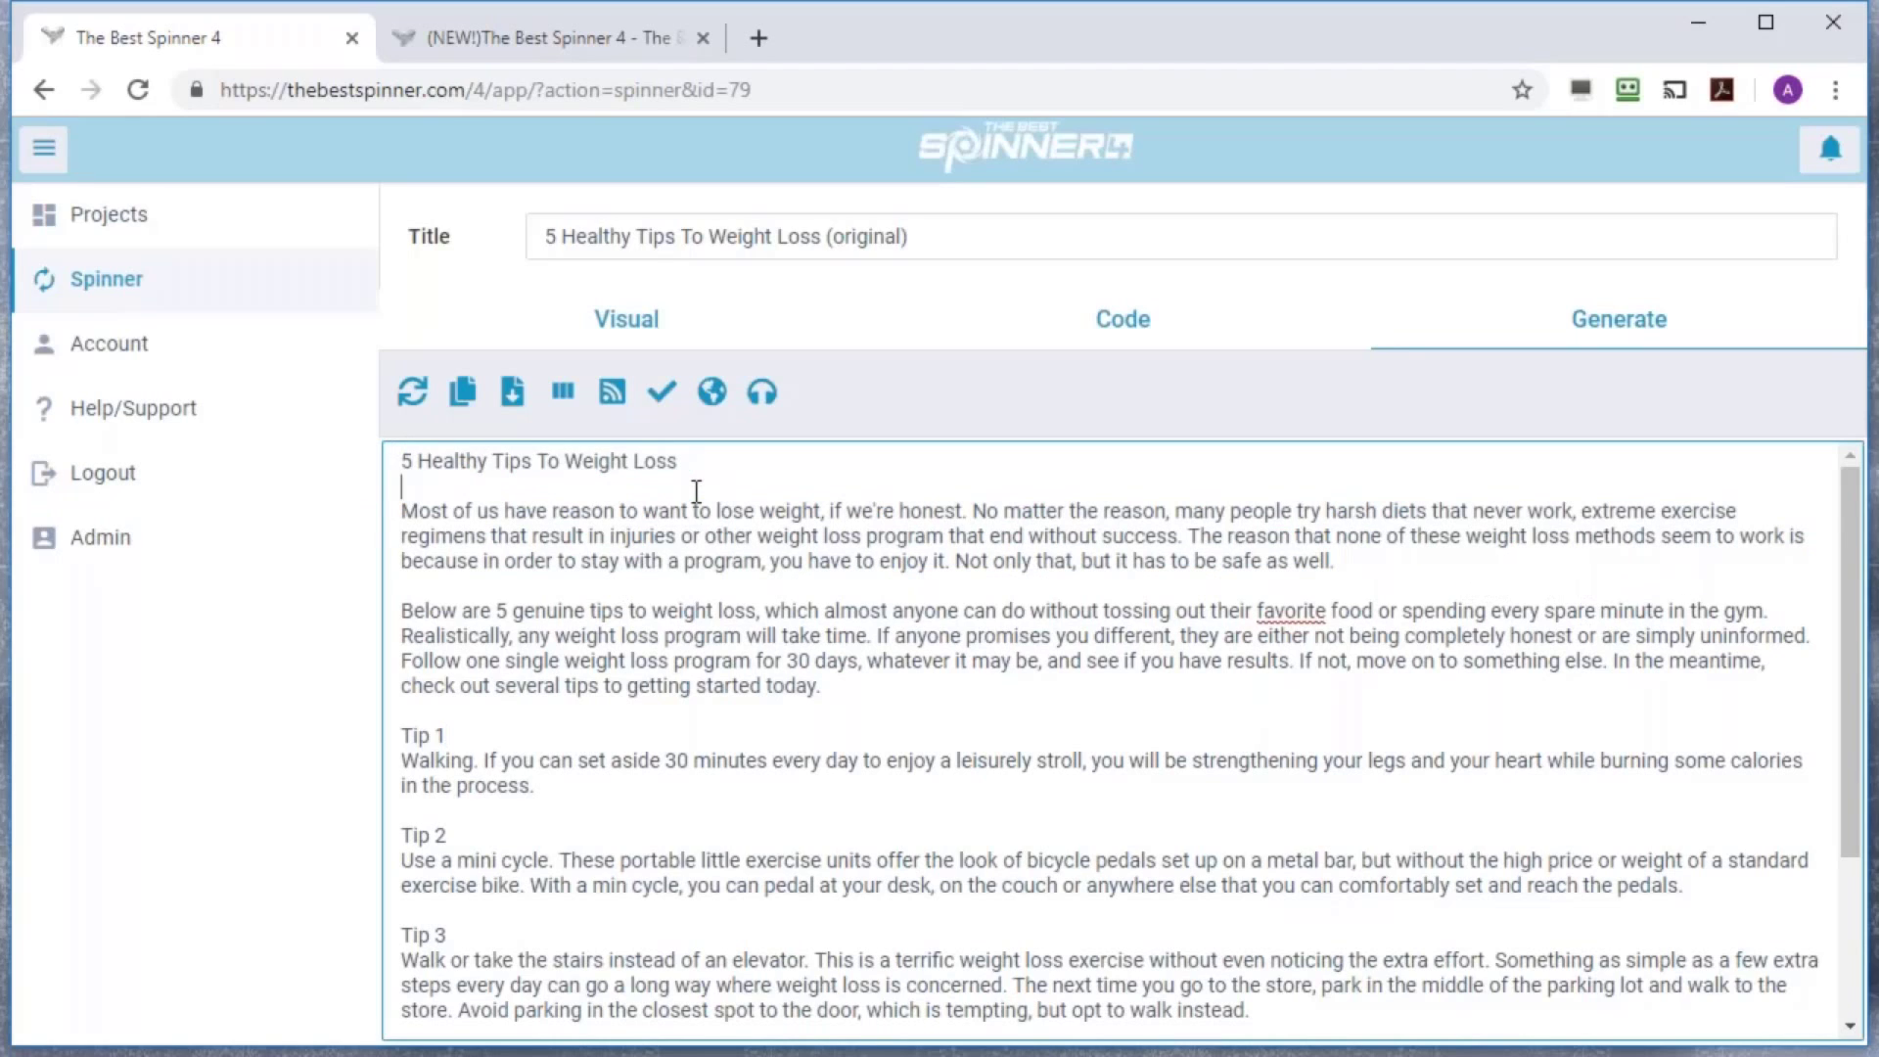
Regenerate the article several times to compare its heading and opening sentence across versions
left_click(422, 399)
left_click(422, 399)
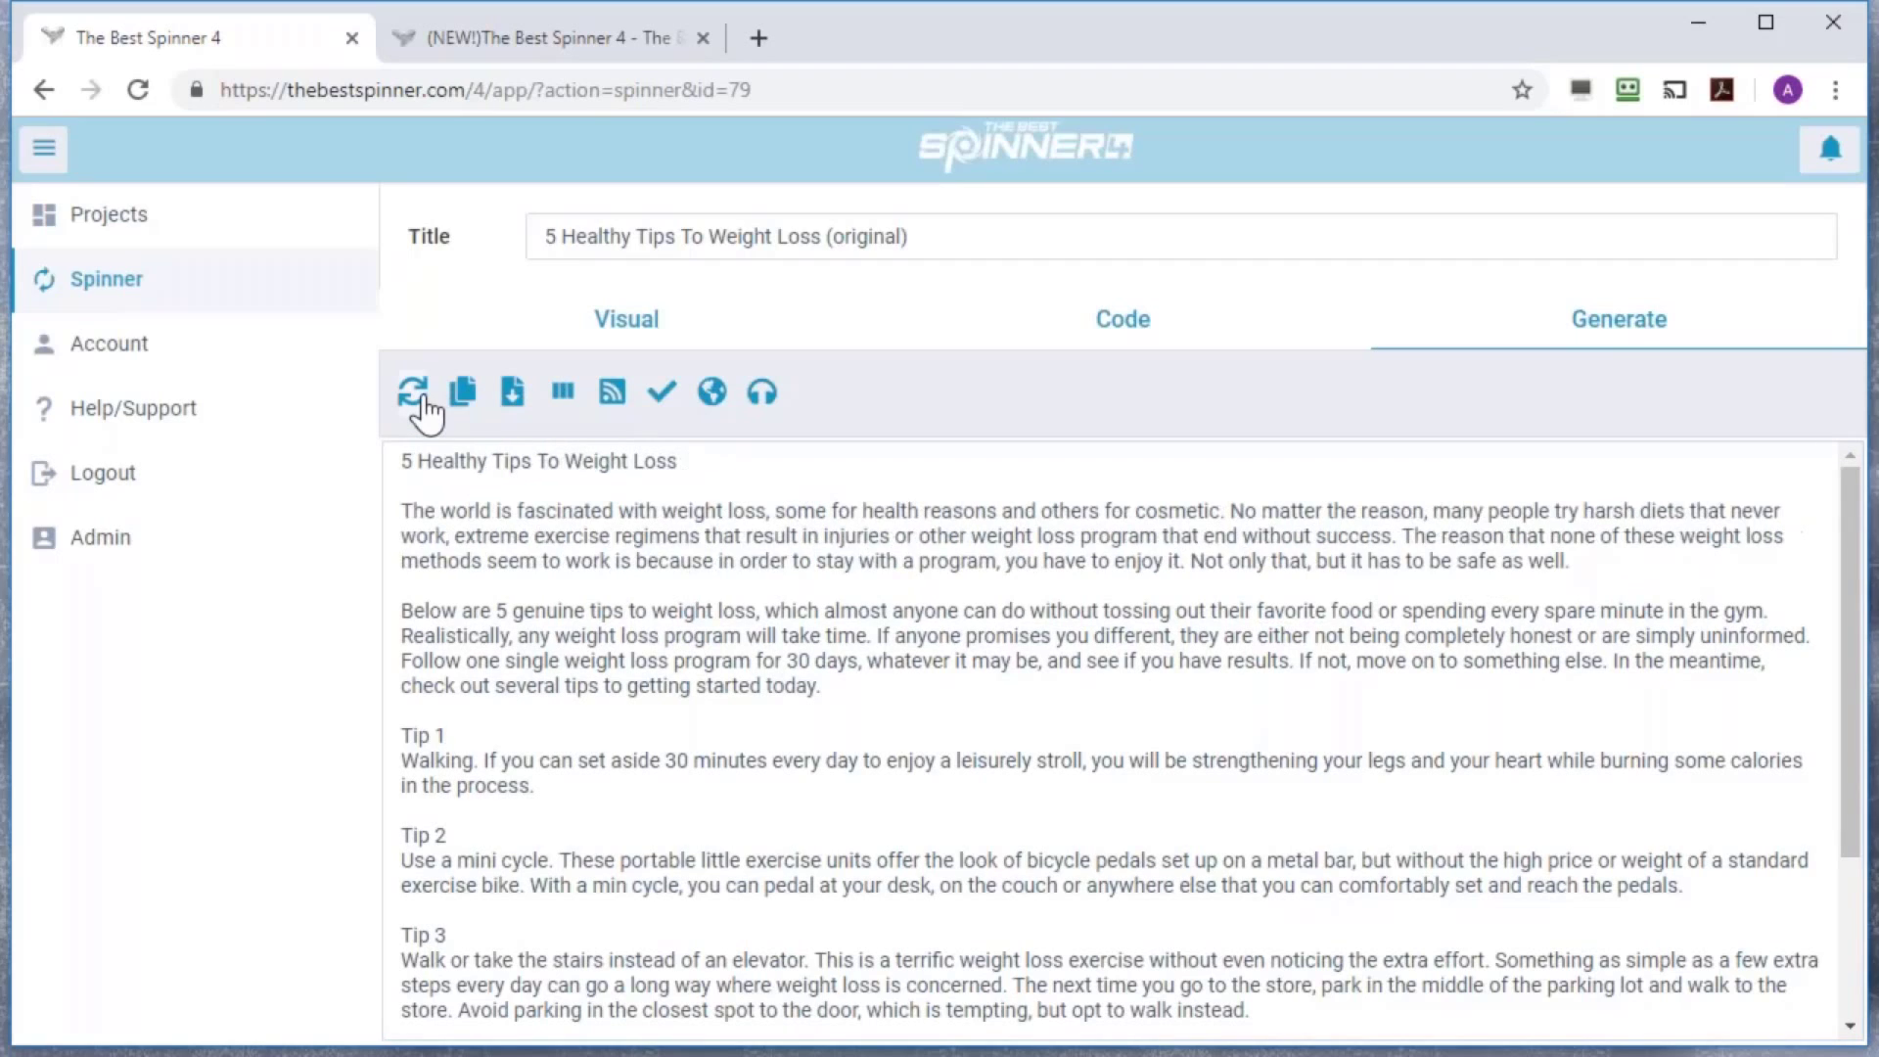
left_click(422, 399)
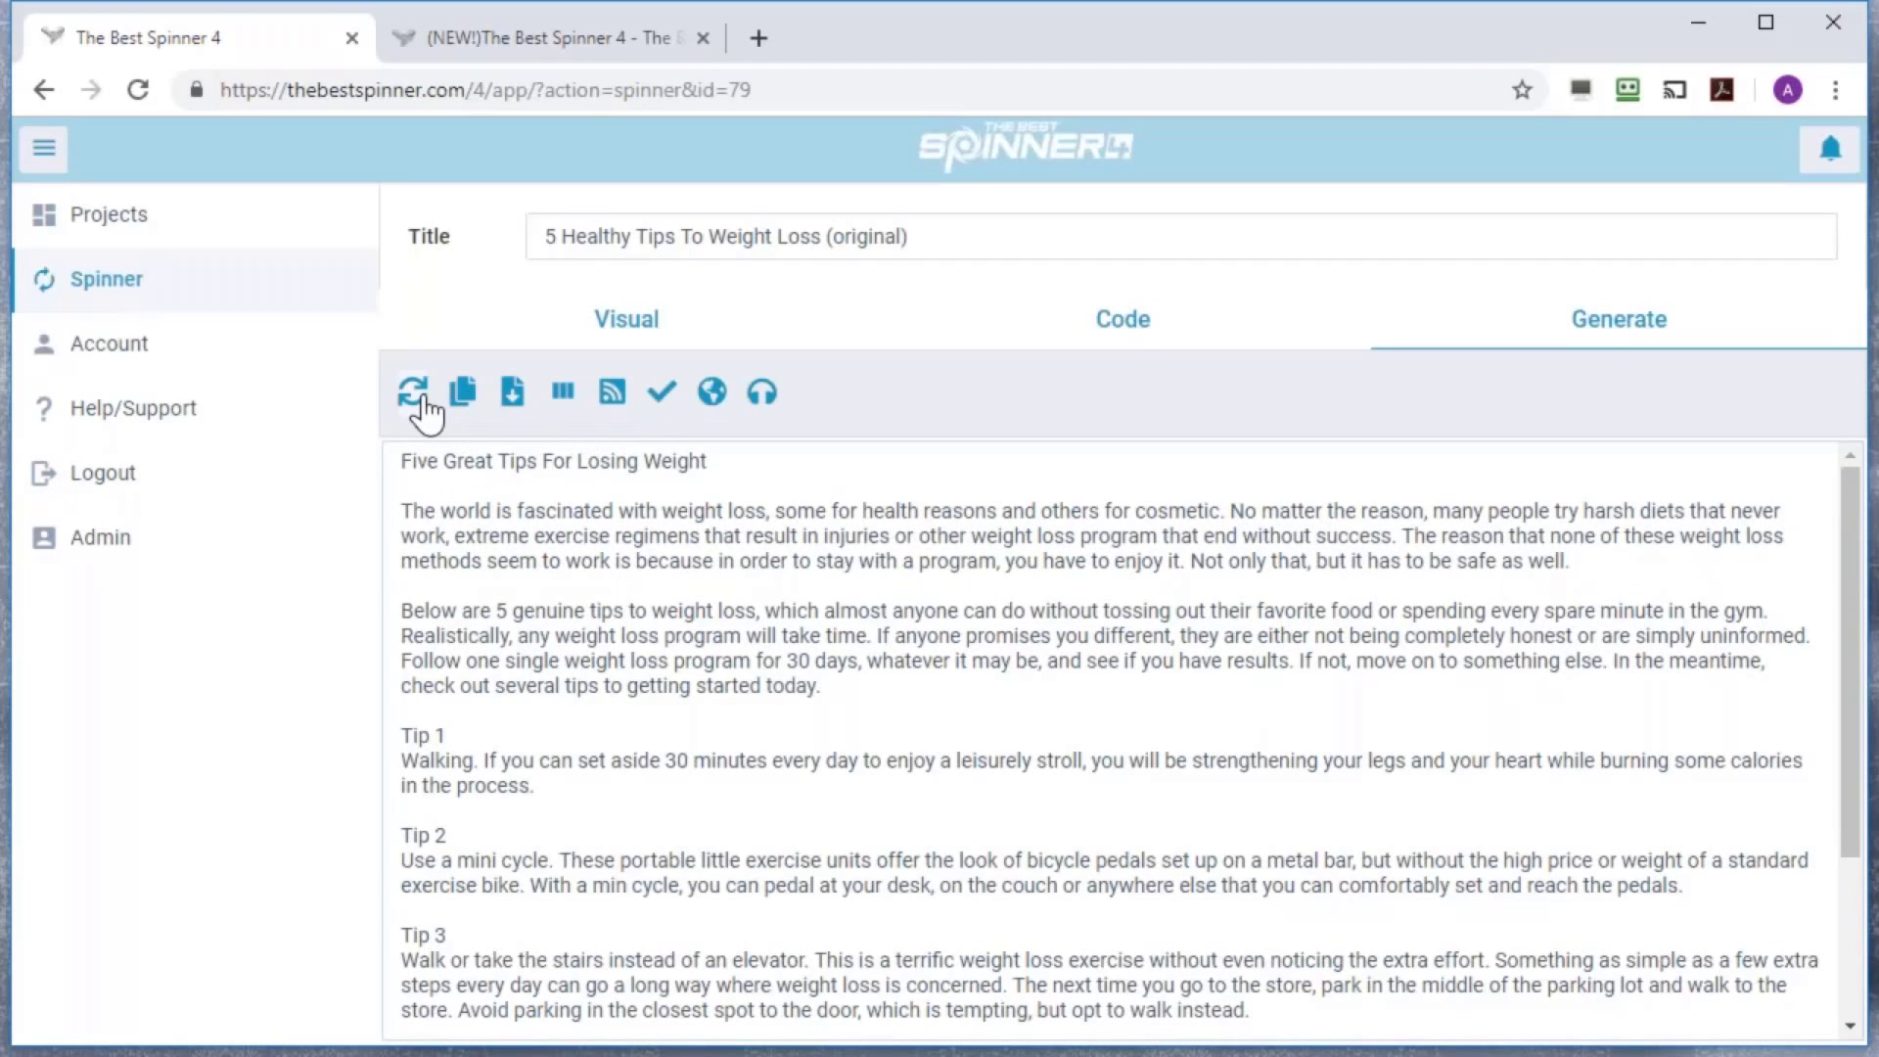
left_click(422, 399)
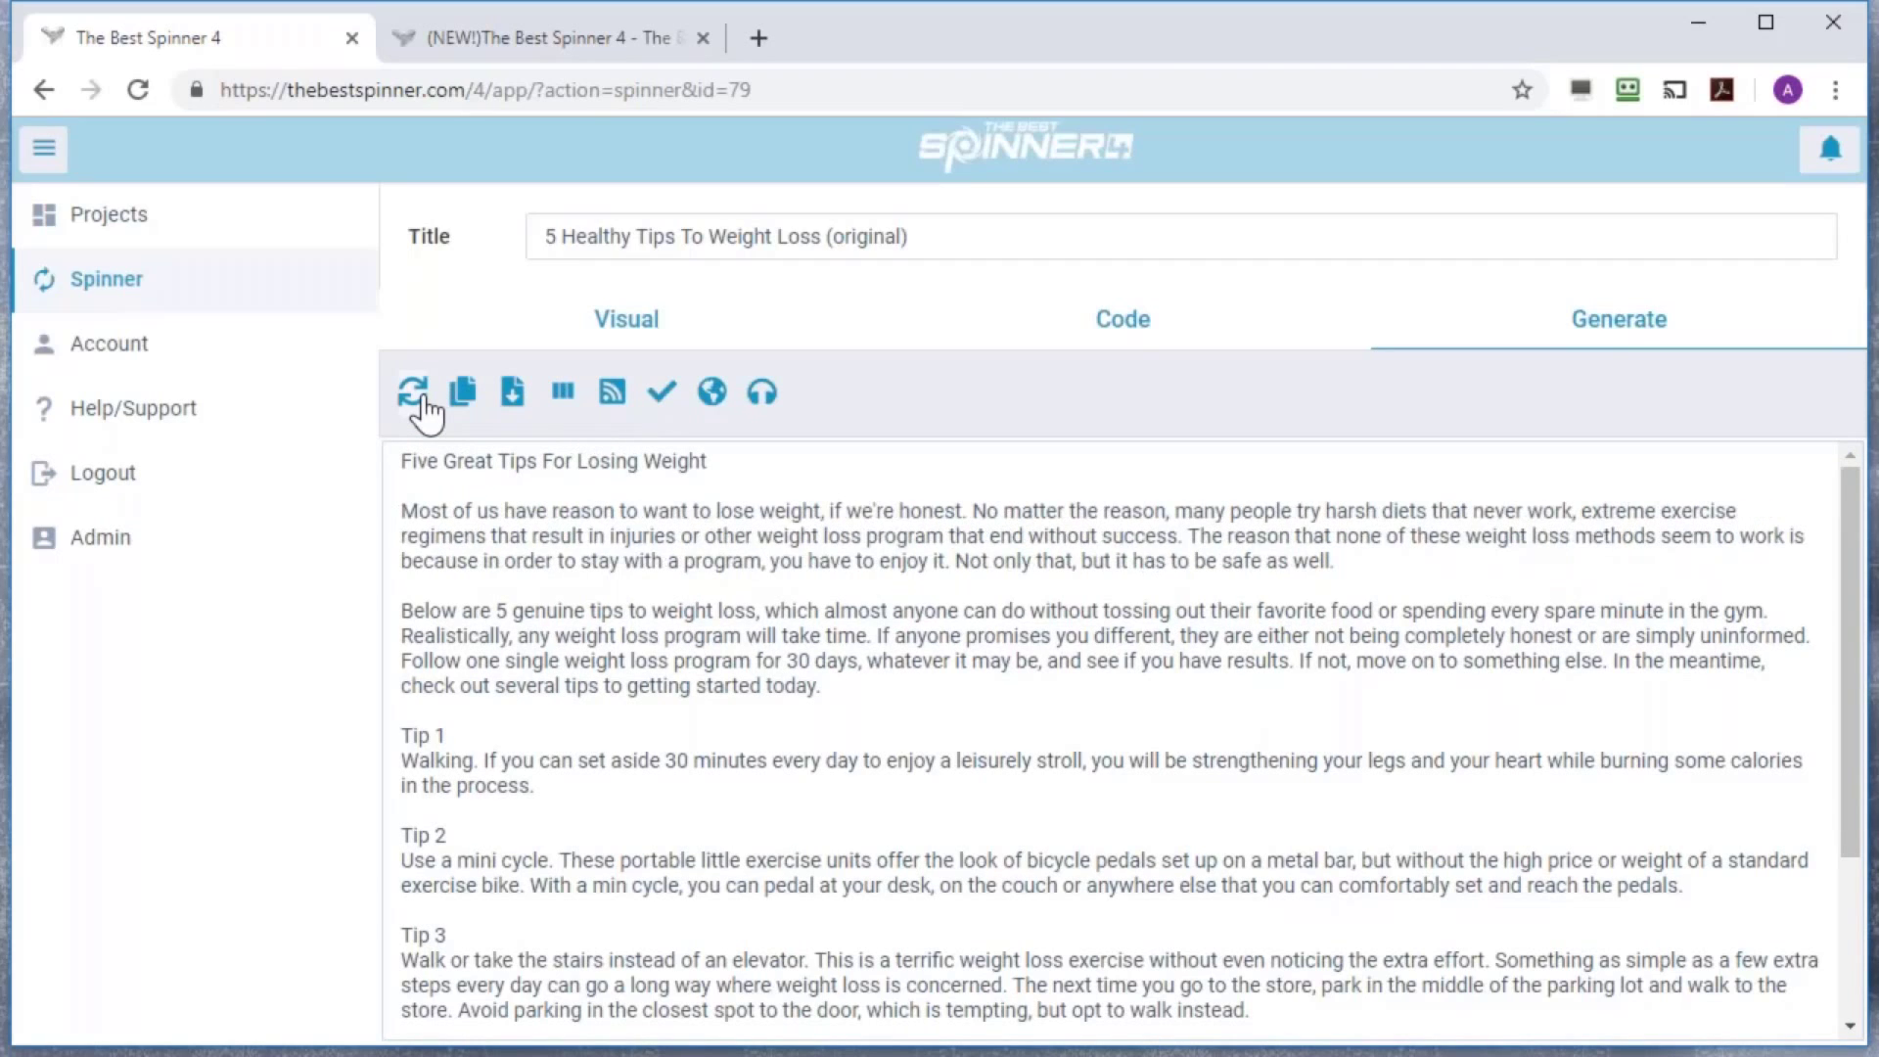
left_click(422, 399)
left_click(422, 399)
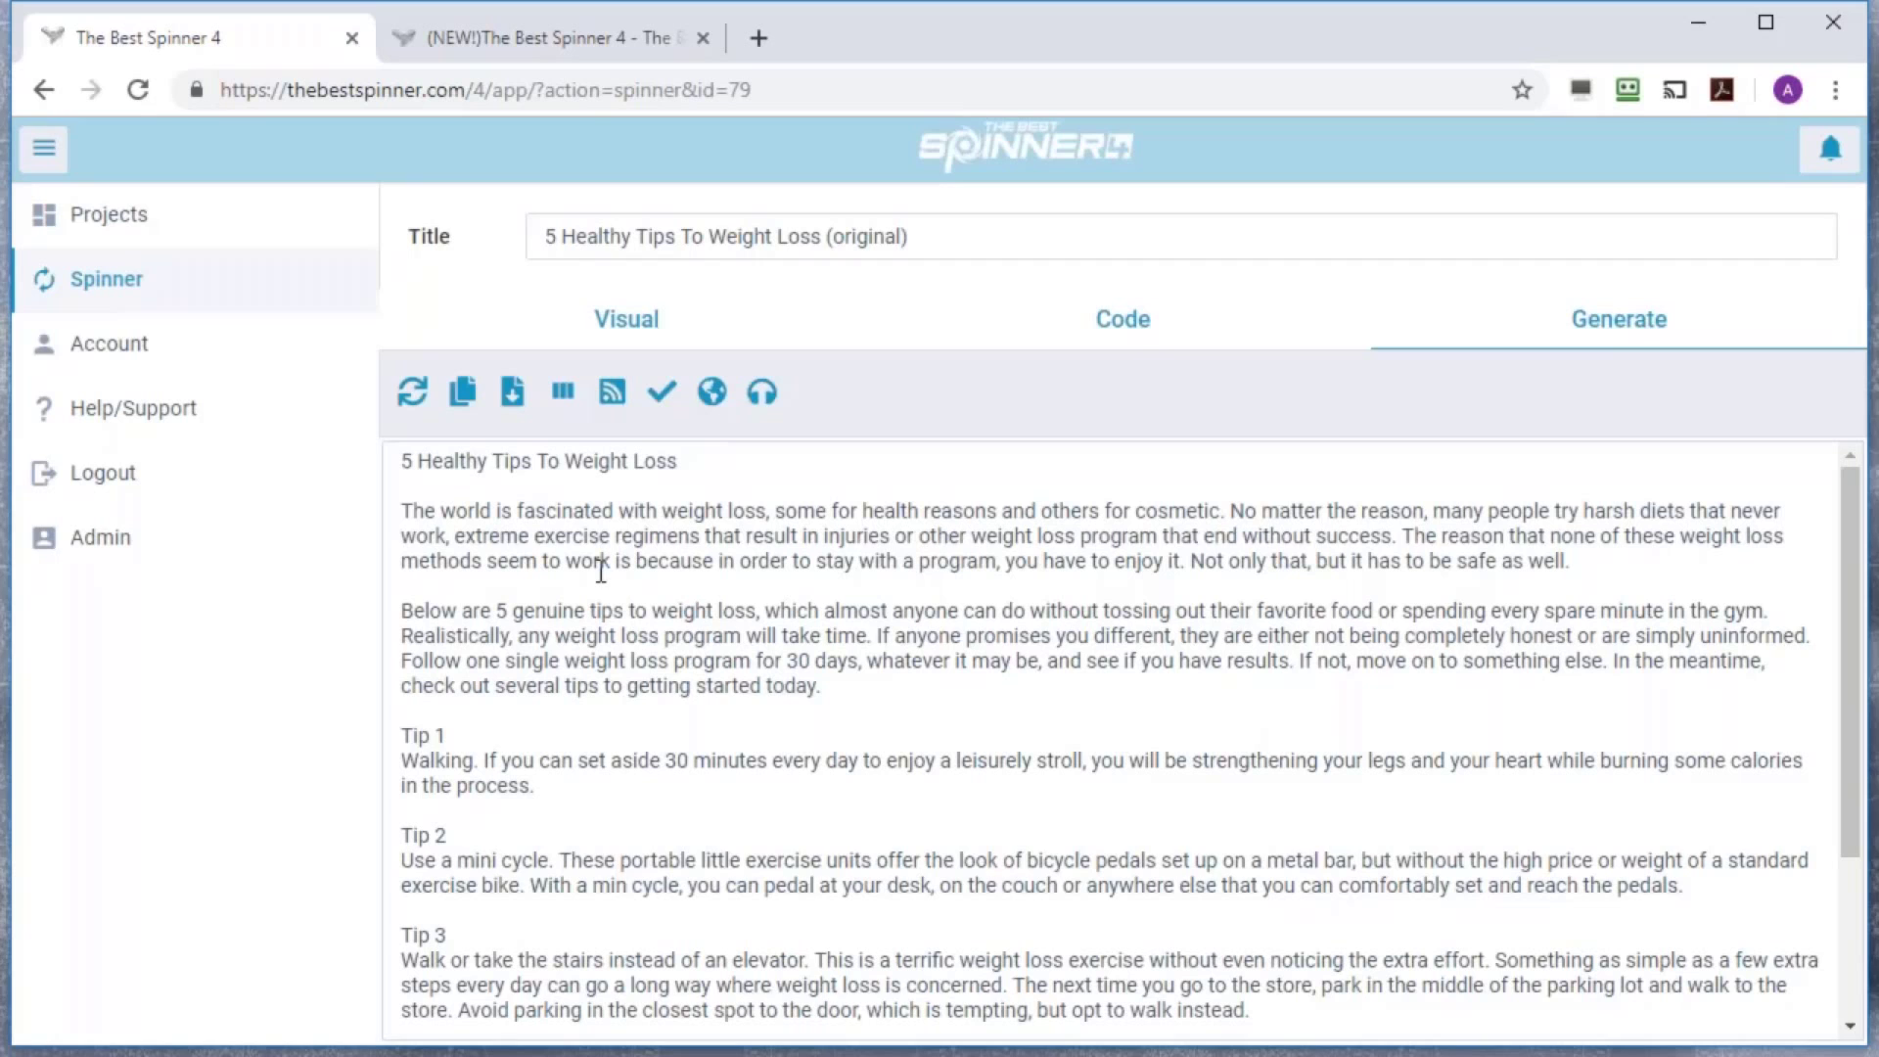
Browse the individual sentences available for variation in the paragraph beginning "Below are 5 genuine tips" and leave without saving
left_click(640, 338)
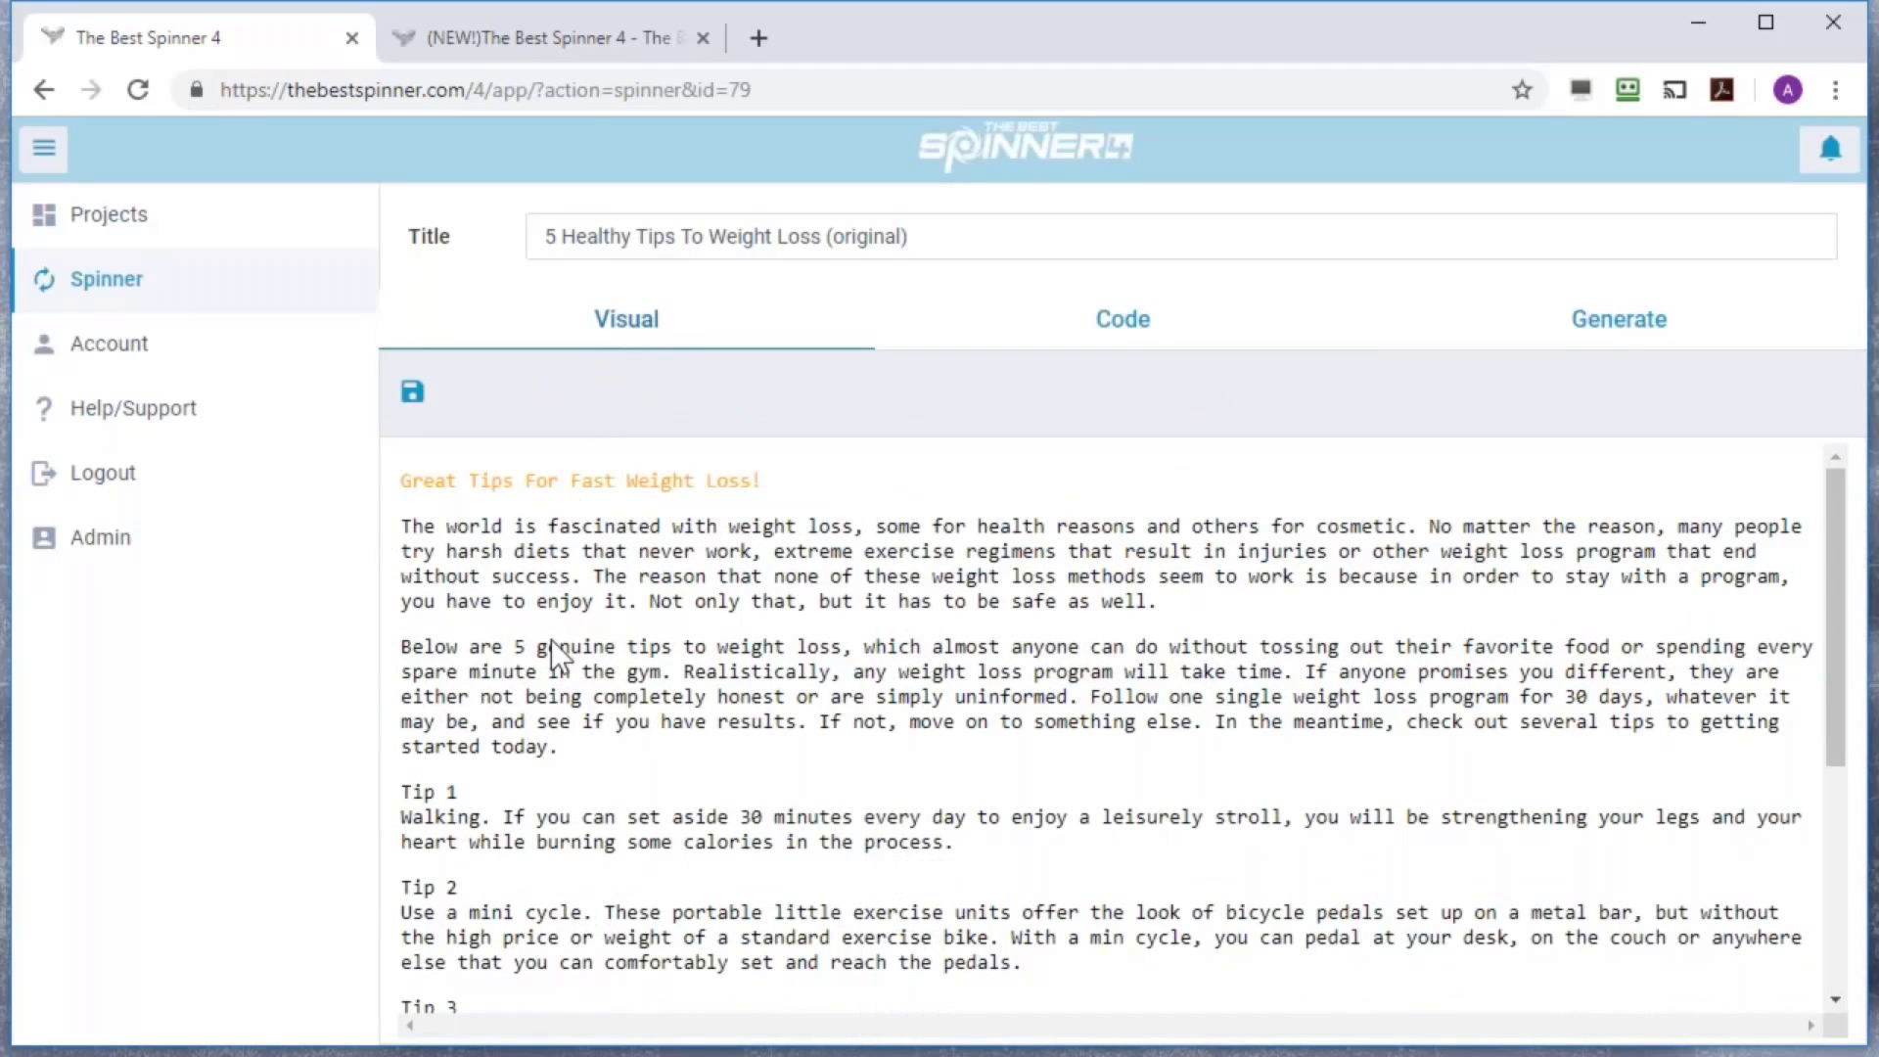
left_click(404, 654)
left_click(914, 763)
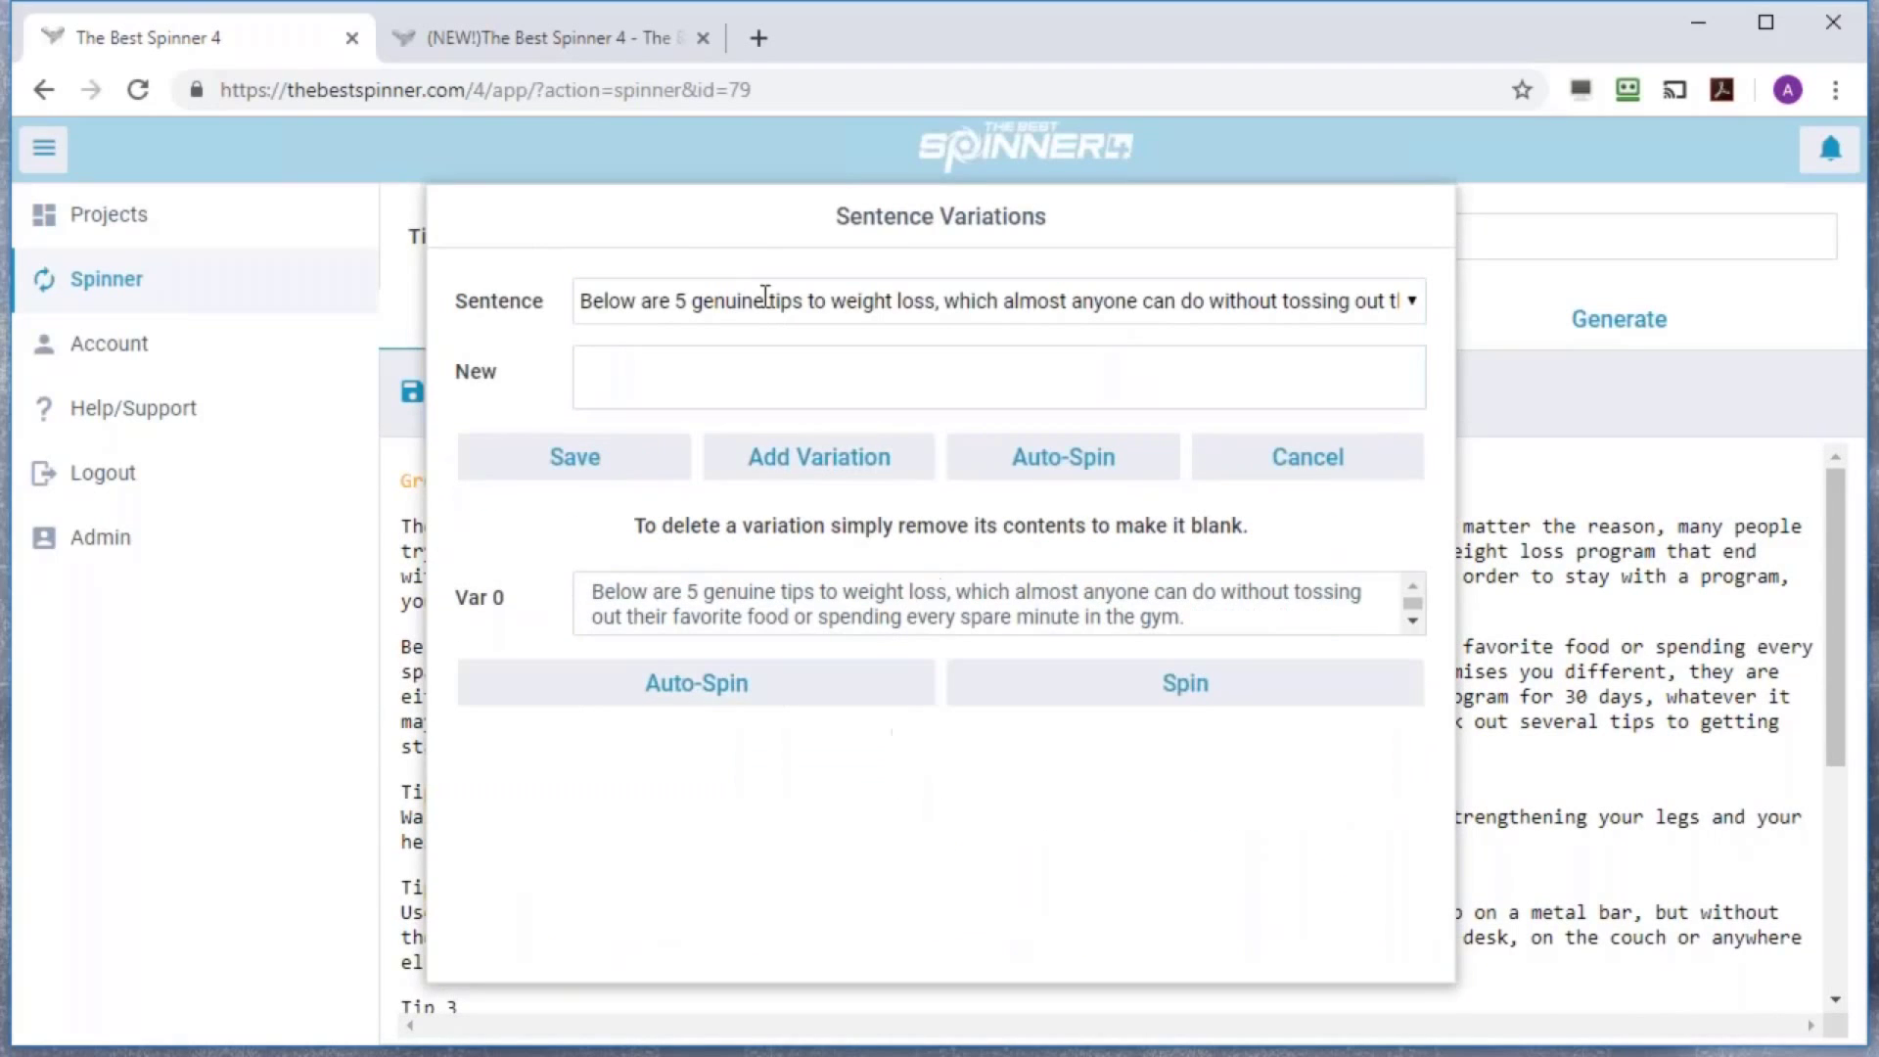
left_click(1409, 307)
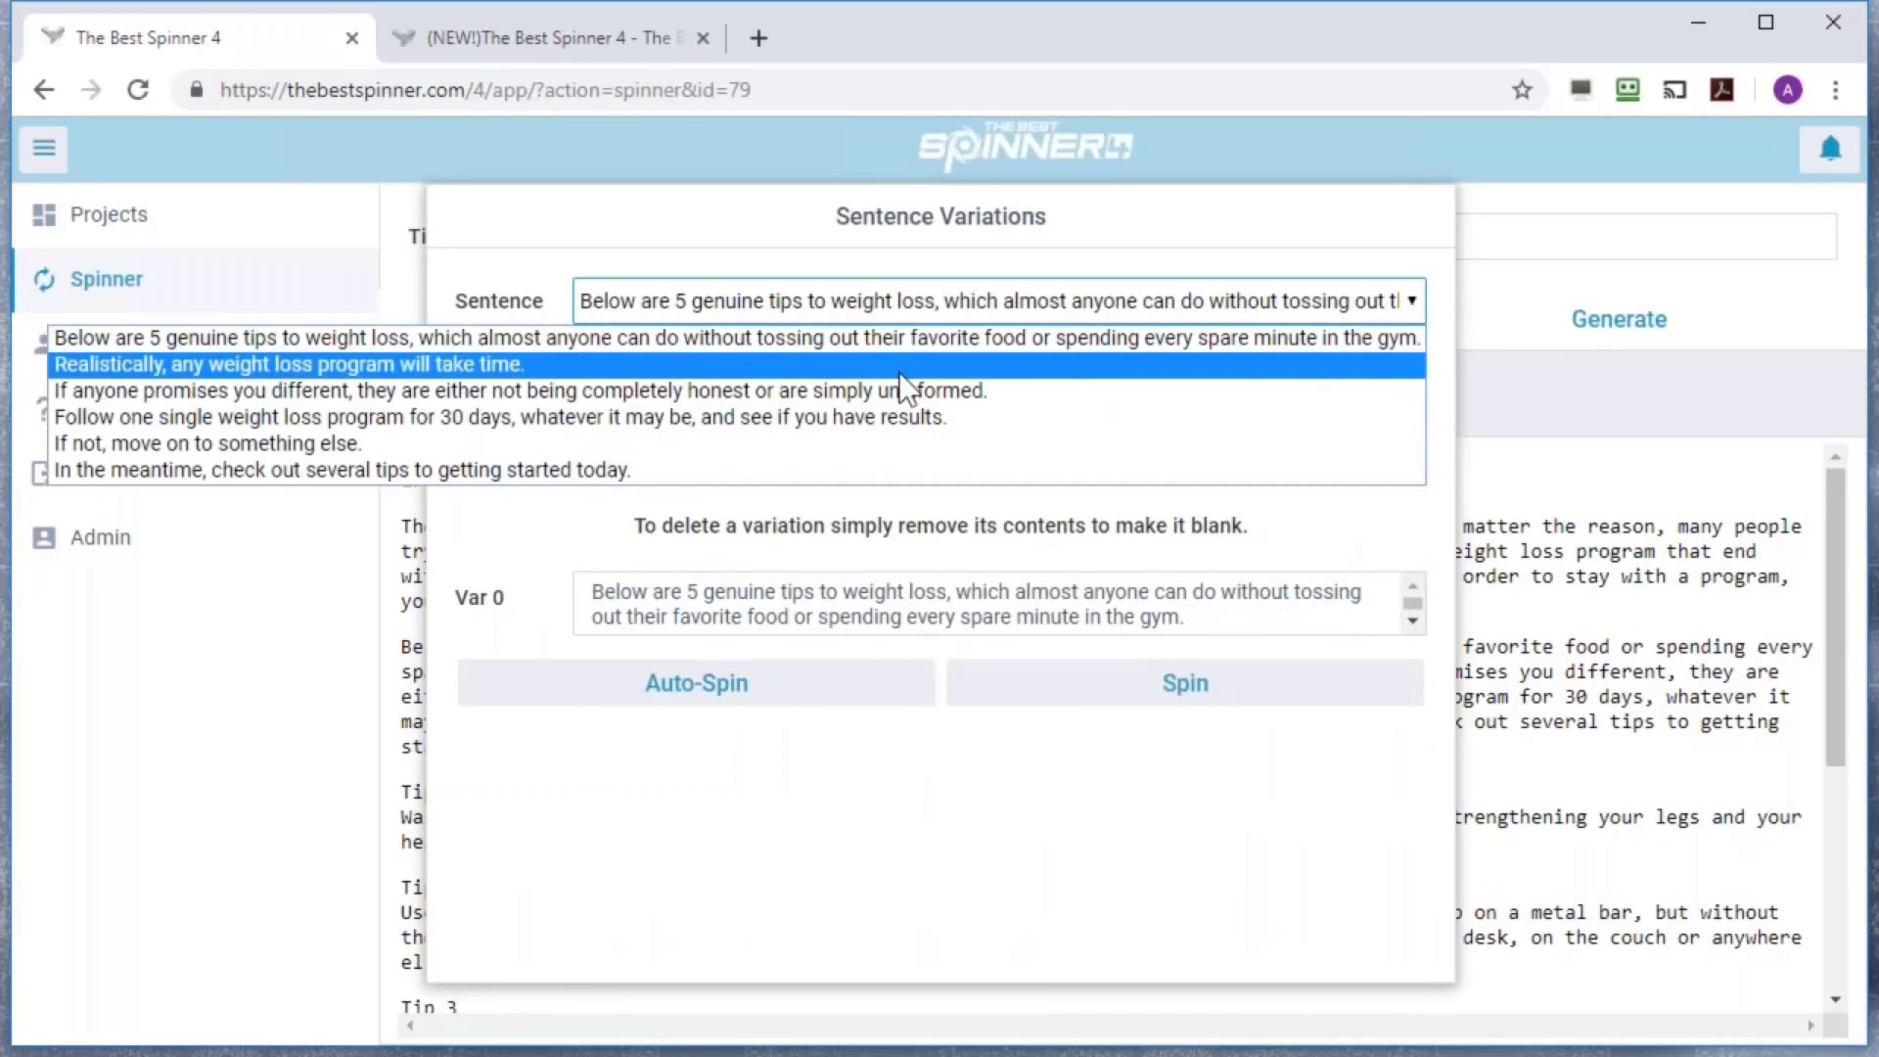
left_click(889, 366)
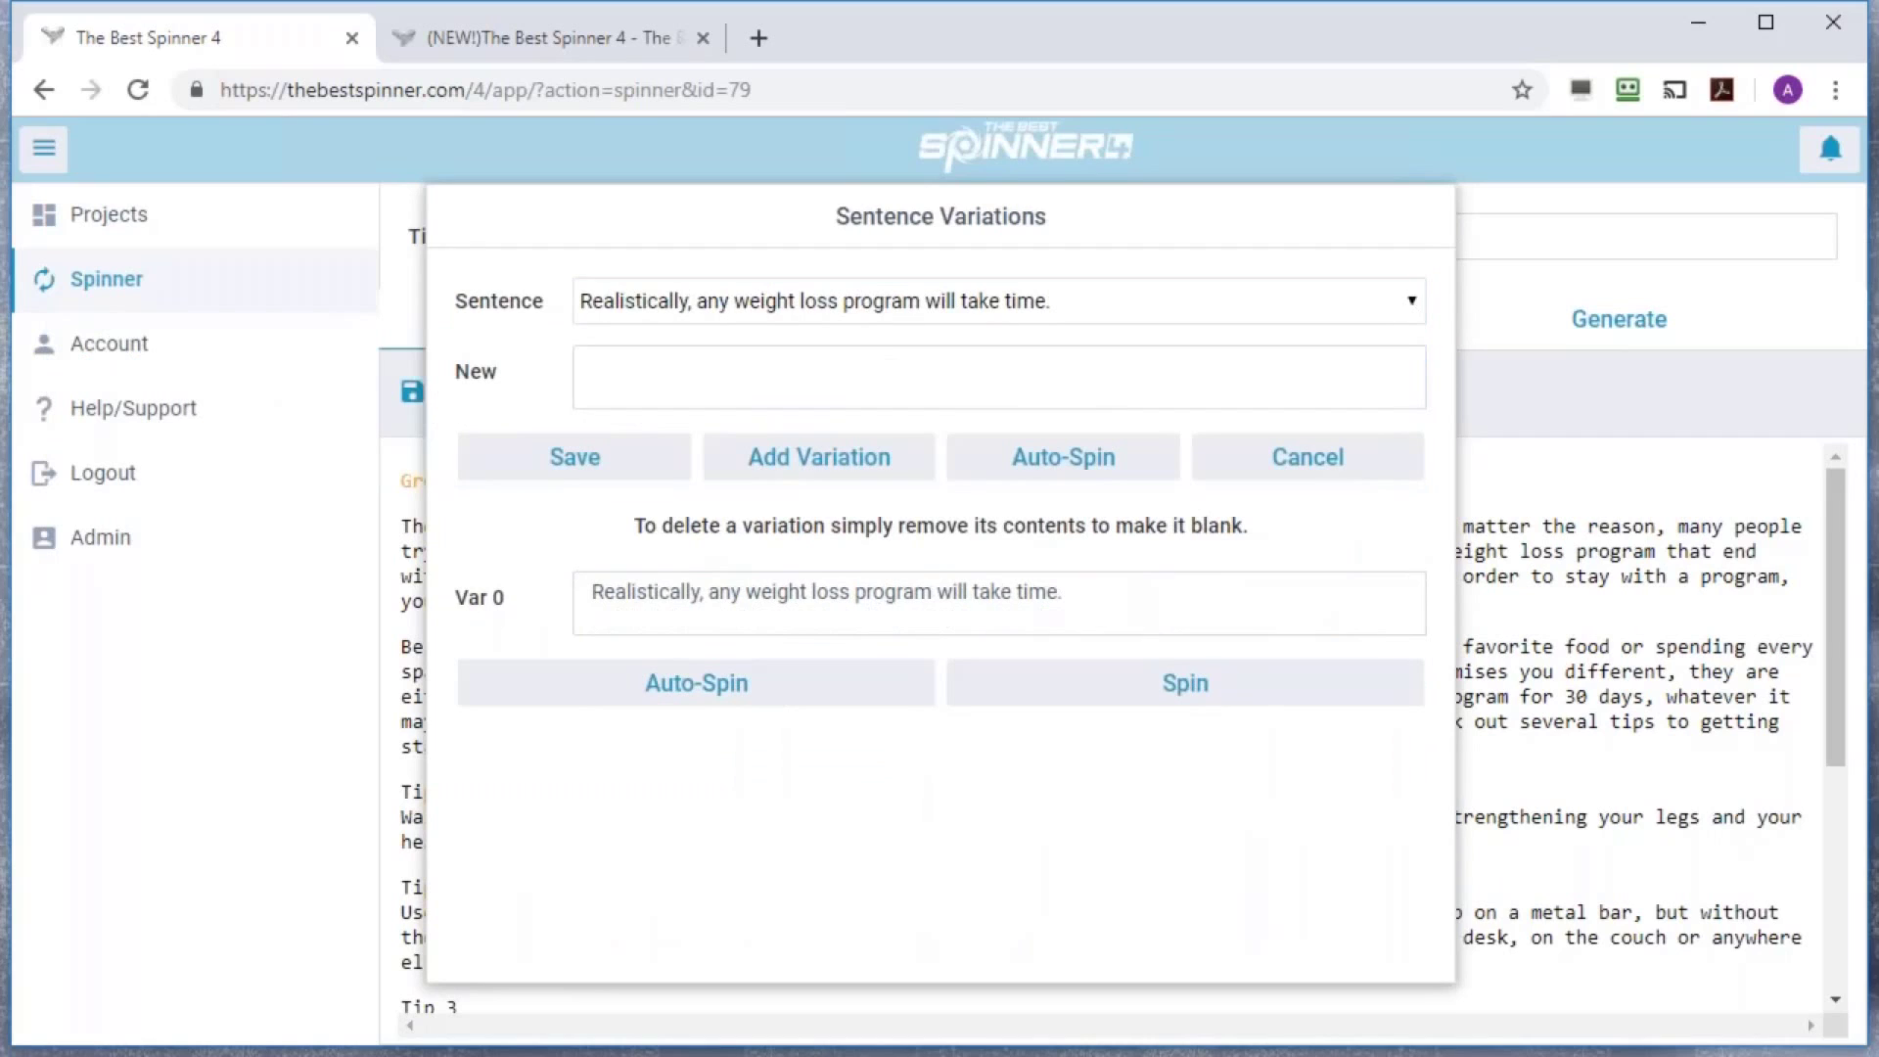
left_click(1411, 303)
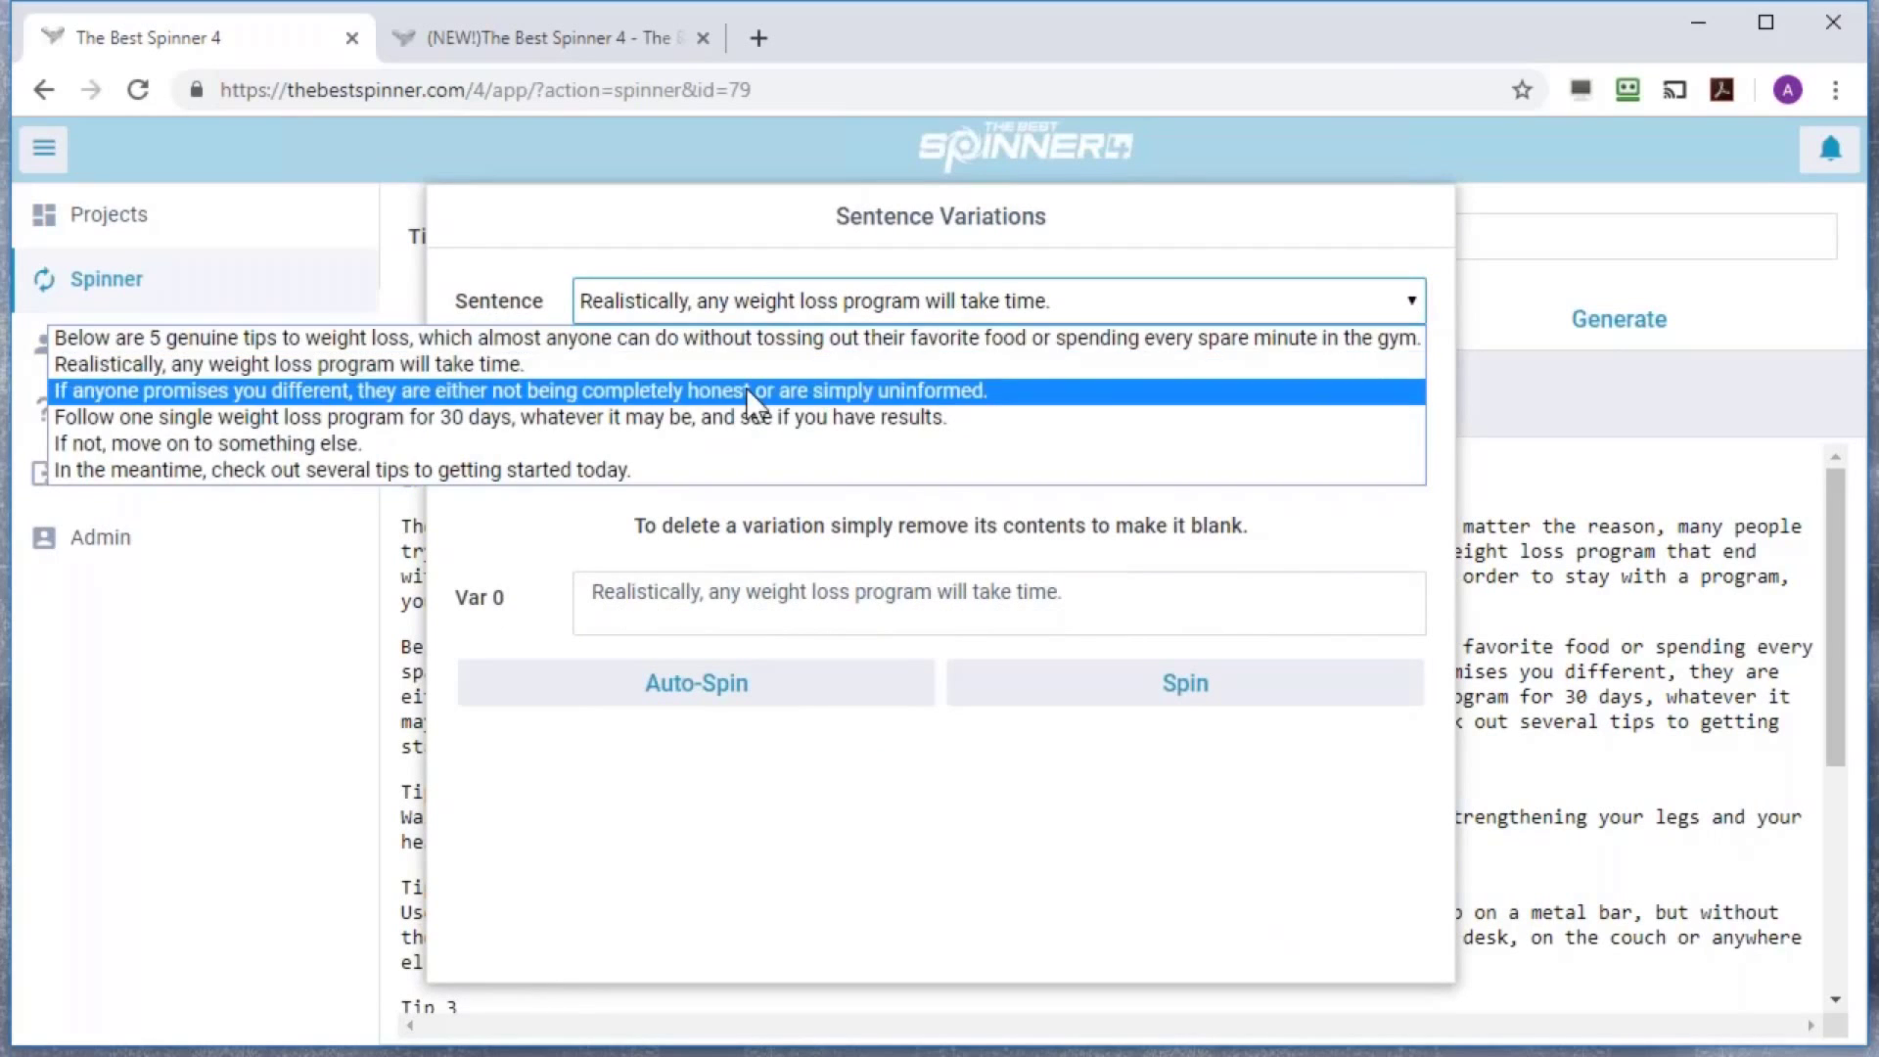
left_click(746, 388)
left_click(1321, 467)
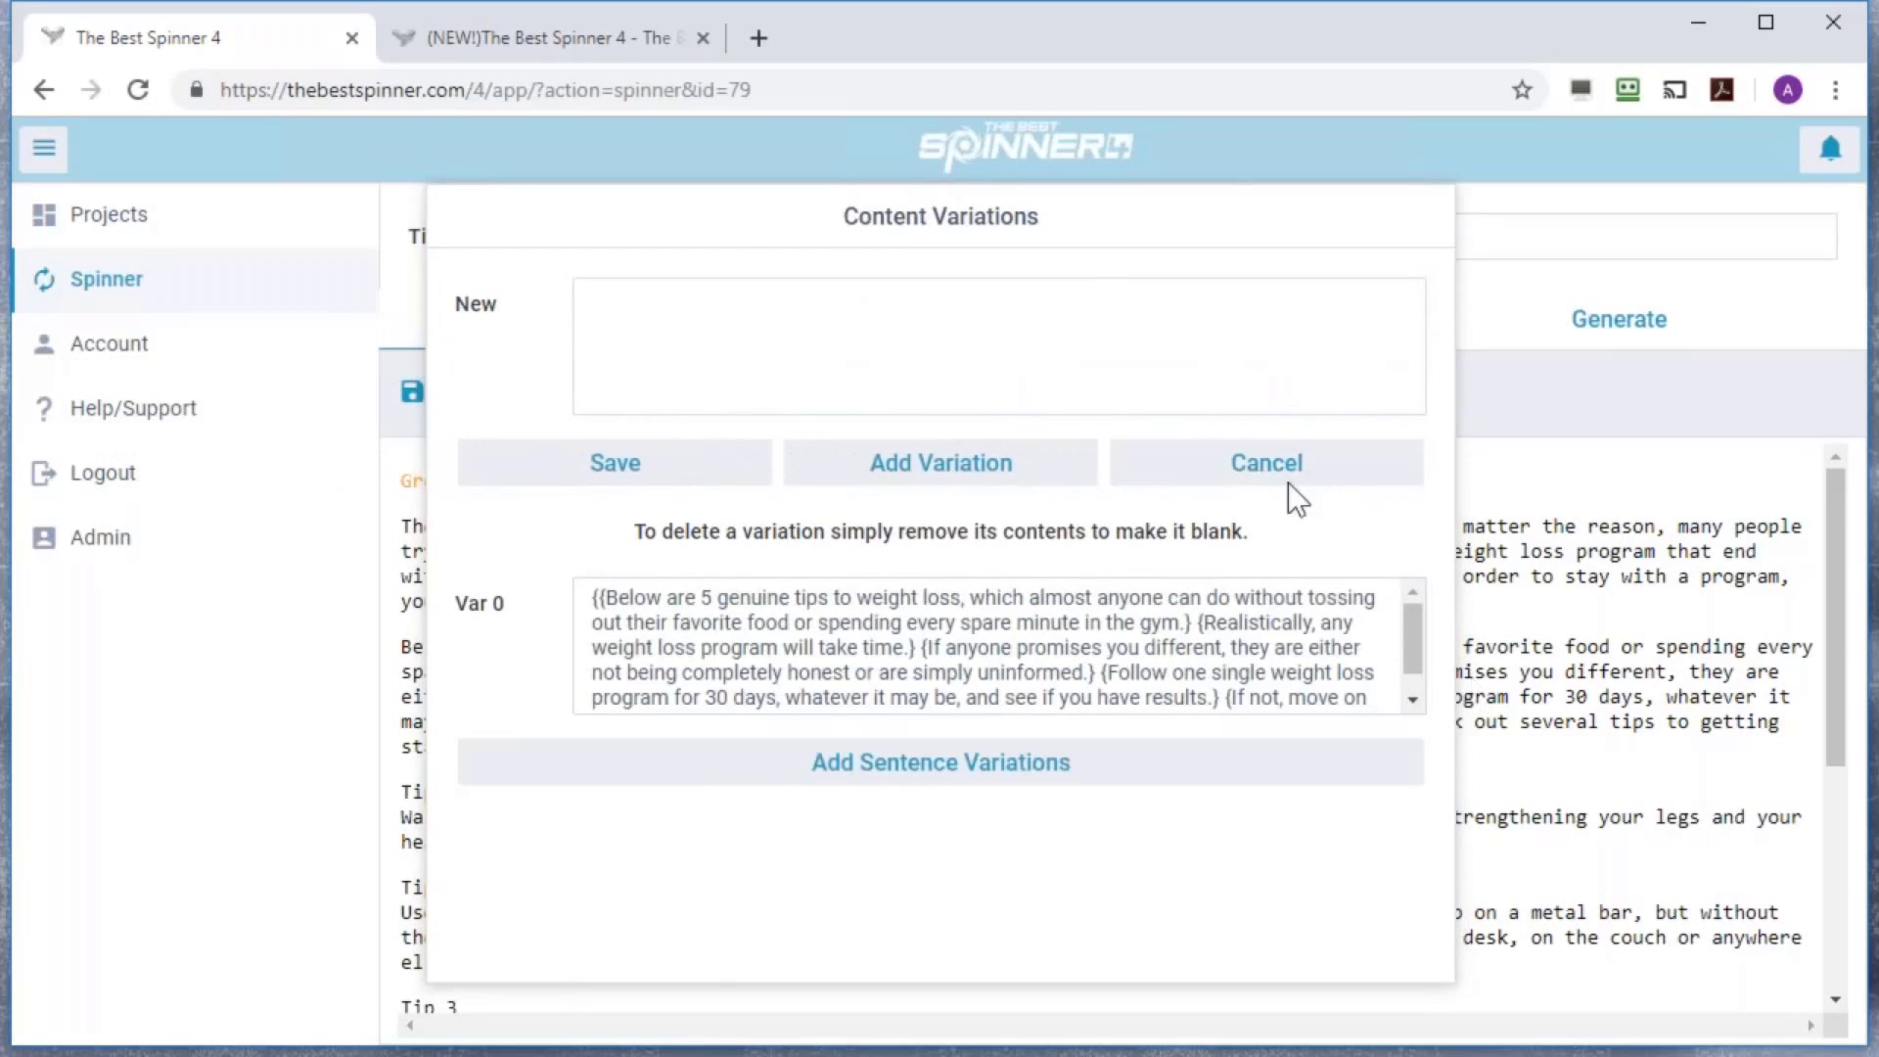
left_click(1302, 470)
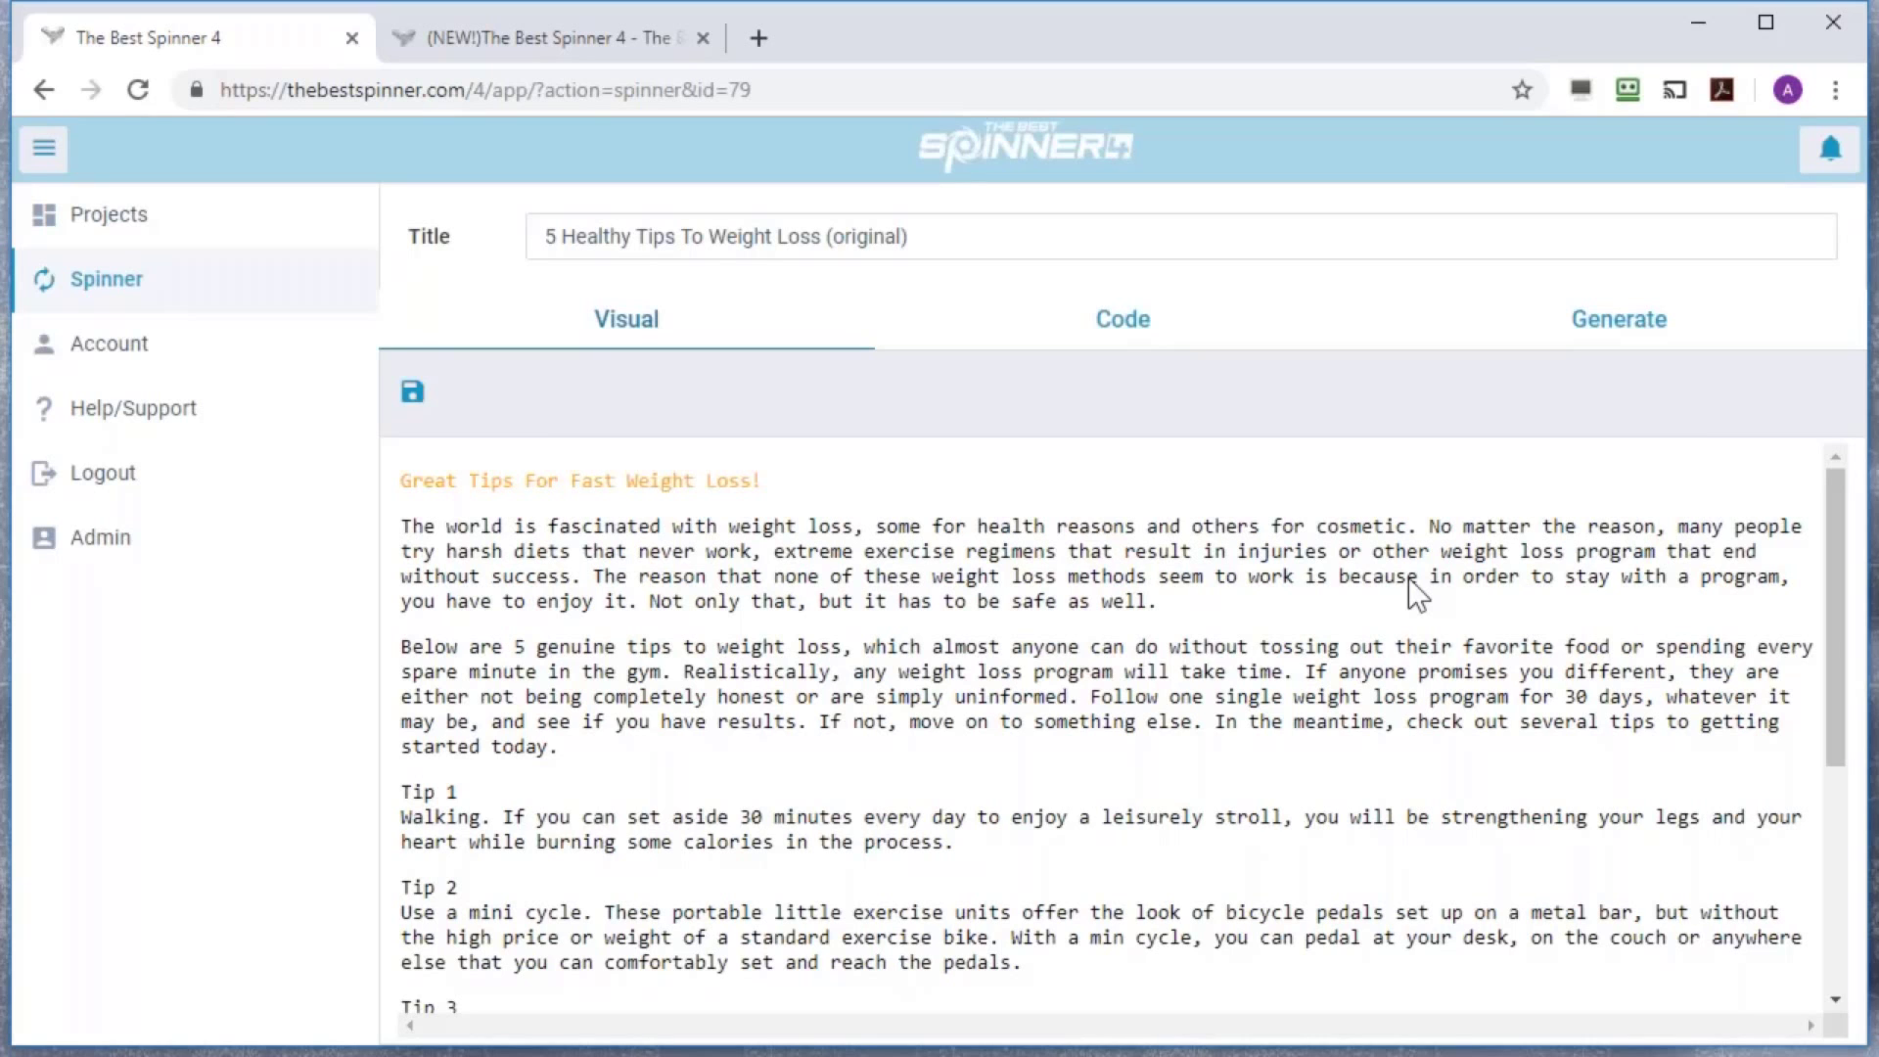
Step through the article's spinnable phrases in the code editor, from the heading's synonym groups to the second body paragraph
left_click(1103, 337)
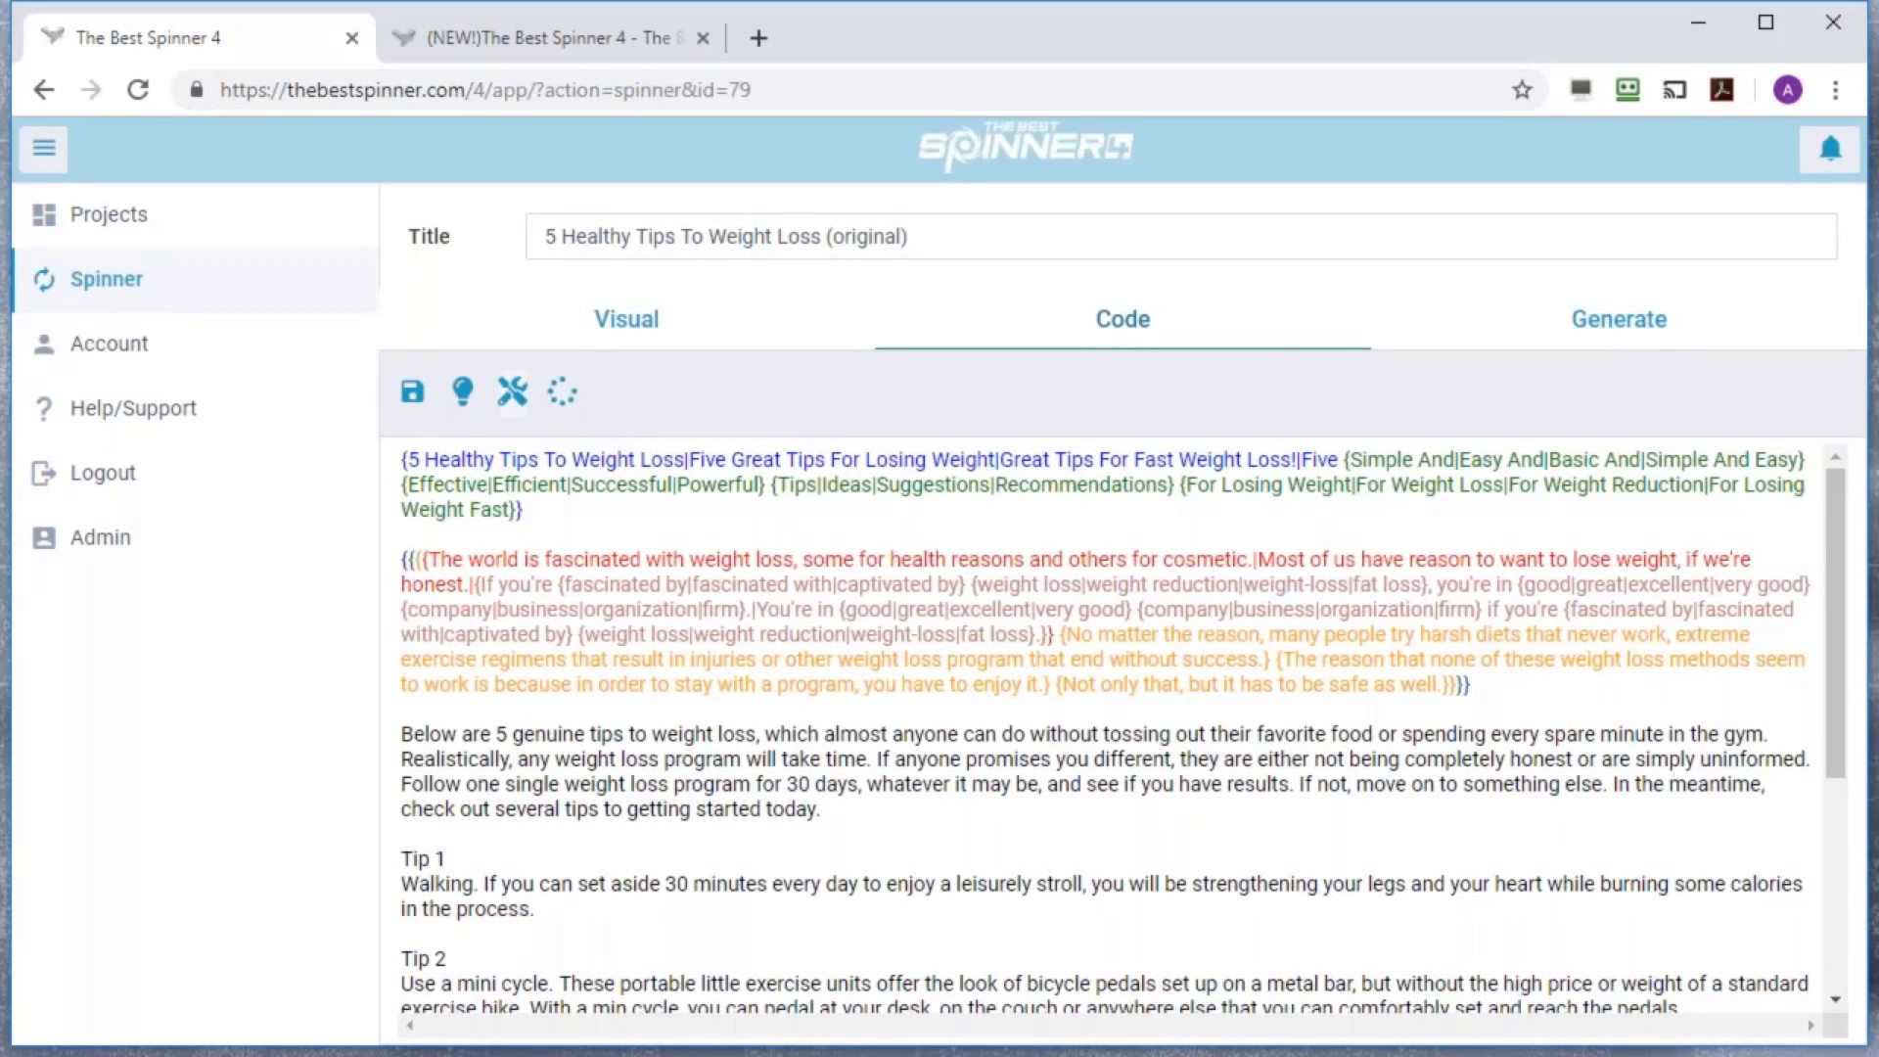
left_click(563, 409)
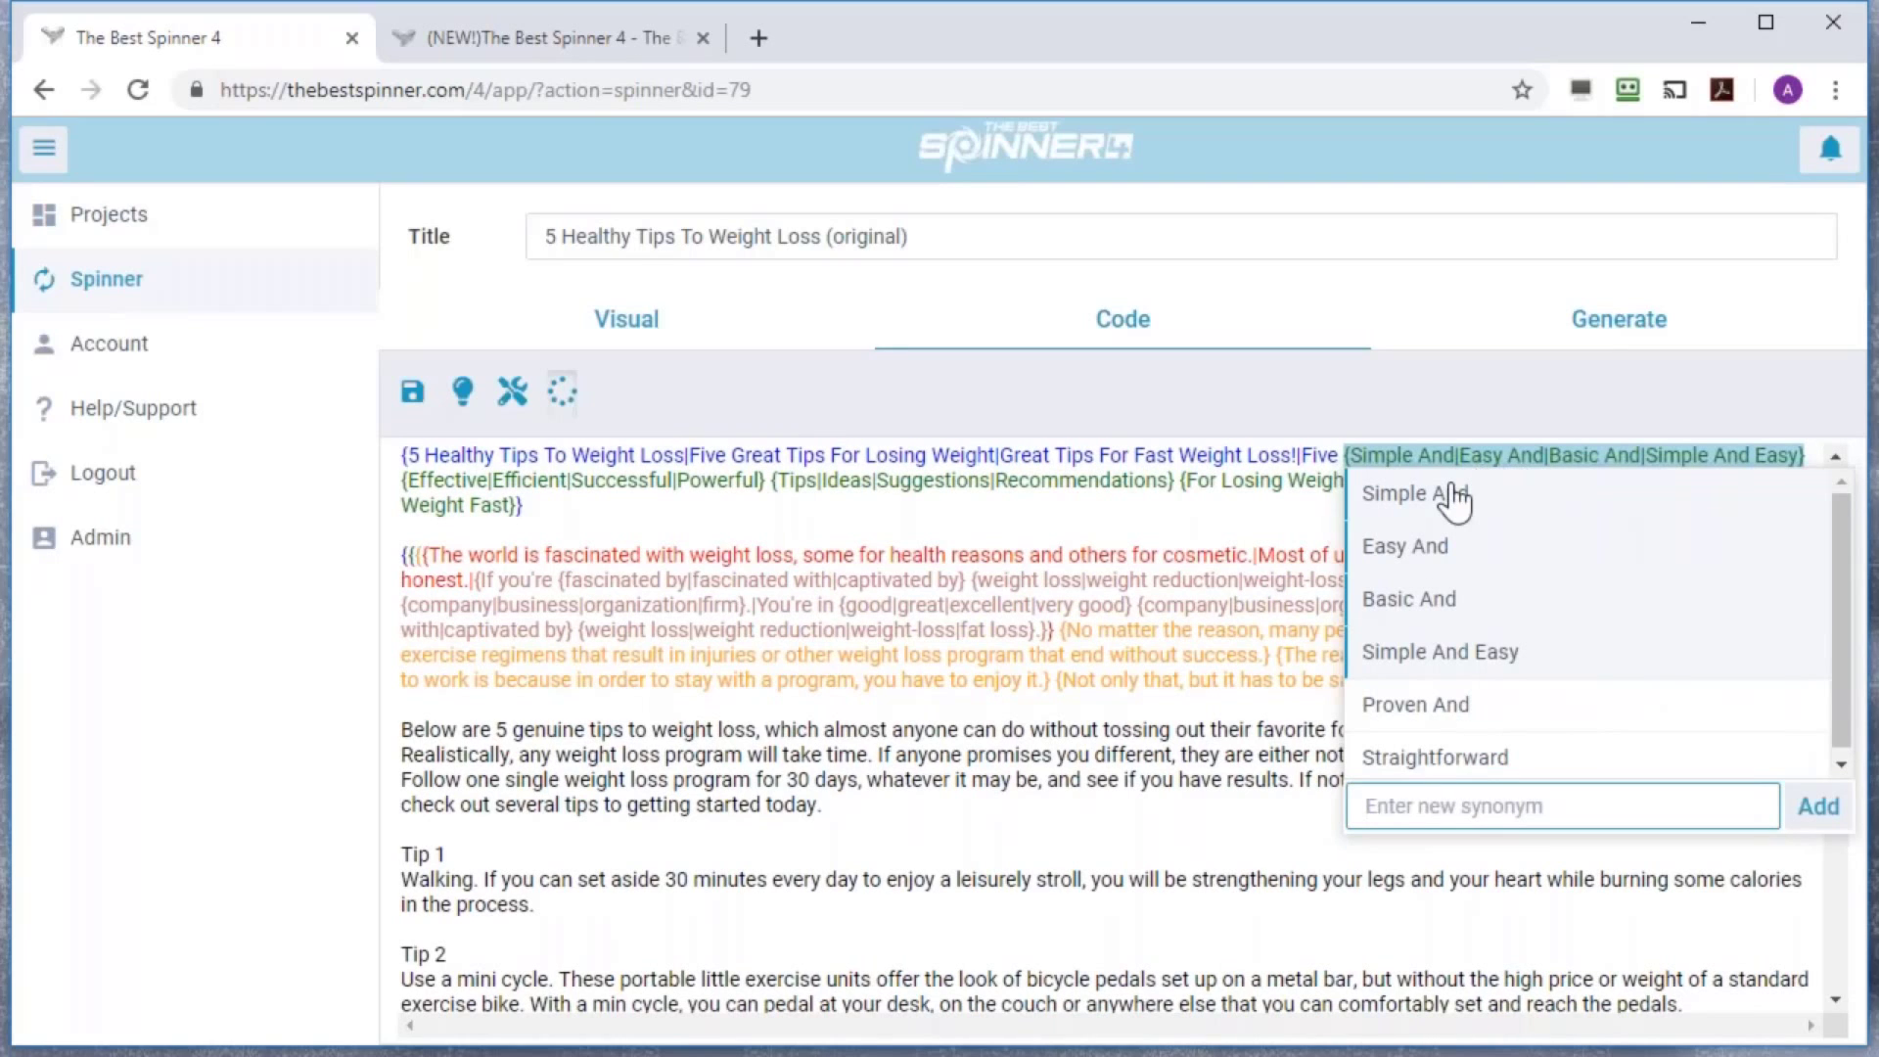
key("Tab")
key("Tab")
key("Tab")
key("Tab")
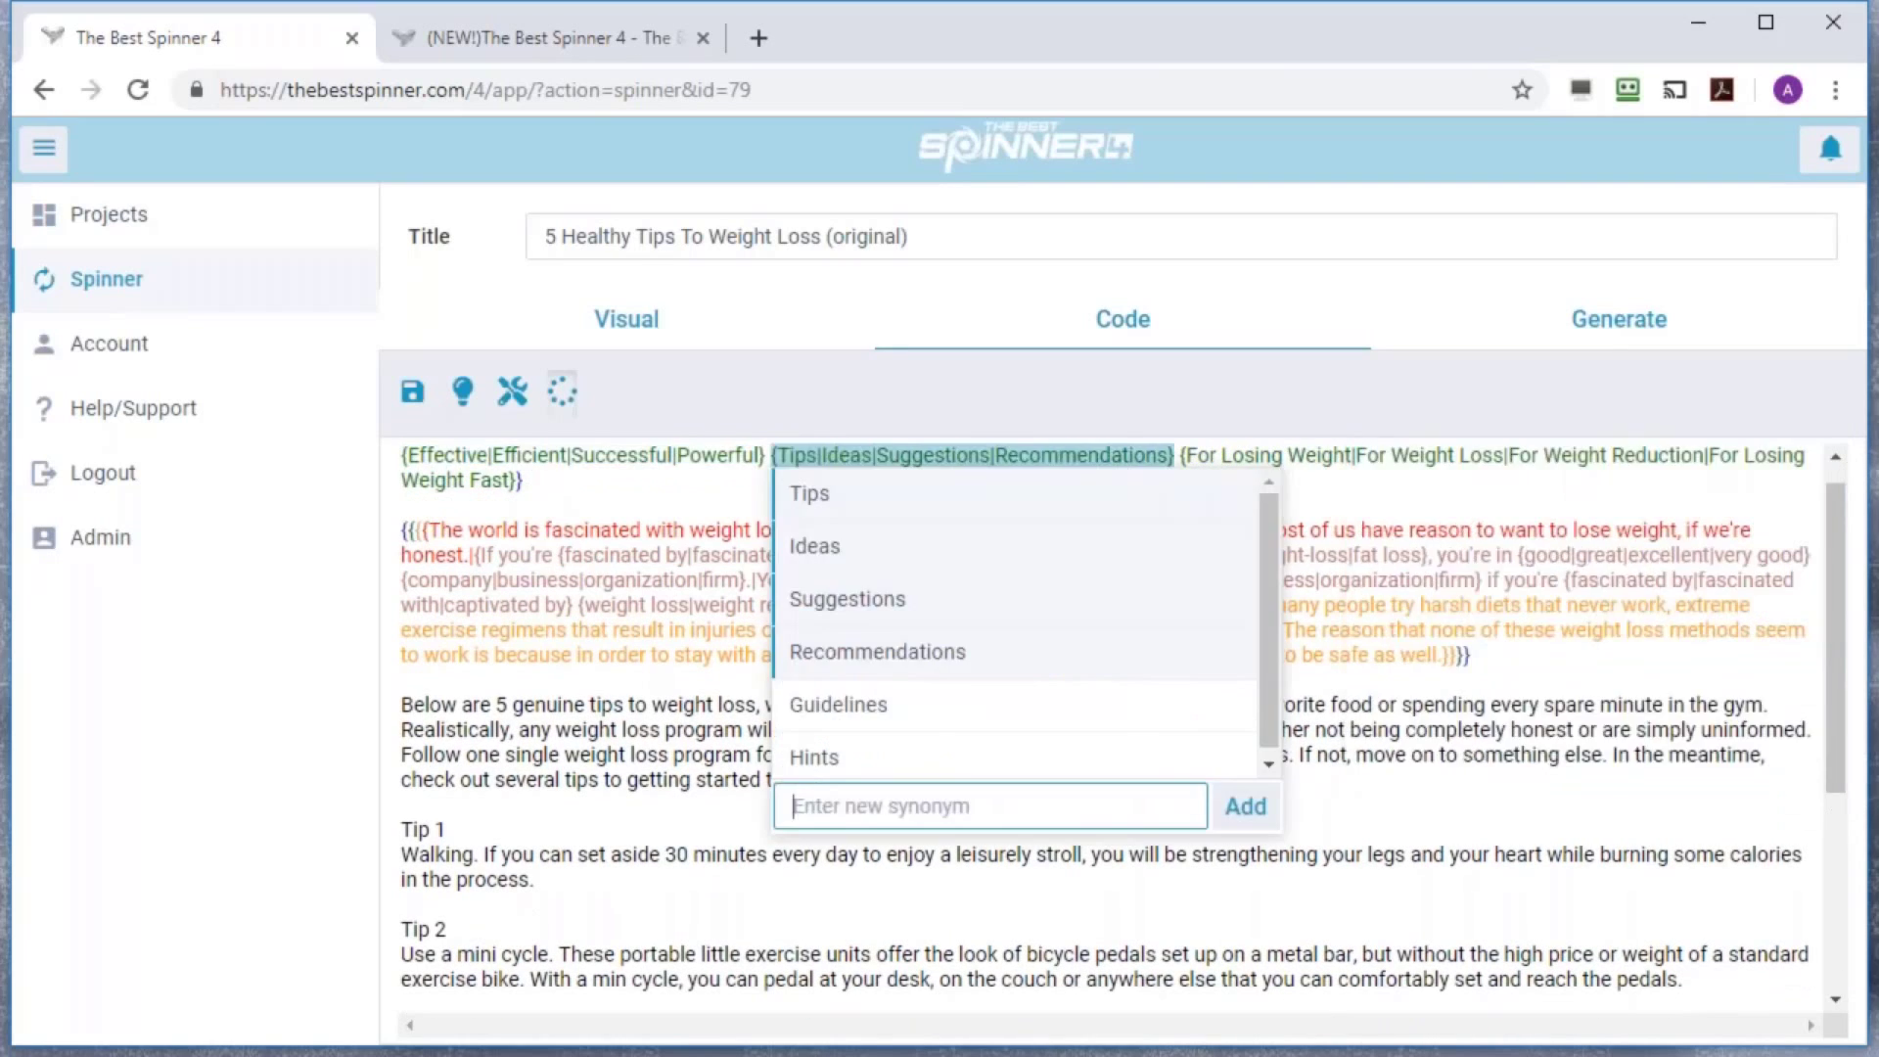
key("Tab")
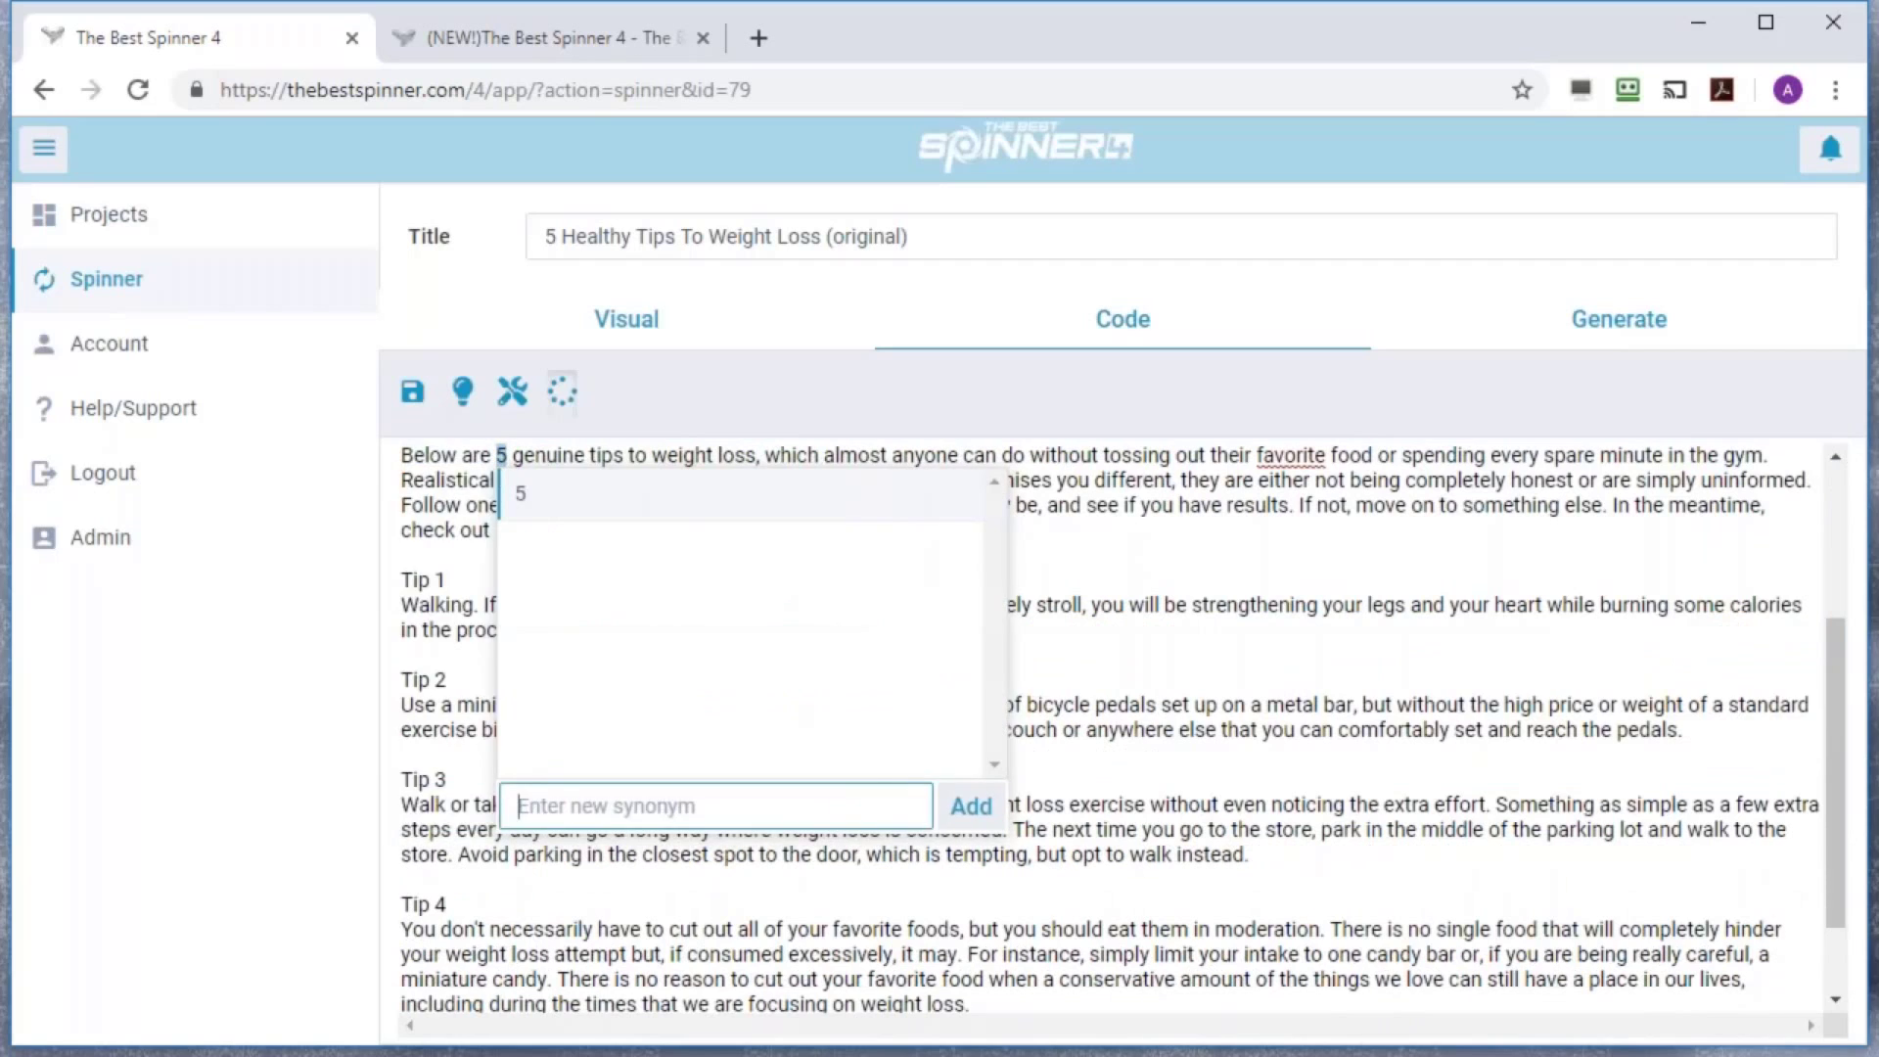
Add "Here are", "Listed here are" and "Listed below are" as synonyms of "Below are" in the second body paragraph
key("shift+Tab")
left_click(444, 550)
left_click(525, 614)
left_click(528, 660)
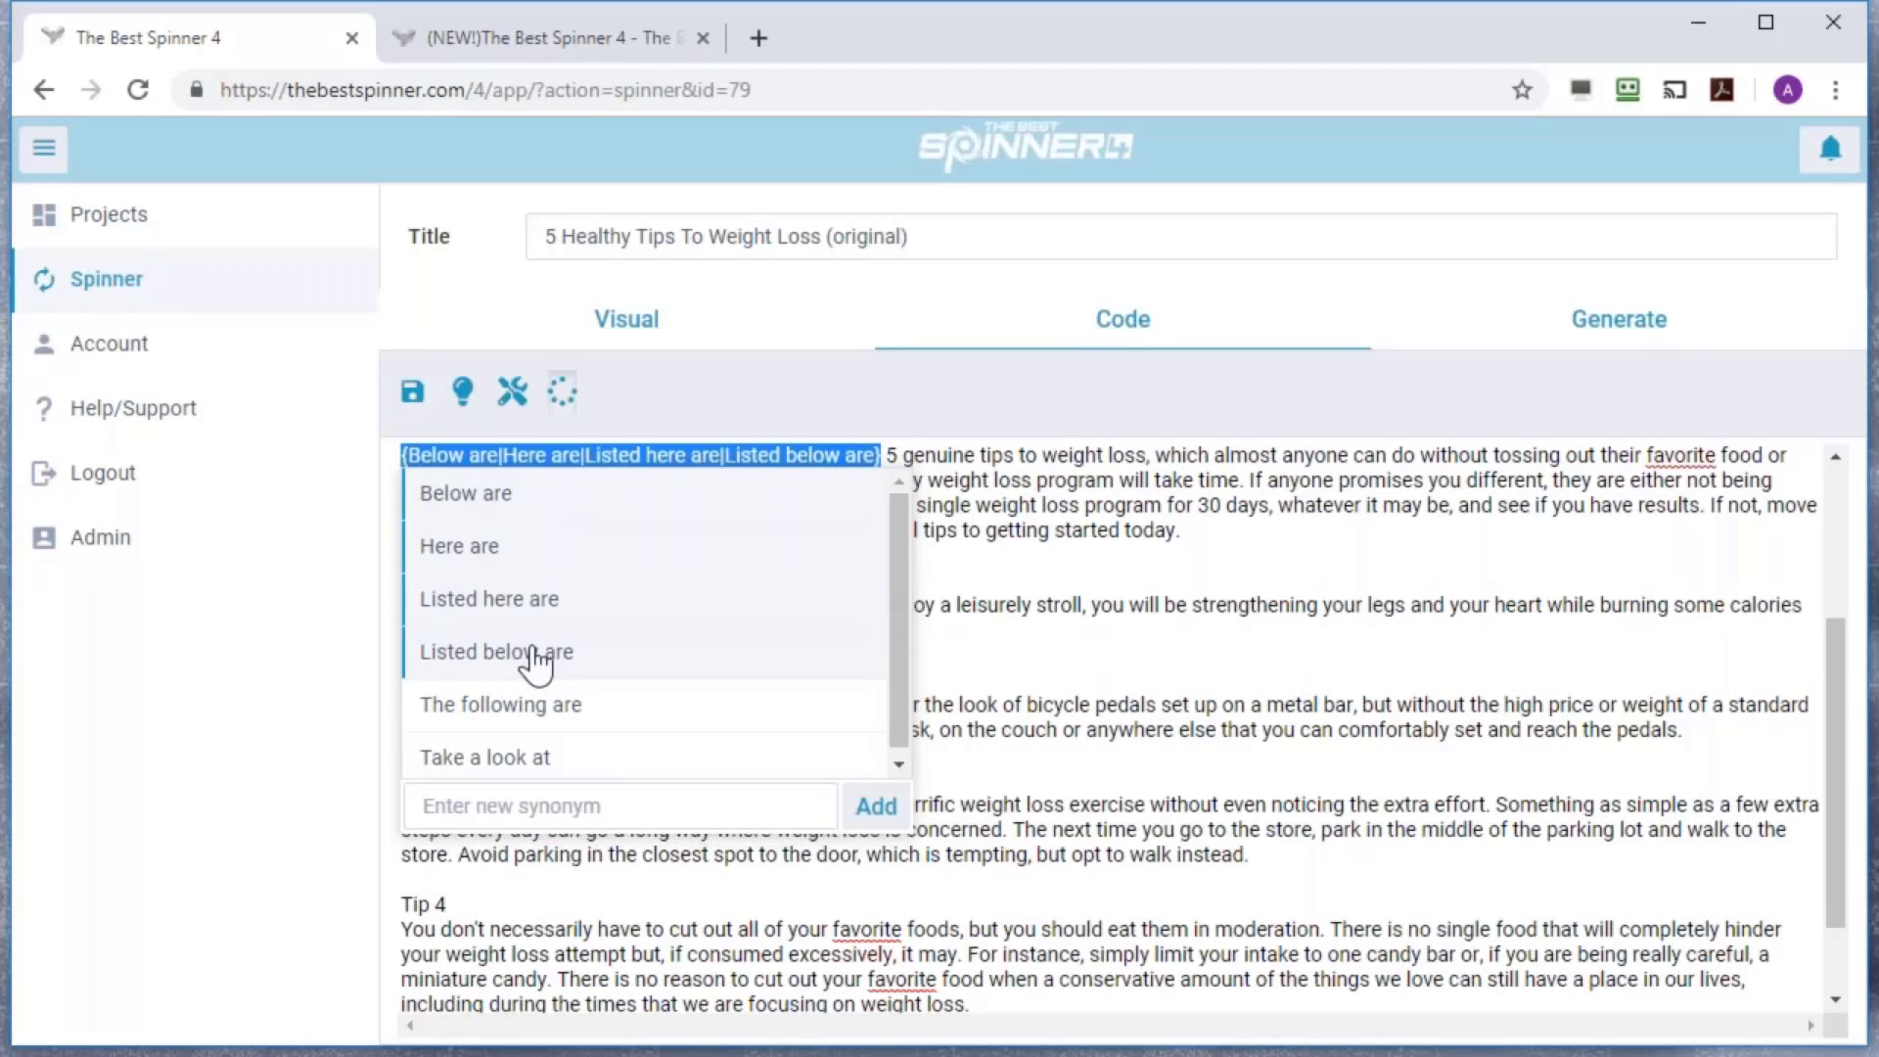
left_click(1136, 671)
Check the second body paragraph in the visual editor and in a generated version, and return to the visual editor
left_click(628, 345)
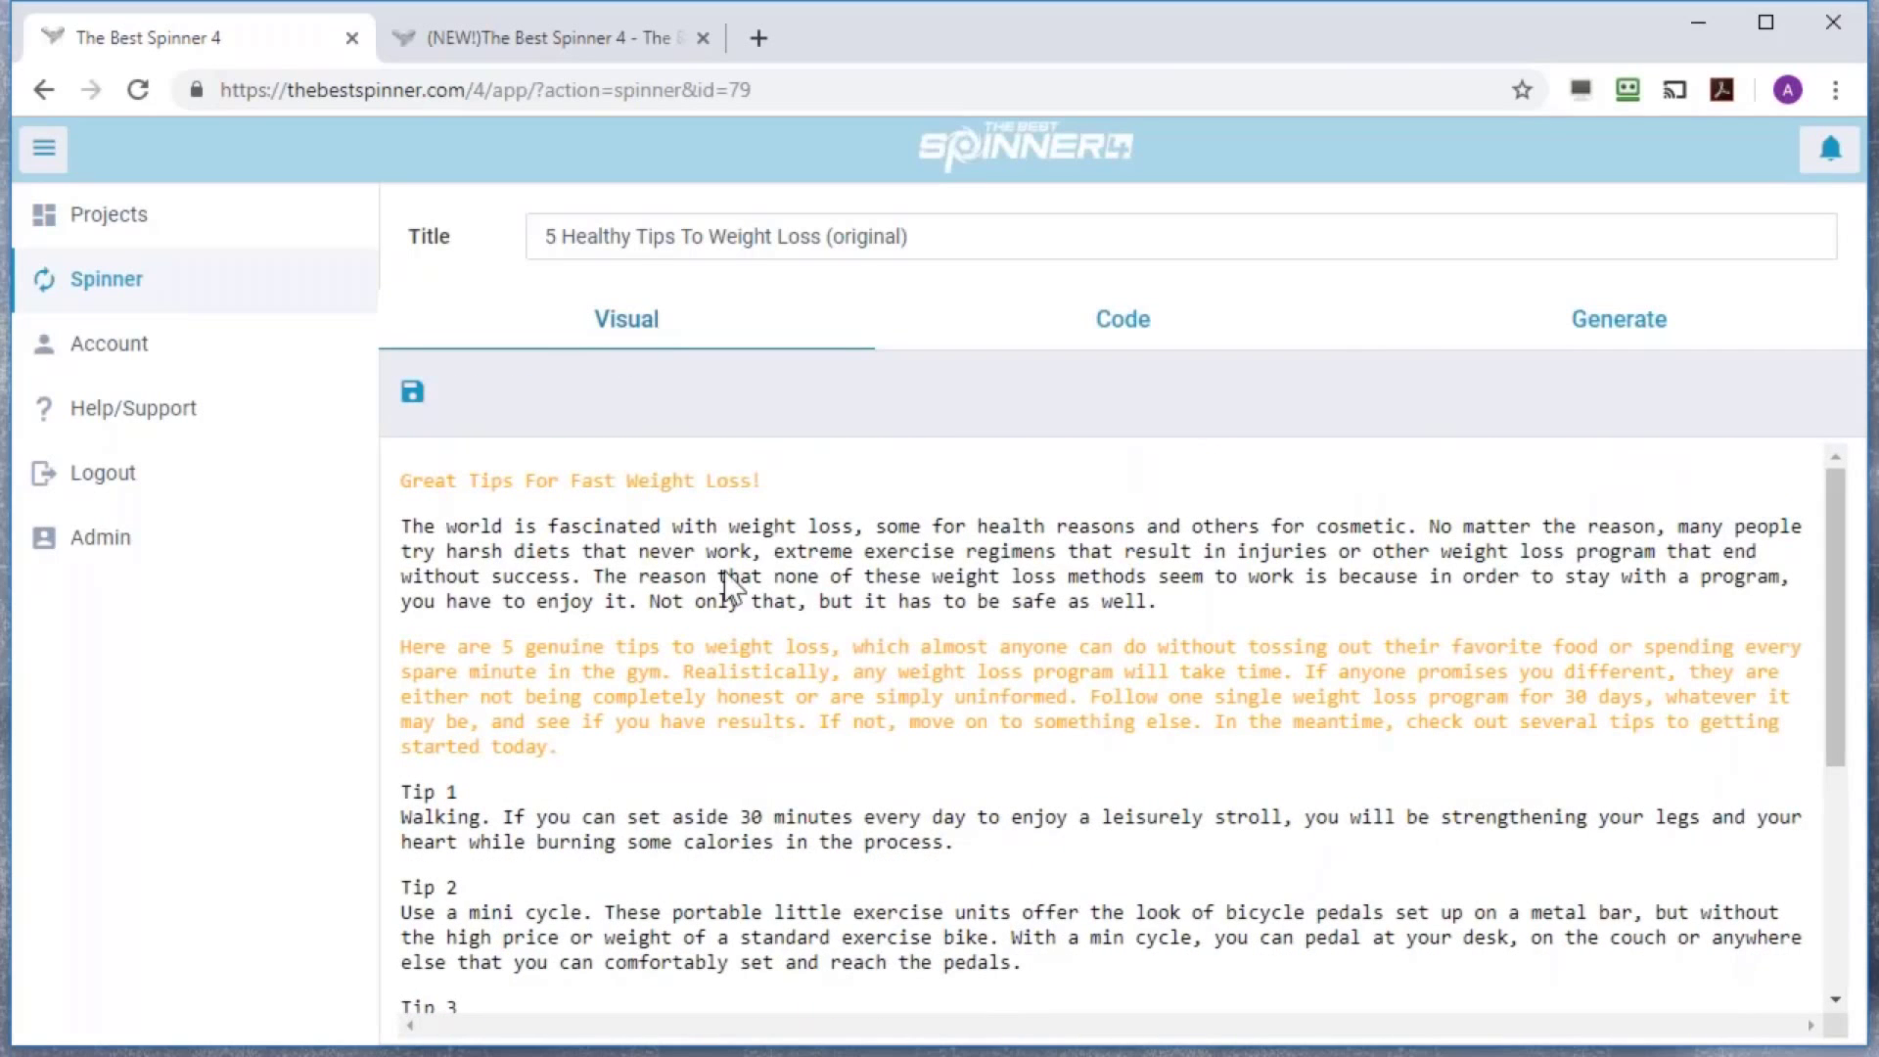
left_click(1606, 339)
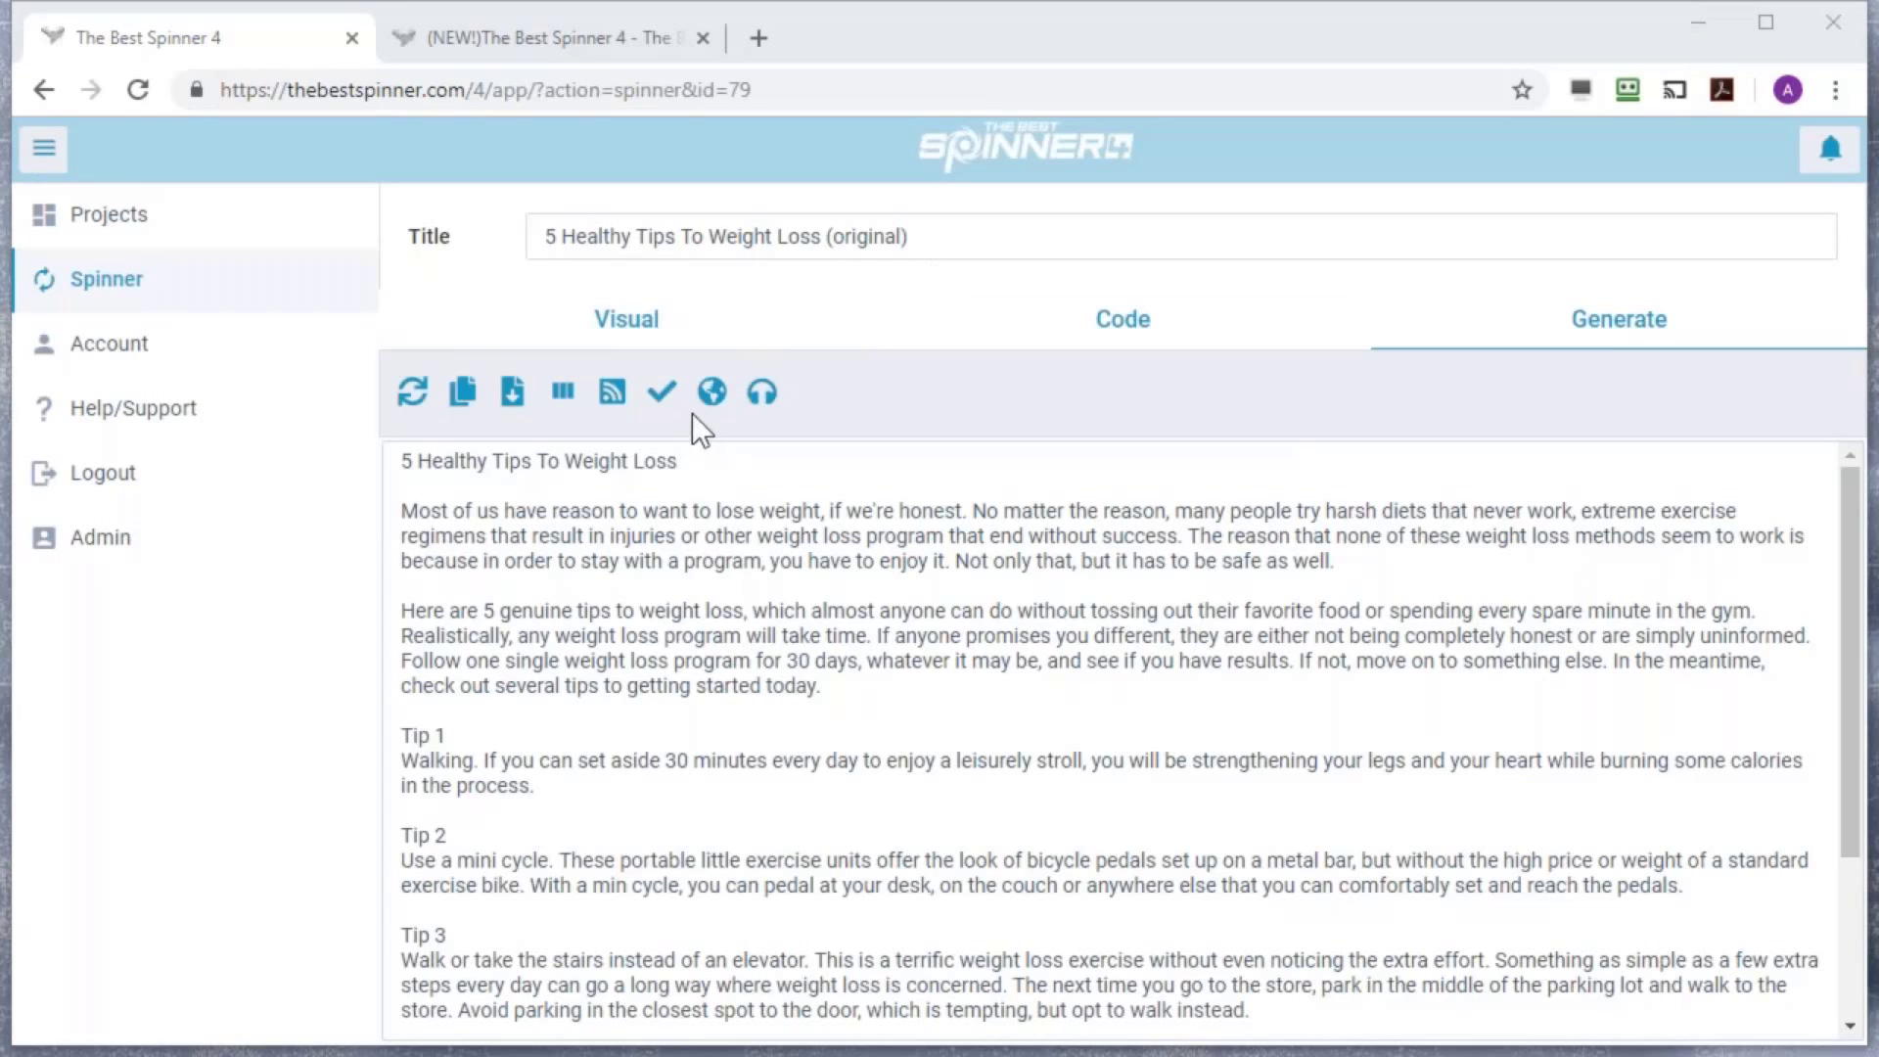
left_click(685, 331)
left_click(632, 387)
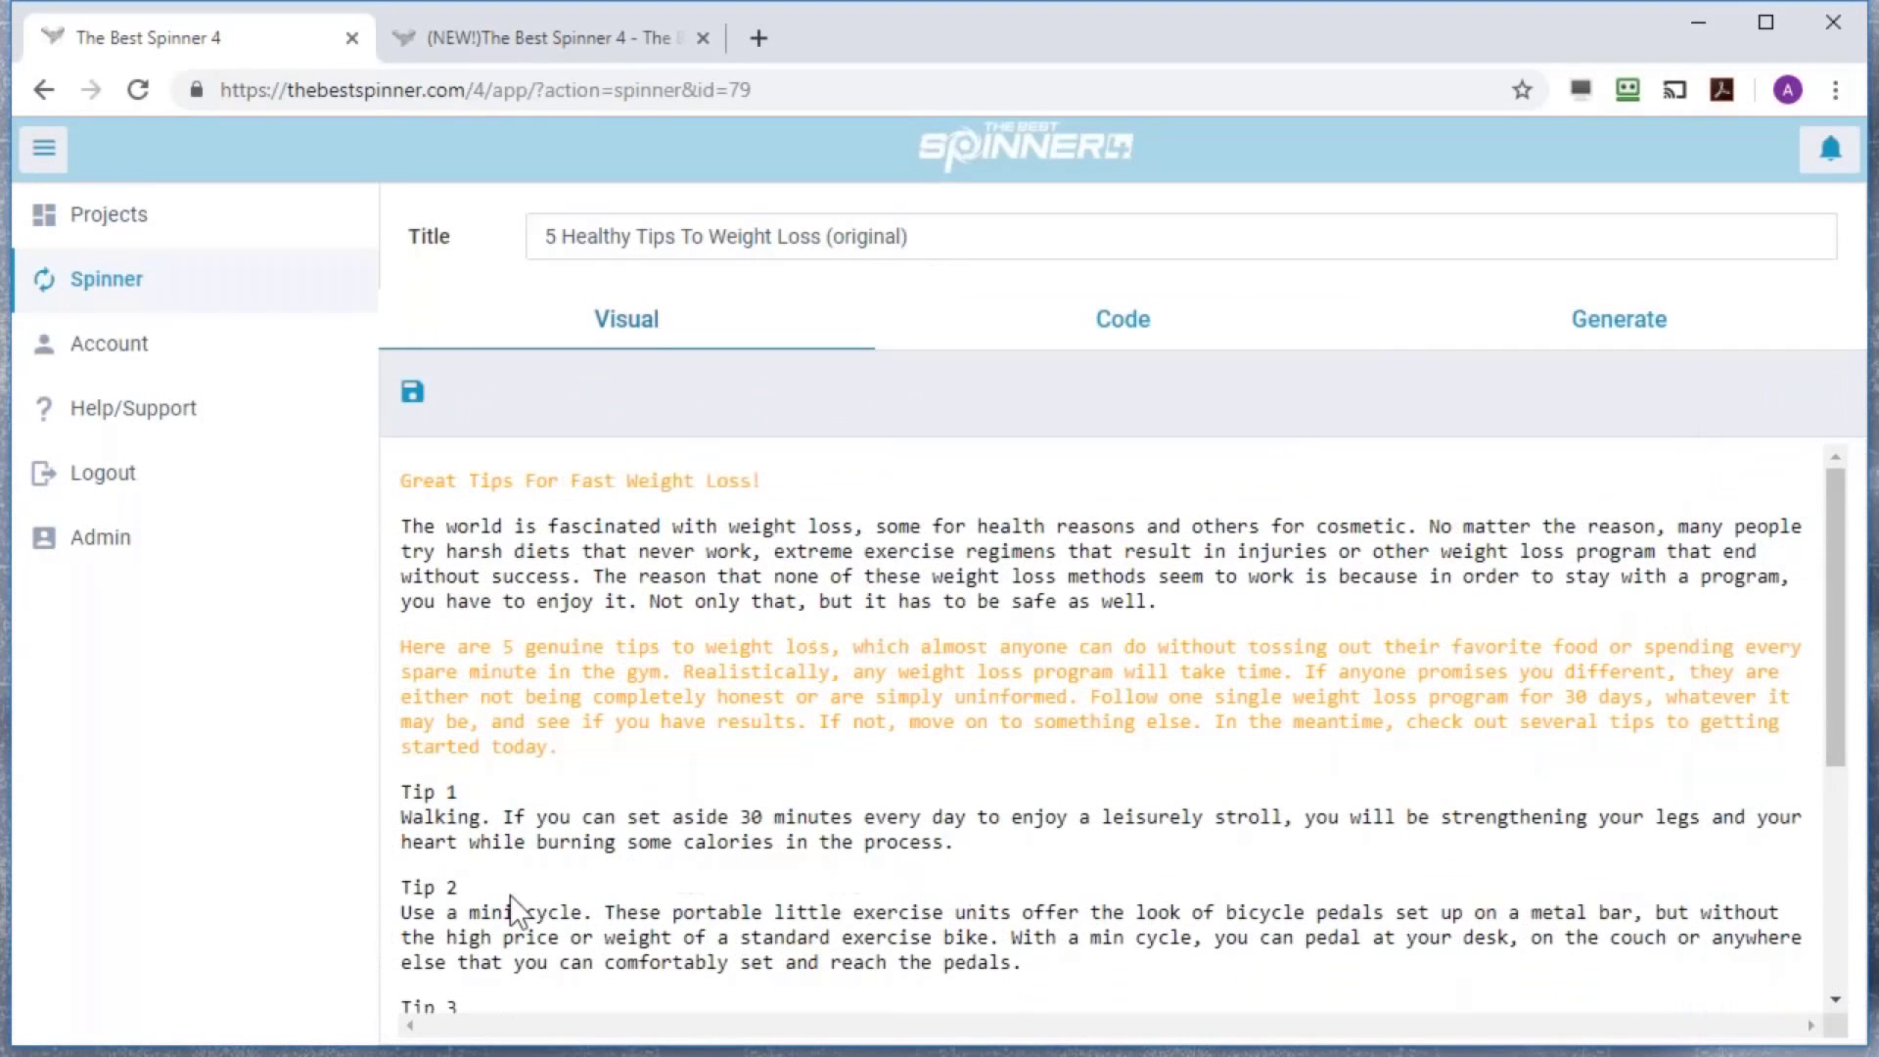
Try entering "For tip 1, go for a walk" as a variation of the sentence "Tip 1 Walking." and cancel it
left_click(411, 822)
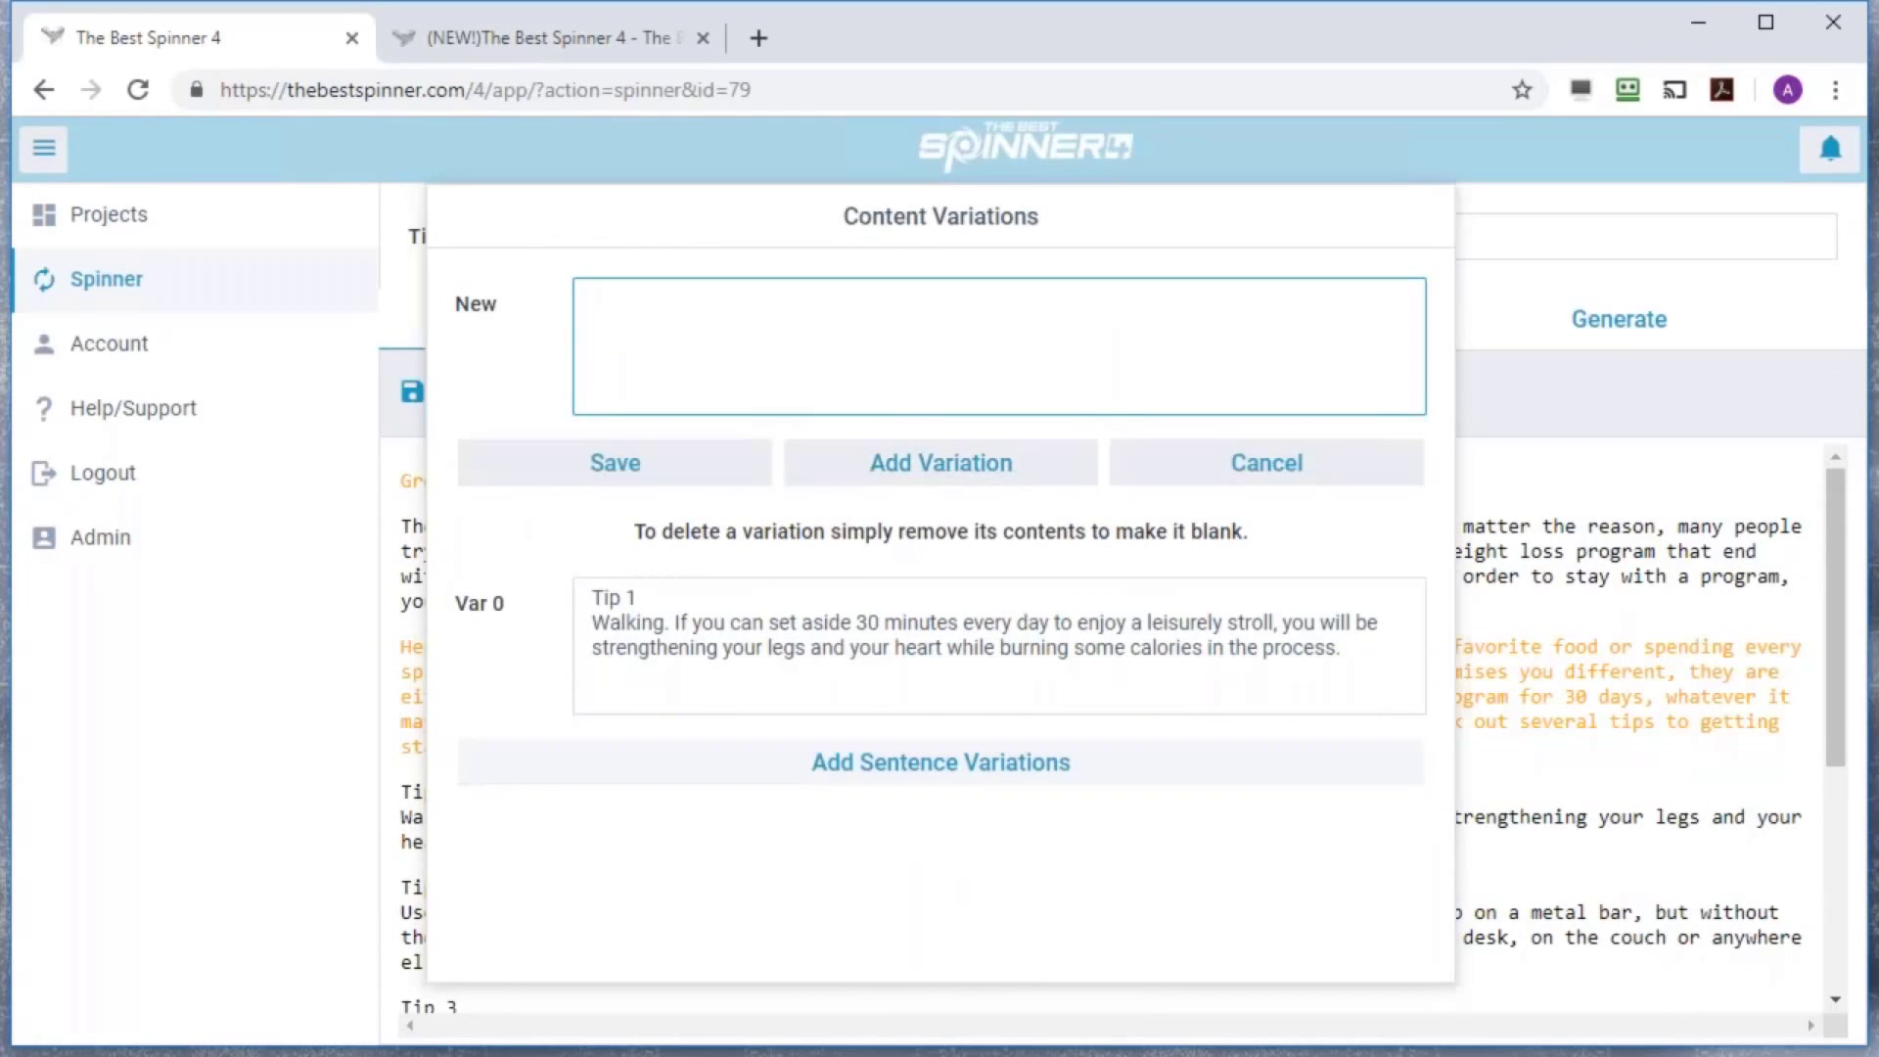
left_click(918, 771)
left_click(853, 385)
type("For tip 1, go for a walk")
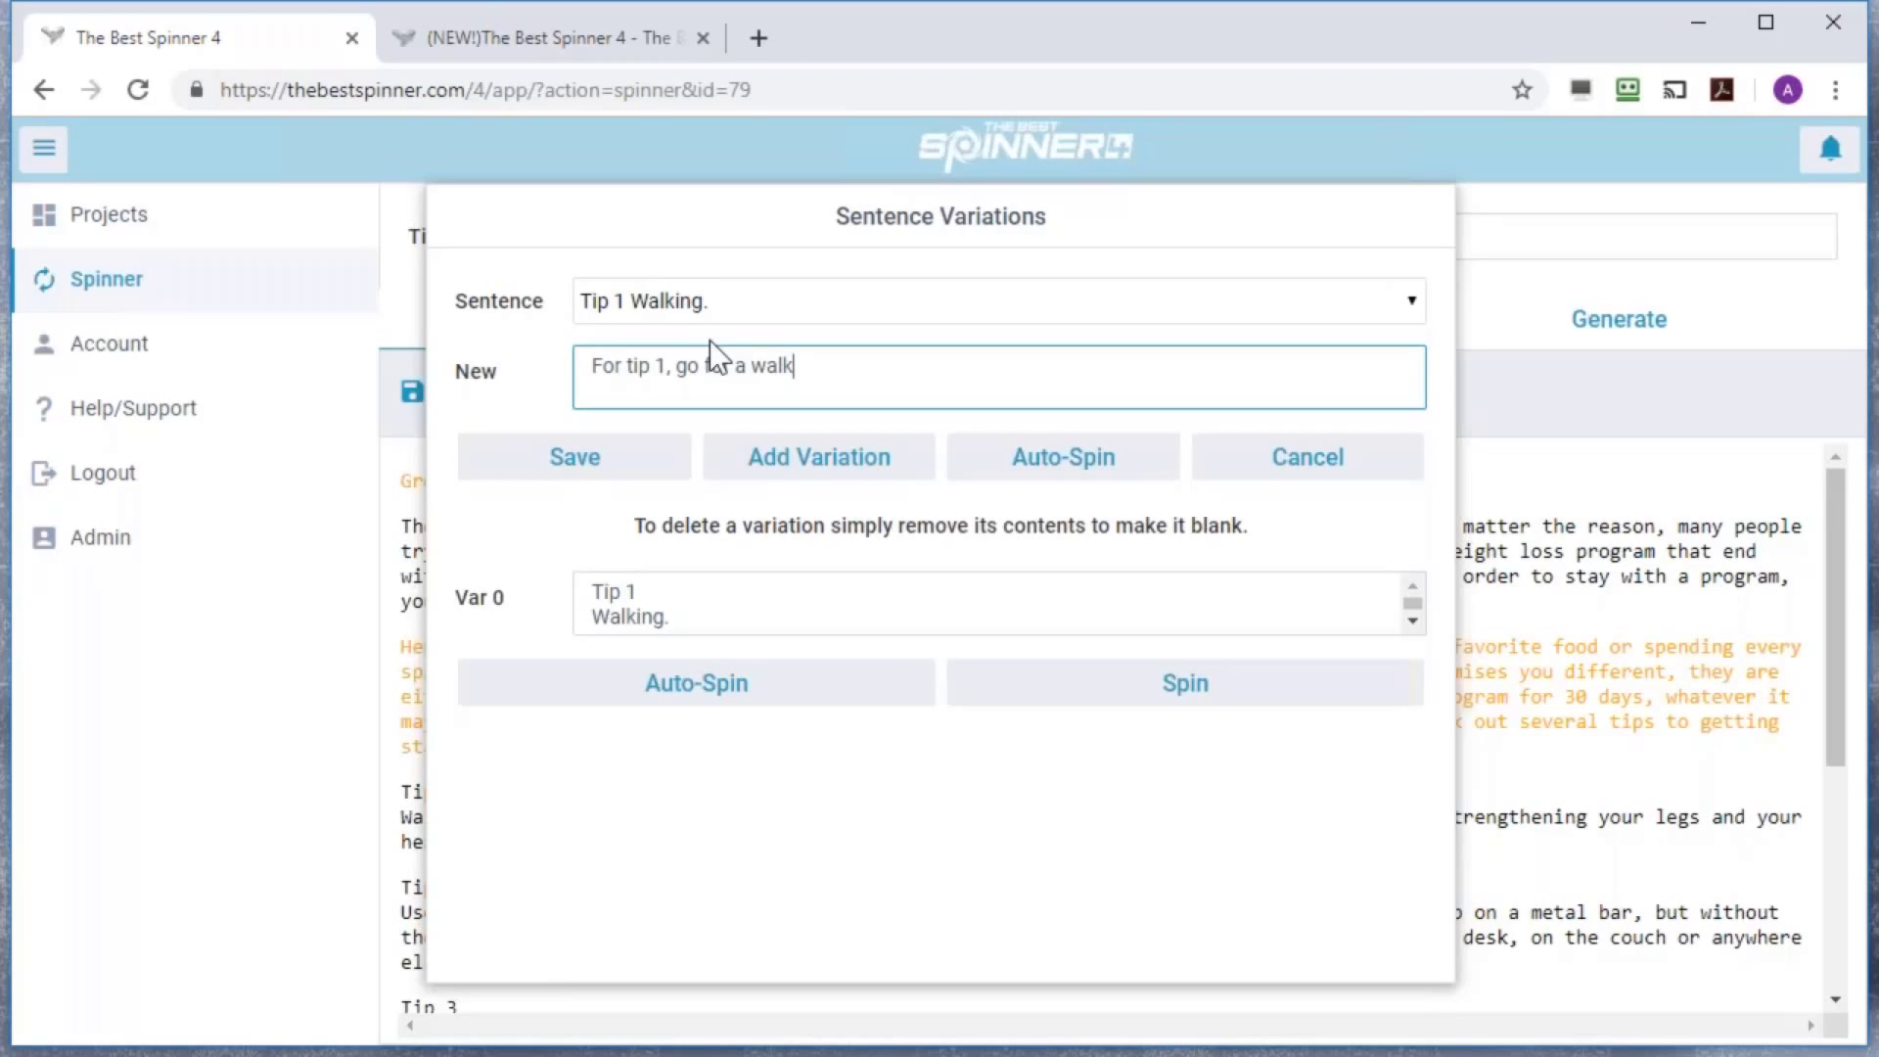
left_click(1338, 477)
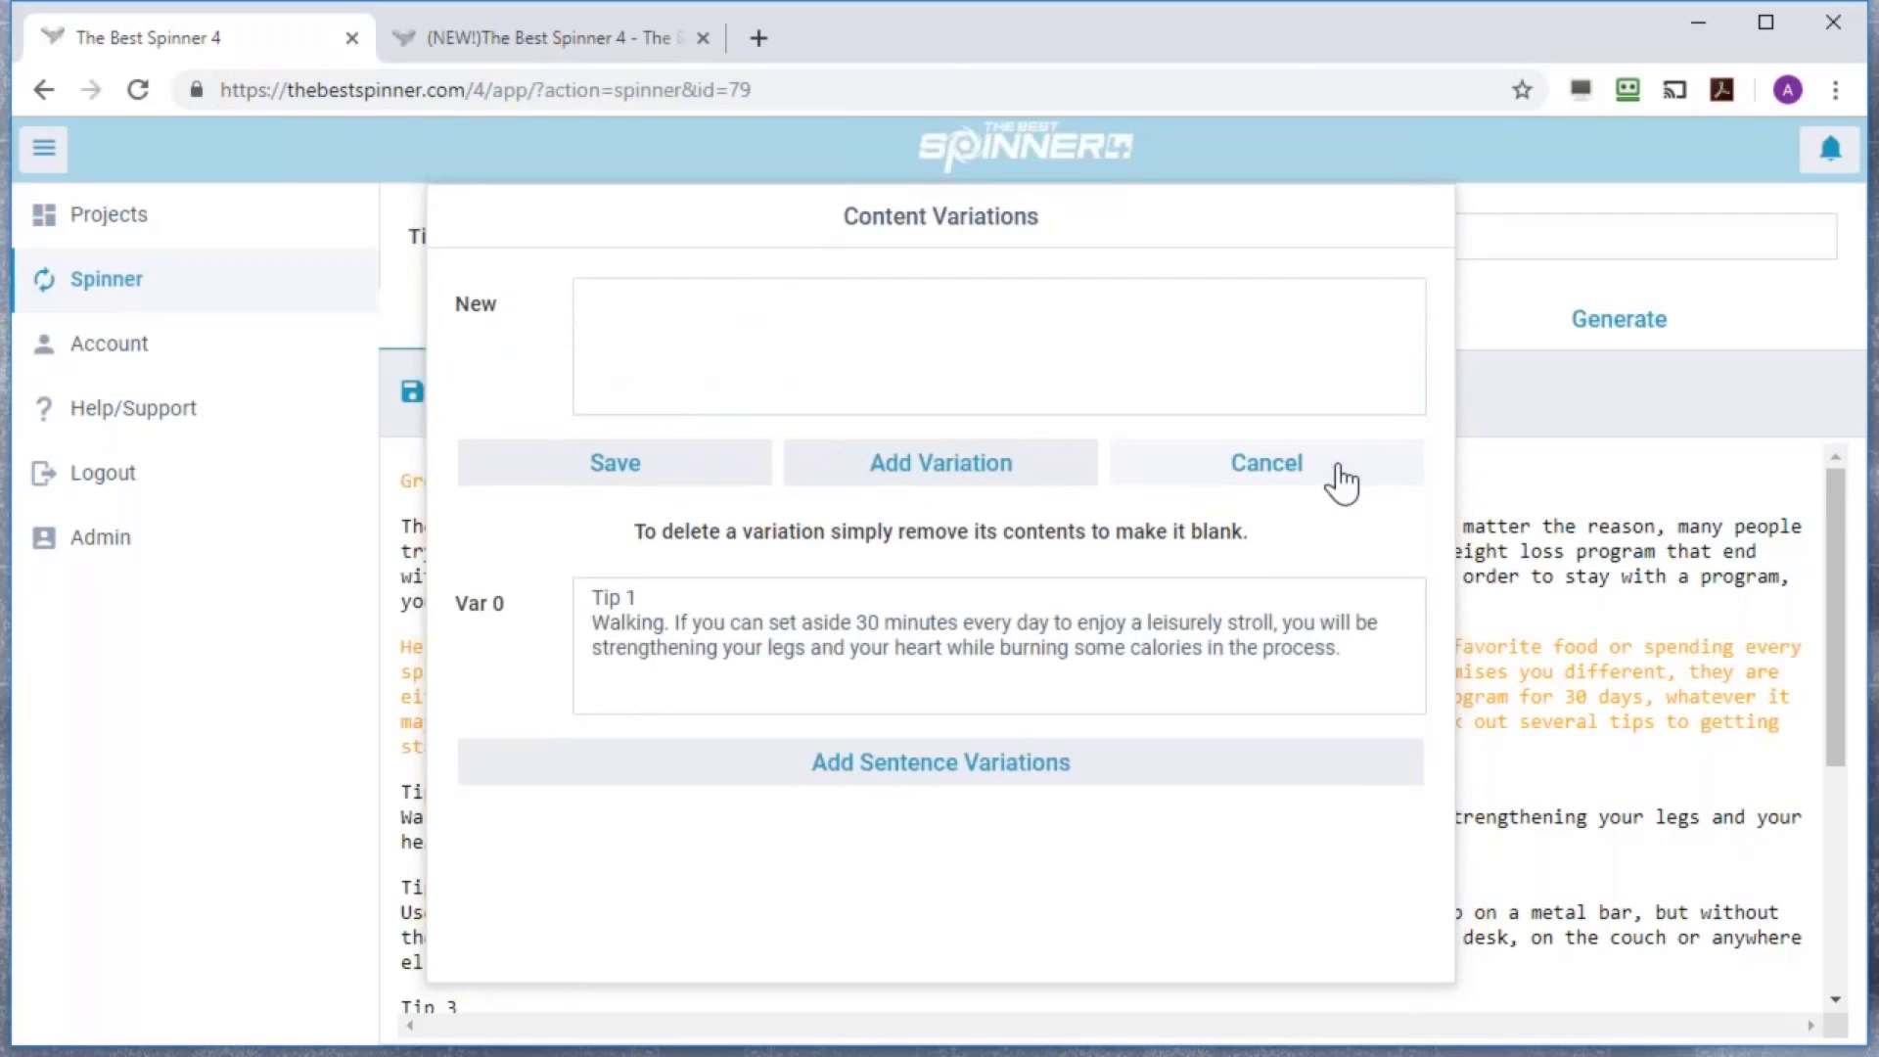
Generate 10 versions of the article and compare their uniqueness, with the minimum uniqueness set to 50%
left_click(1261, 485)
left_click(1605, 339)
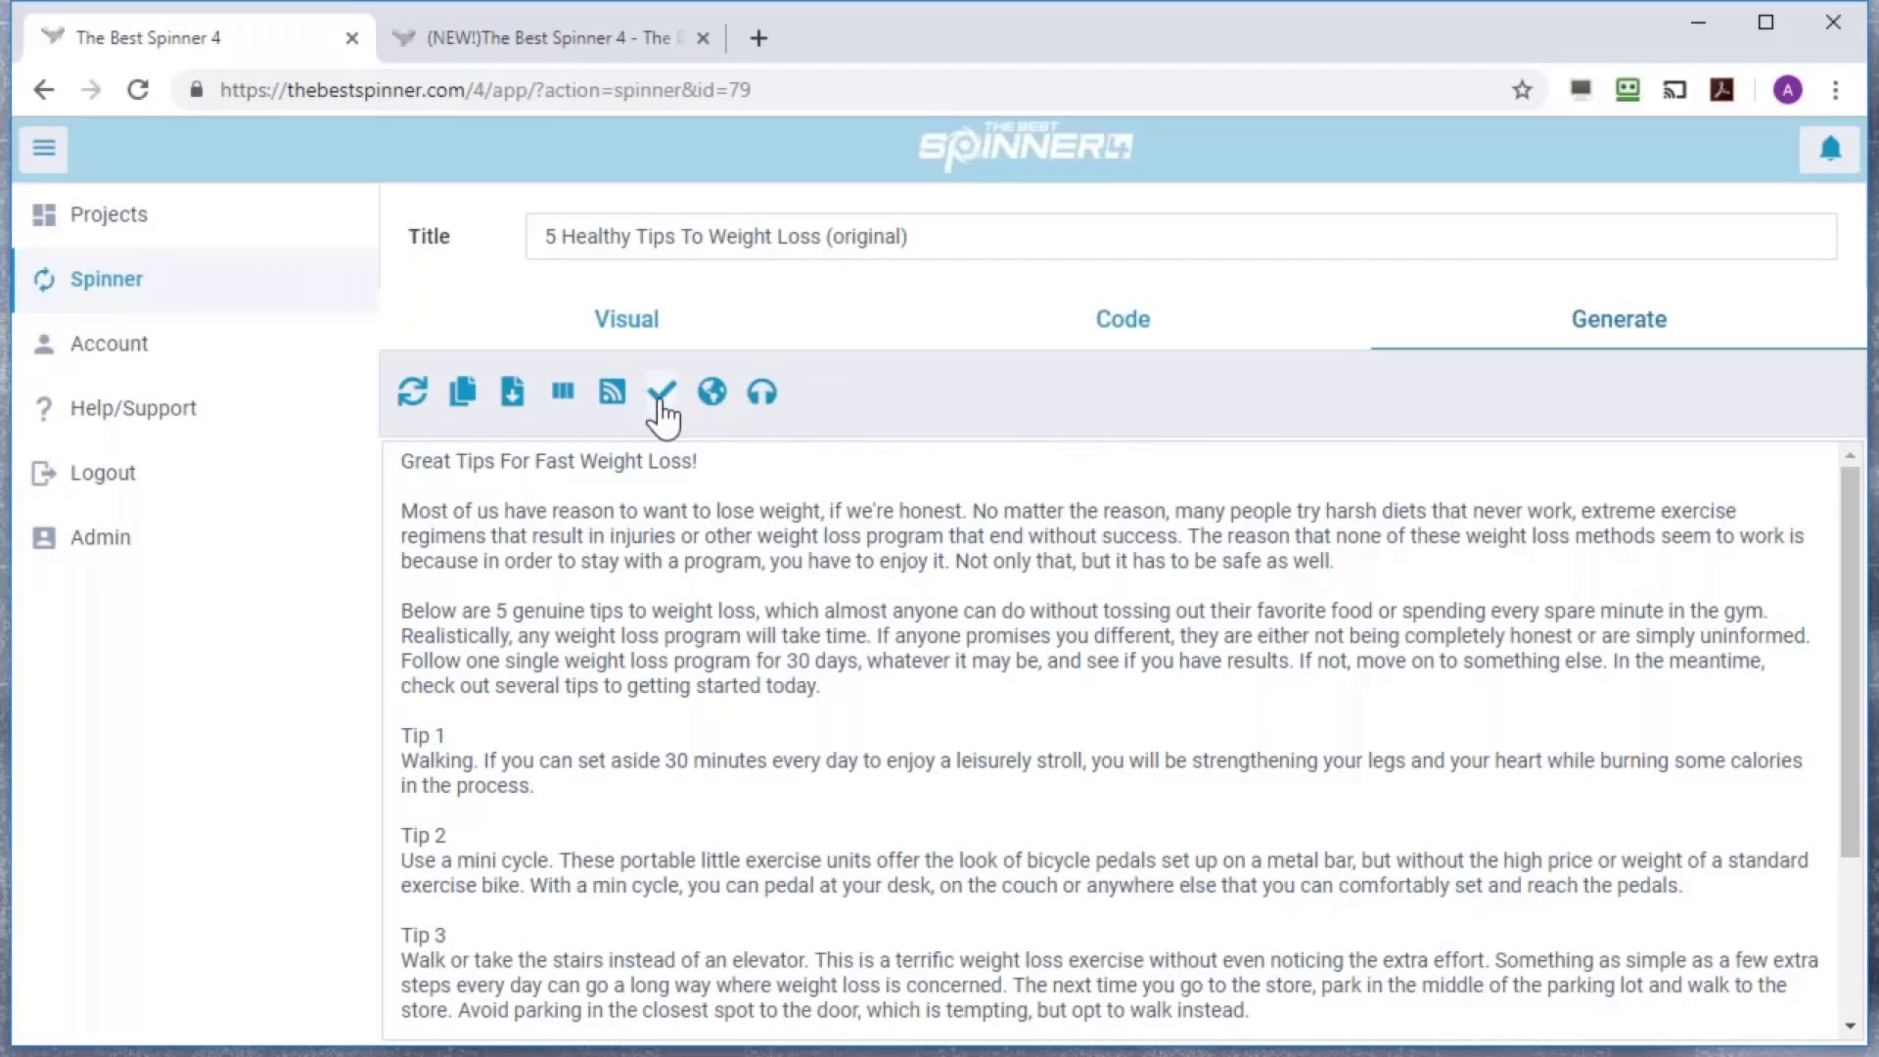
left_click(563, 393)
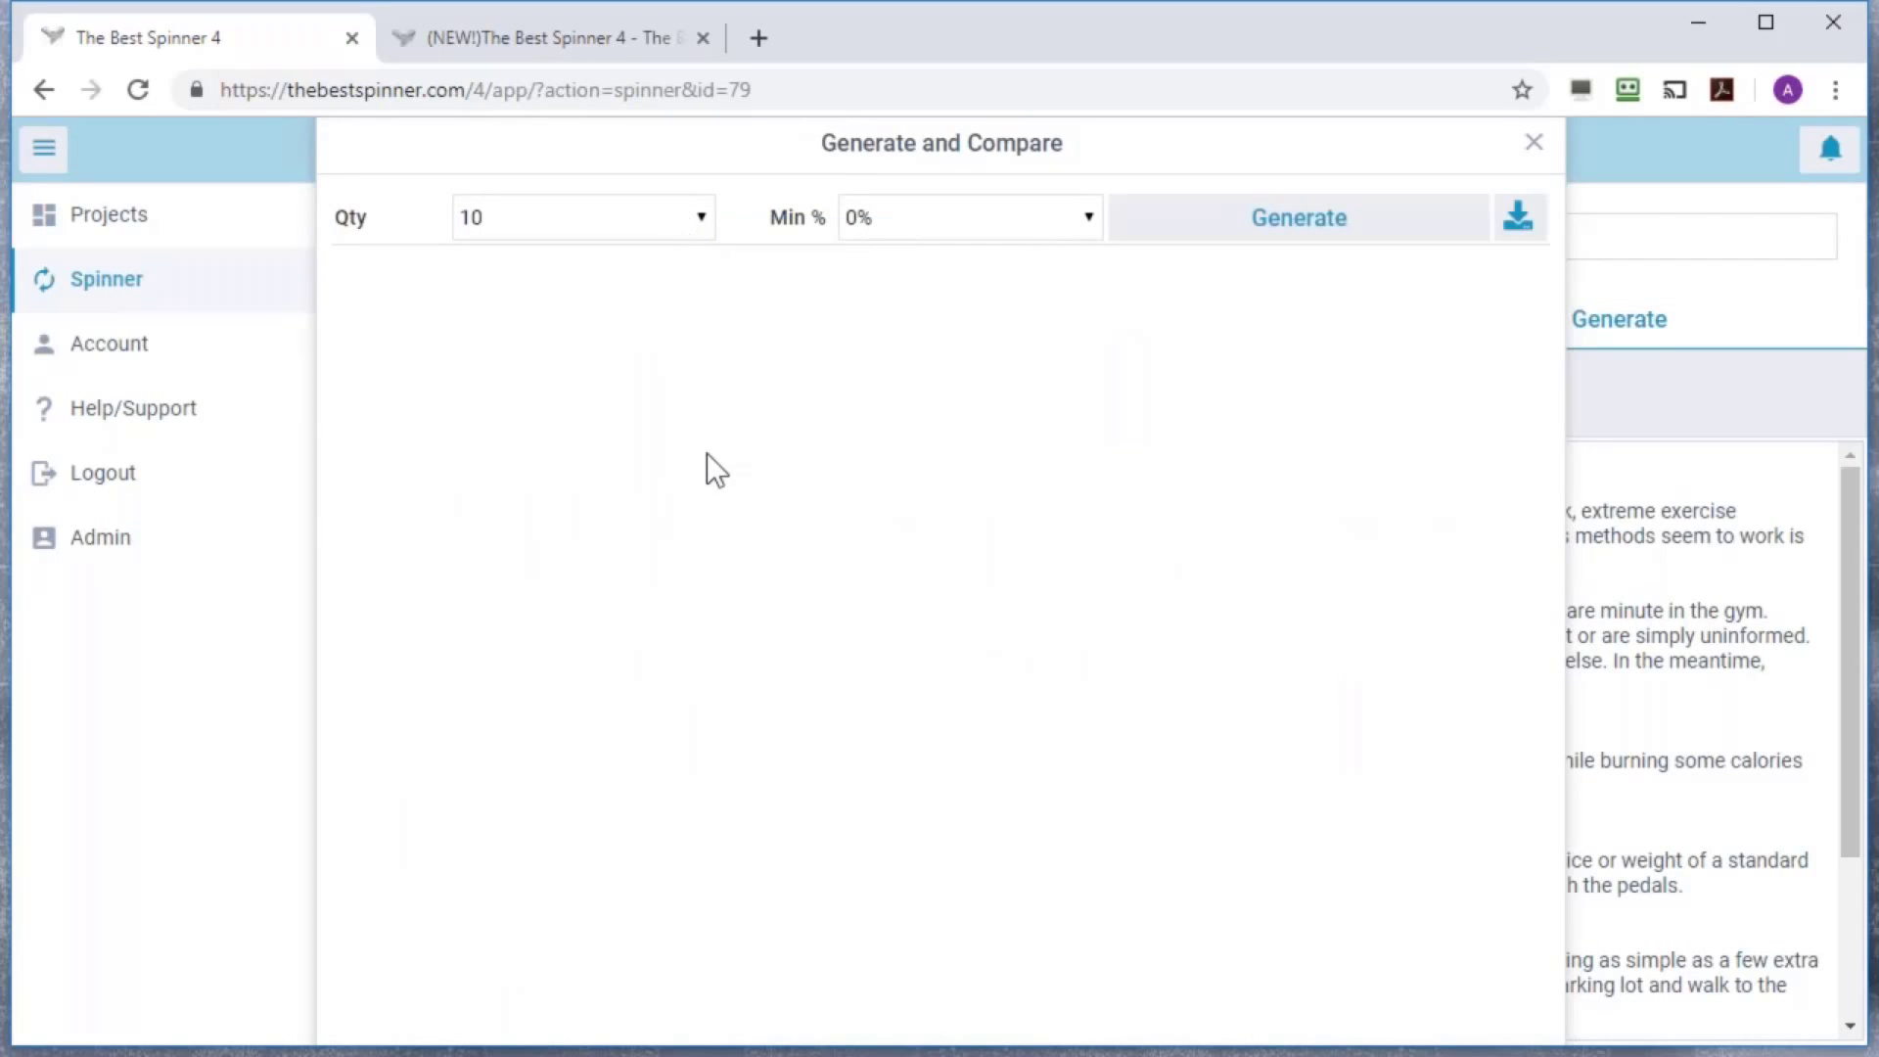
left_click(1093, 225)
scroll(910, 597, "down", 9)
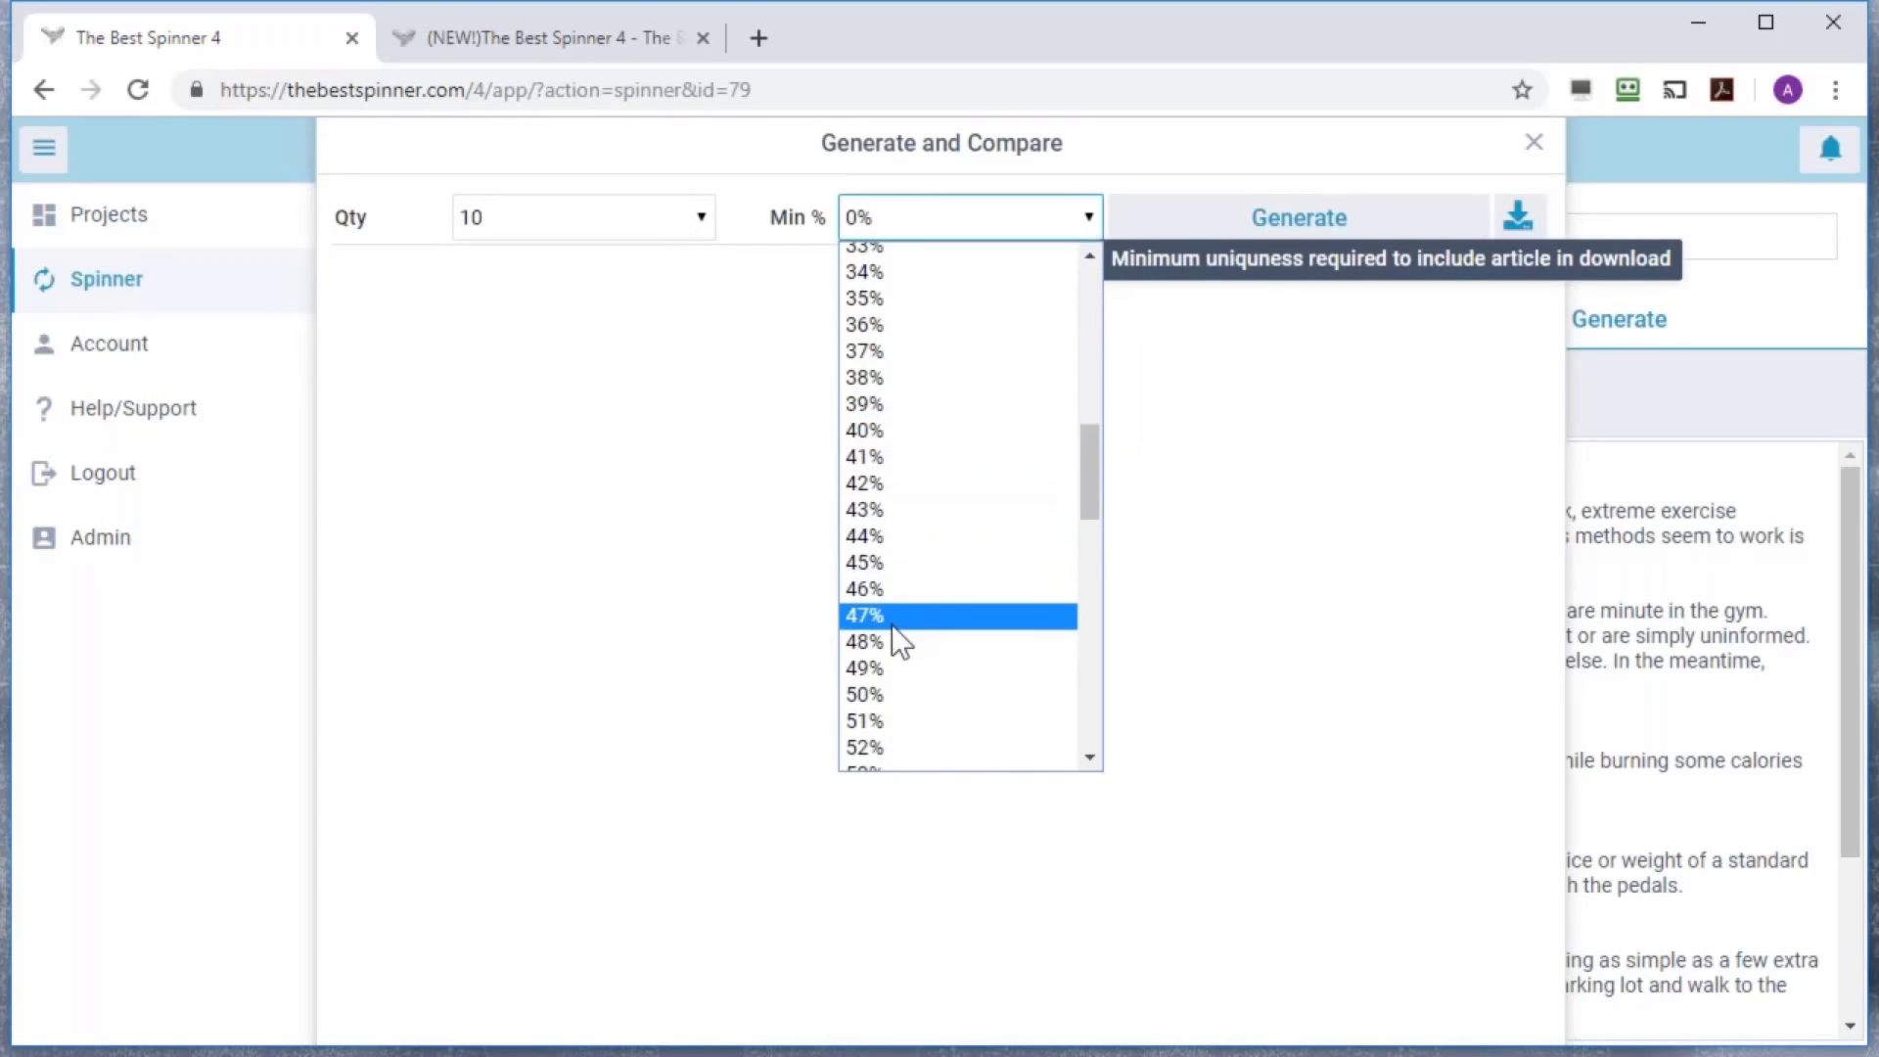
scroll(895, 631, "down", 4)
left_click(897, 402)
left_click(1256, 227)
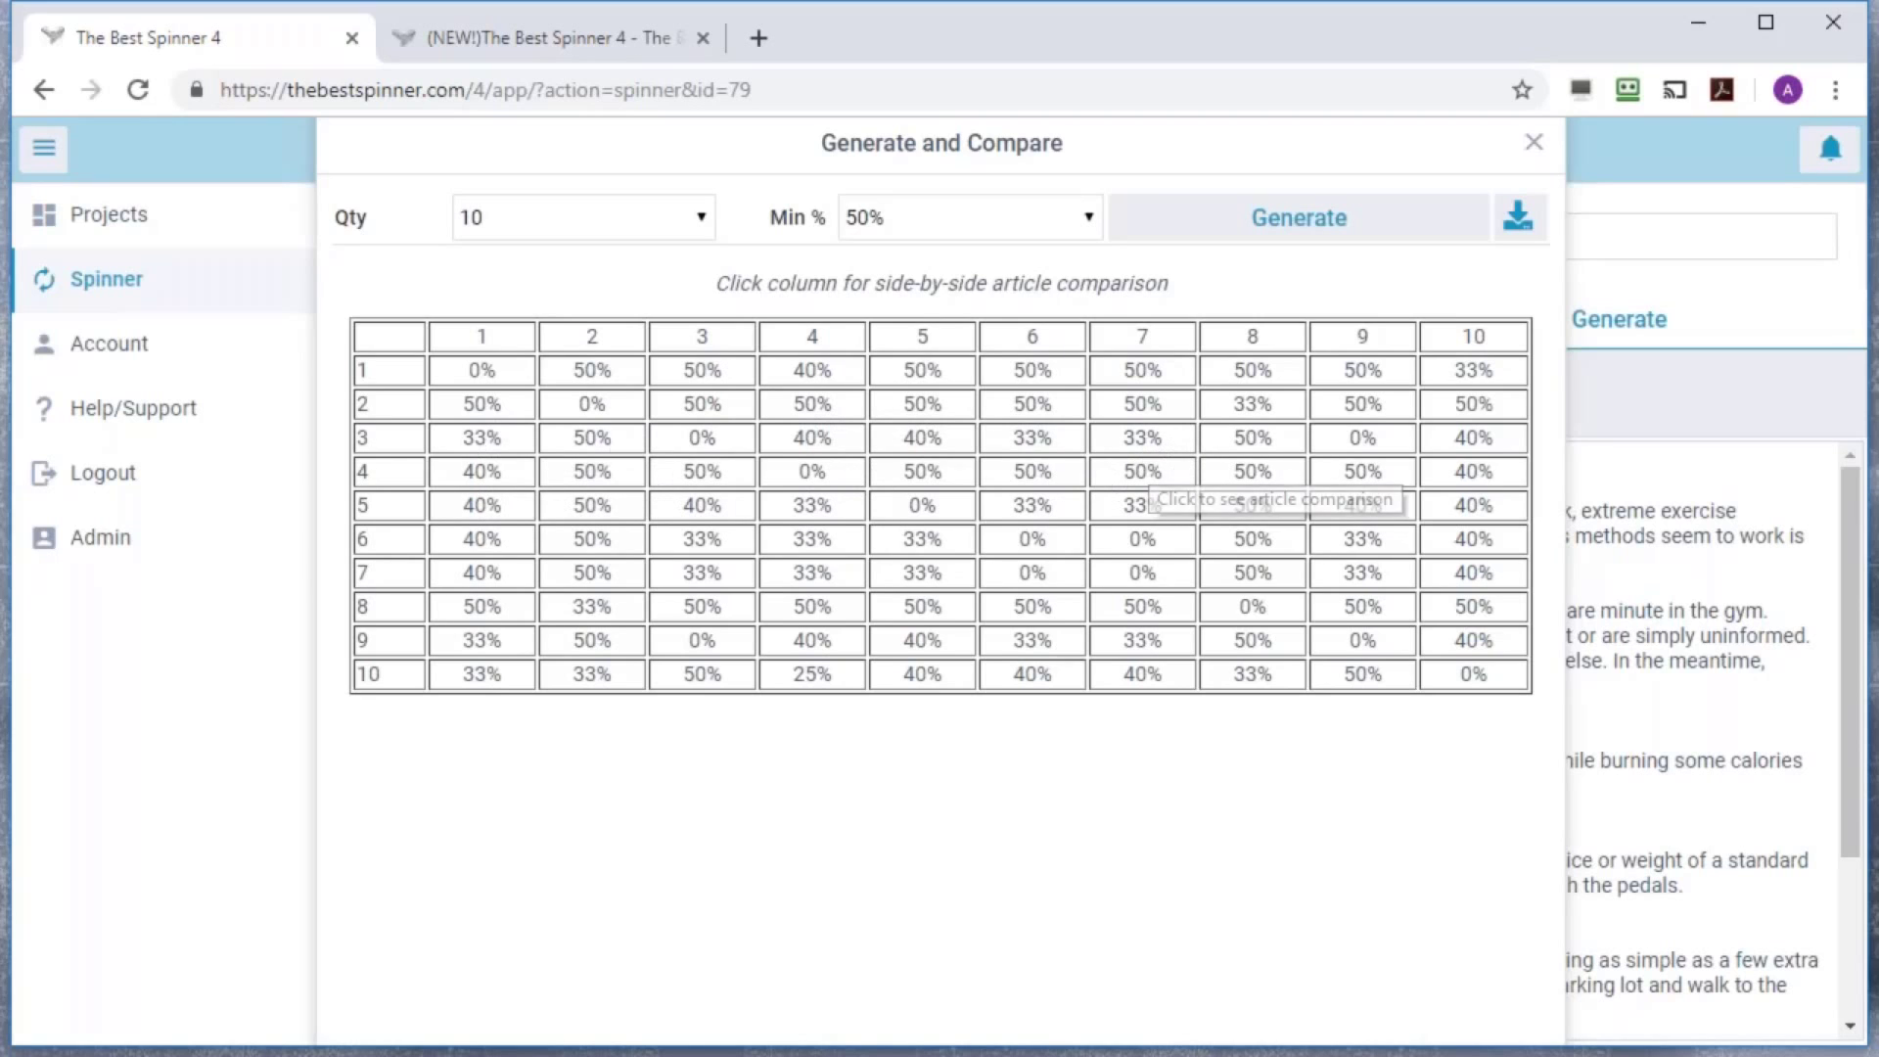
Compare generated articles 1 and 3 side by side down to Tip 5, and close the comparison windows
left_click(475, 456)
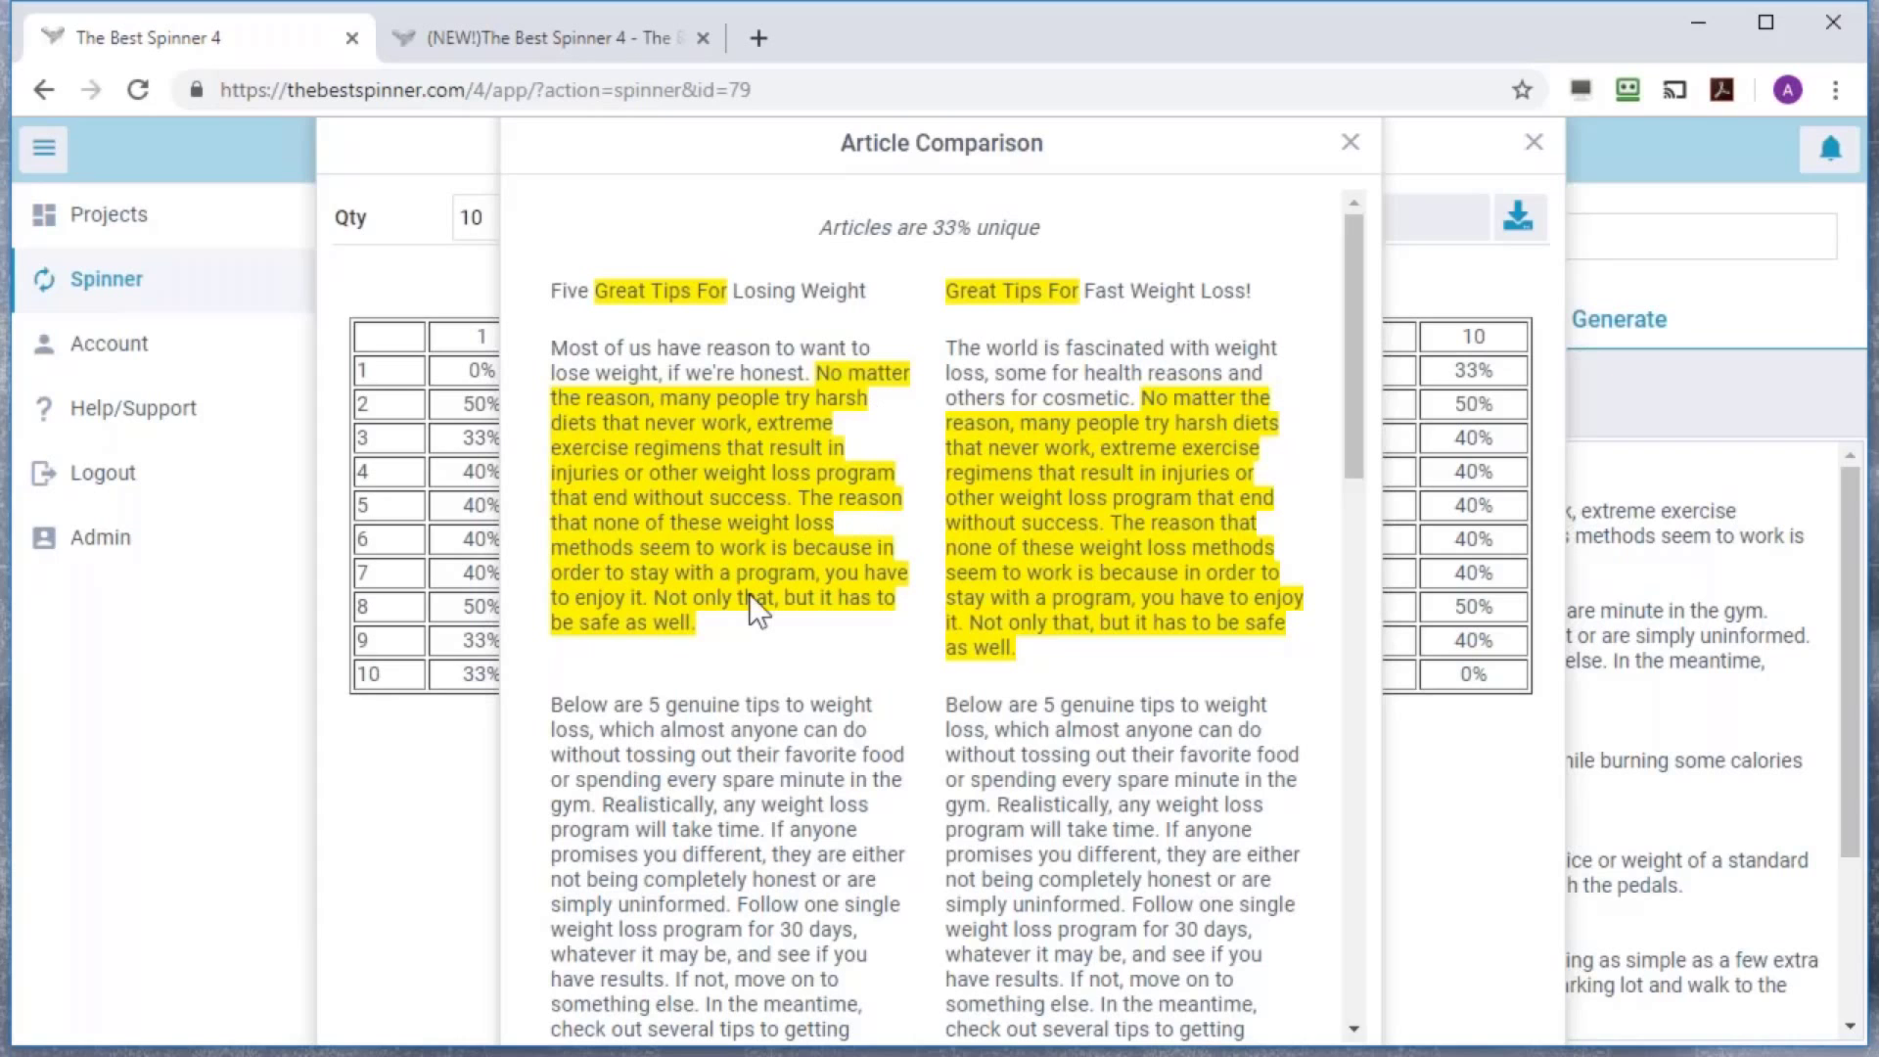
scroll(1123, 513, "down", 15)
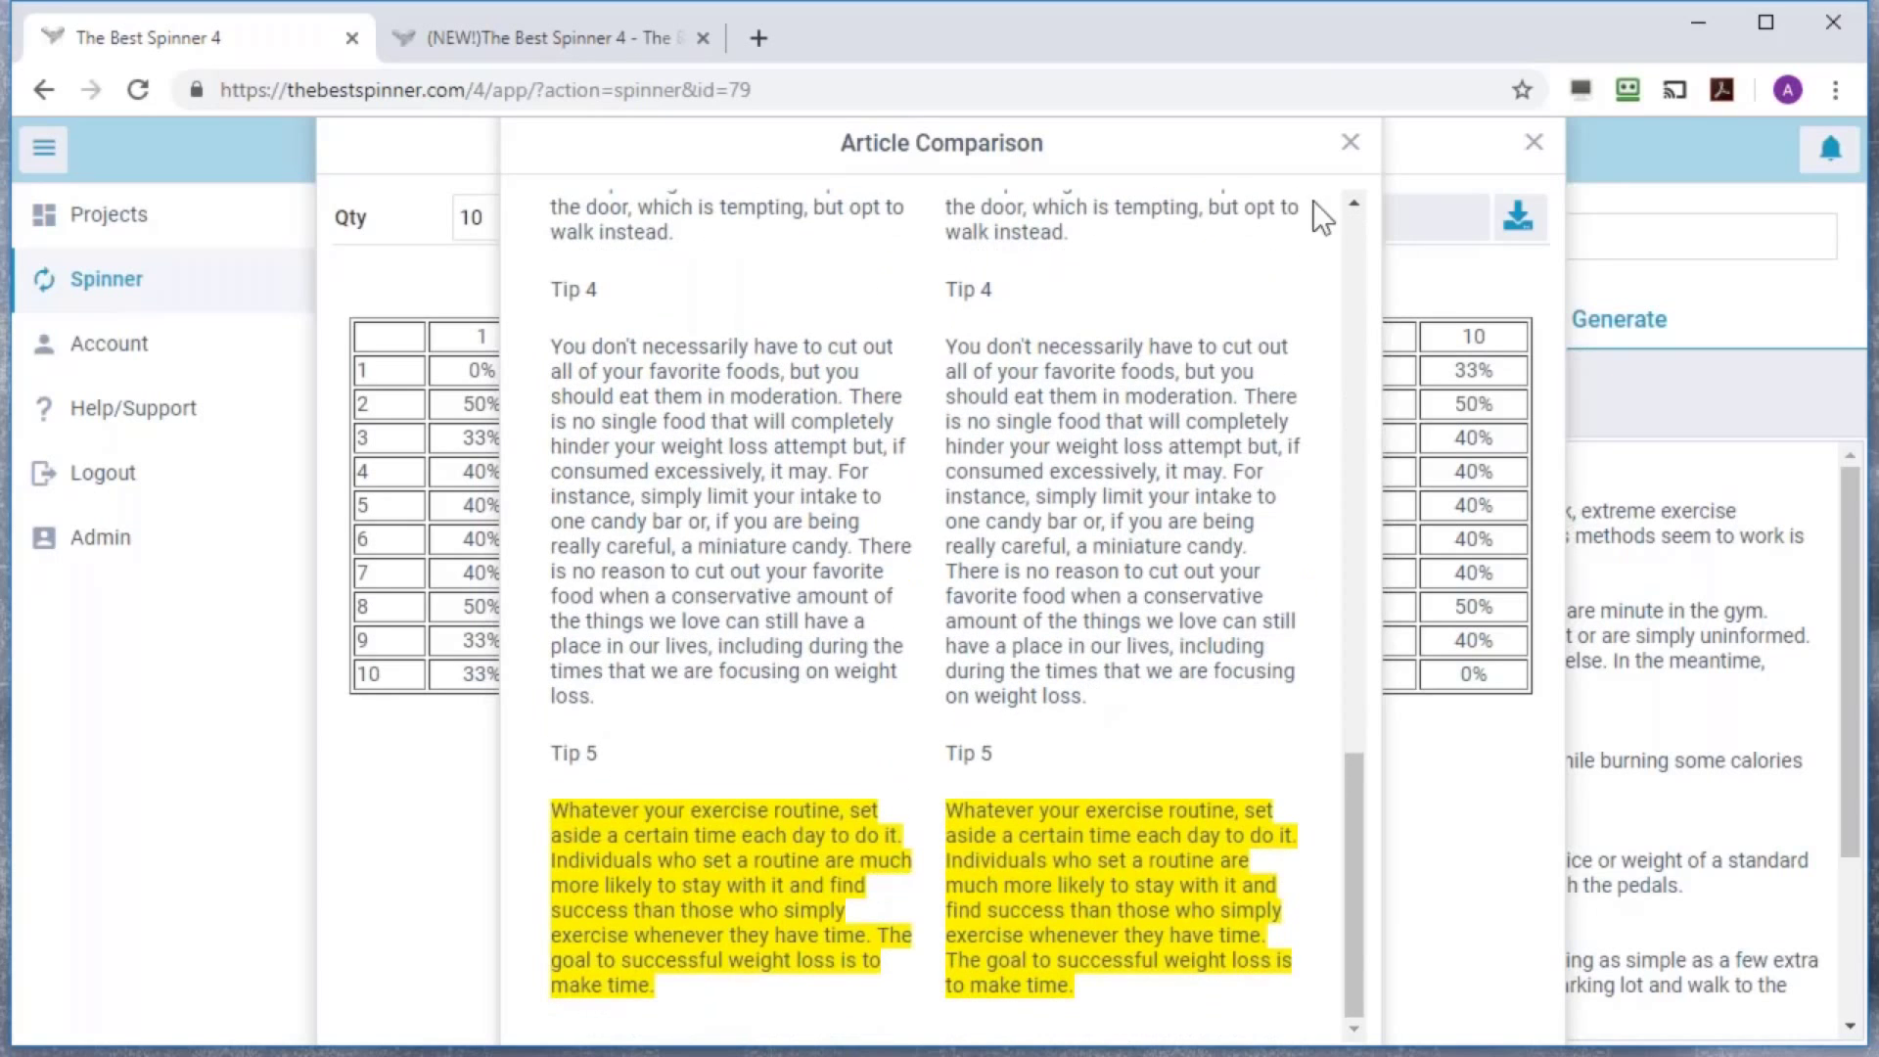
left_click(1351, 145)
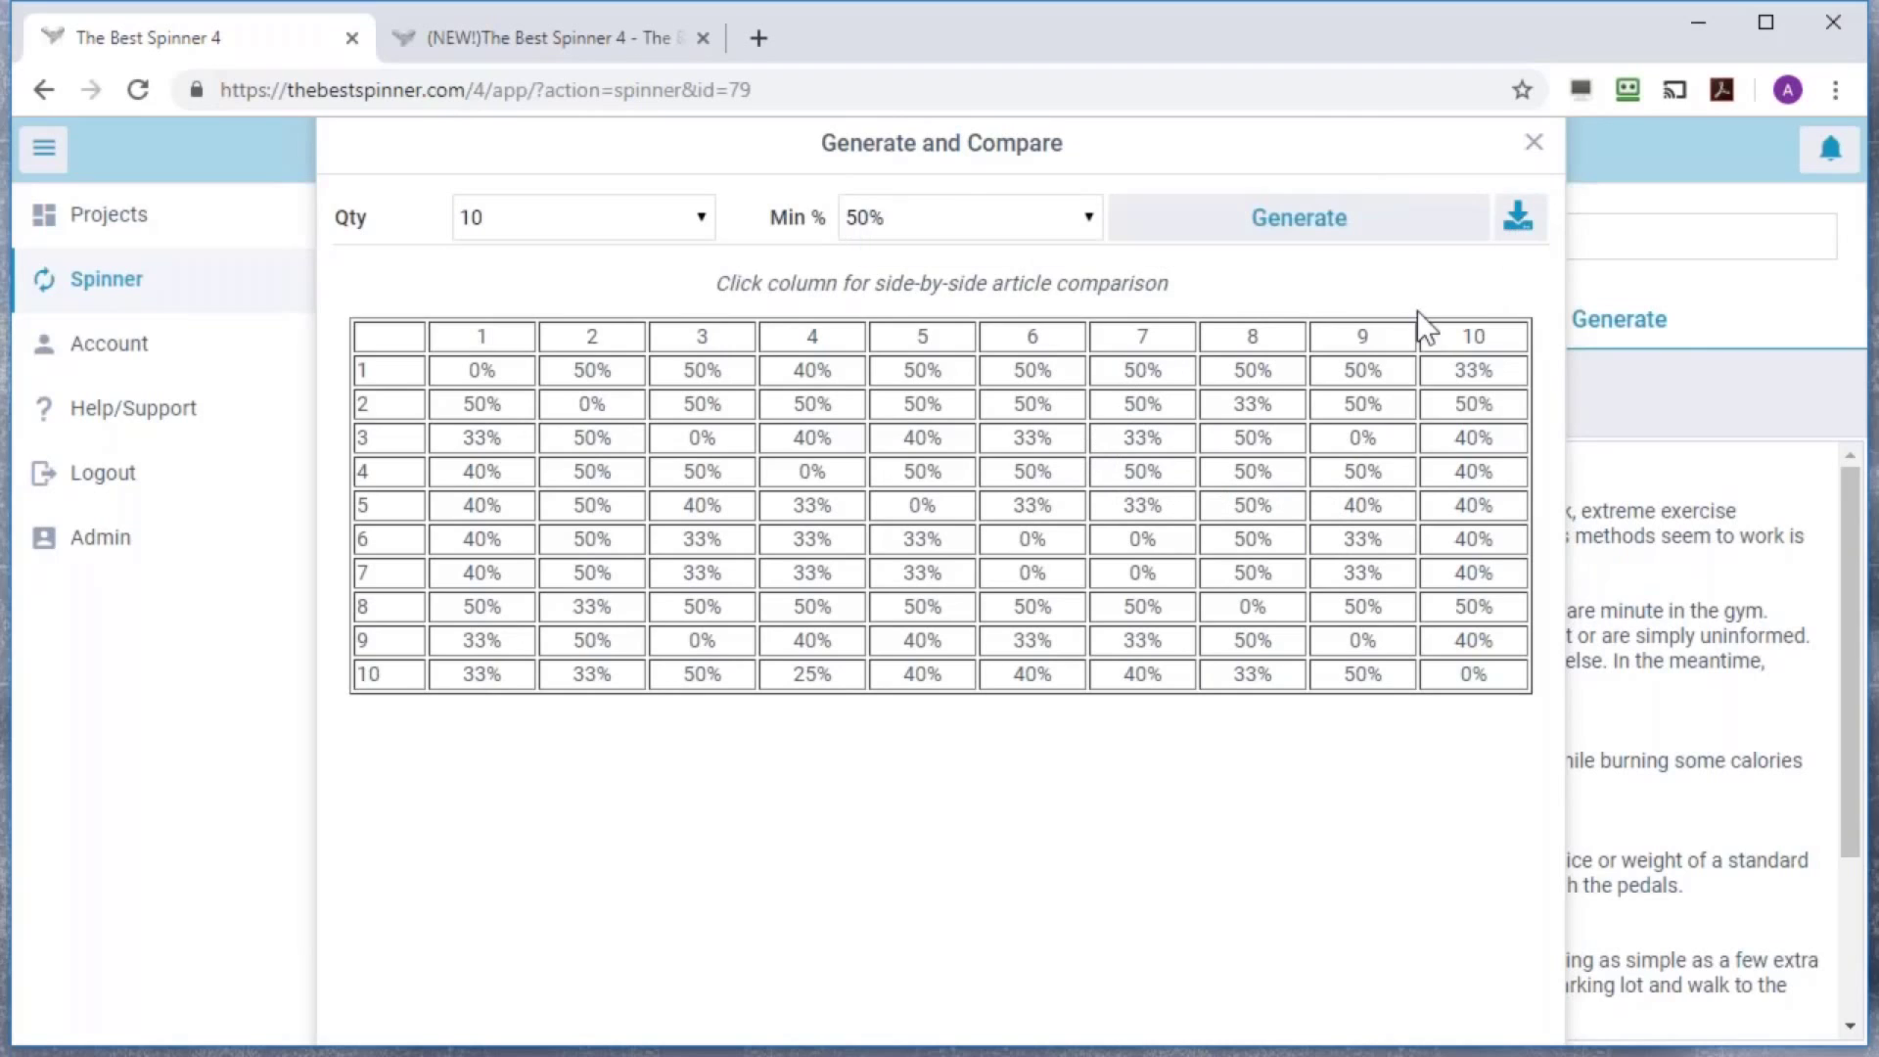
left_click(1532, 147)
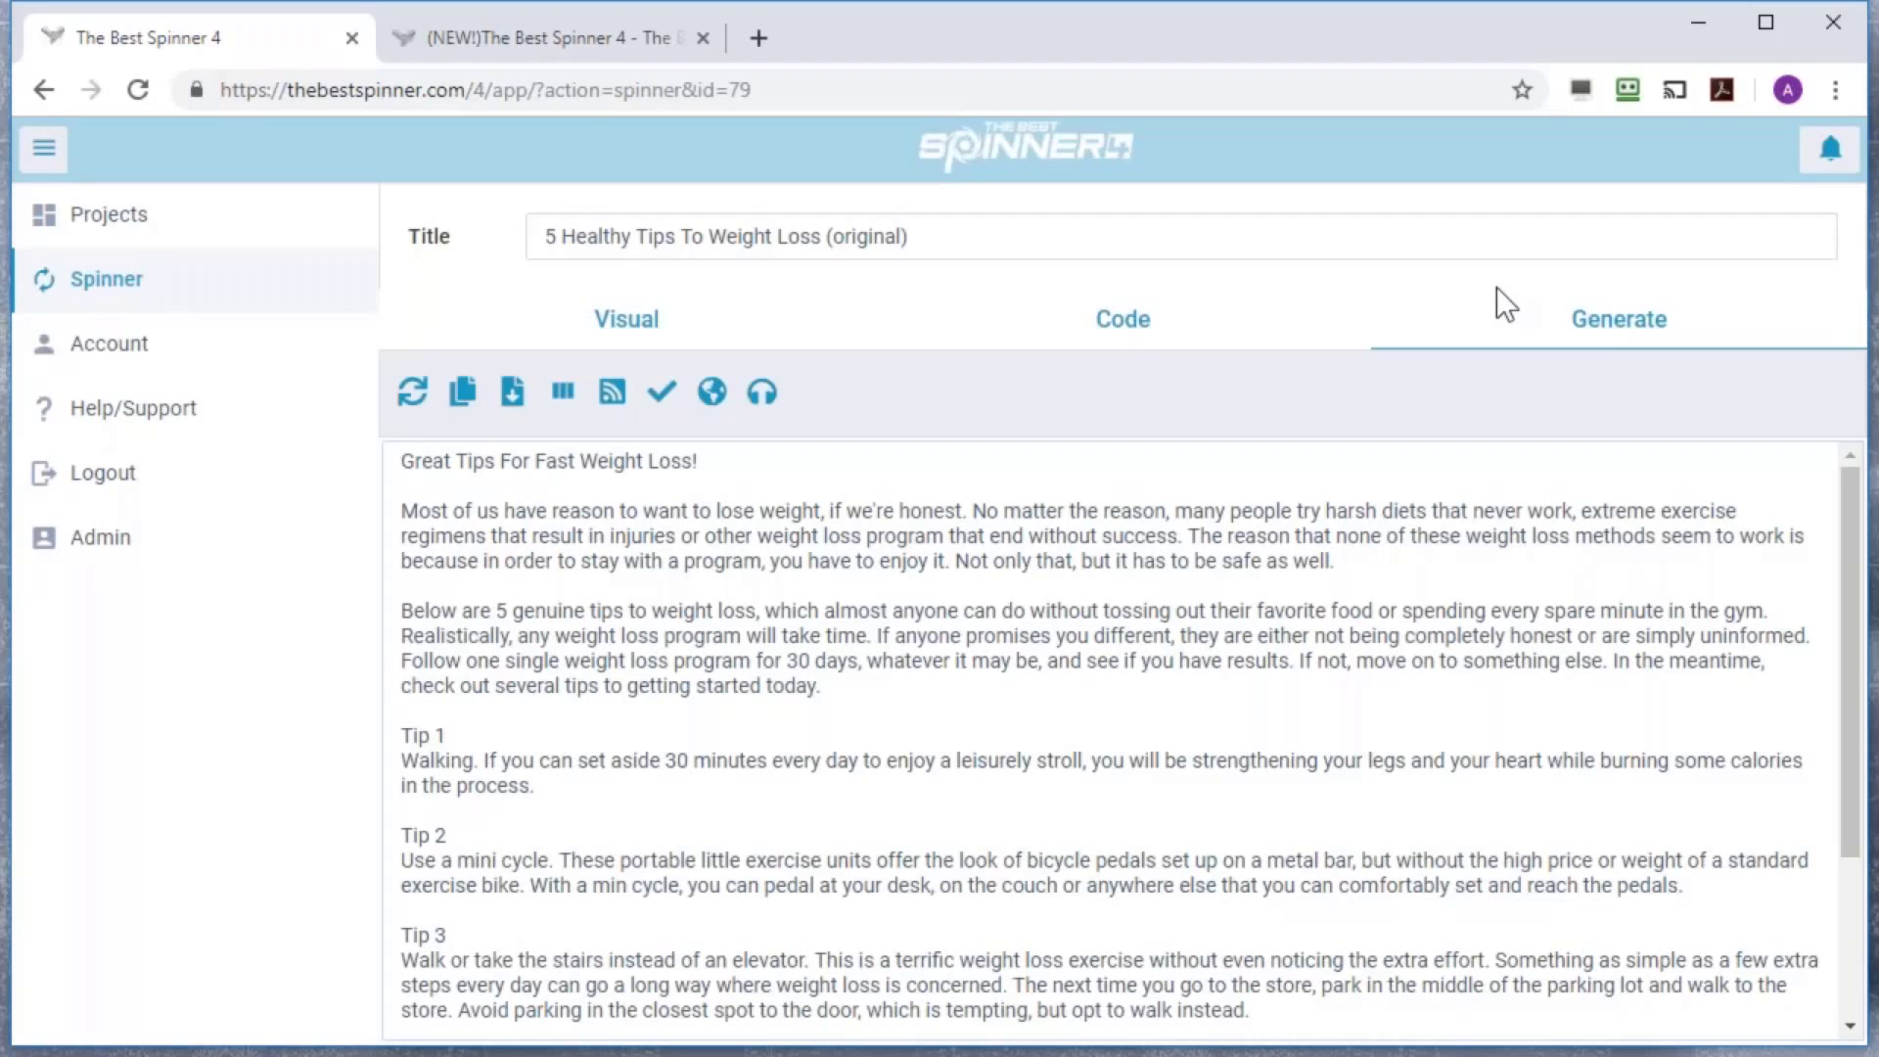
Open the project "5 Healthy Tips To Weight Loss (auto spin)" from the Webinar Demo folder in the spinner
left_click(87, 227)
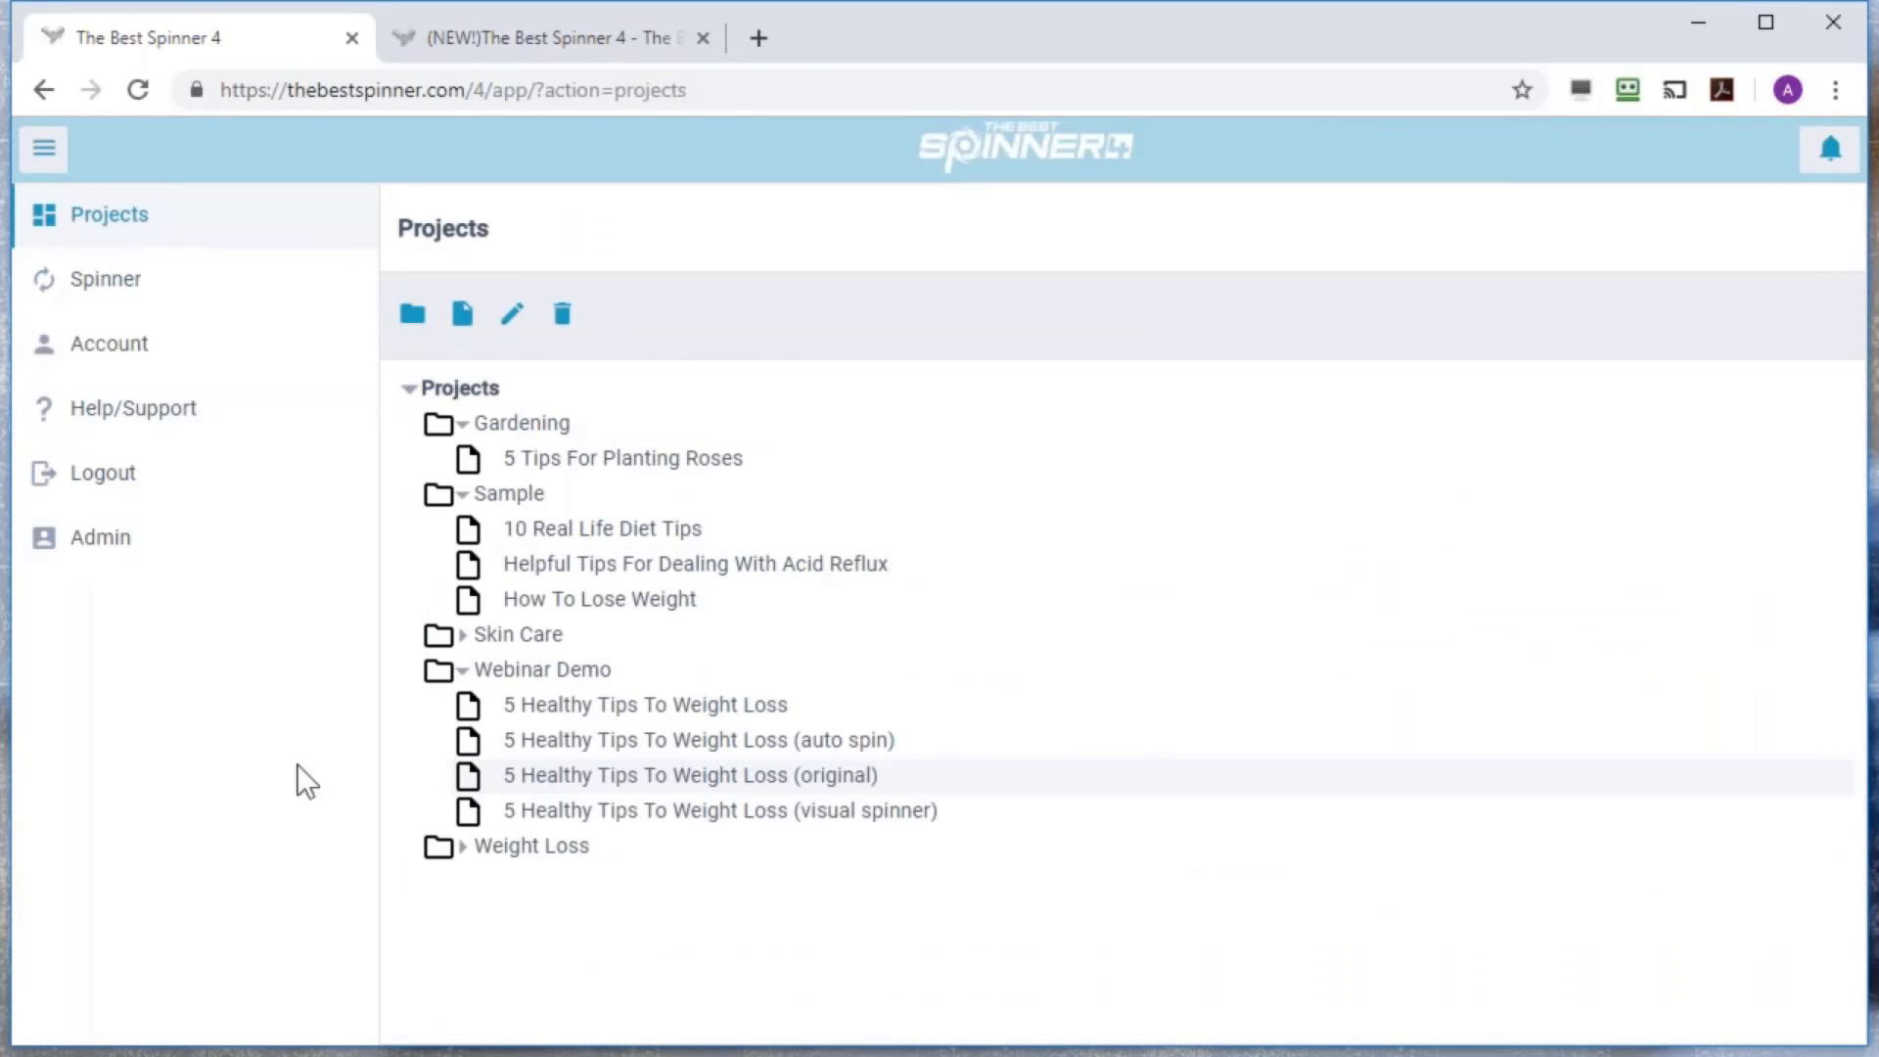
left_click(593, 747)
left_click(593, 748)
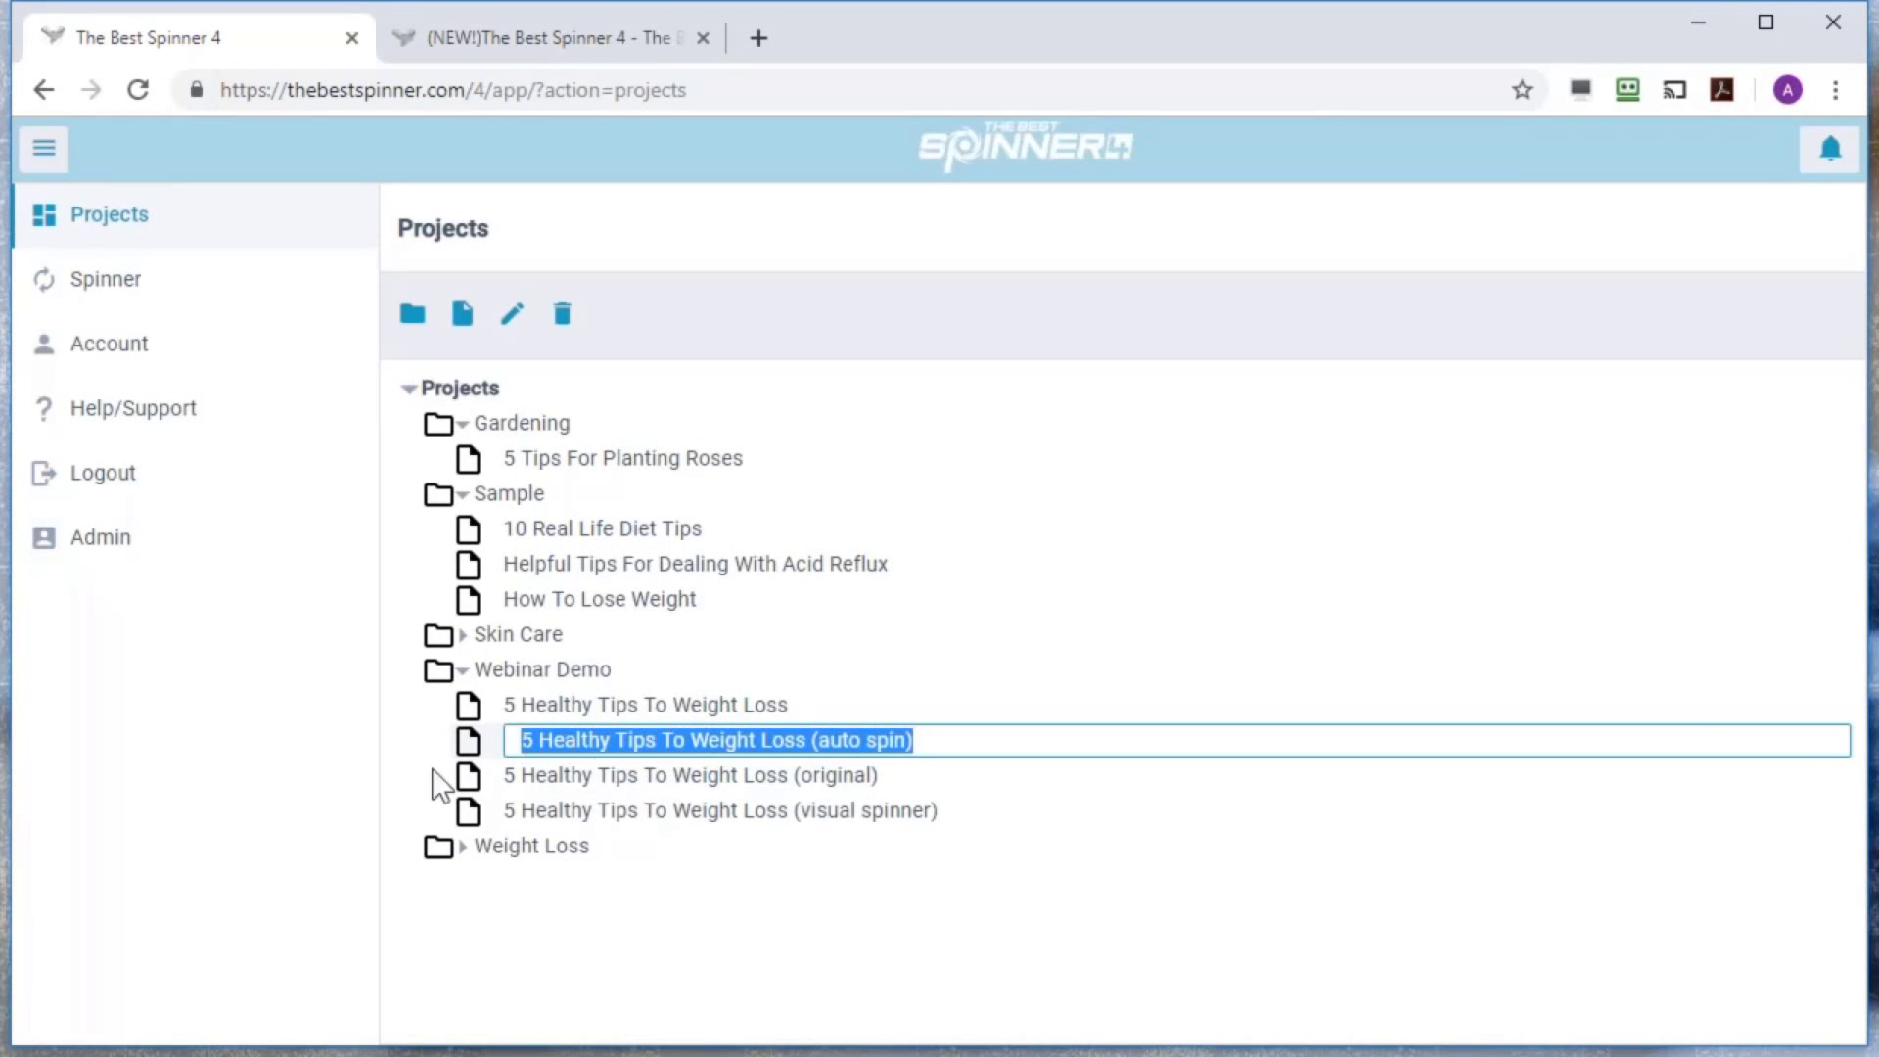
left_click(485, 759)
left_click(552, 754)
left_click(106, 279)
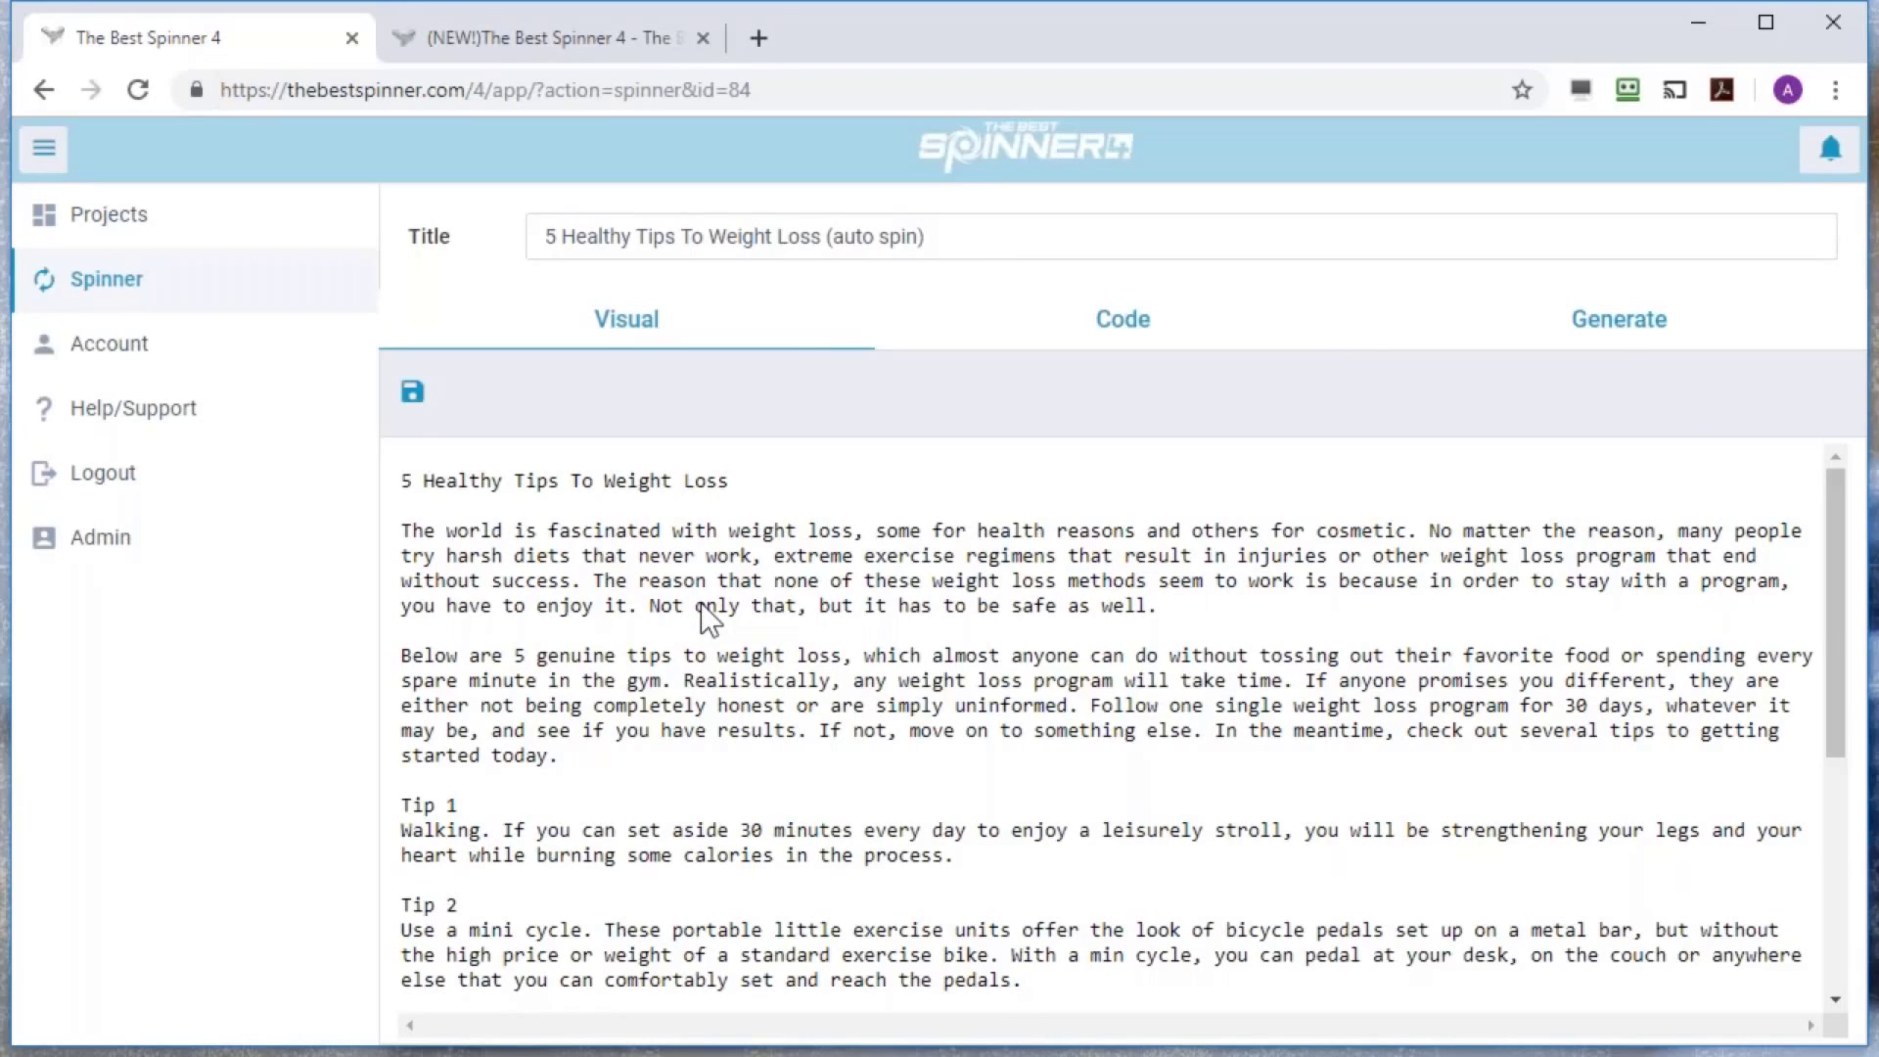
Automatically spin the whole auto spin article in the code editor
left_click(1122, 329)
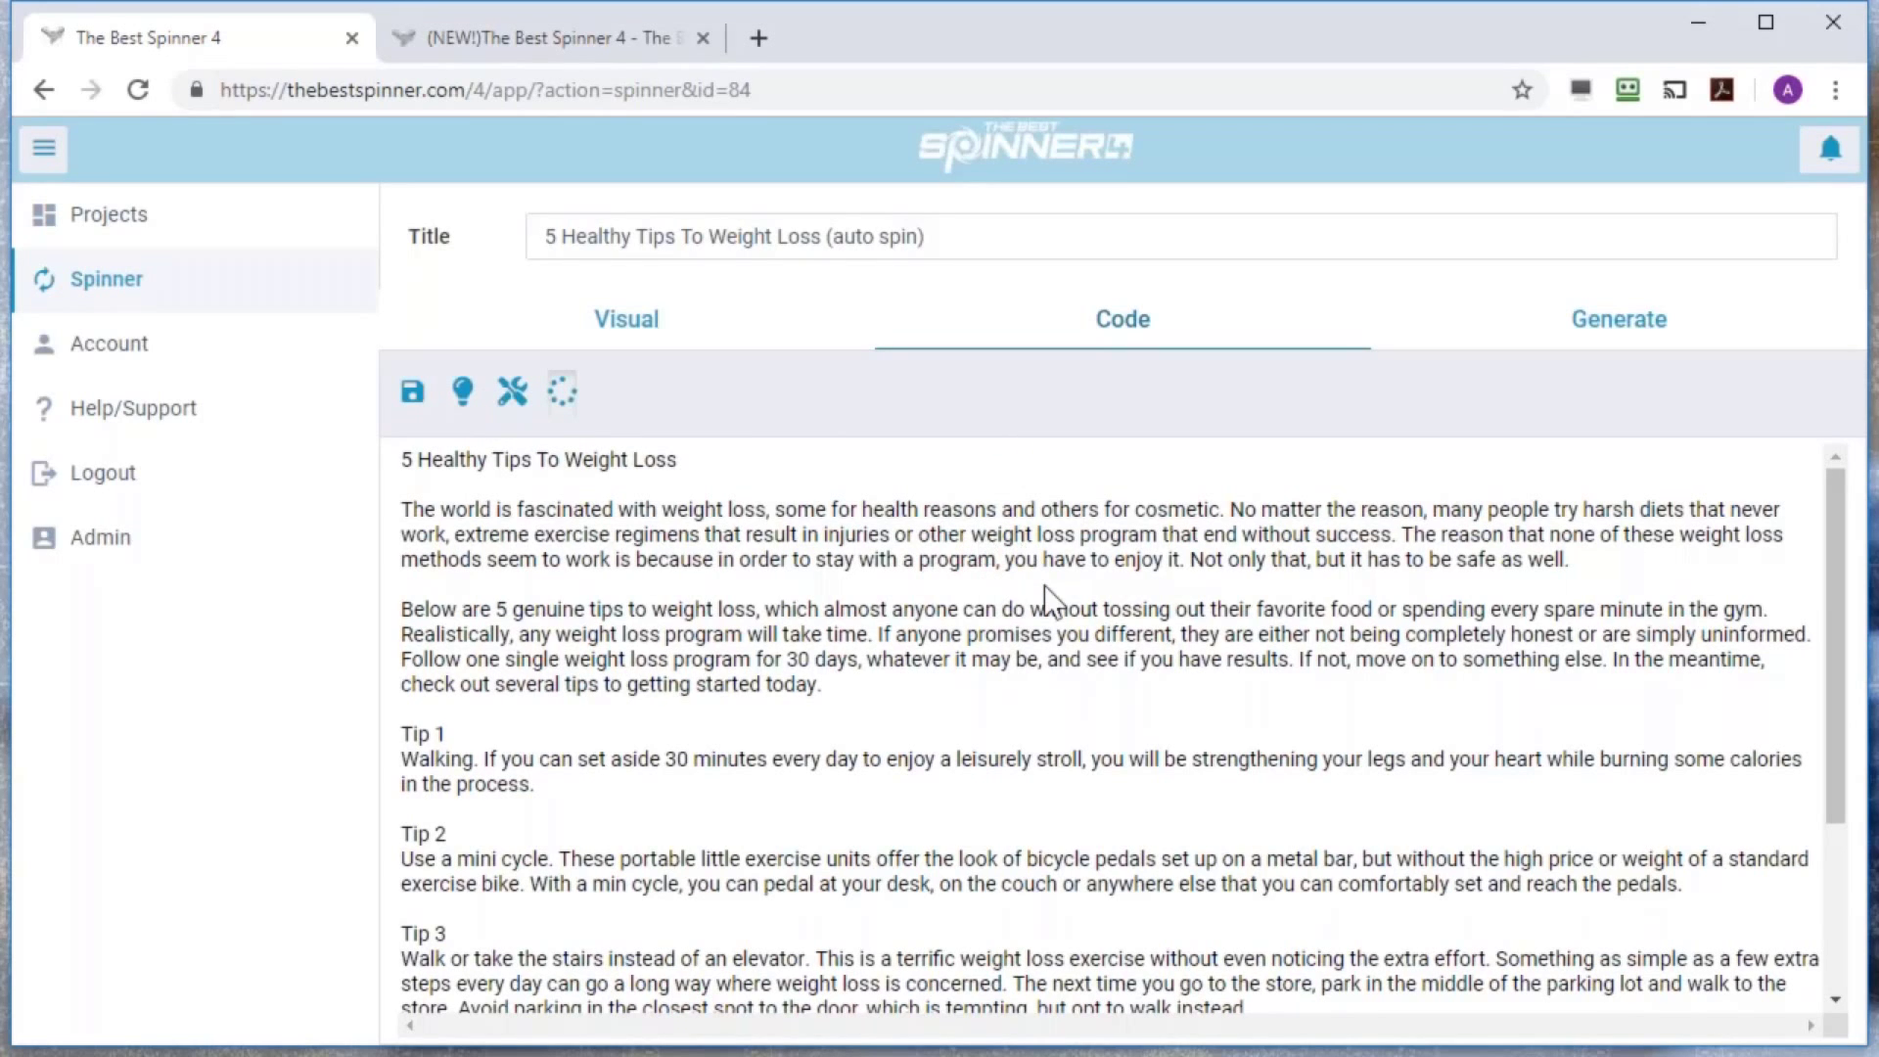
scroll(1055, 655, "down", 3)
scroll(1054, 655, "up", 3)
scroll(1054, 655, "down", 3)
scroll(1054, 654, "up", 3)
left_click(461, 392)
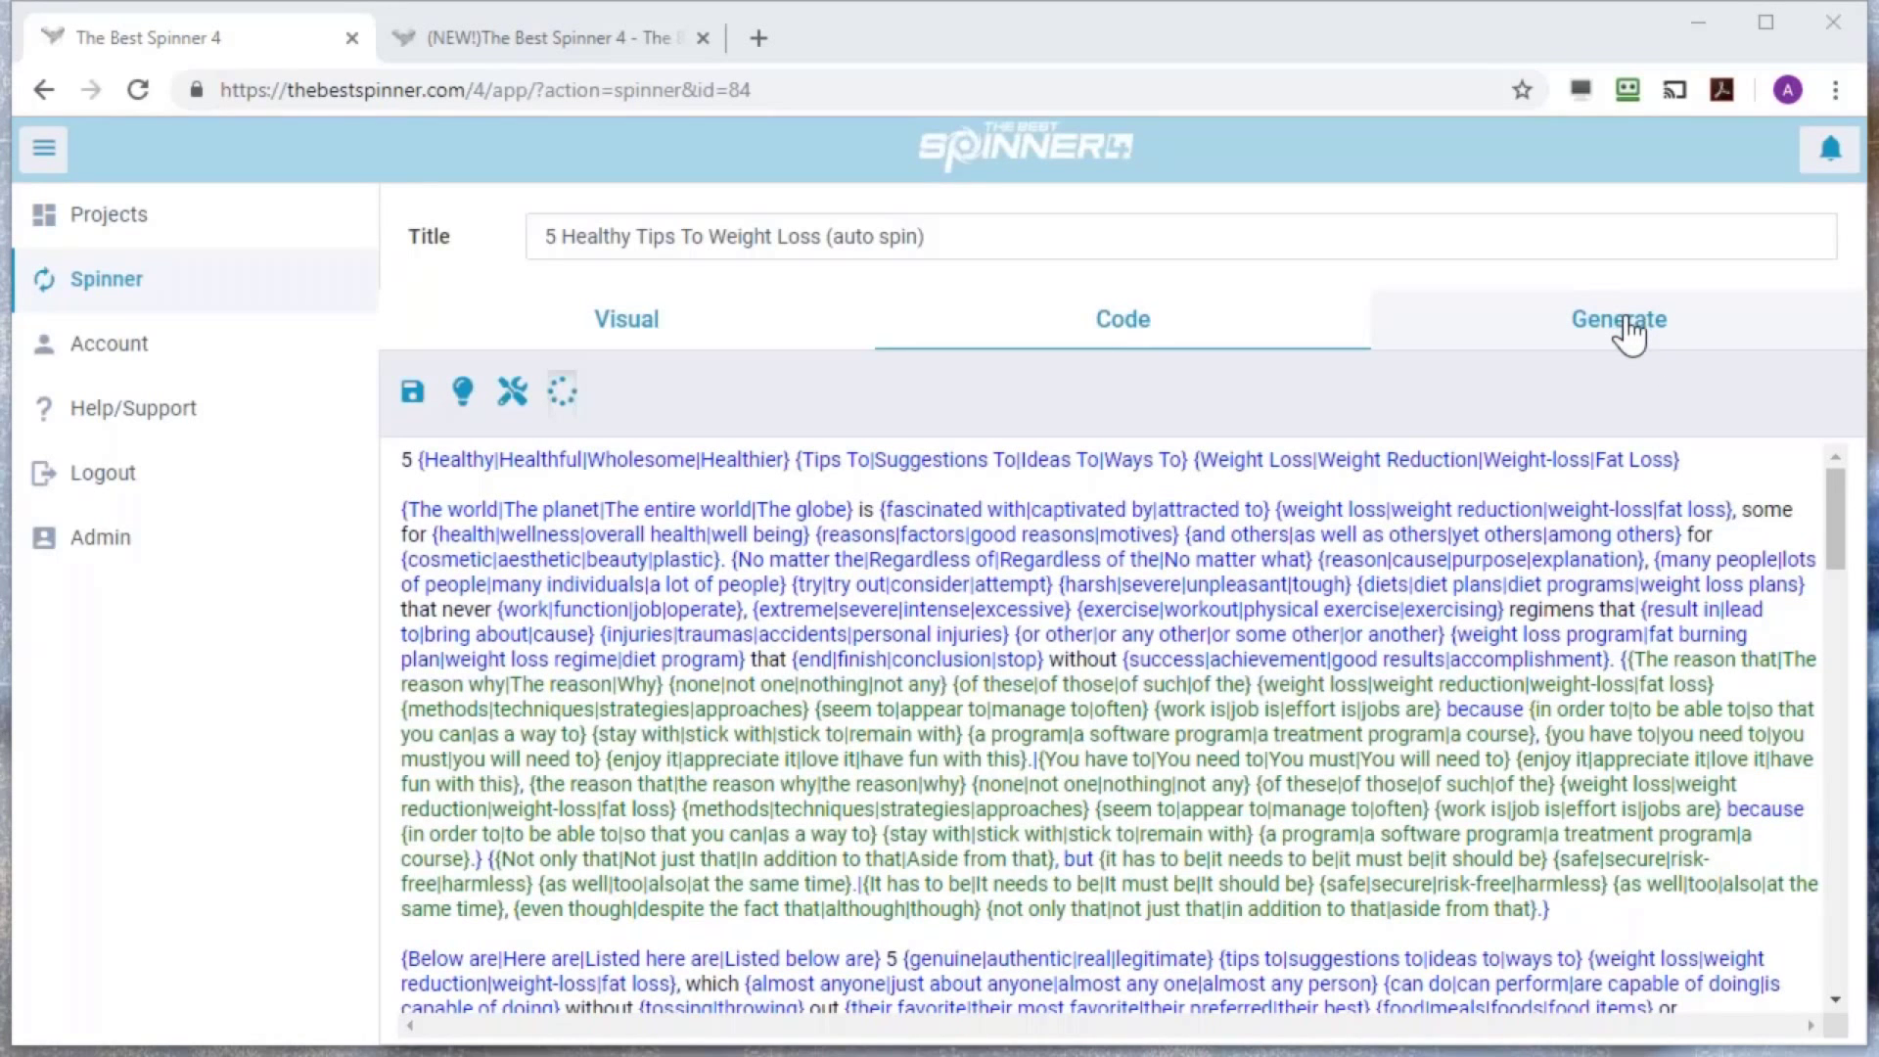
Generate a version of the auto-spun article and download 20 articles as a zip file into the Downloads folder
left_click(1595, 327)
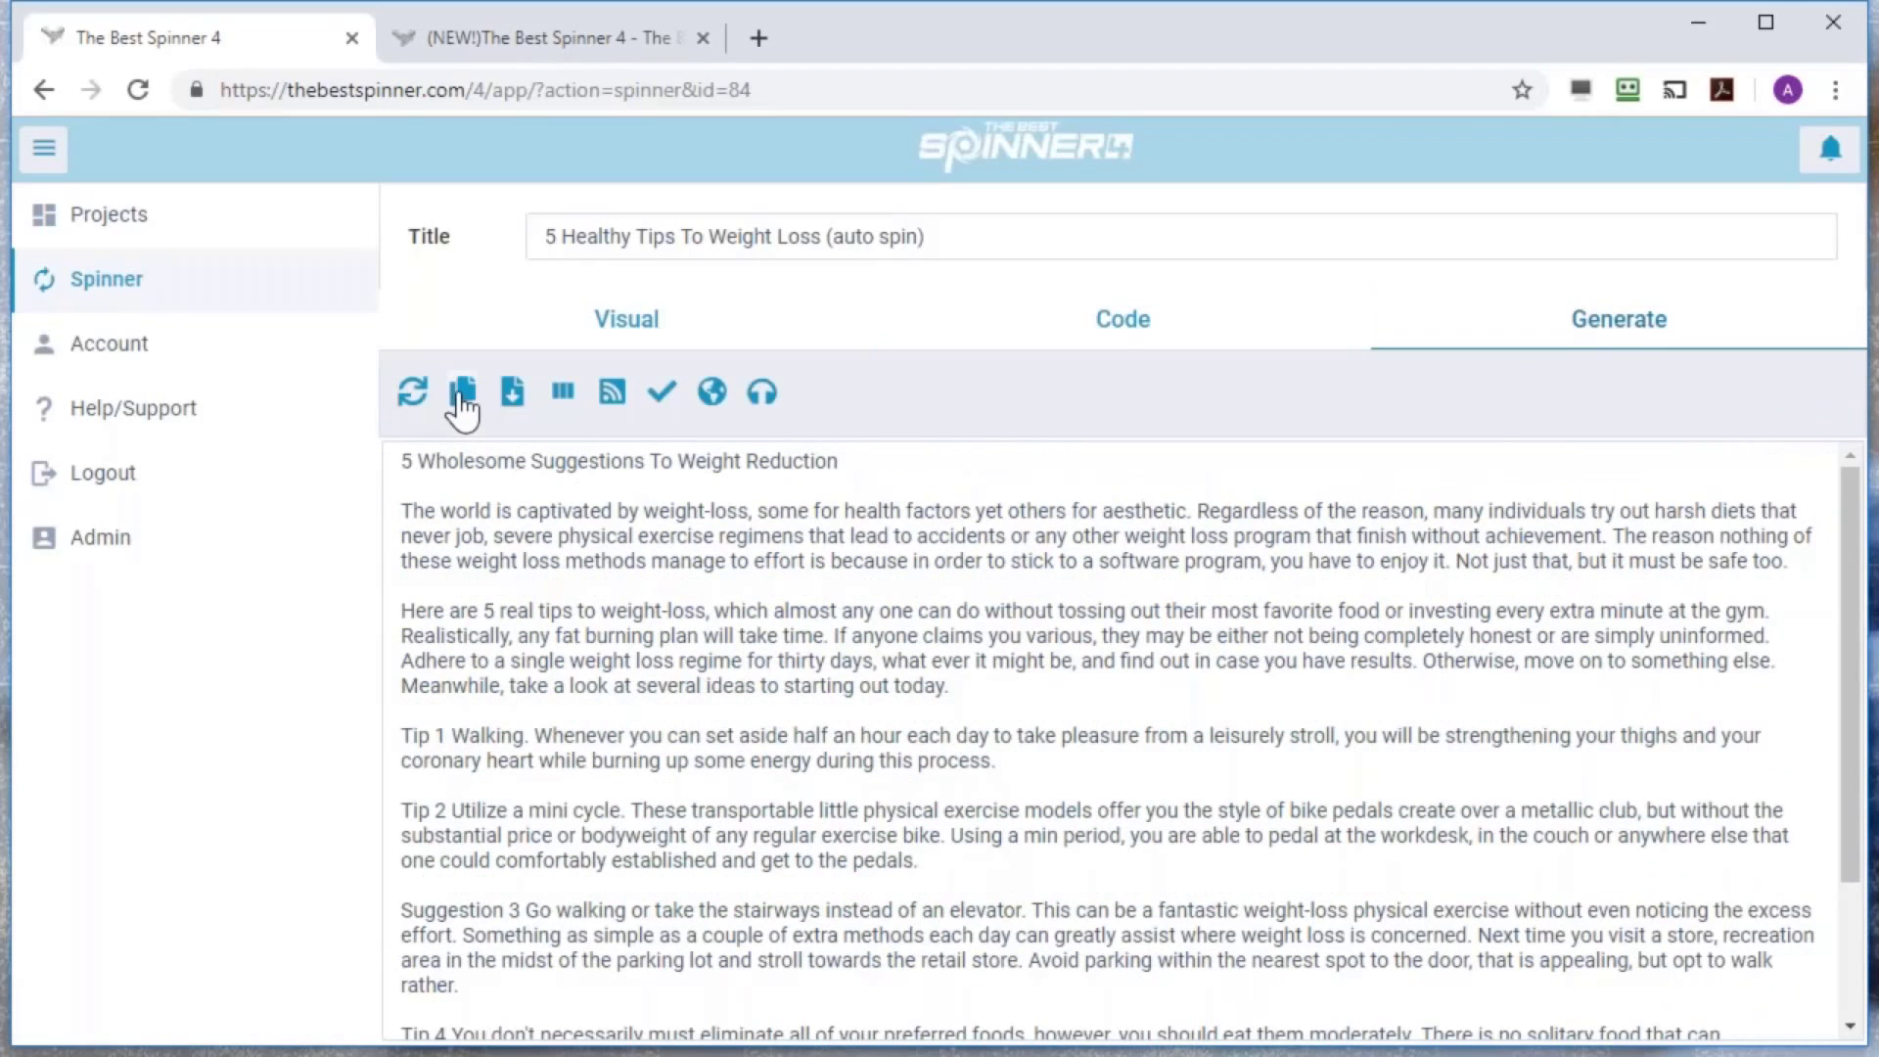
left_click(511, 403)
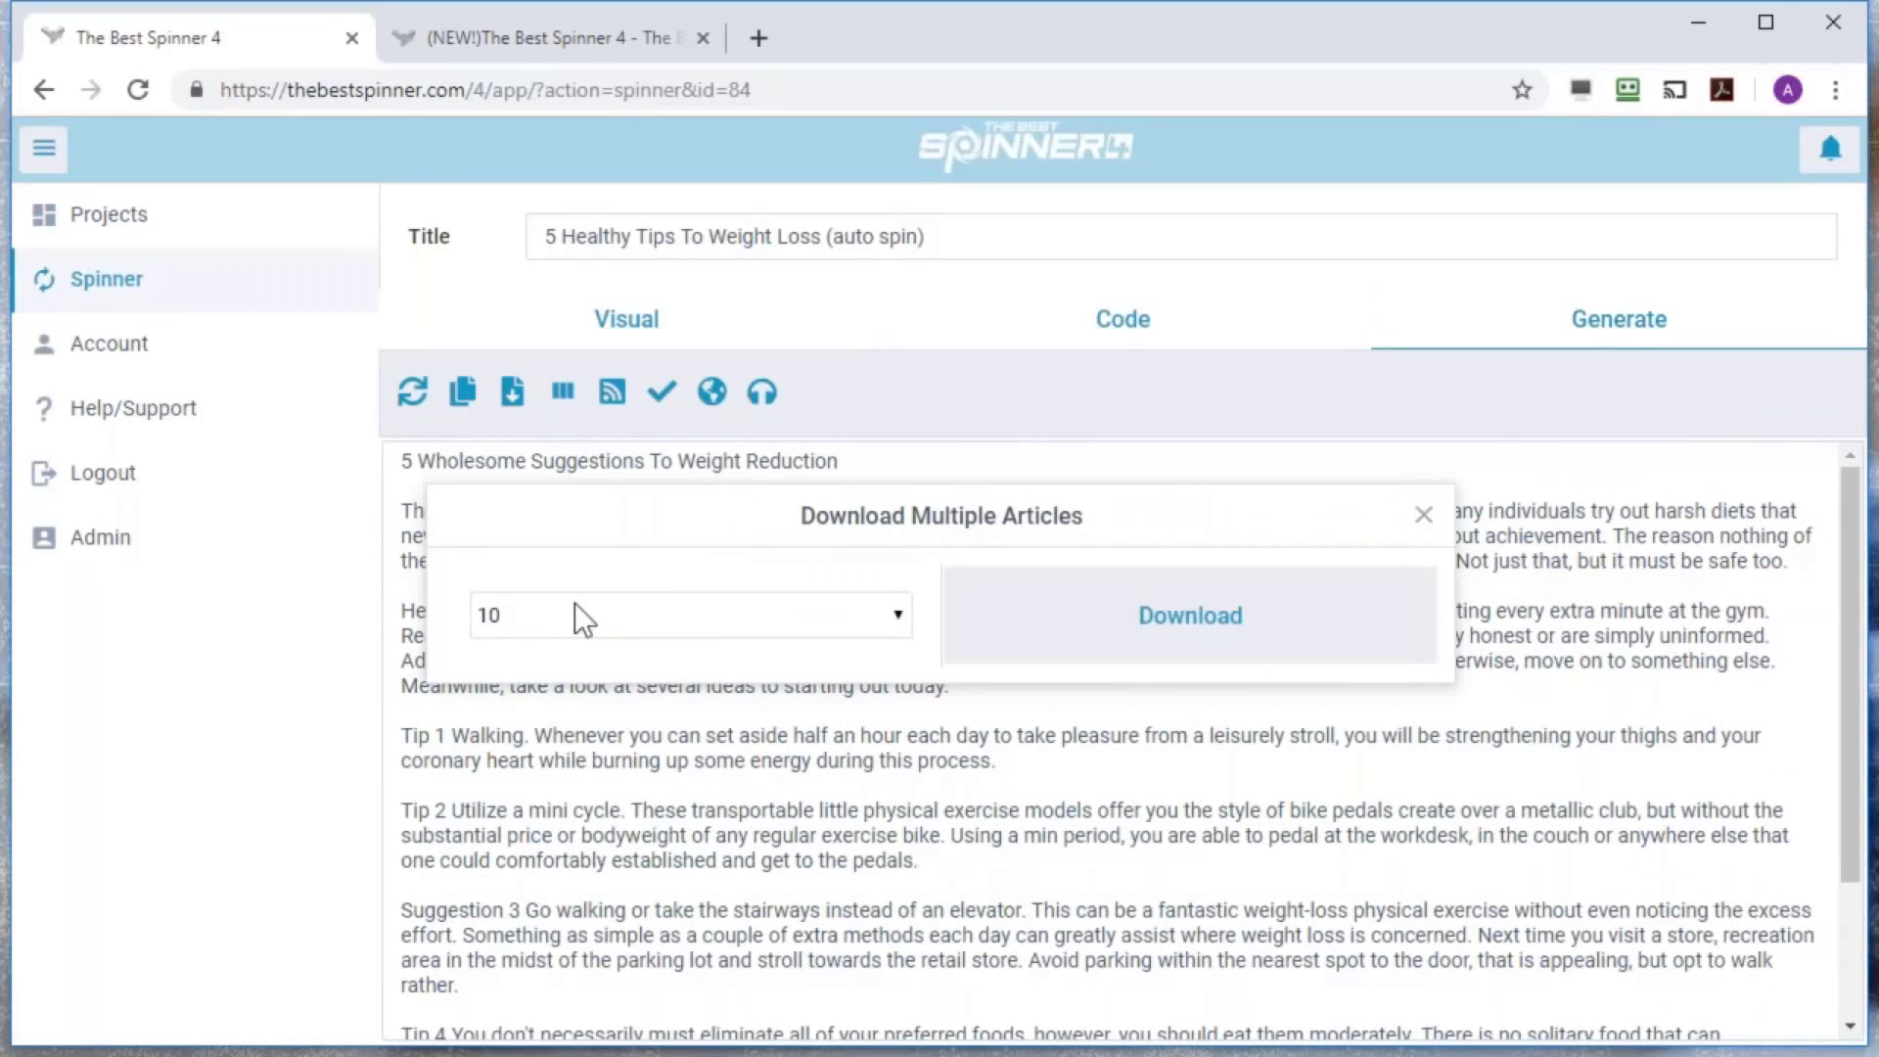
left_click(896, 616)
scroll(521, 368, "down", 1)
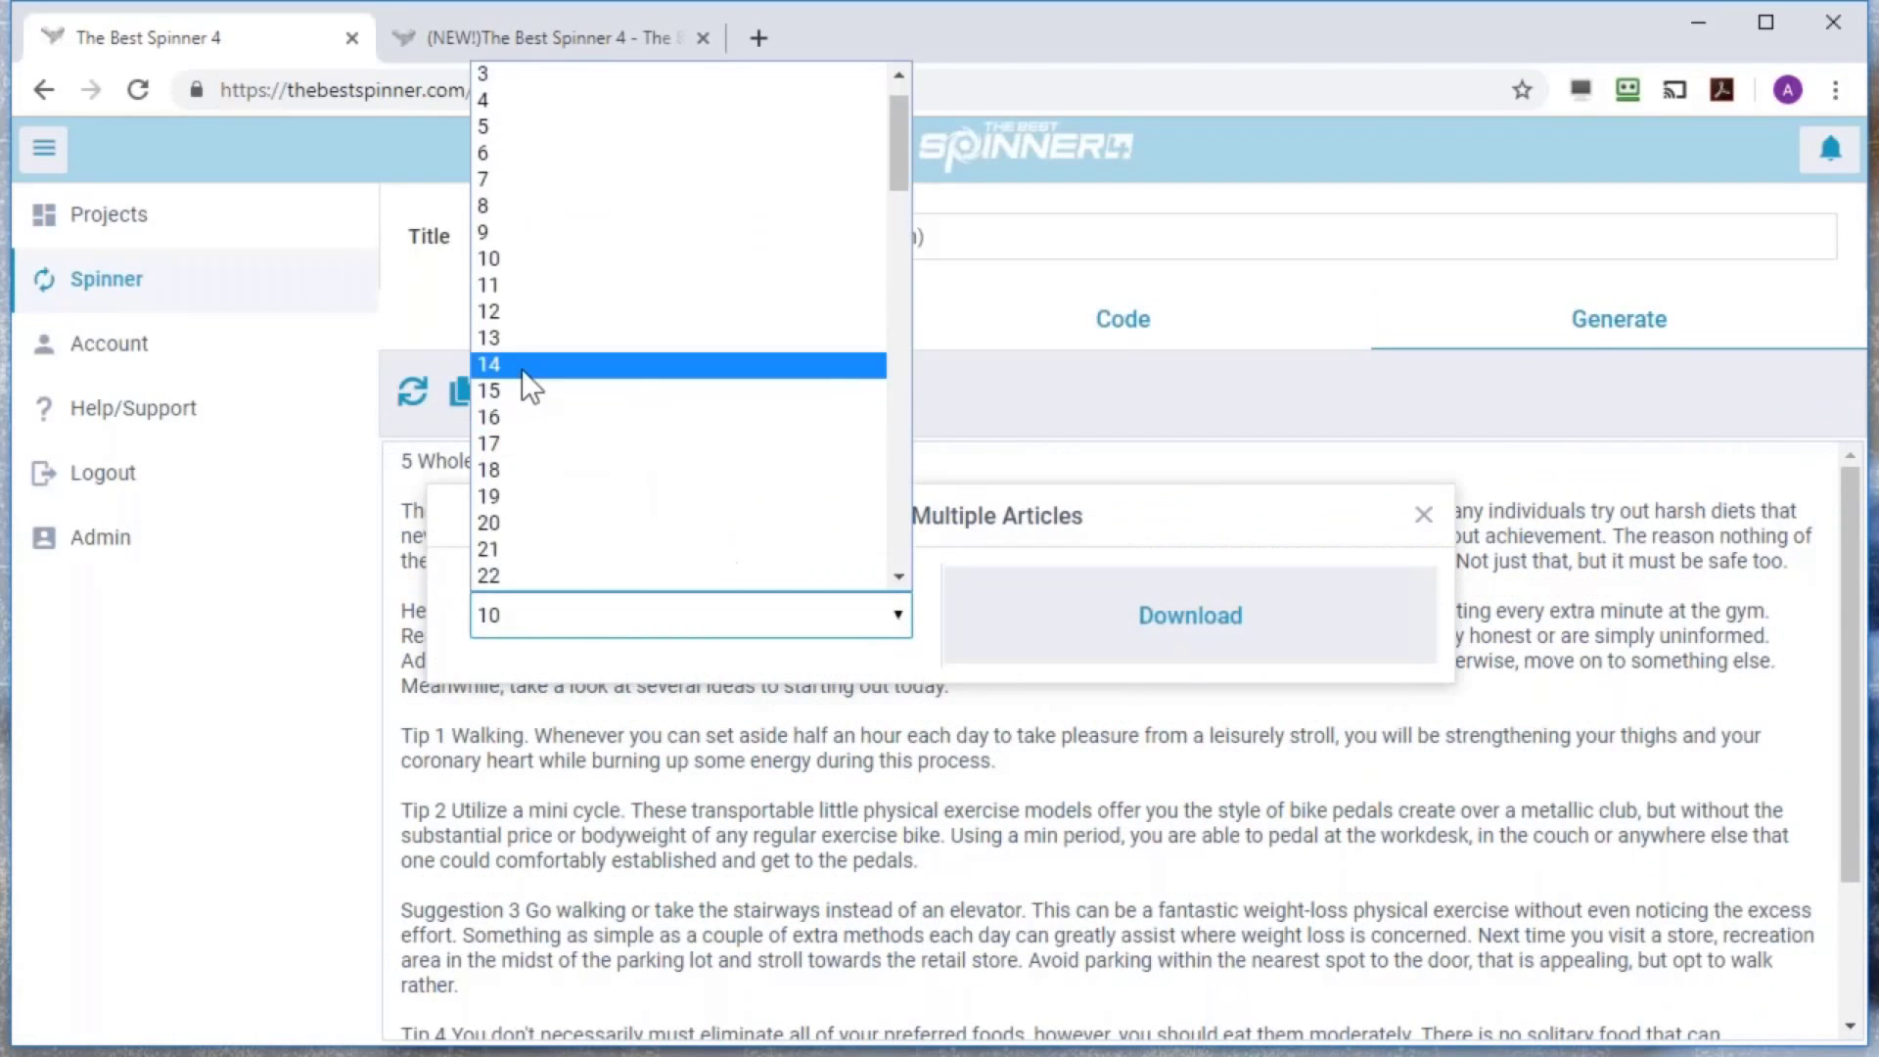
left_click(537, 521)
left_click(1221, 644)
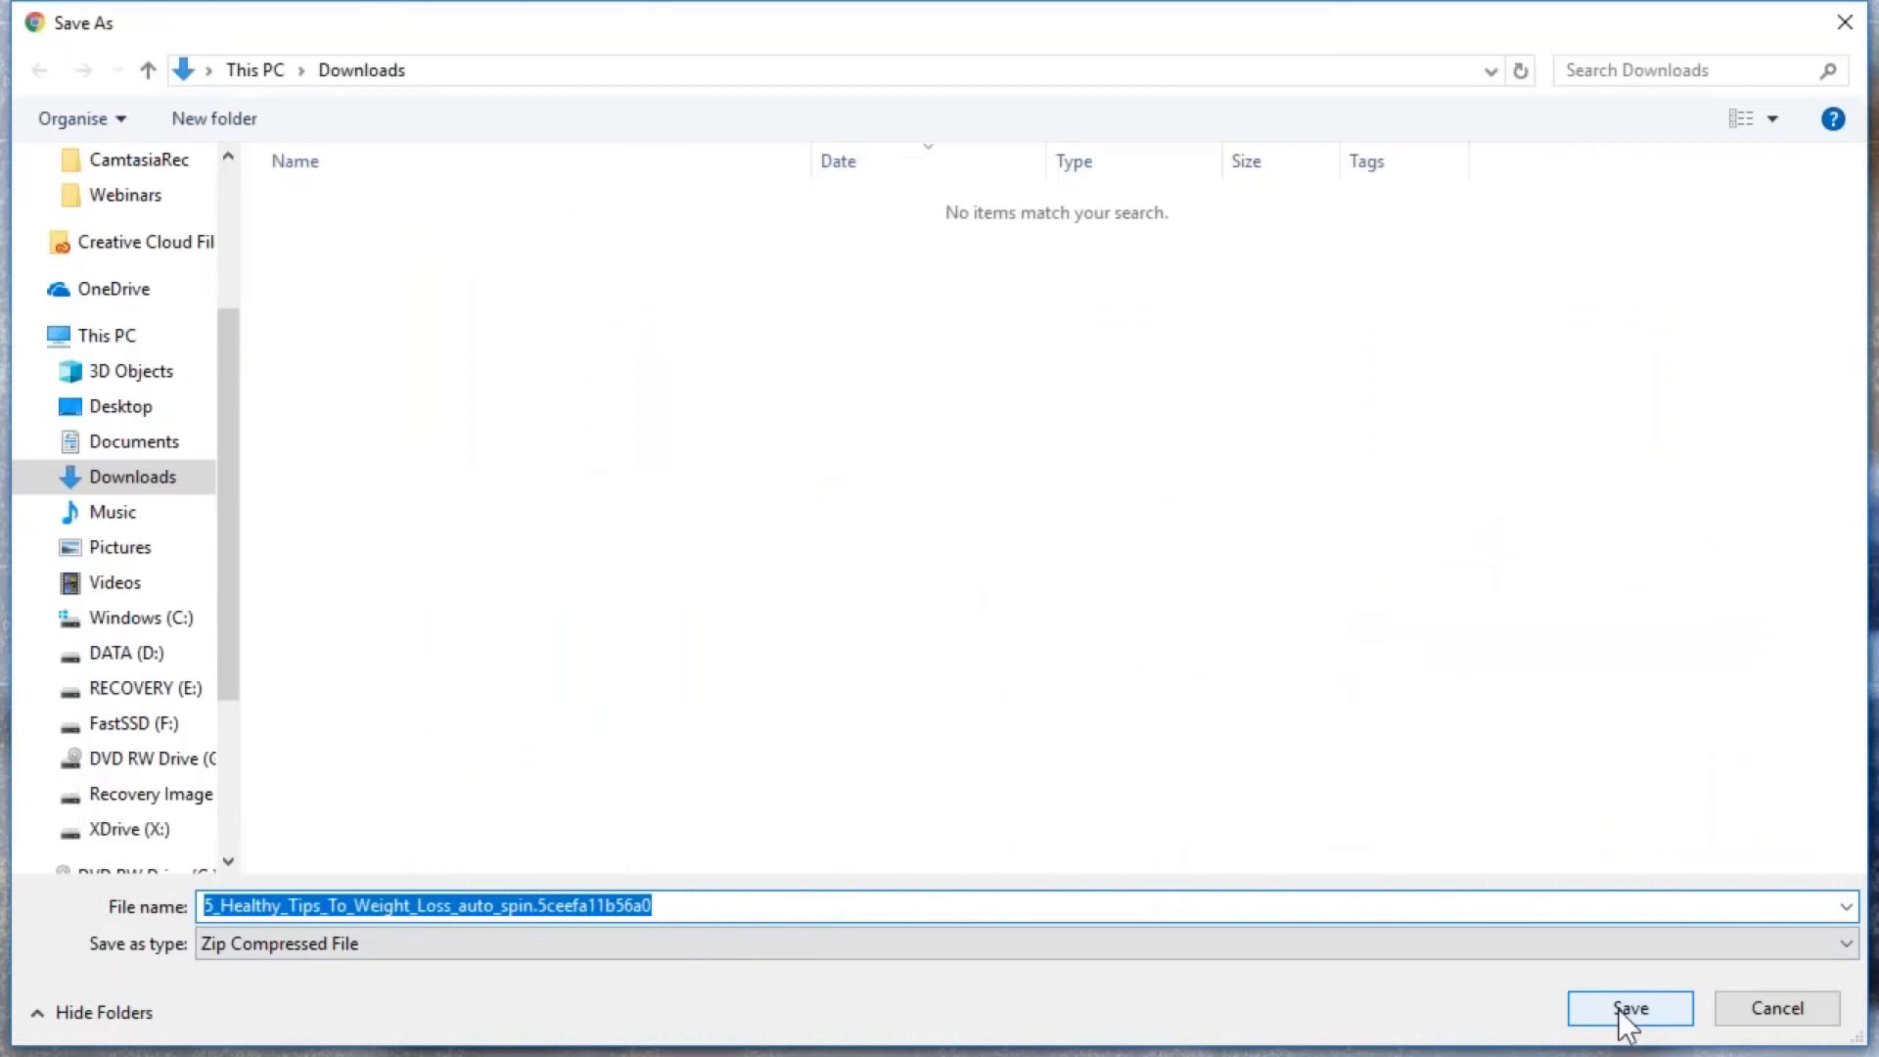
left_click(1618, 1008)
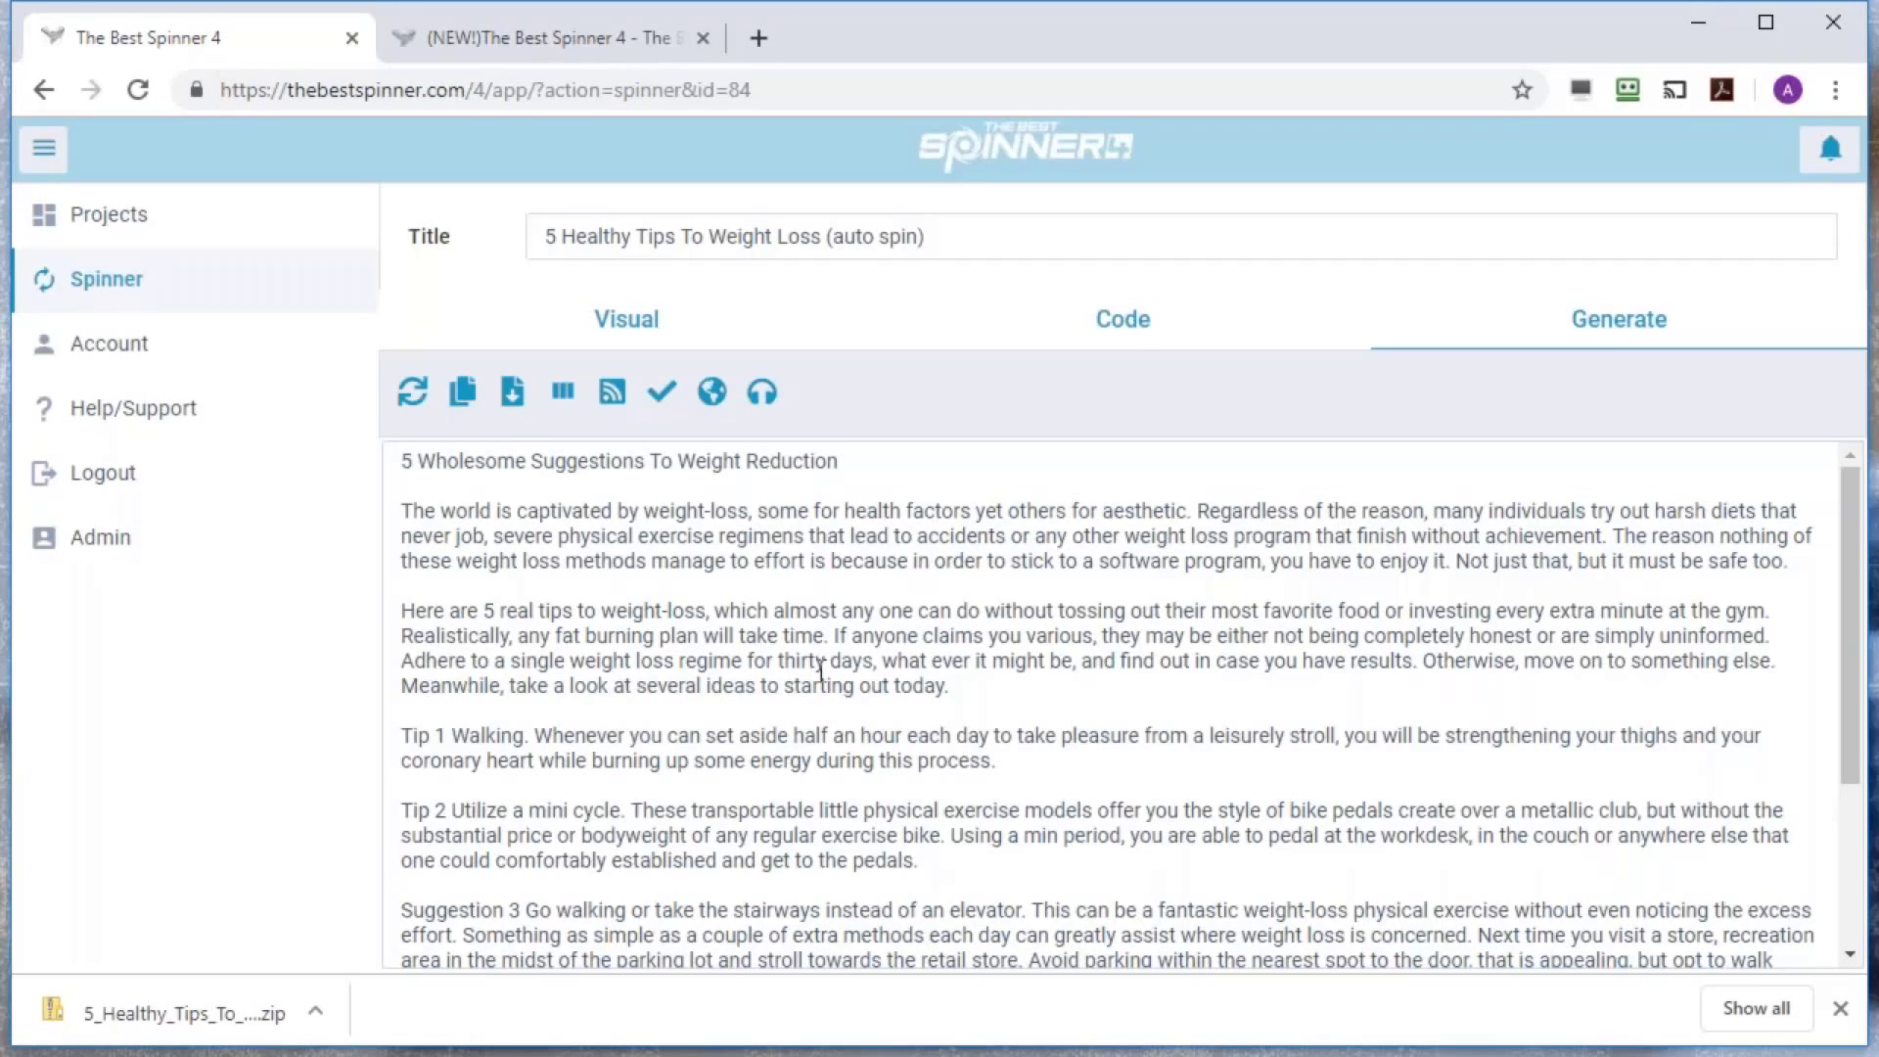
Translate the generated article from English to German and close the translation window
left_click(714, 393)
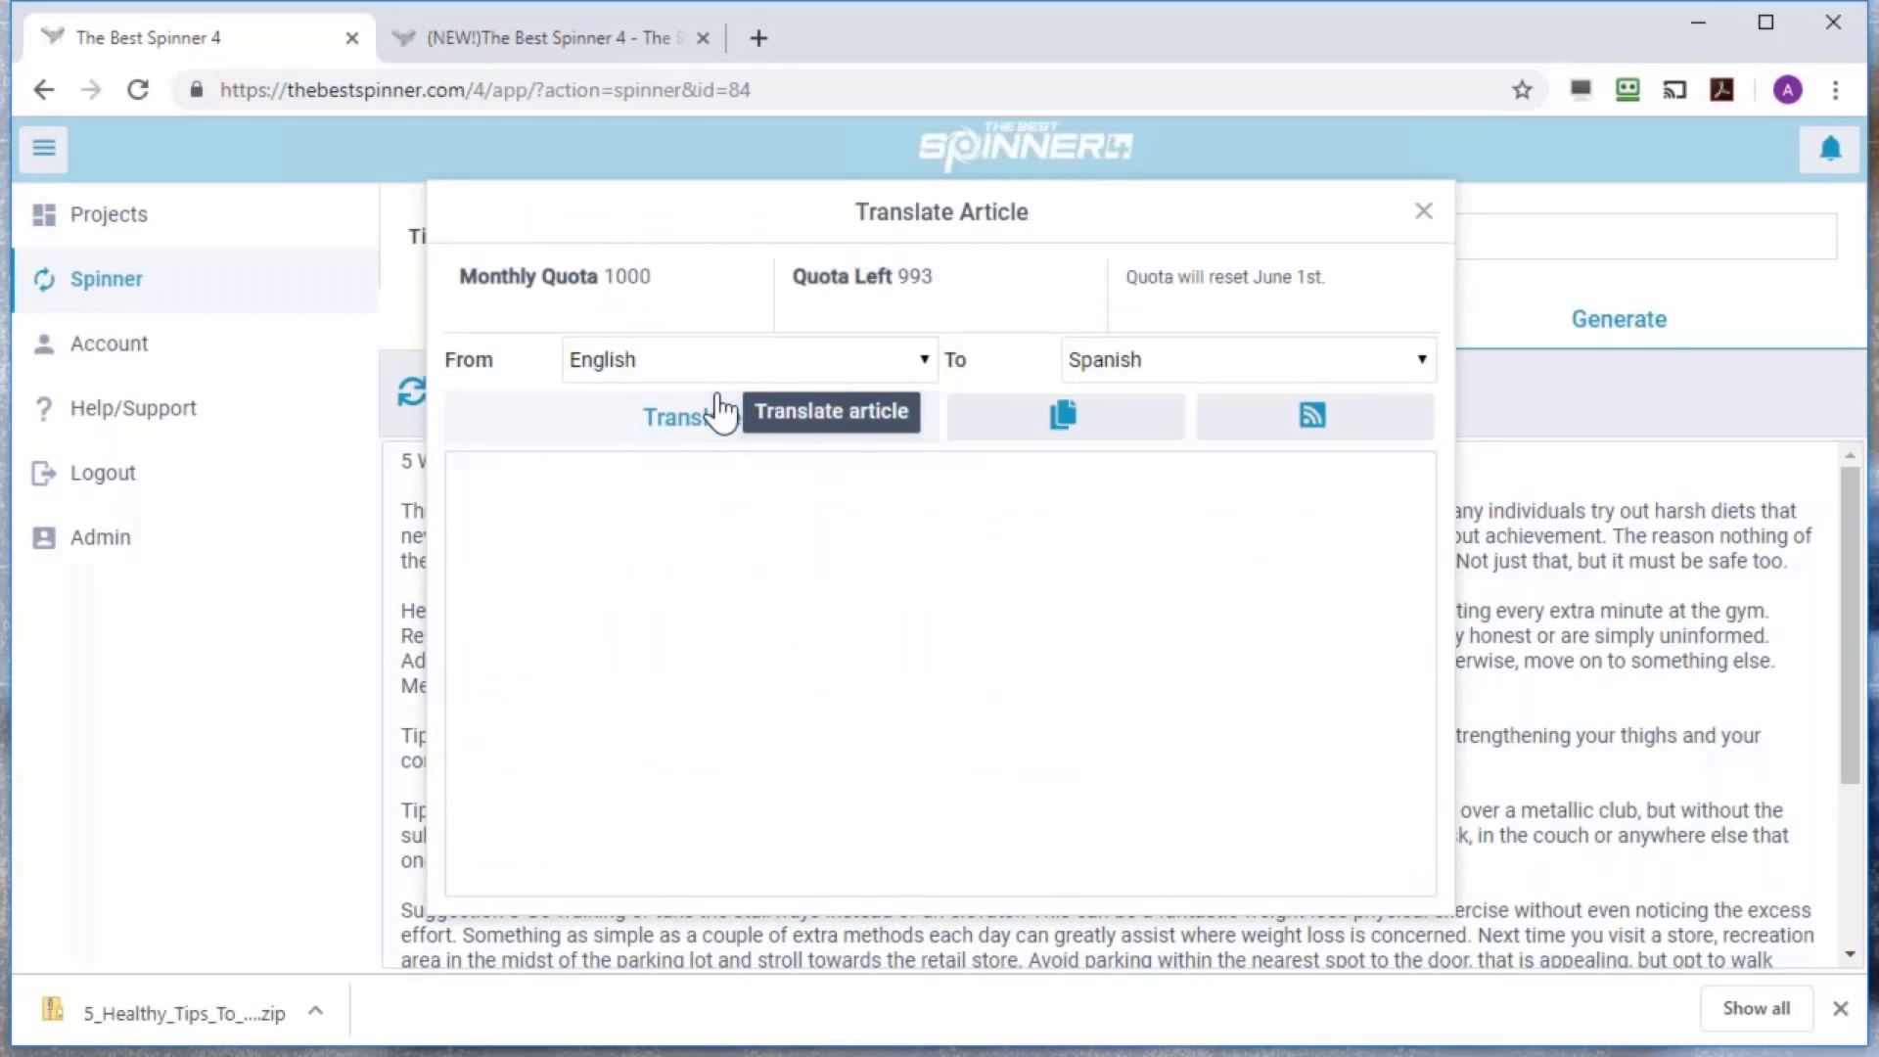
left_click(1190, 362)
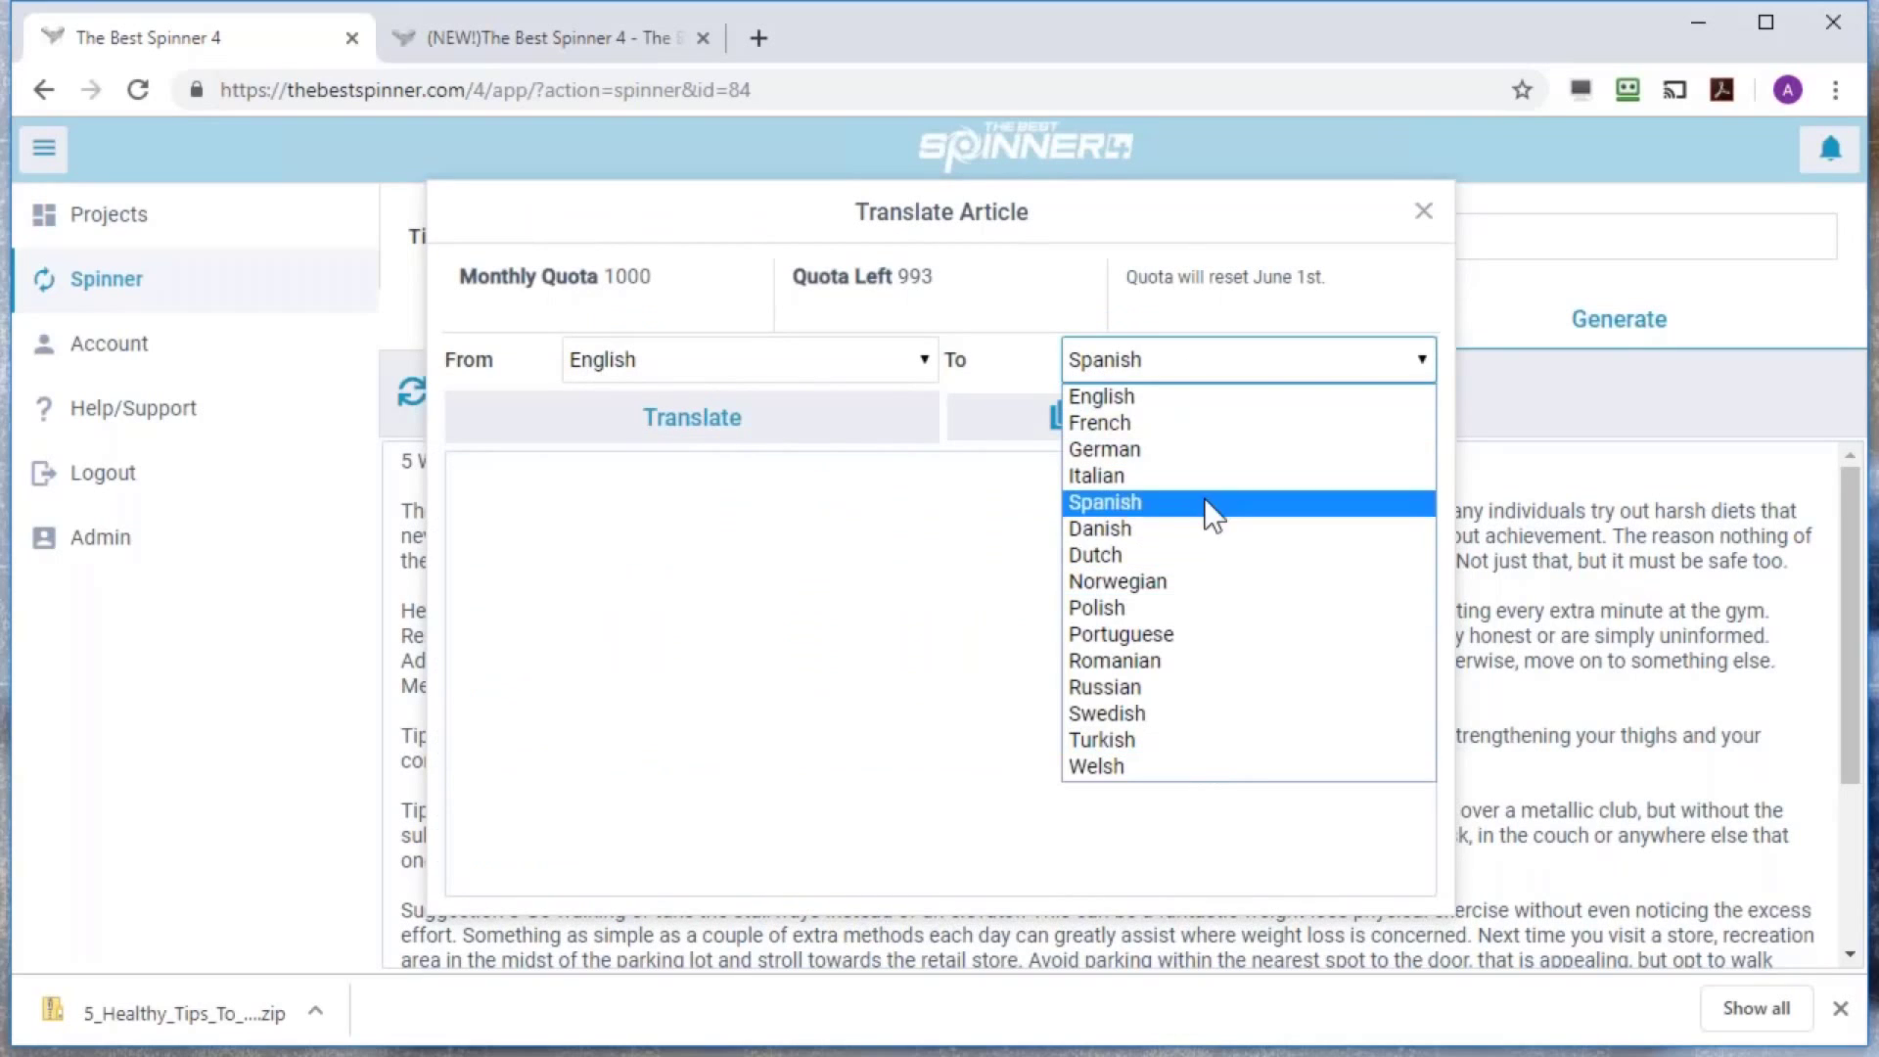
left_click(1175, 449)
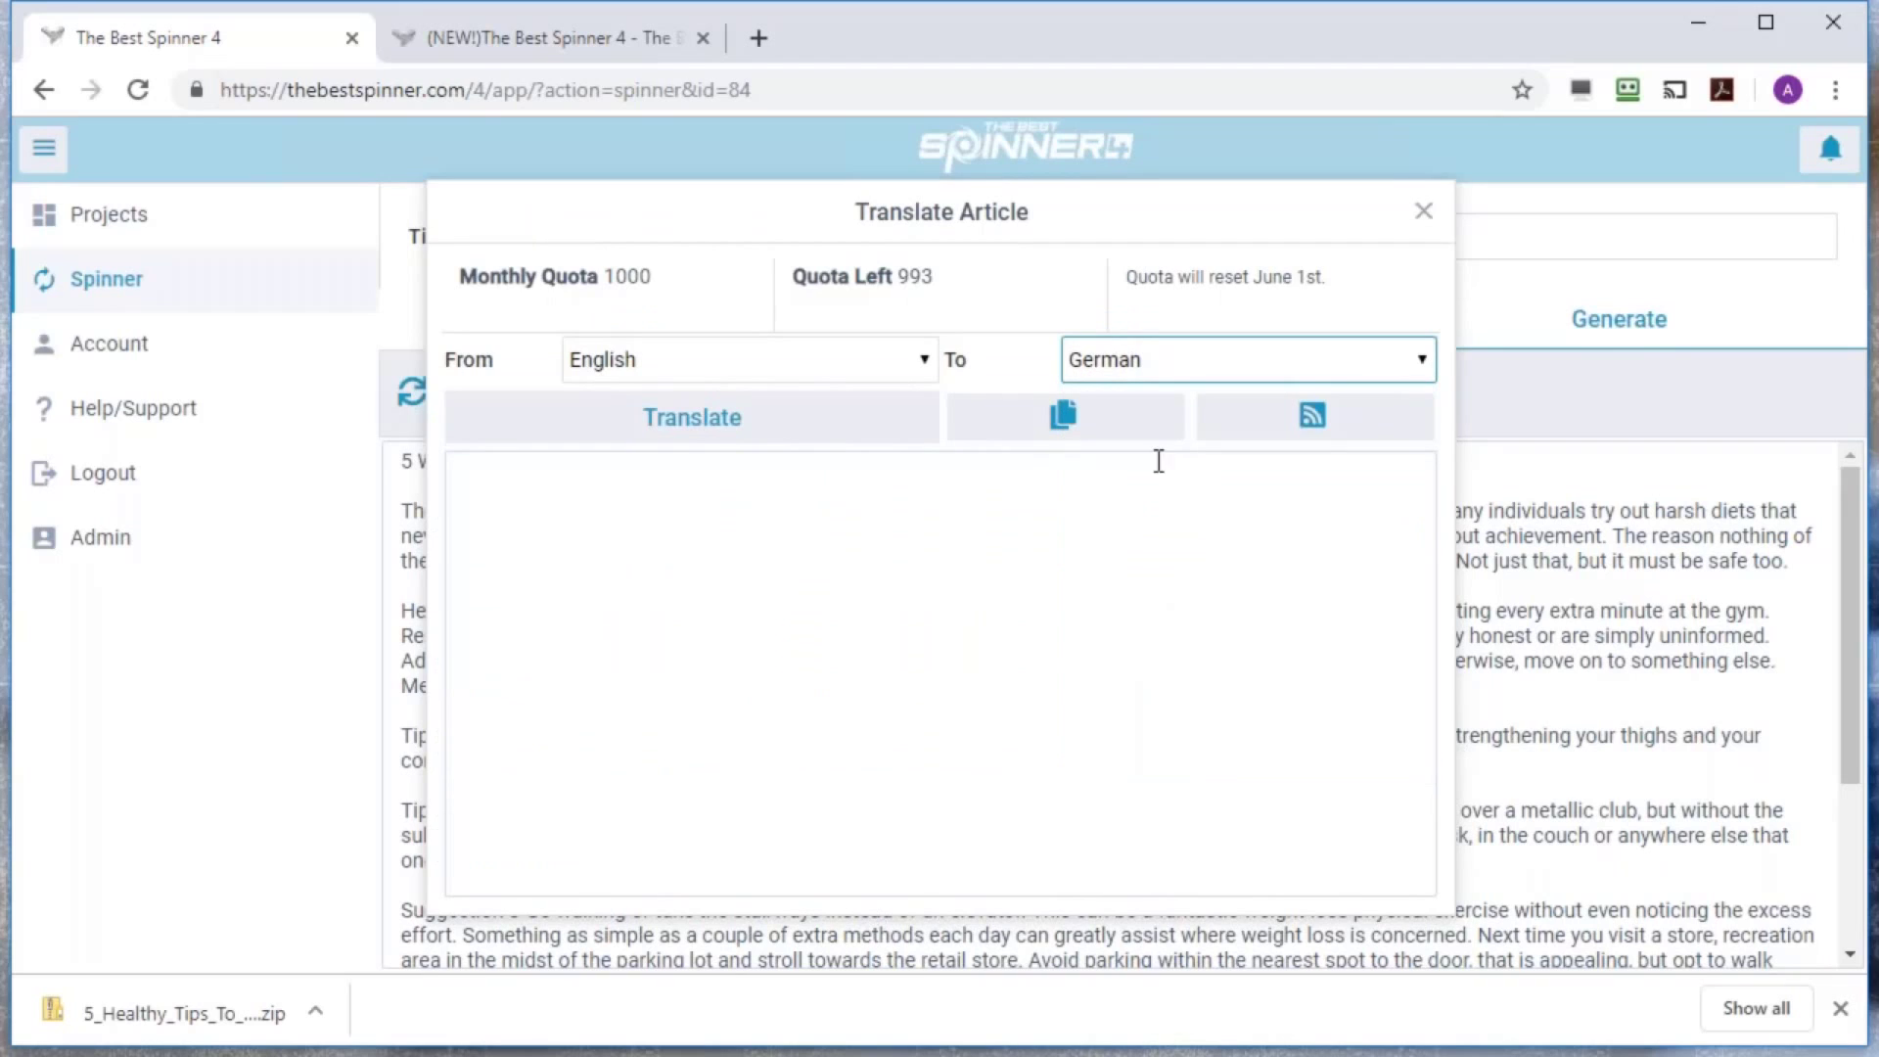
left_click(694, 437)
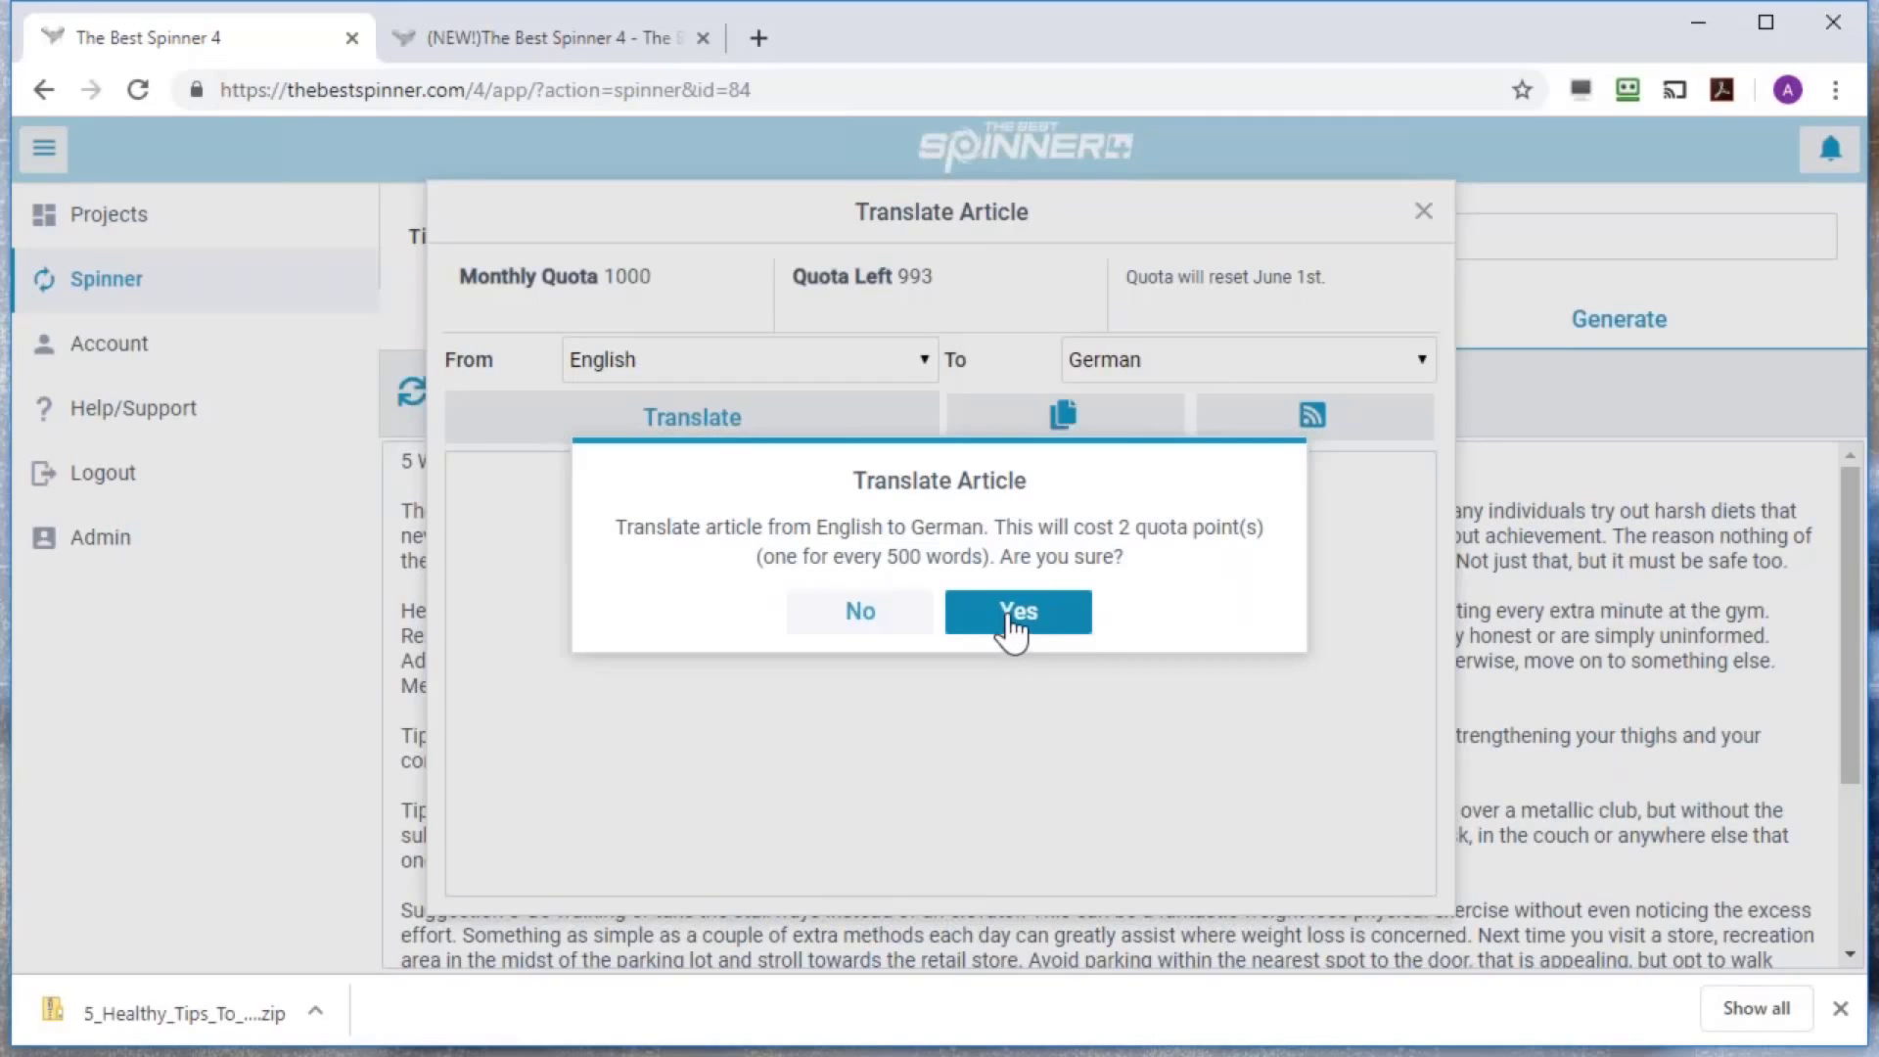
left_click(1016, 630)
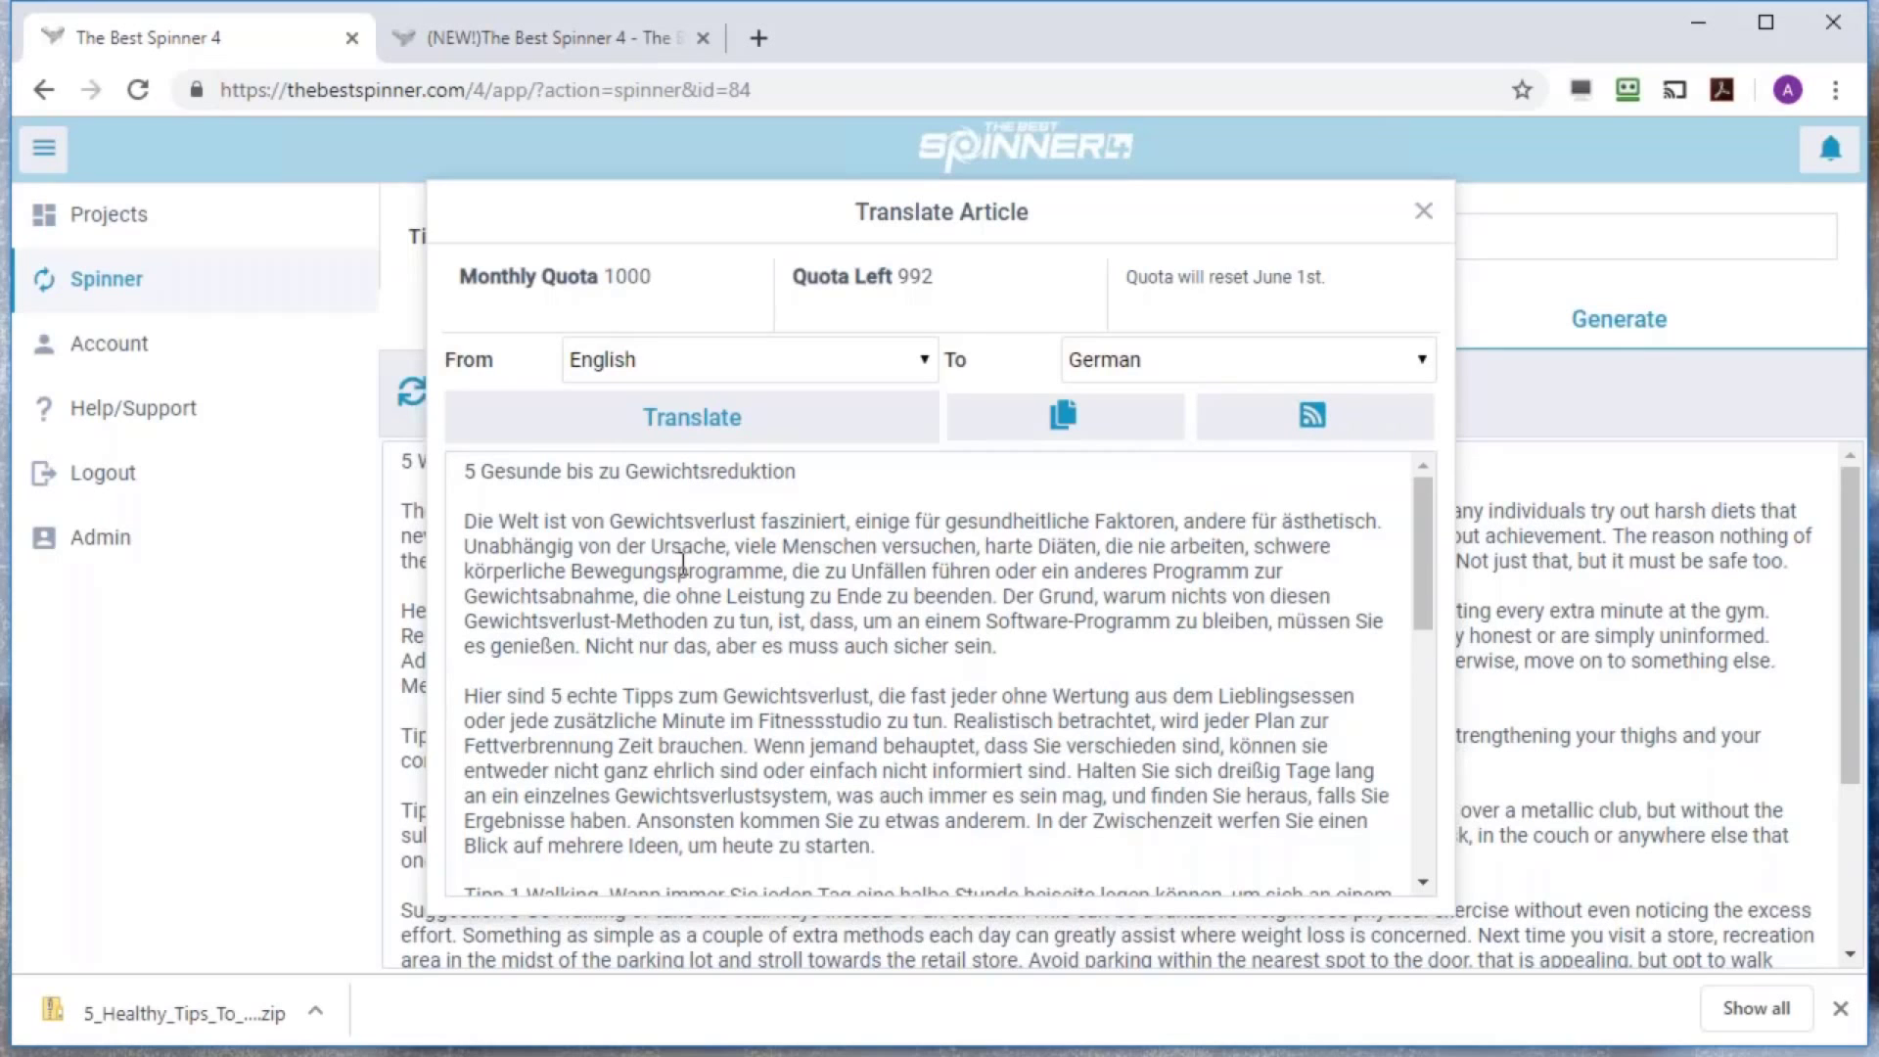
left_click(1424, 211)
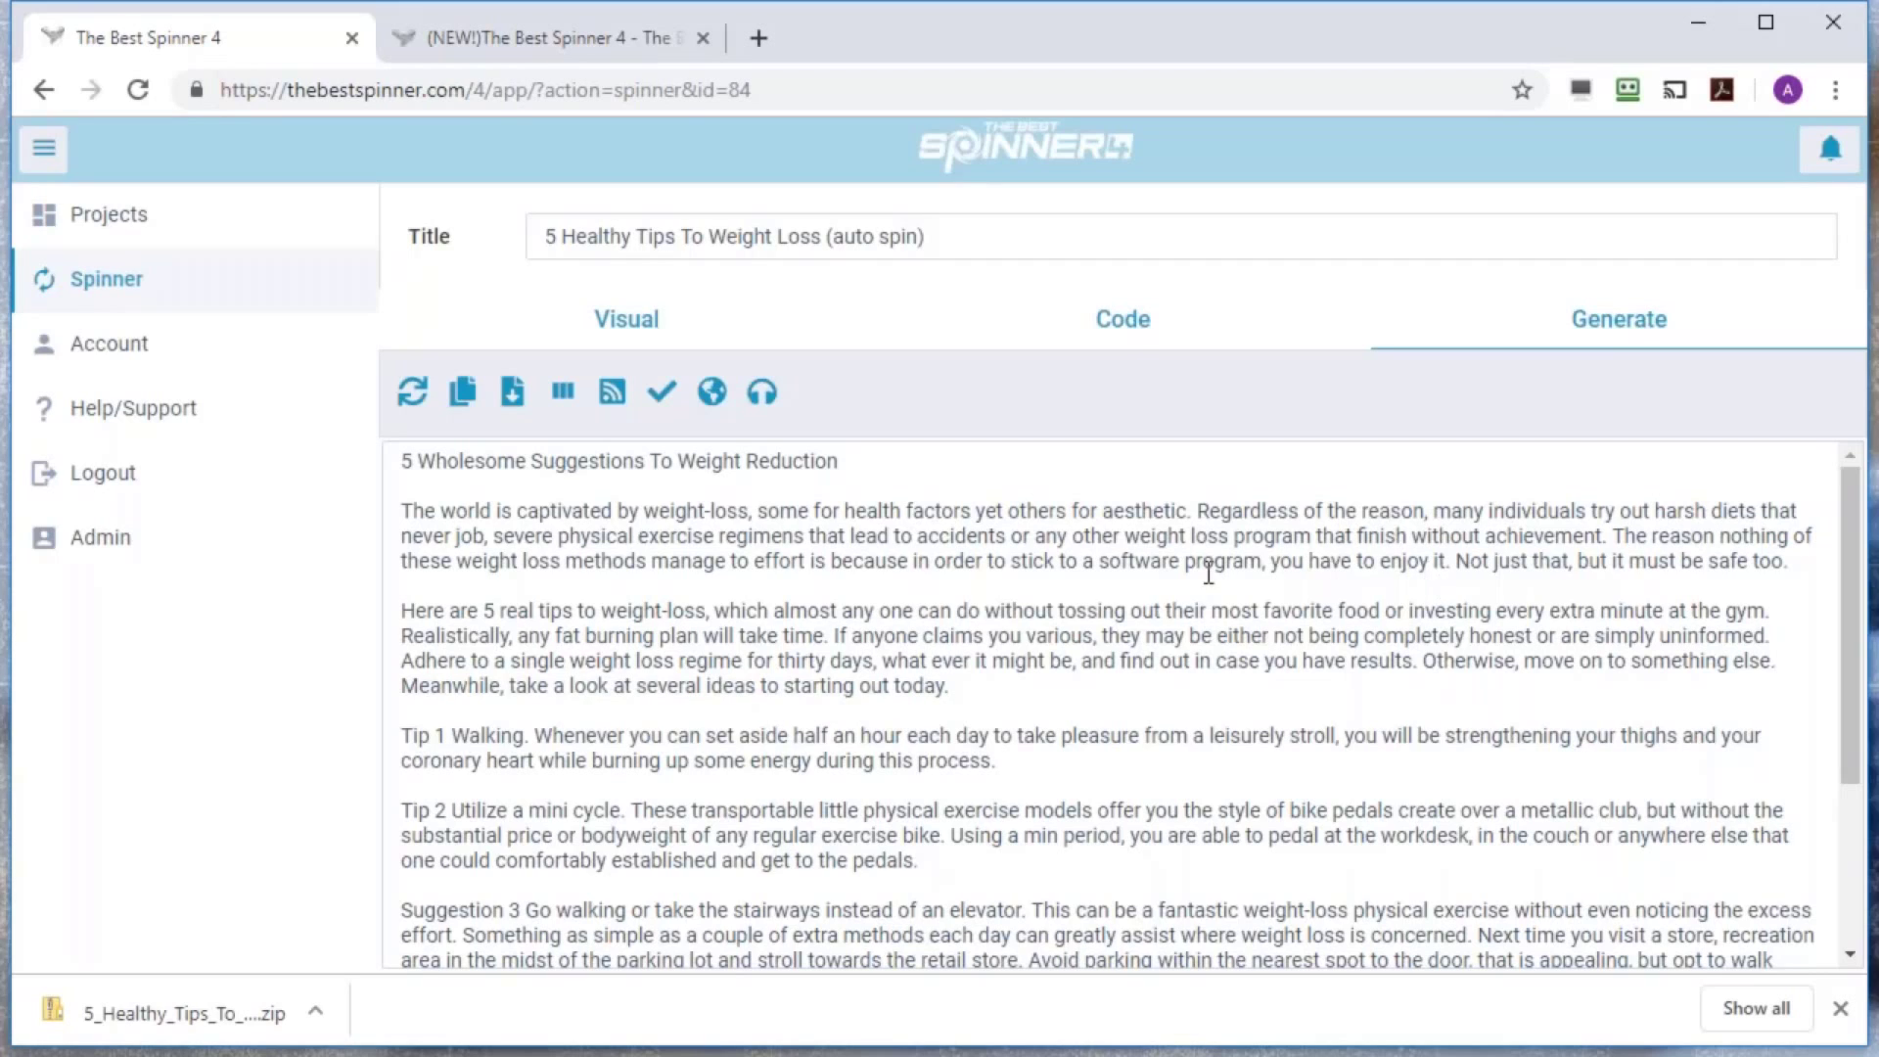
Try to convert the generated article to an MP3 with the voice "(English, US) Matthew, Male"
left_click(765, 409)
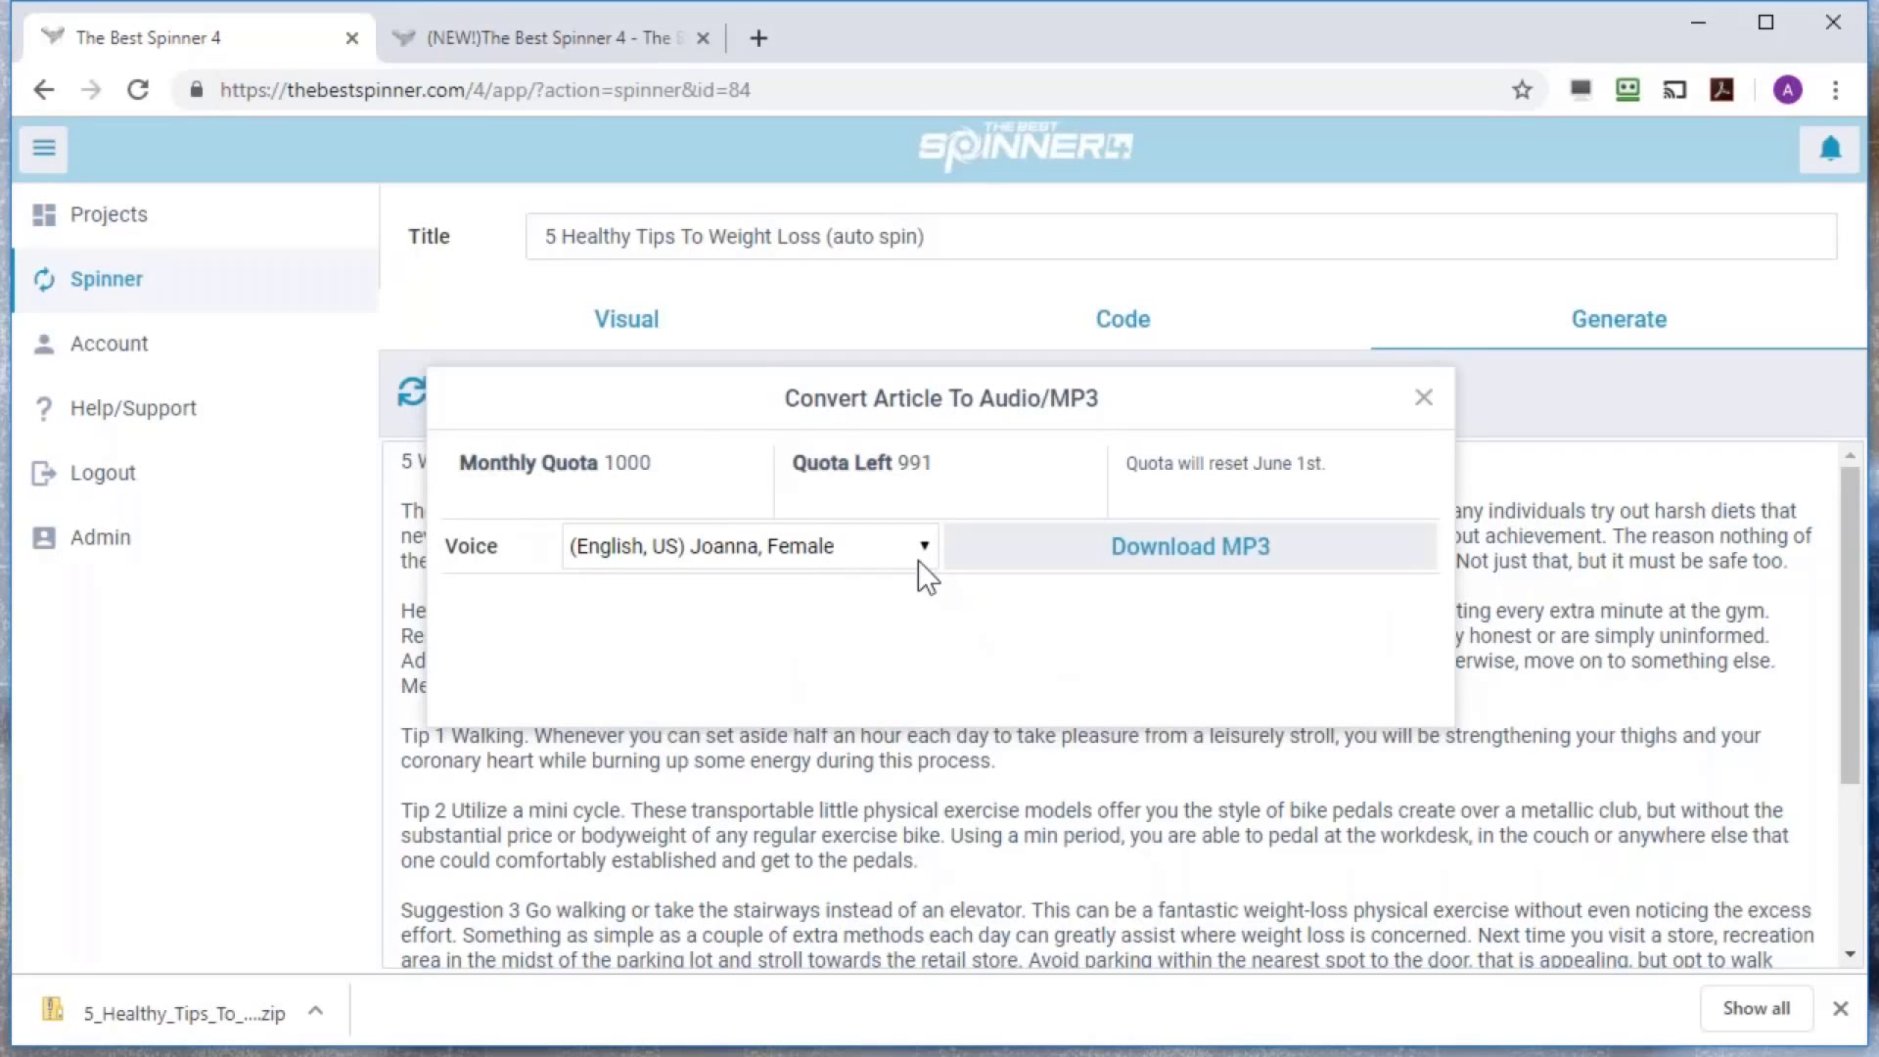
left_click(921, 556)
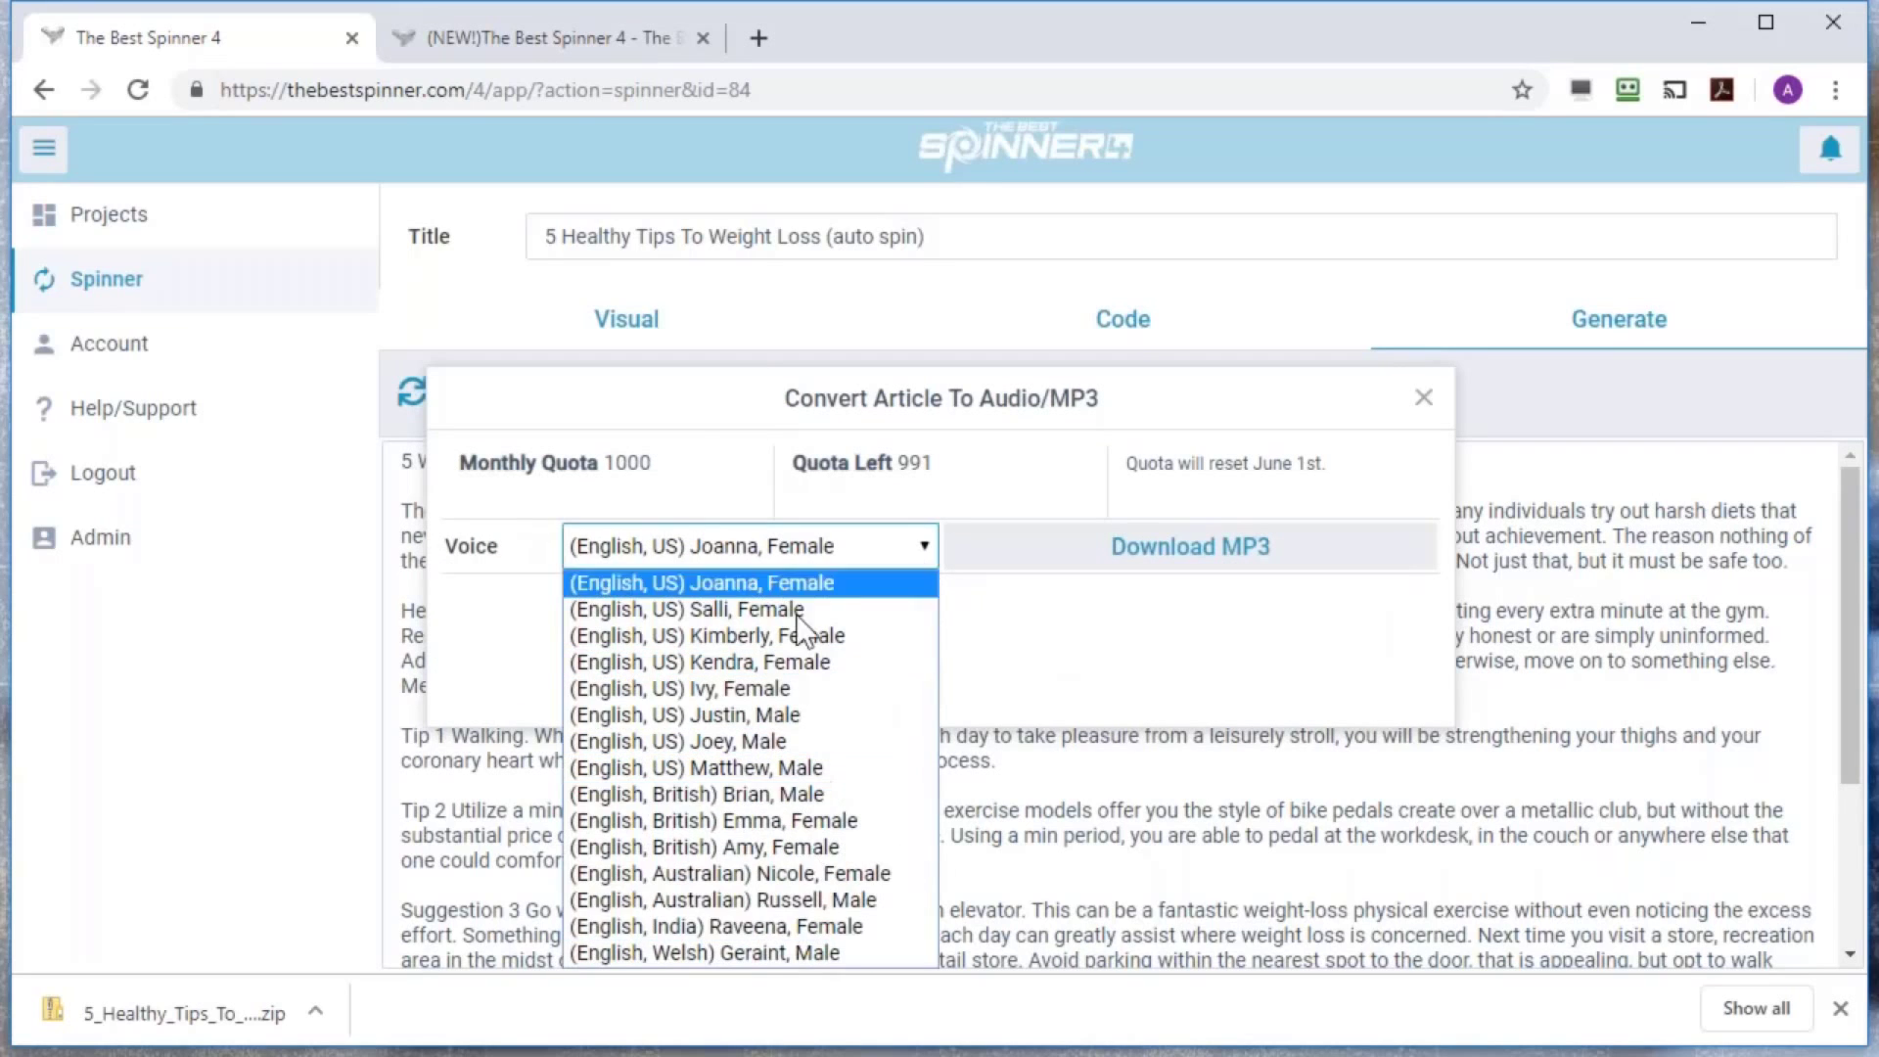
left_click(791, 769)
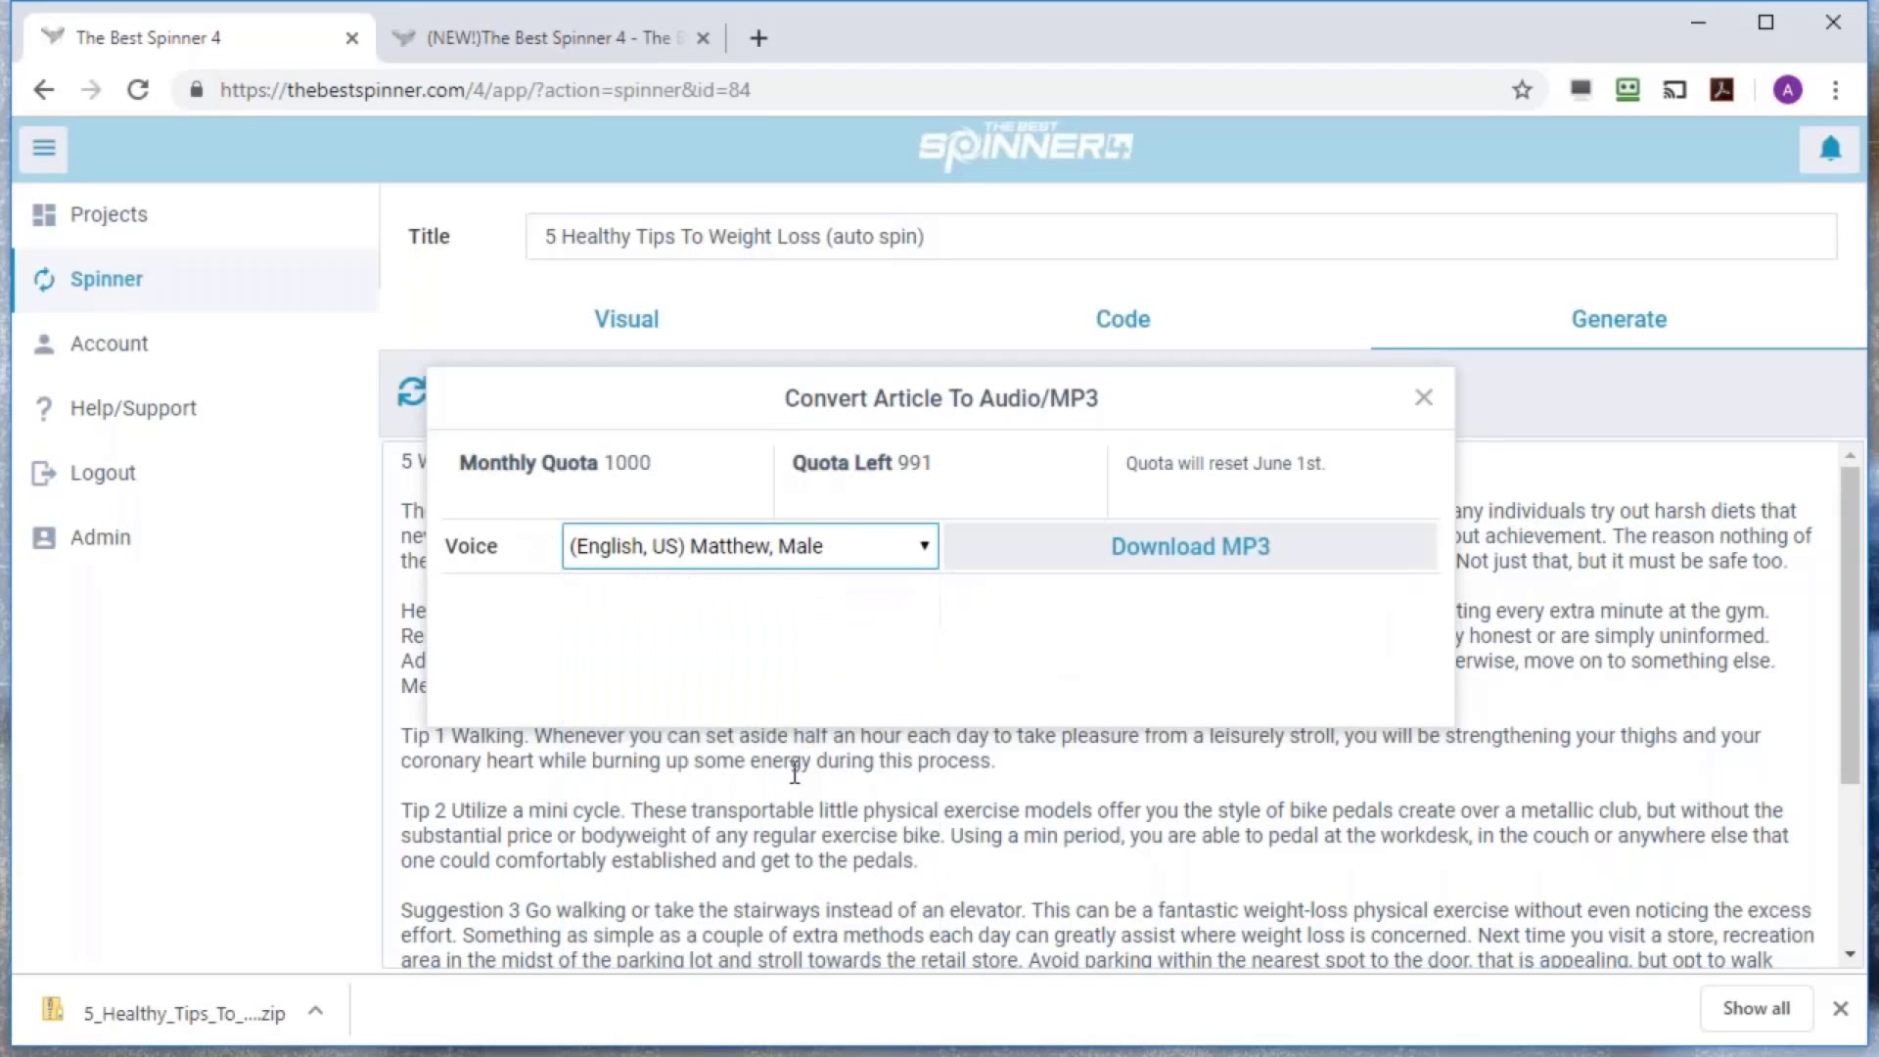
left_click(903, 546)
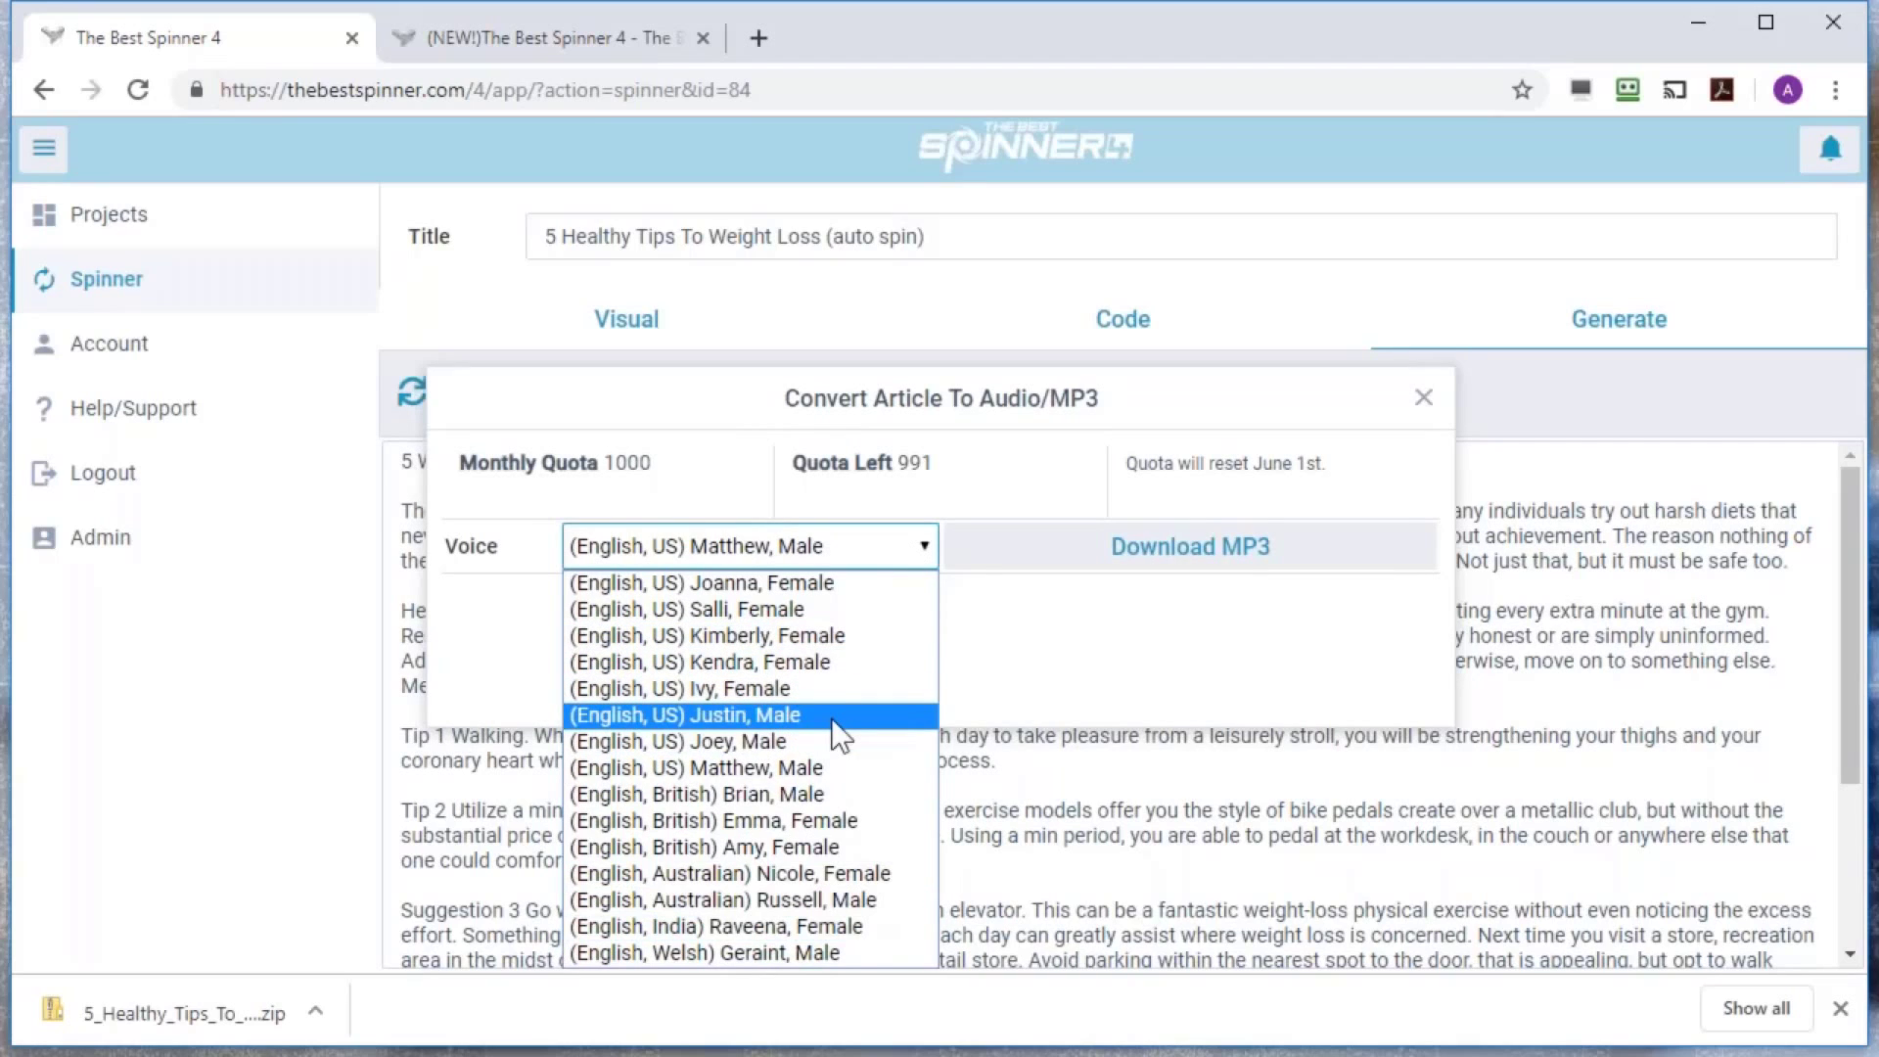
left_click(825, 769)
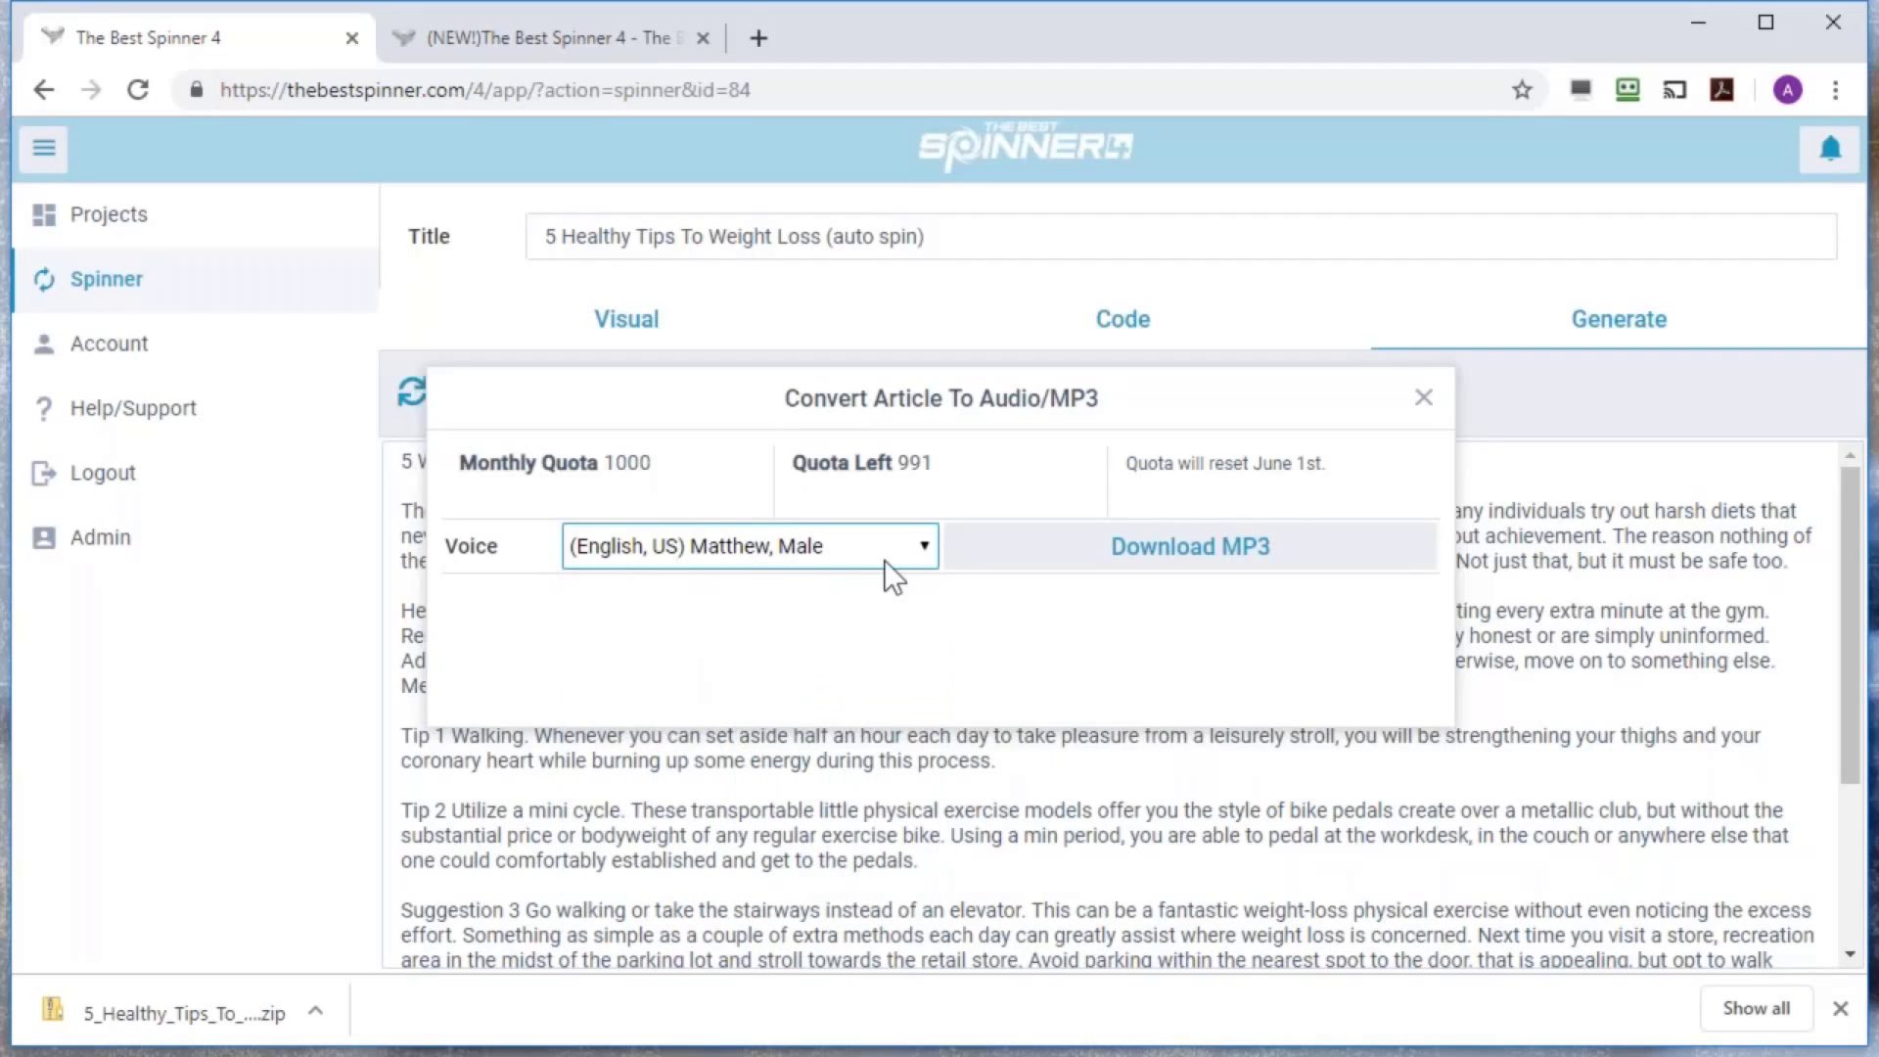
left_click(1139, 564)
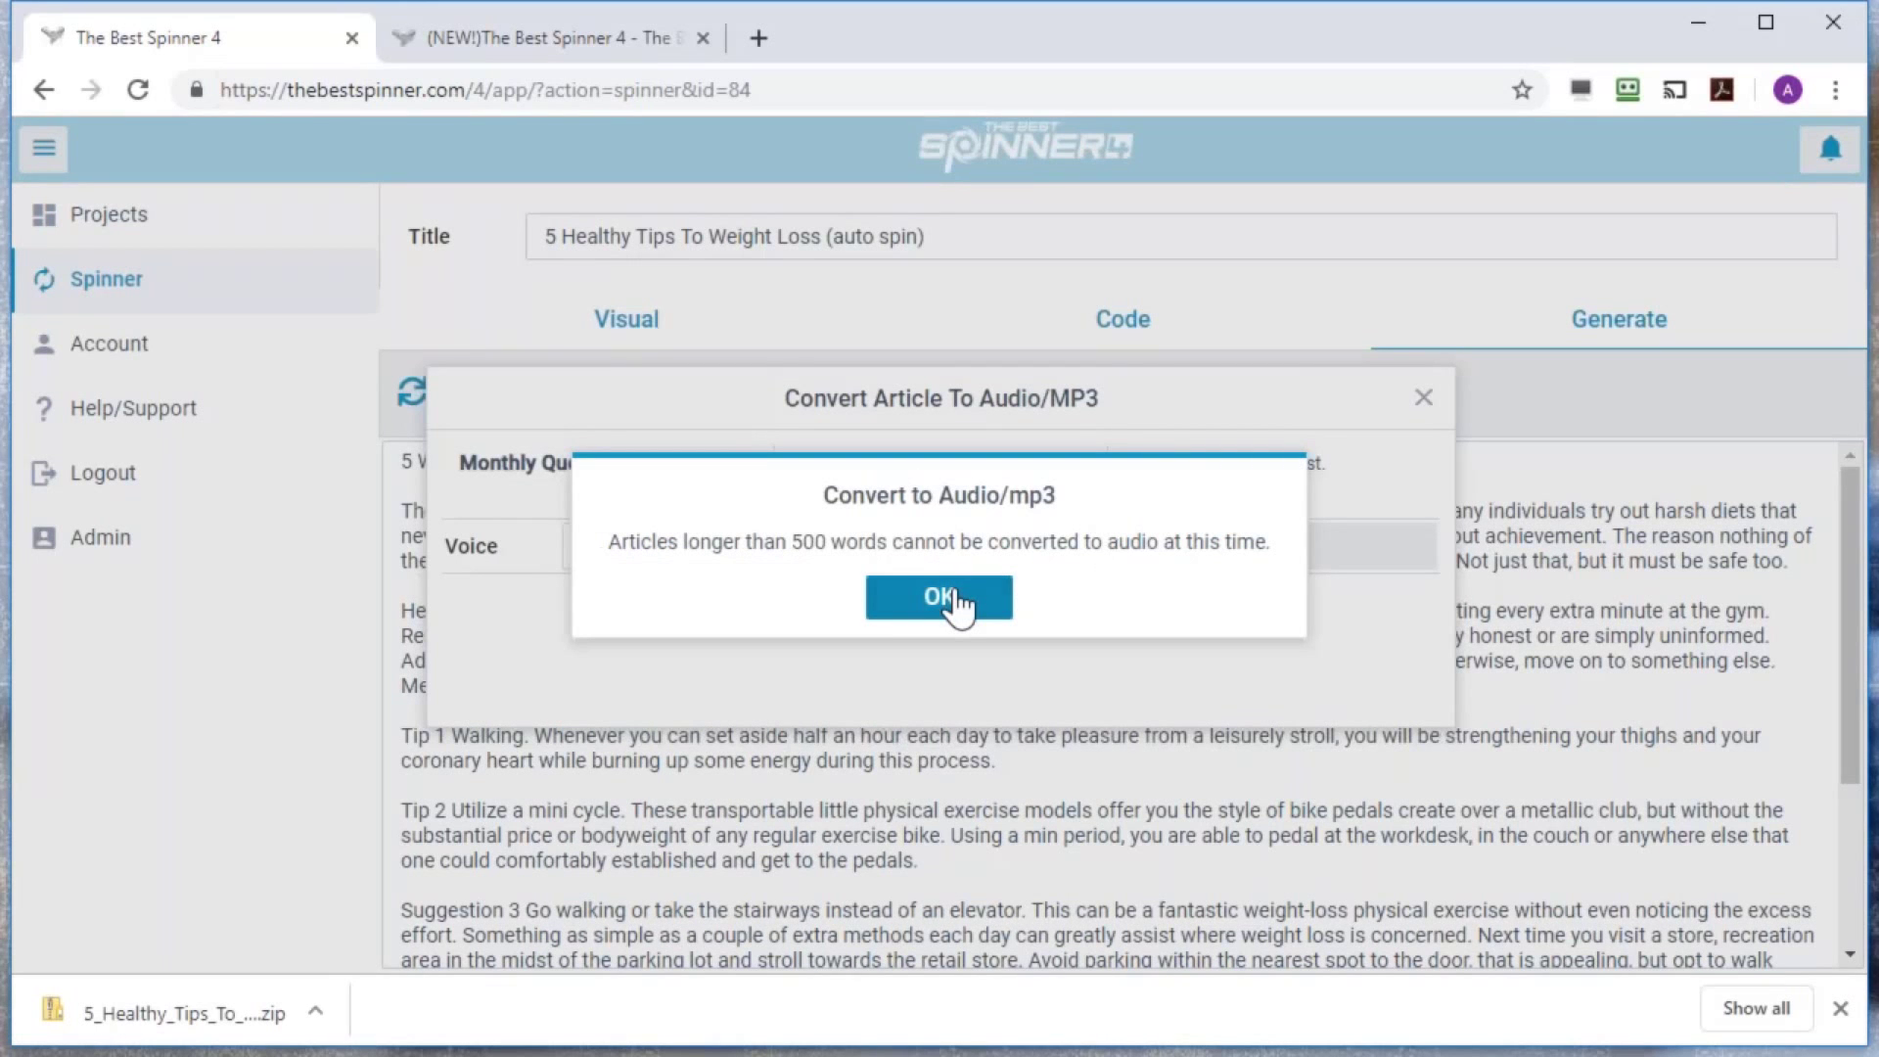
left_click(957, 607)
left_click(1424, 398)
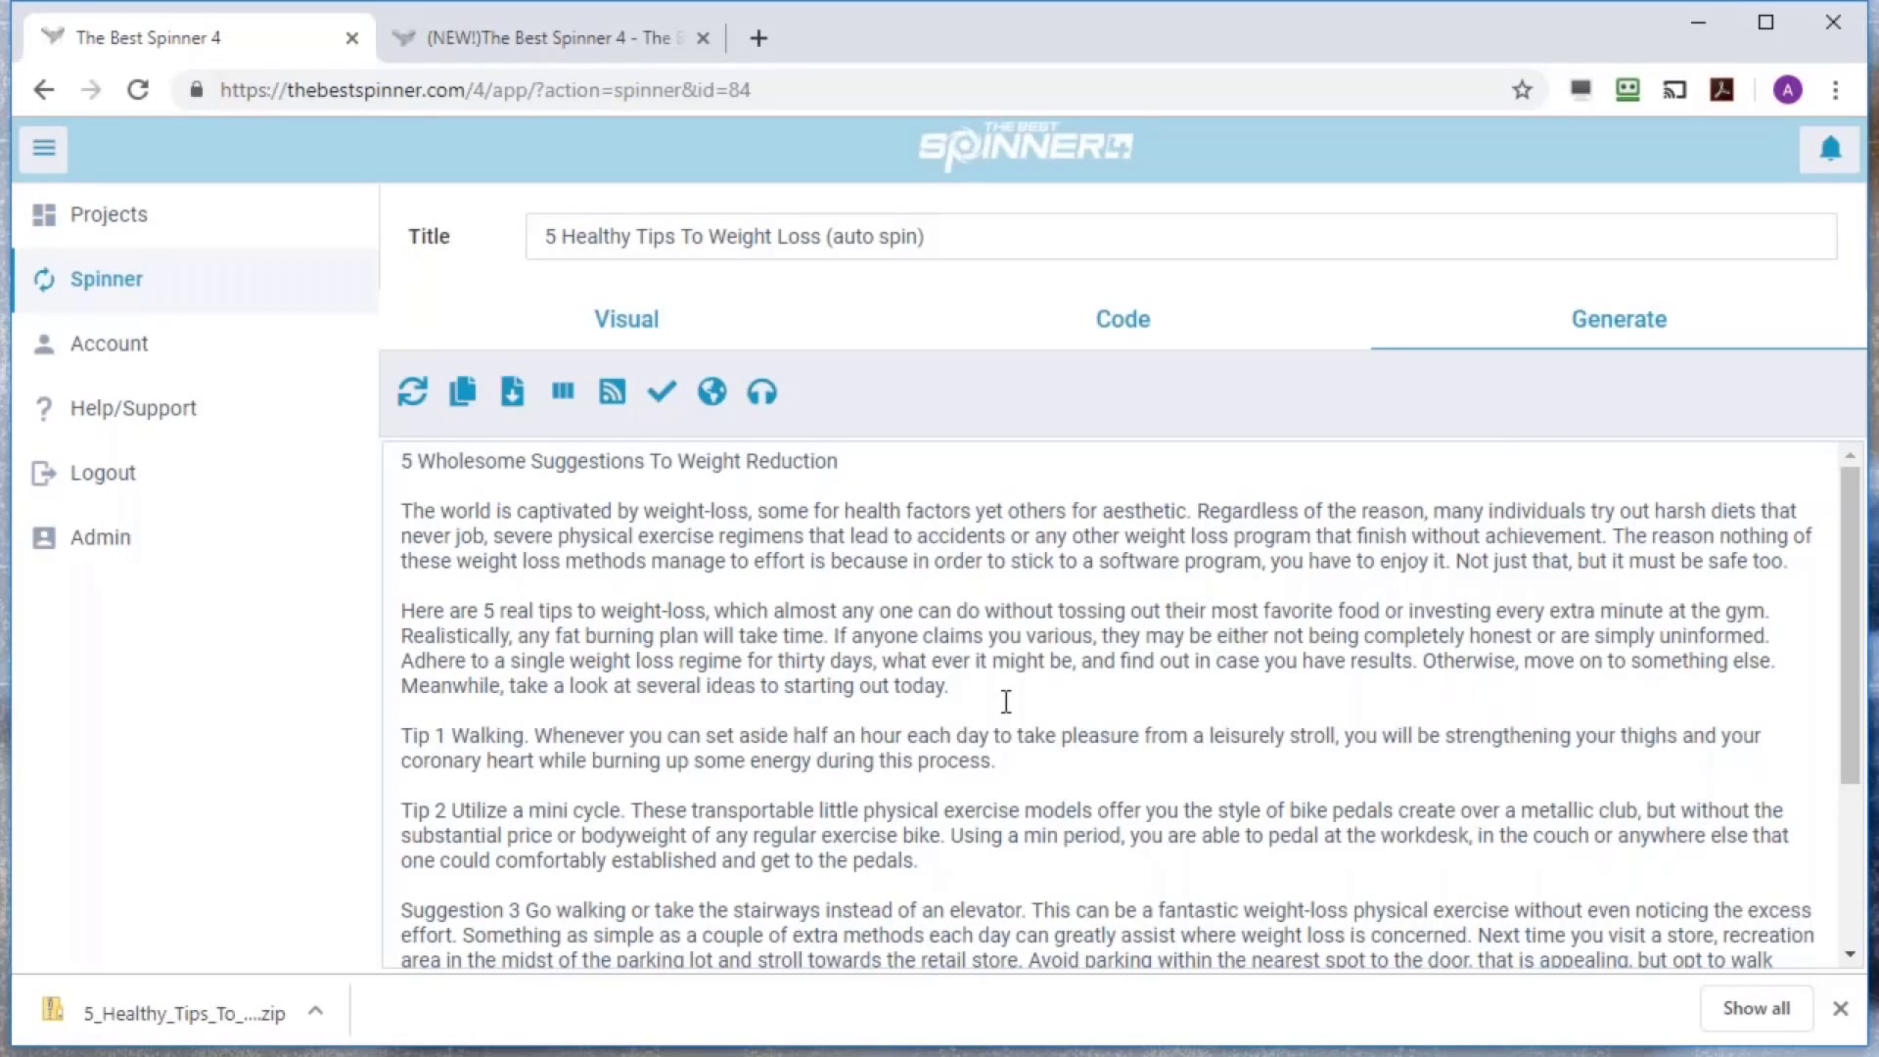
Post the generated article to the mwsftt.com/demo1 blog in the Weight Loss category with the status Publish
left_click(612, 394)
left_click(1202, 443)
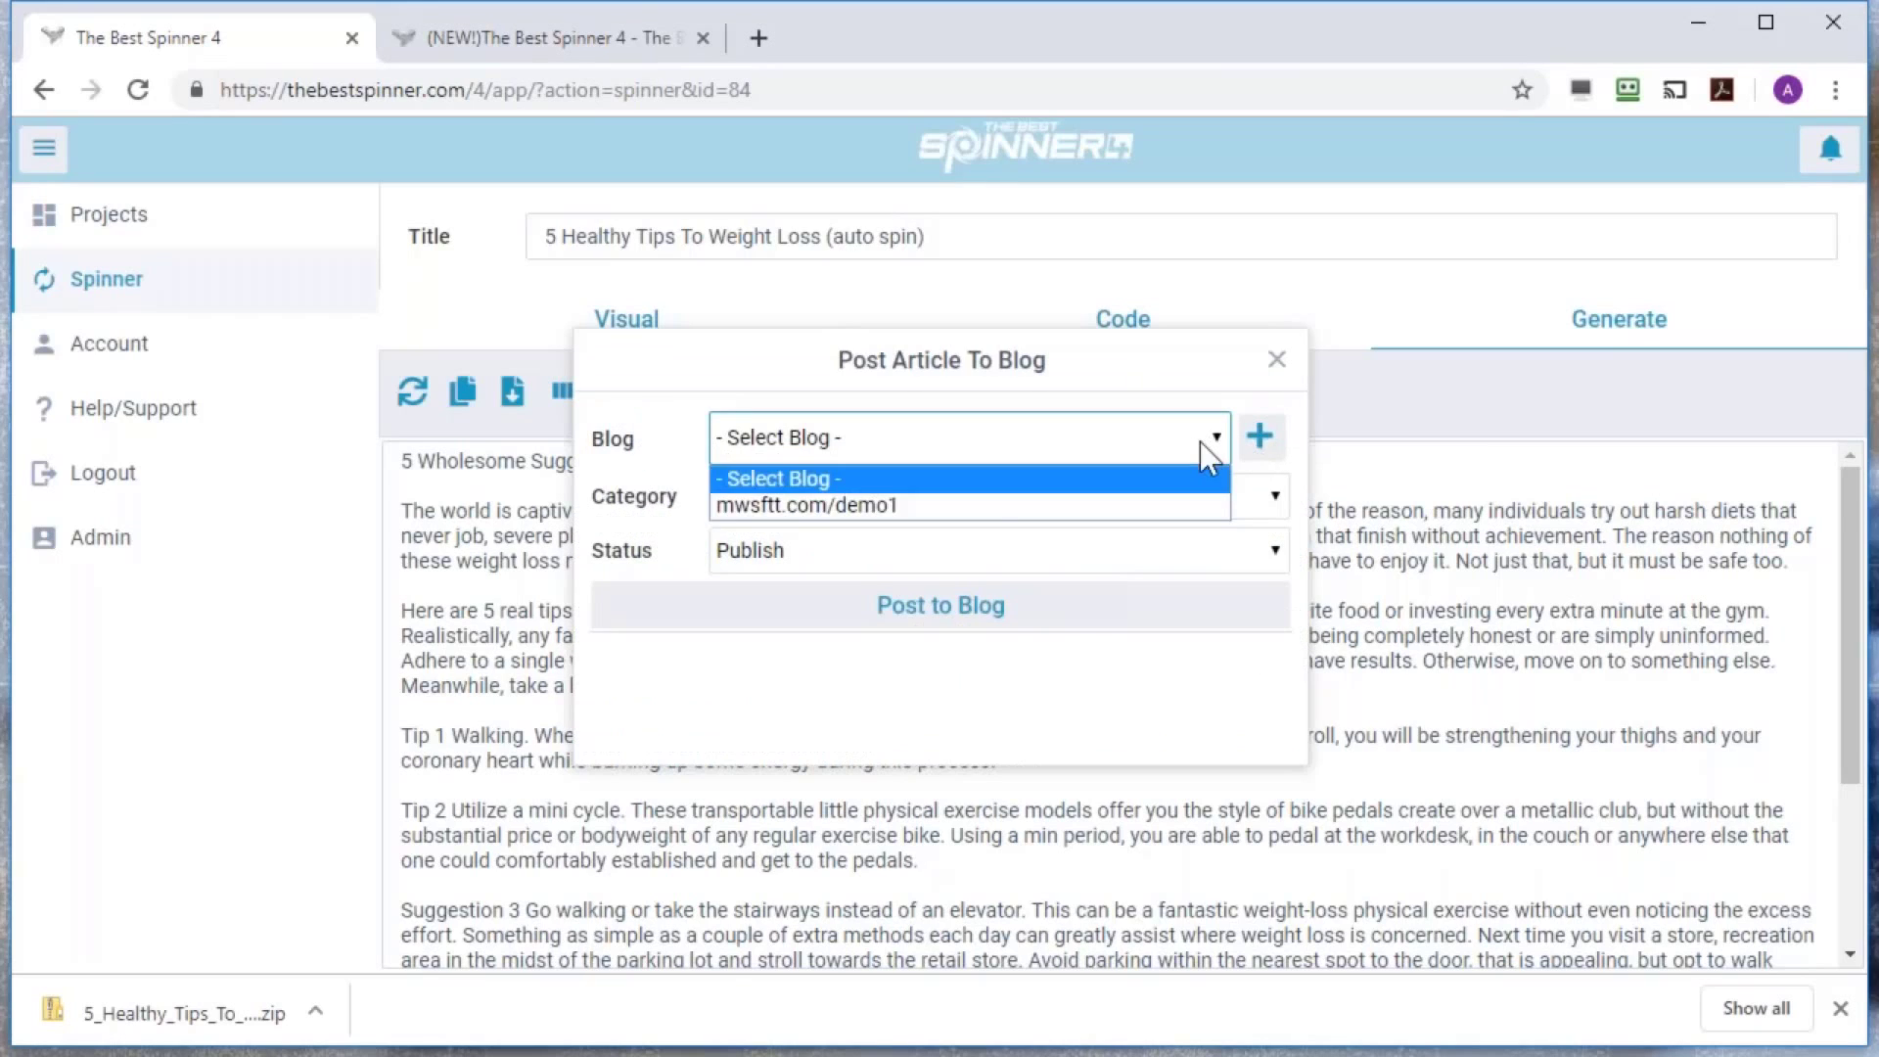
left_click(947, 517)
left_click(878, 504)
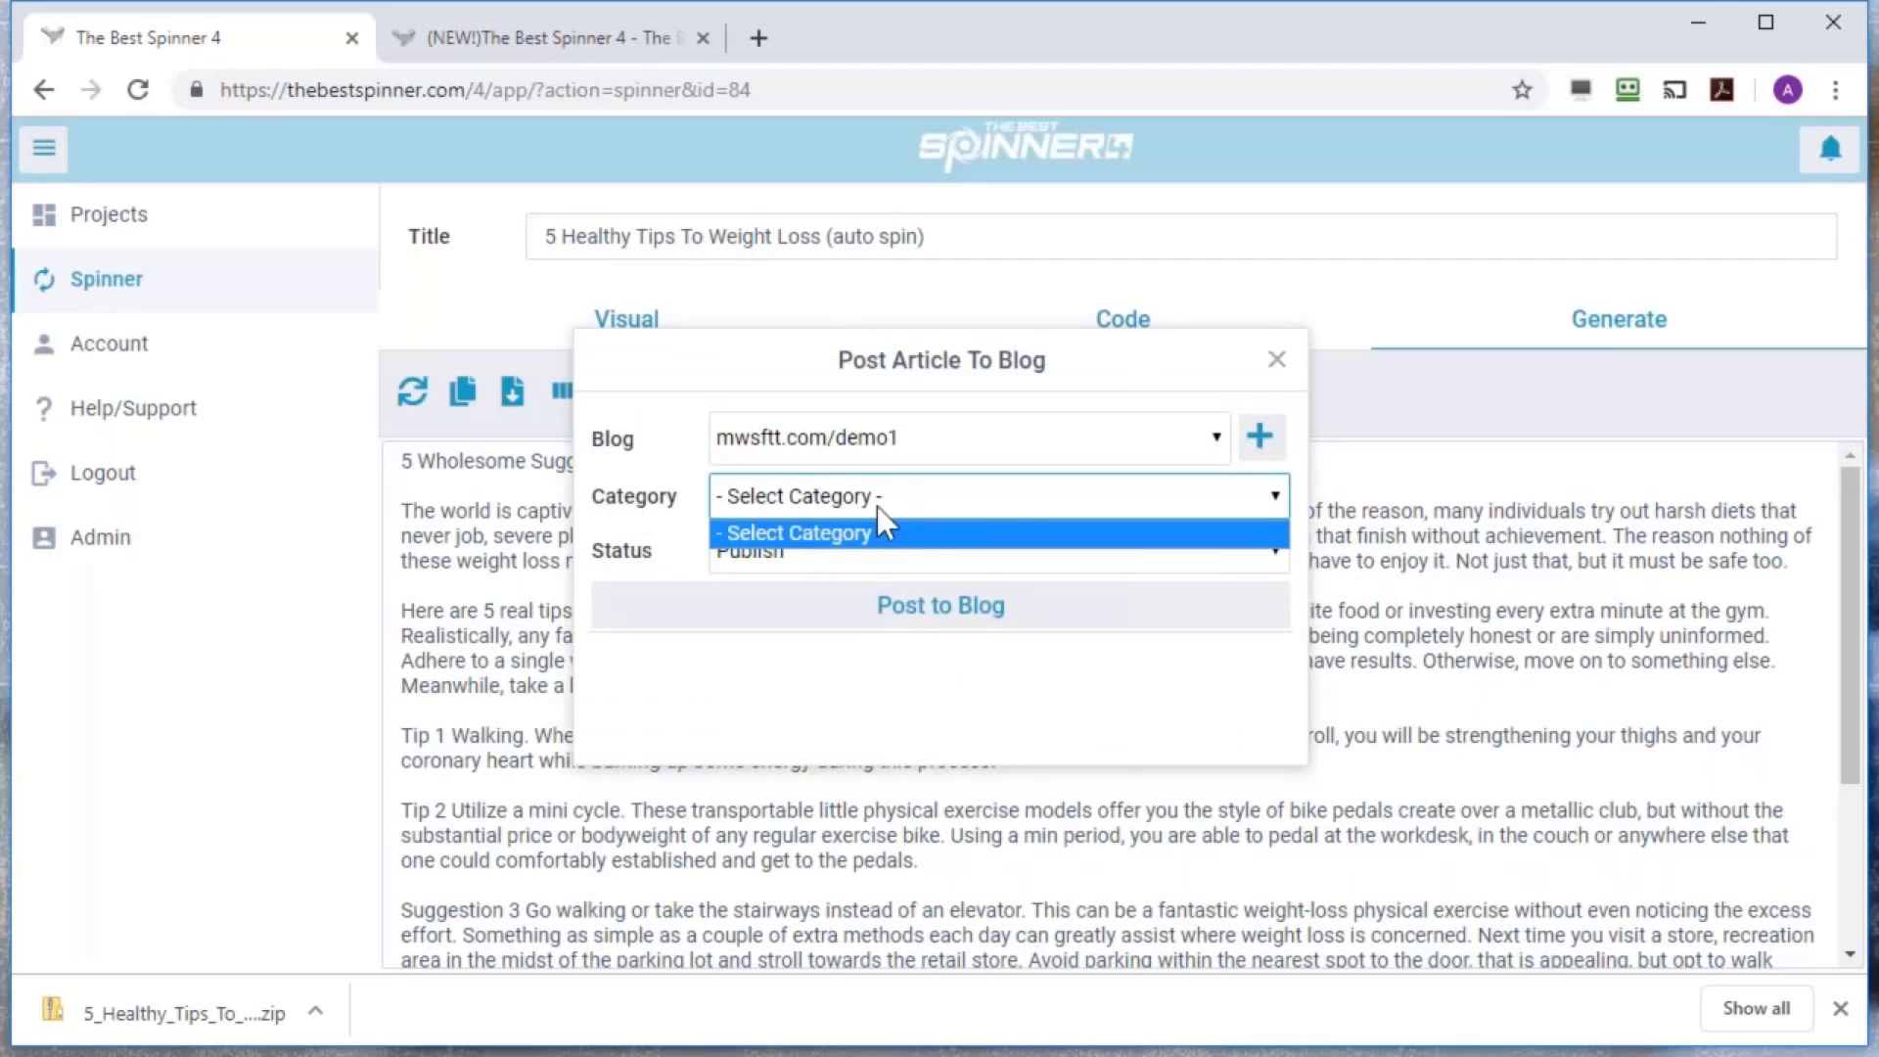
left_click(1039, 485)
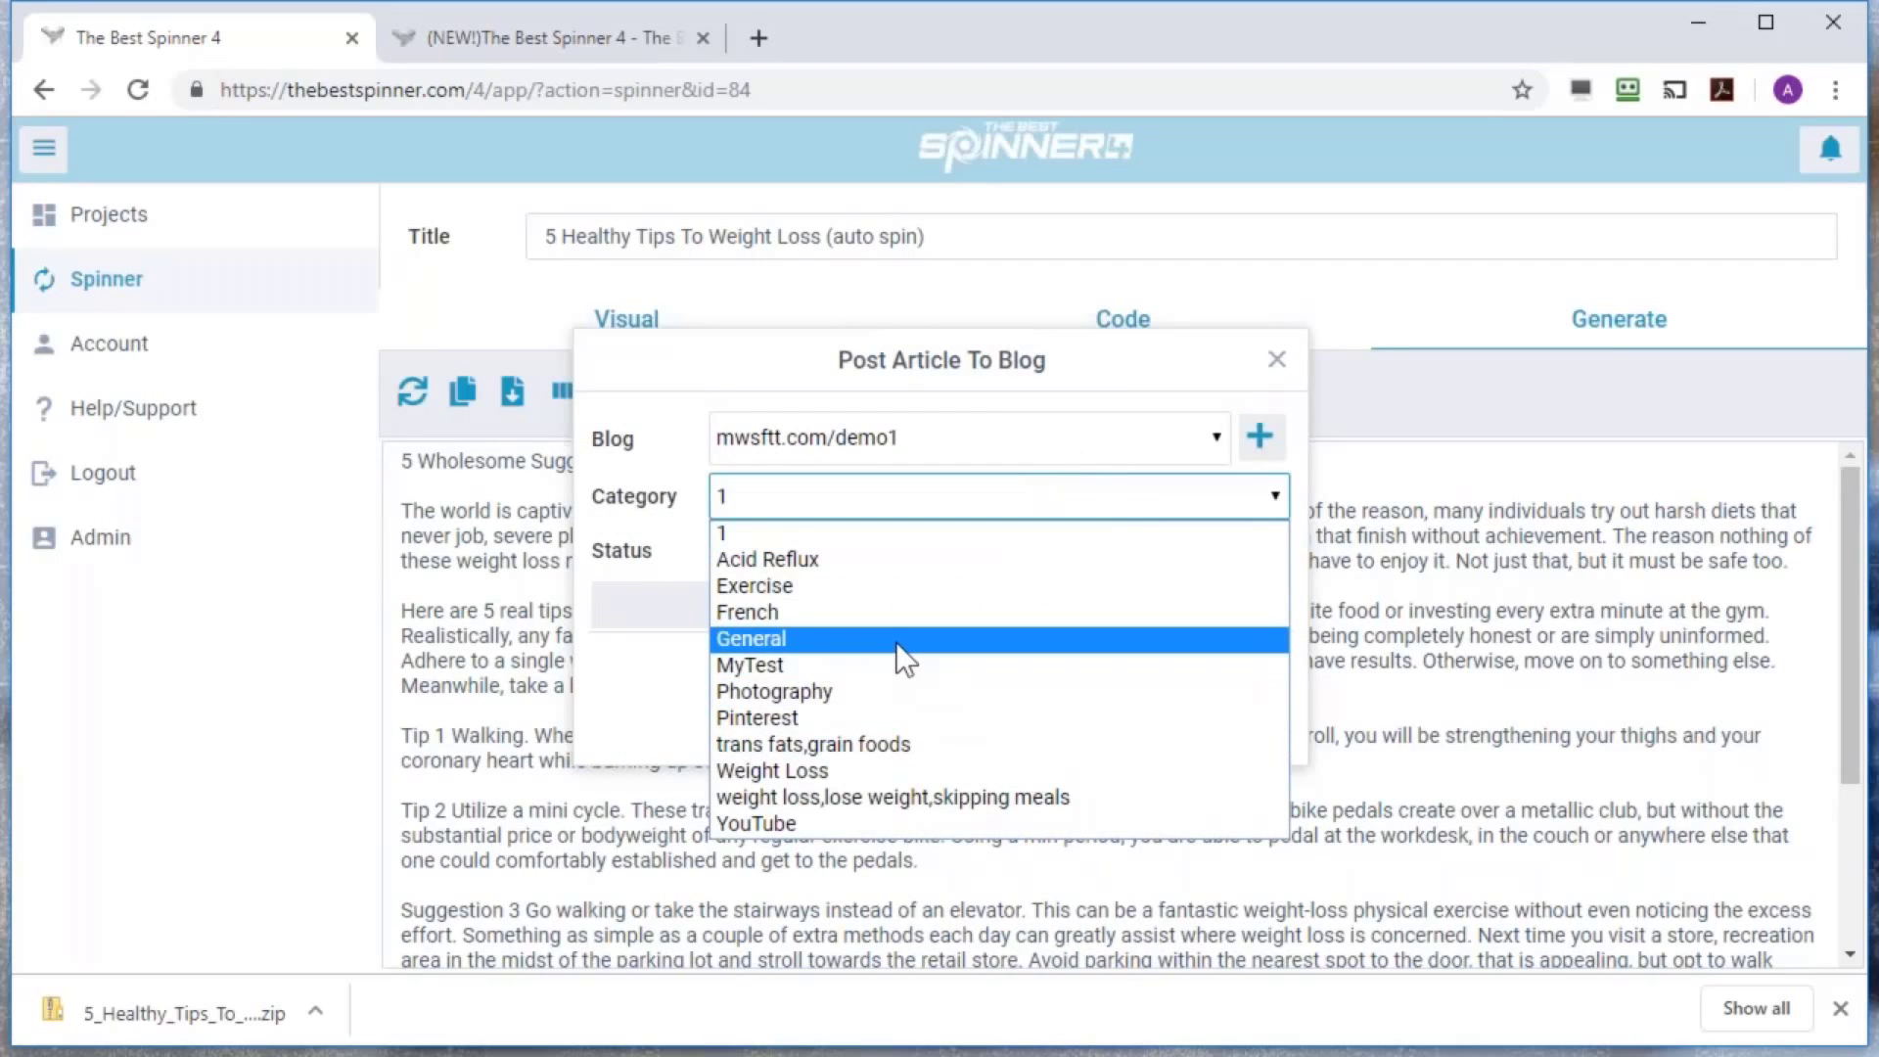
left_click(871, 774)
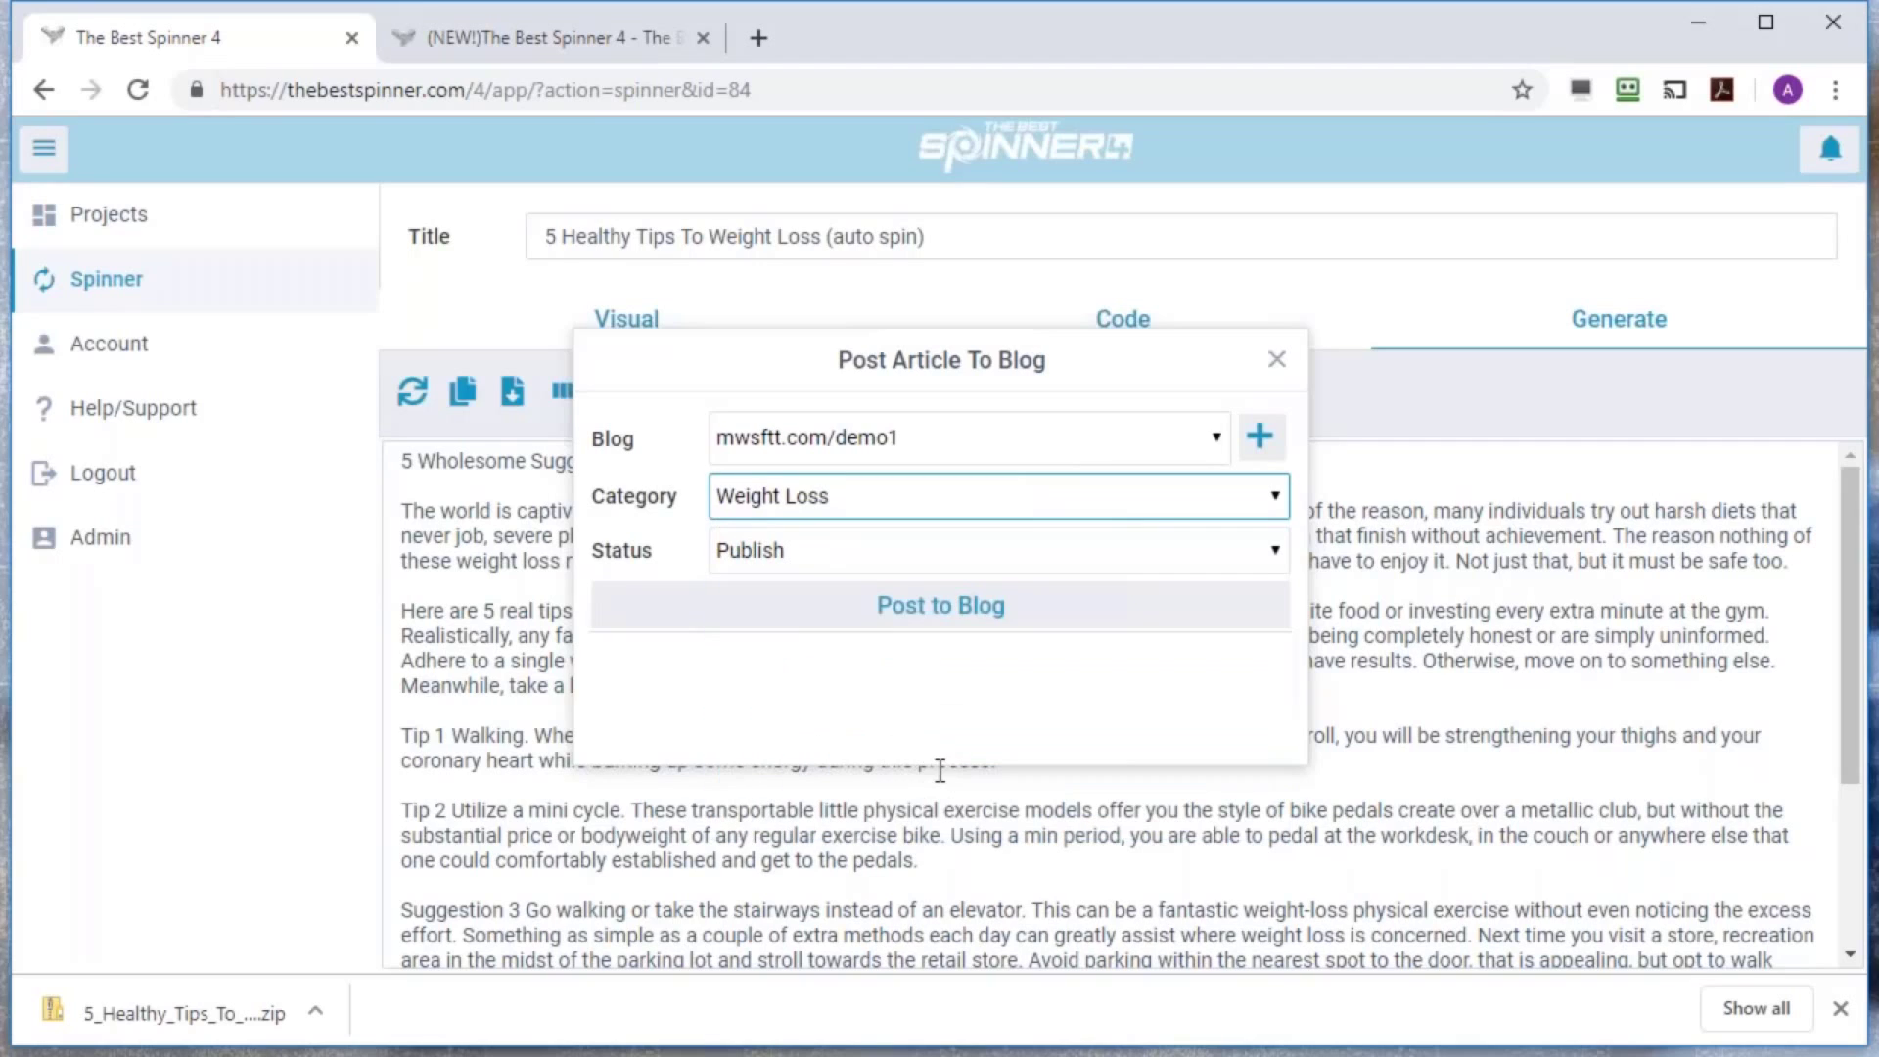
left_click(937, 554)
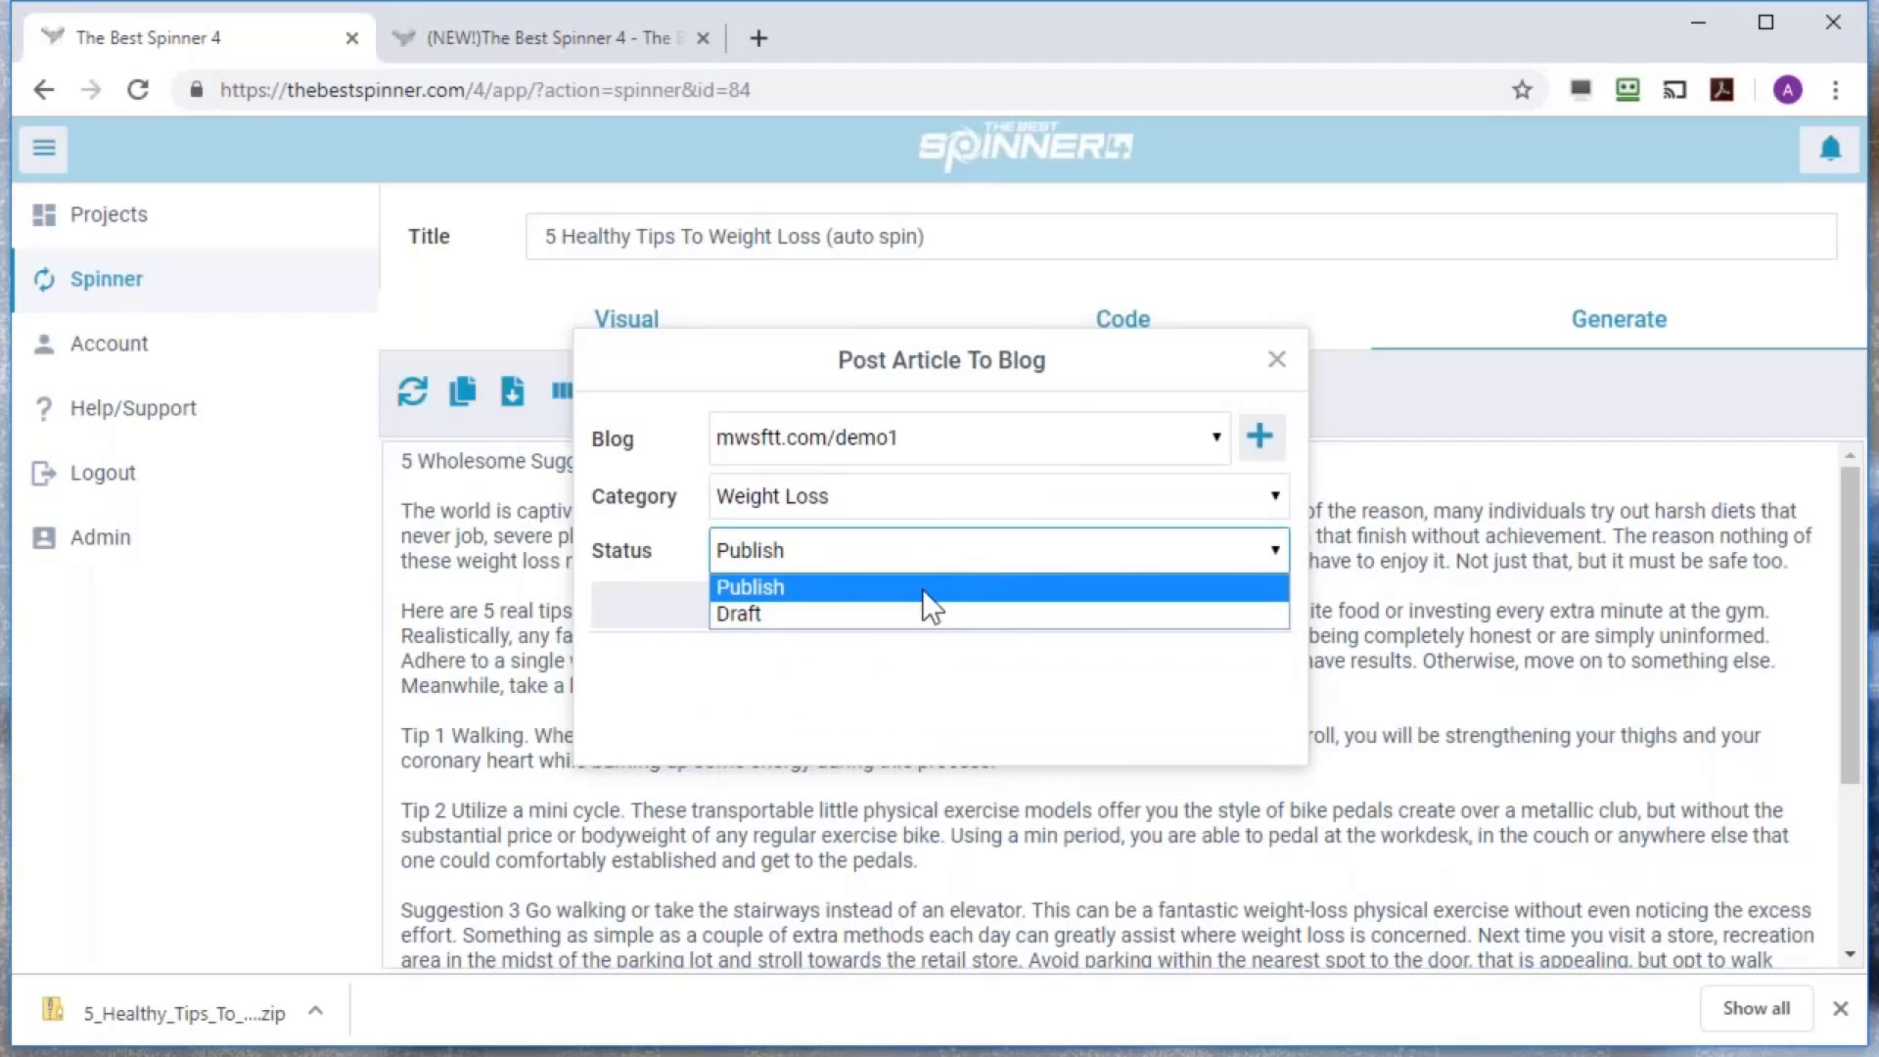
left_click(922, 590)
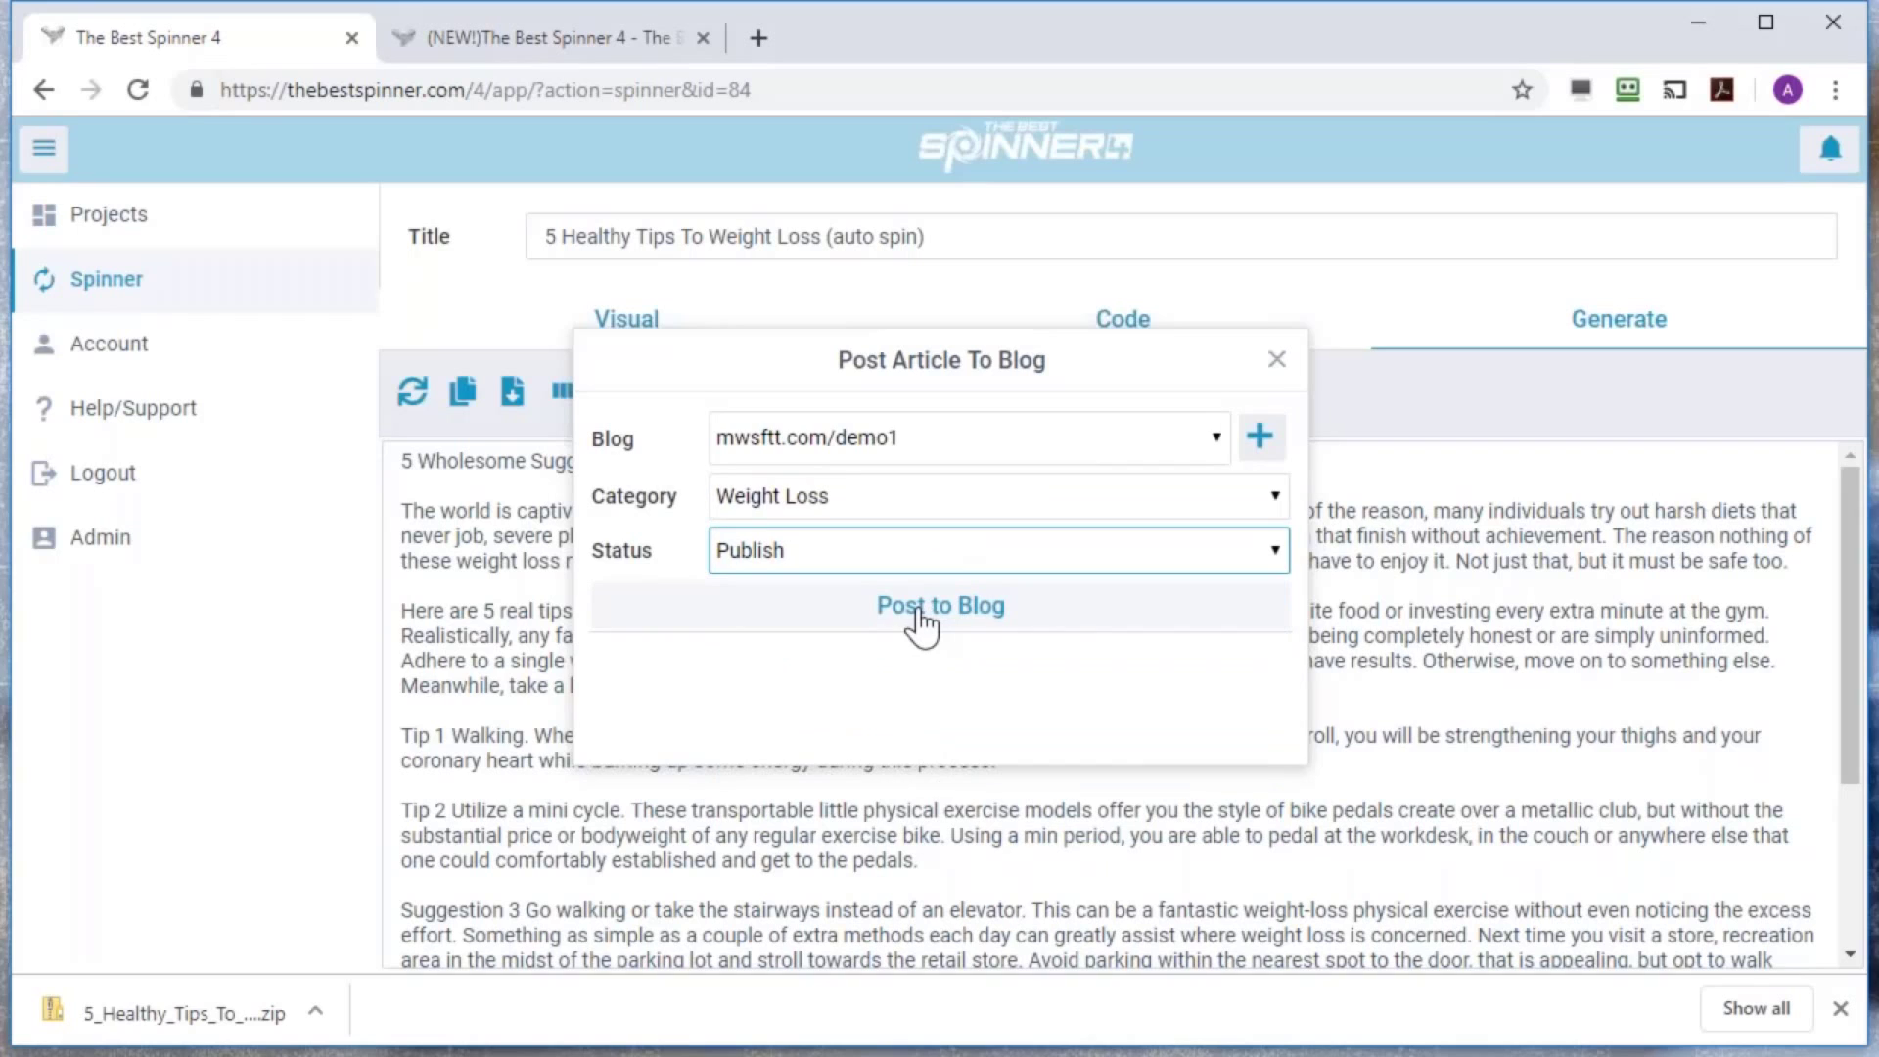
left_click(918, 617)
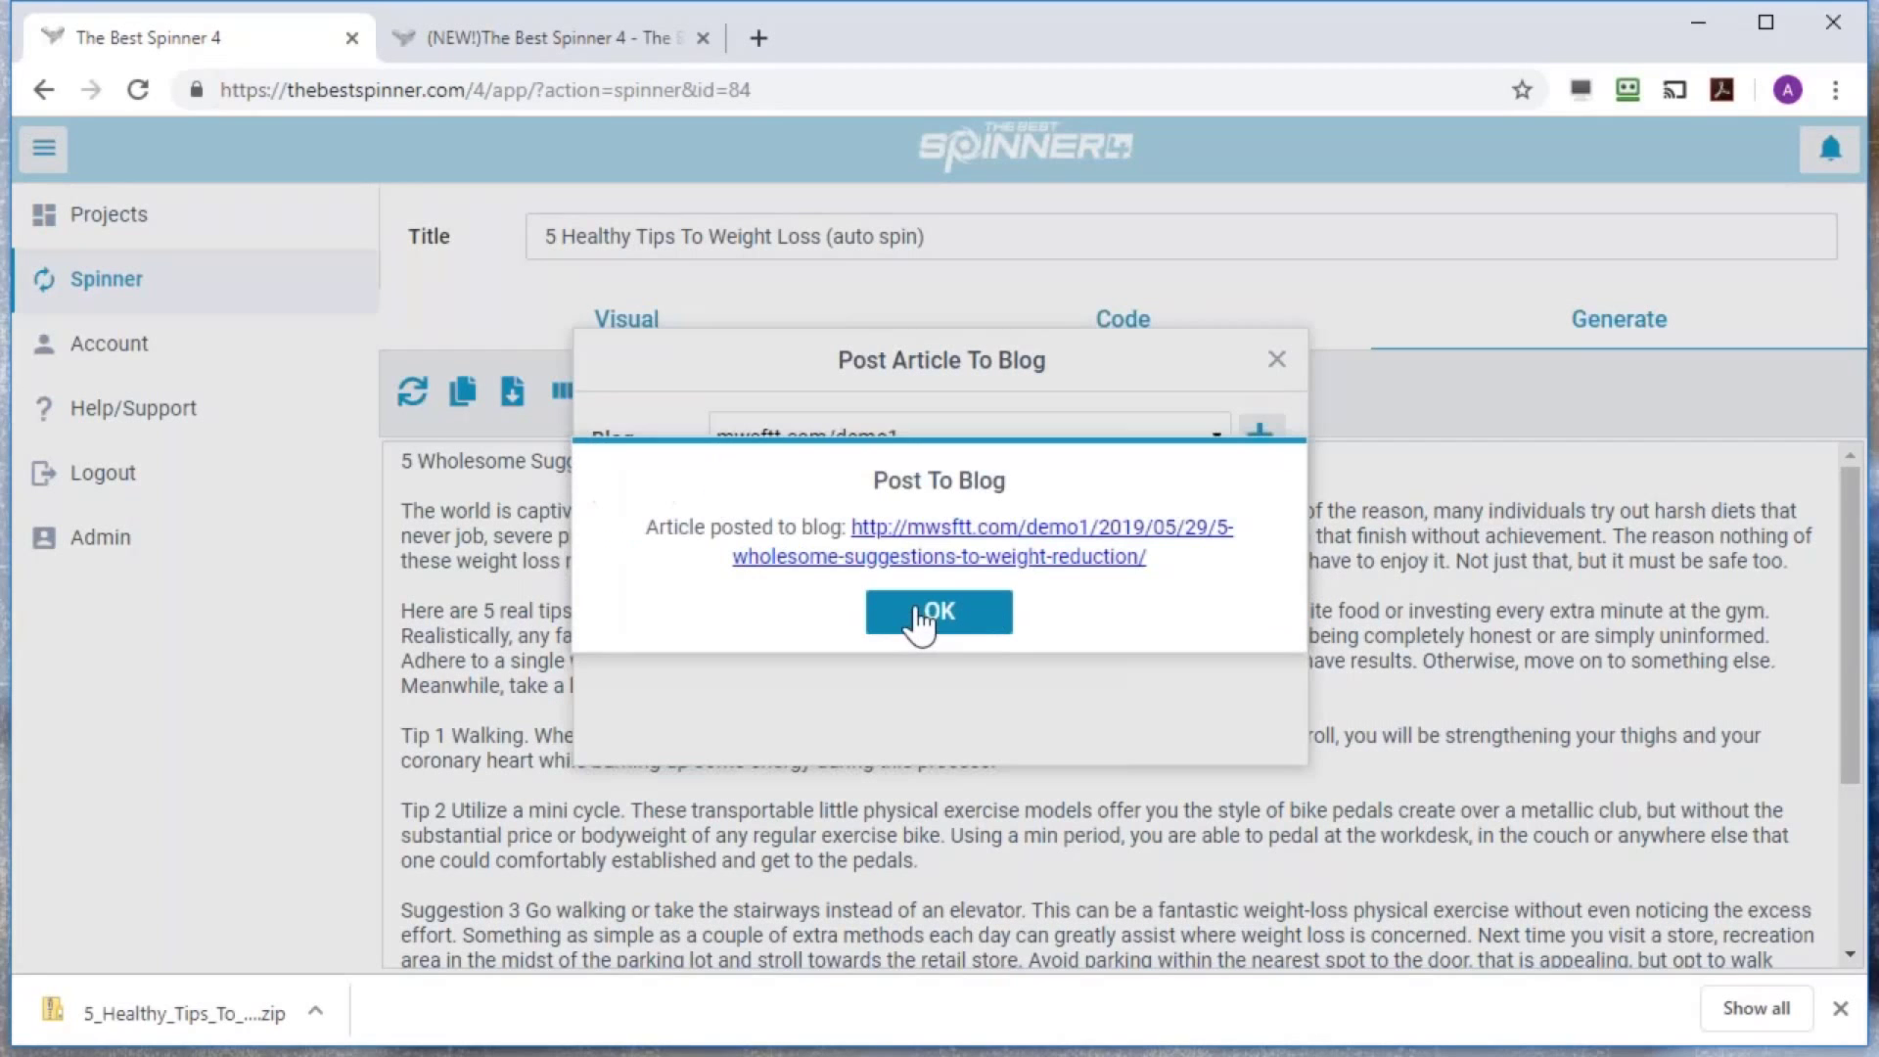
Open the published blog post from its link, read through it, and close the blog posting window
left_click(862, 553)
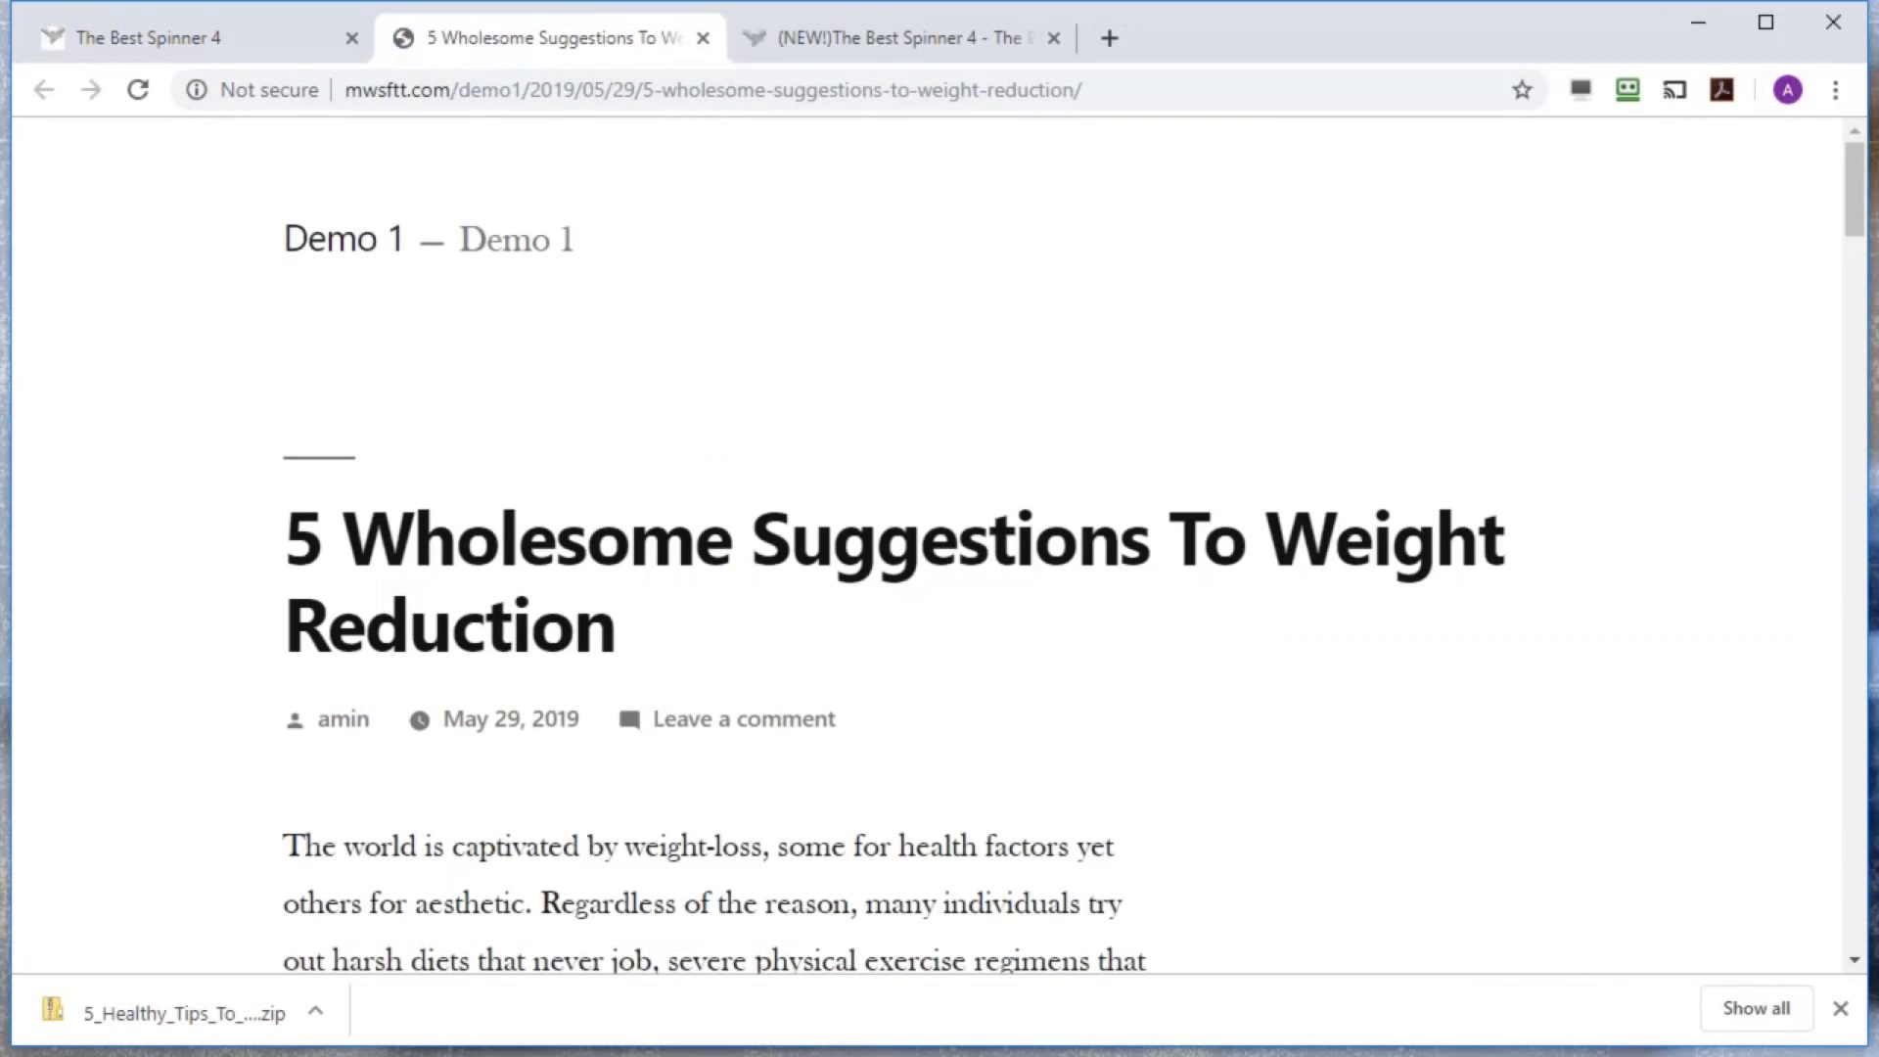
scroll(974, 541, "down", 5)
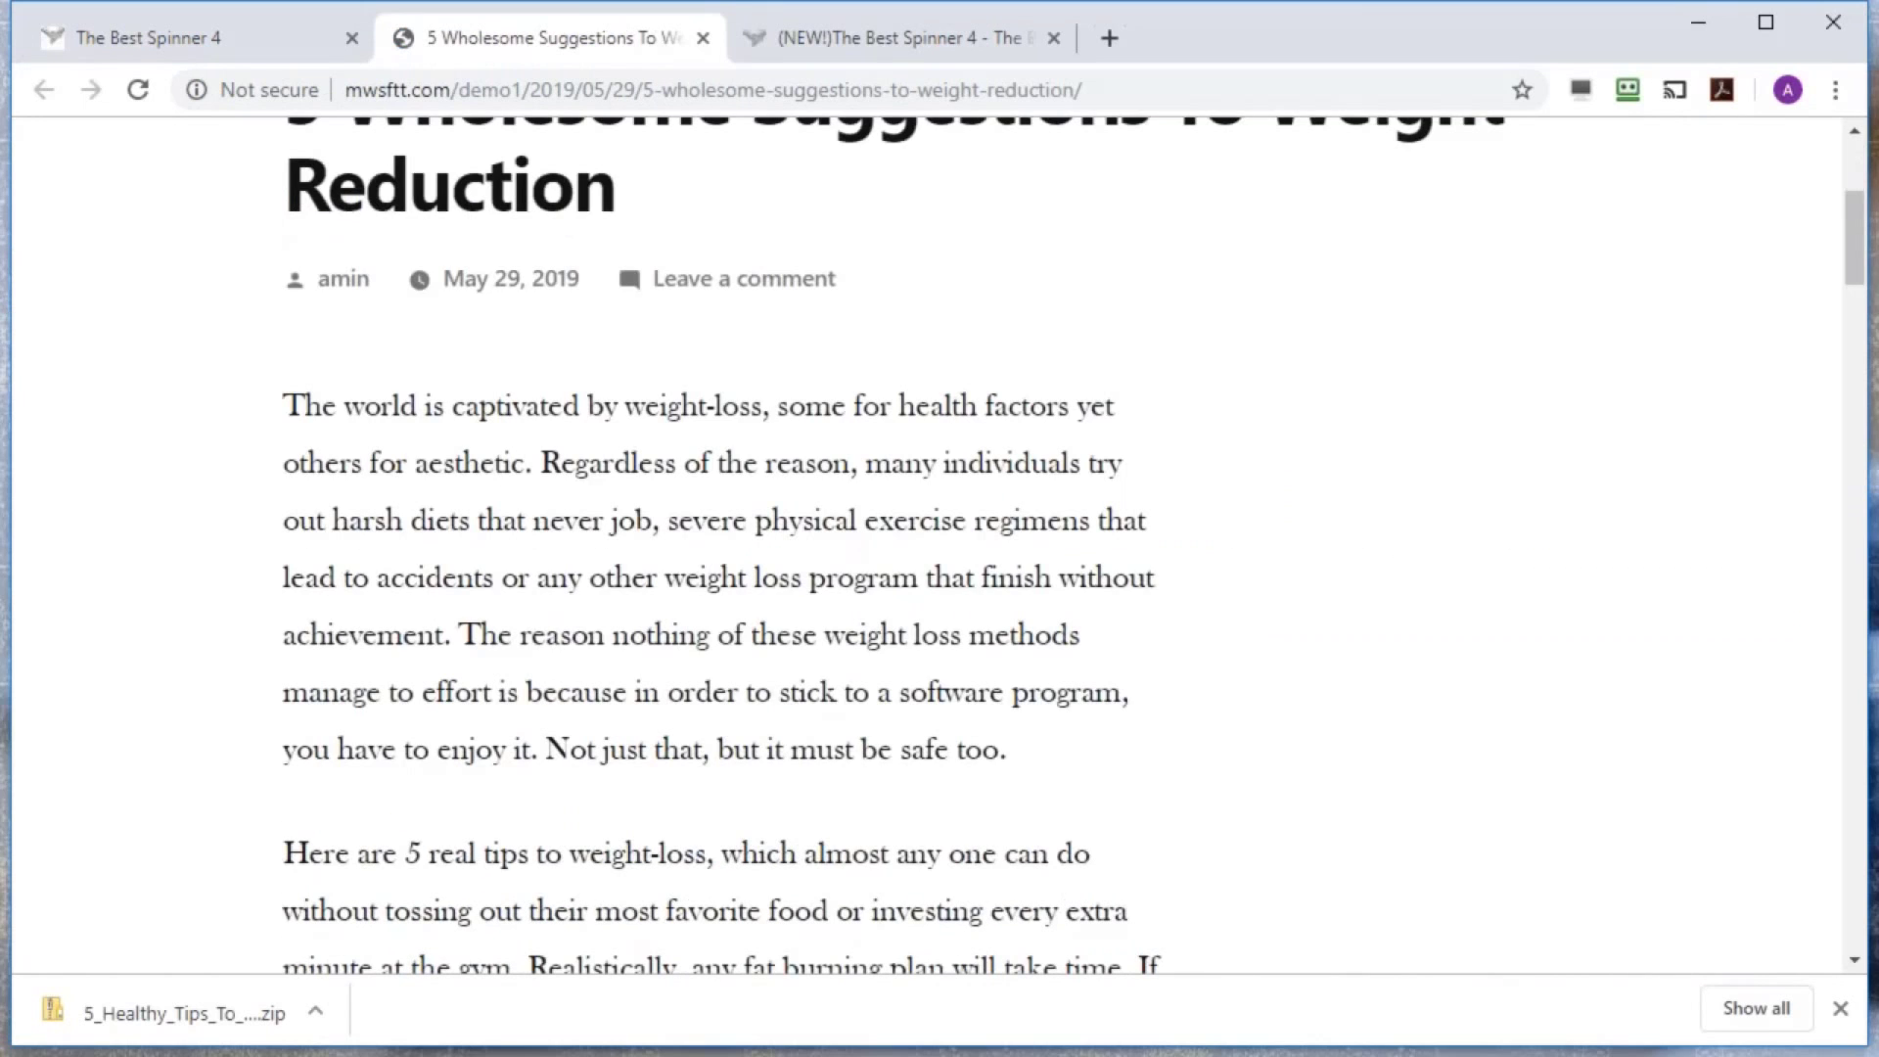
scroll(857, 544, "down", 7)
scroll(857, 544, "up", 5)
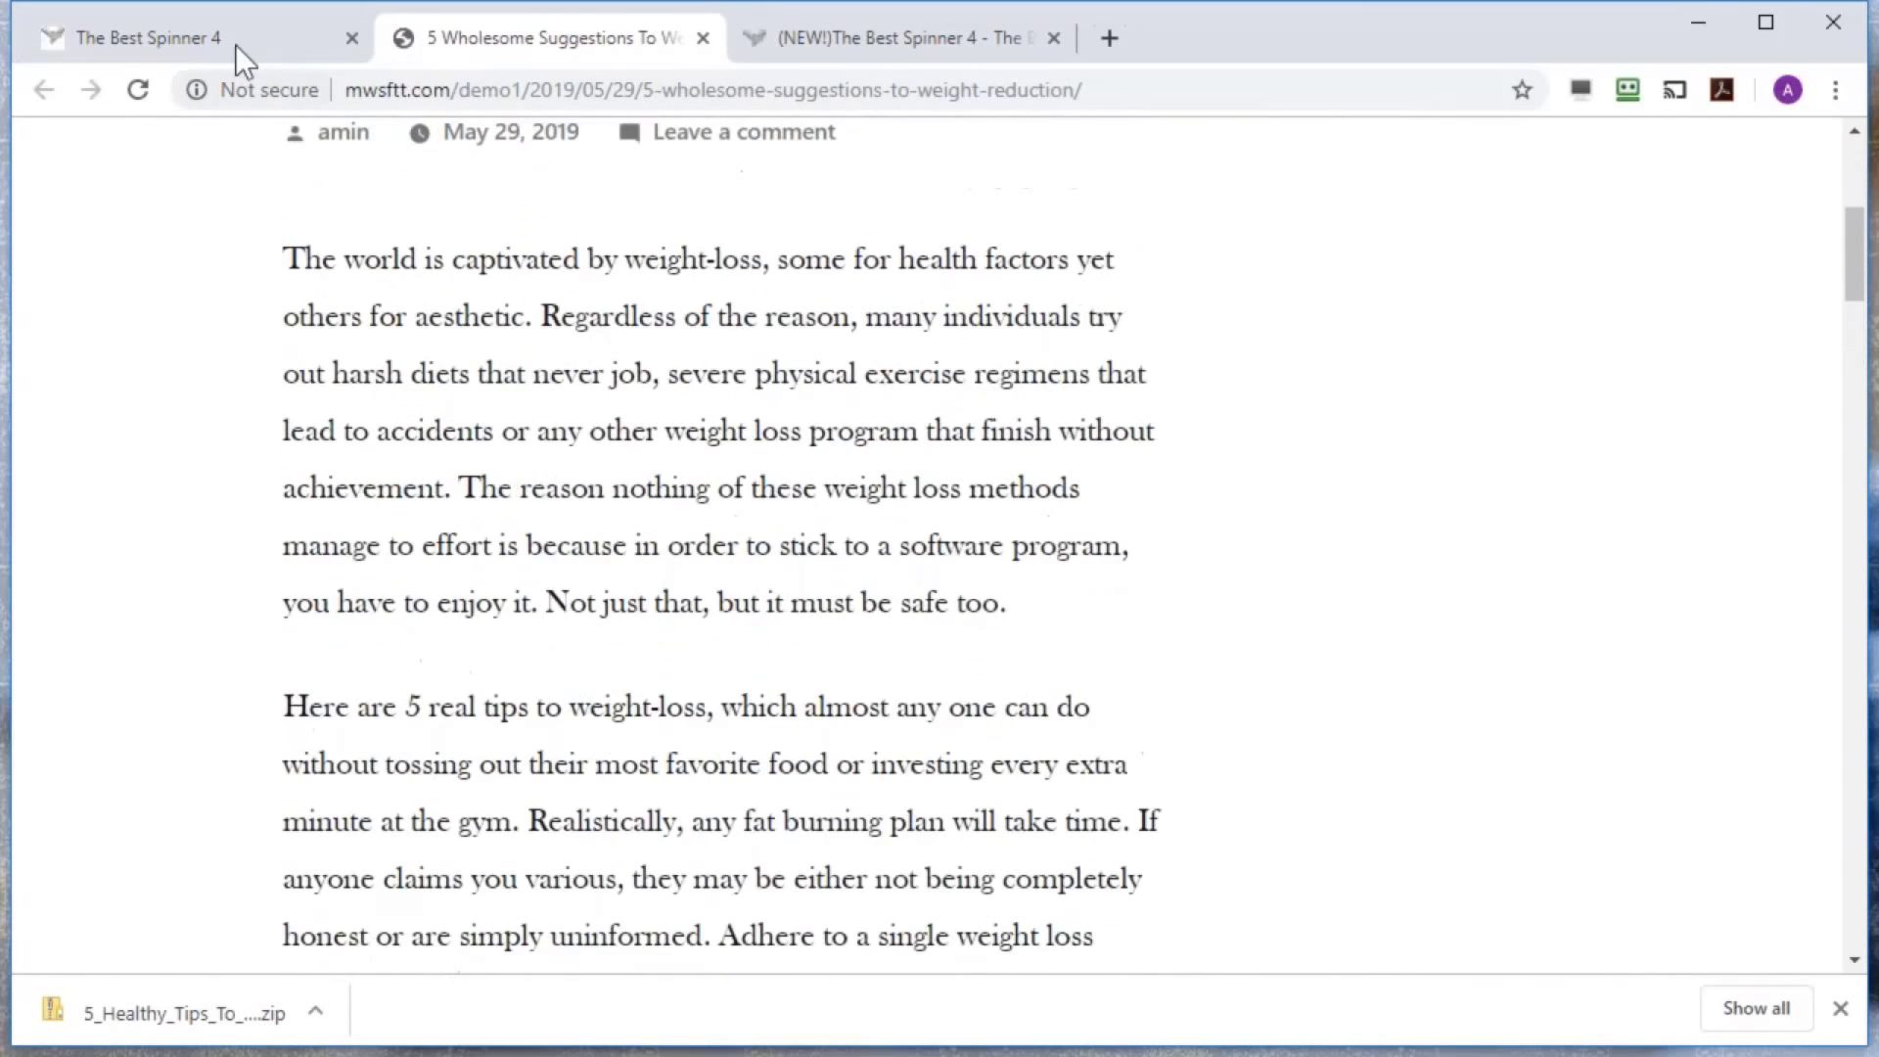
left_click(235, 39)
left_click(935, 614)
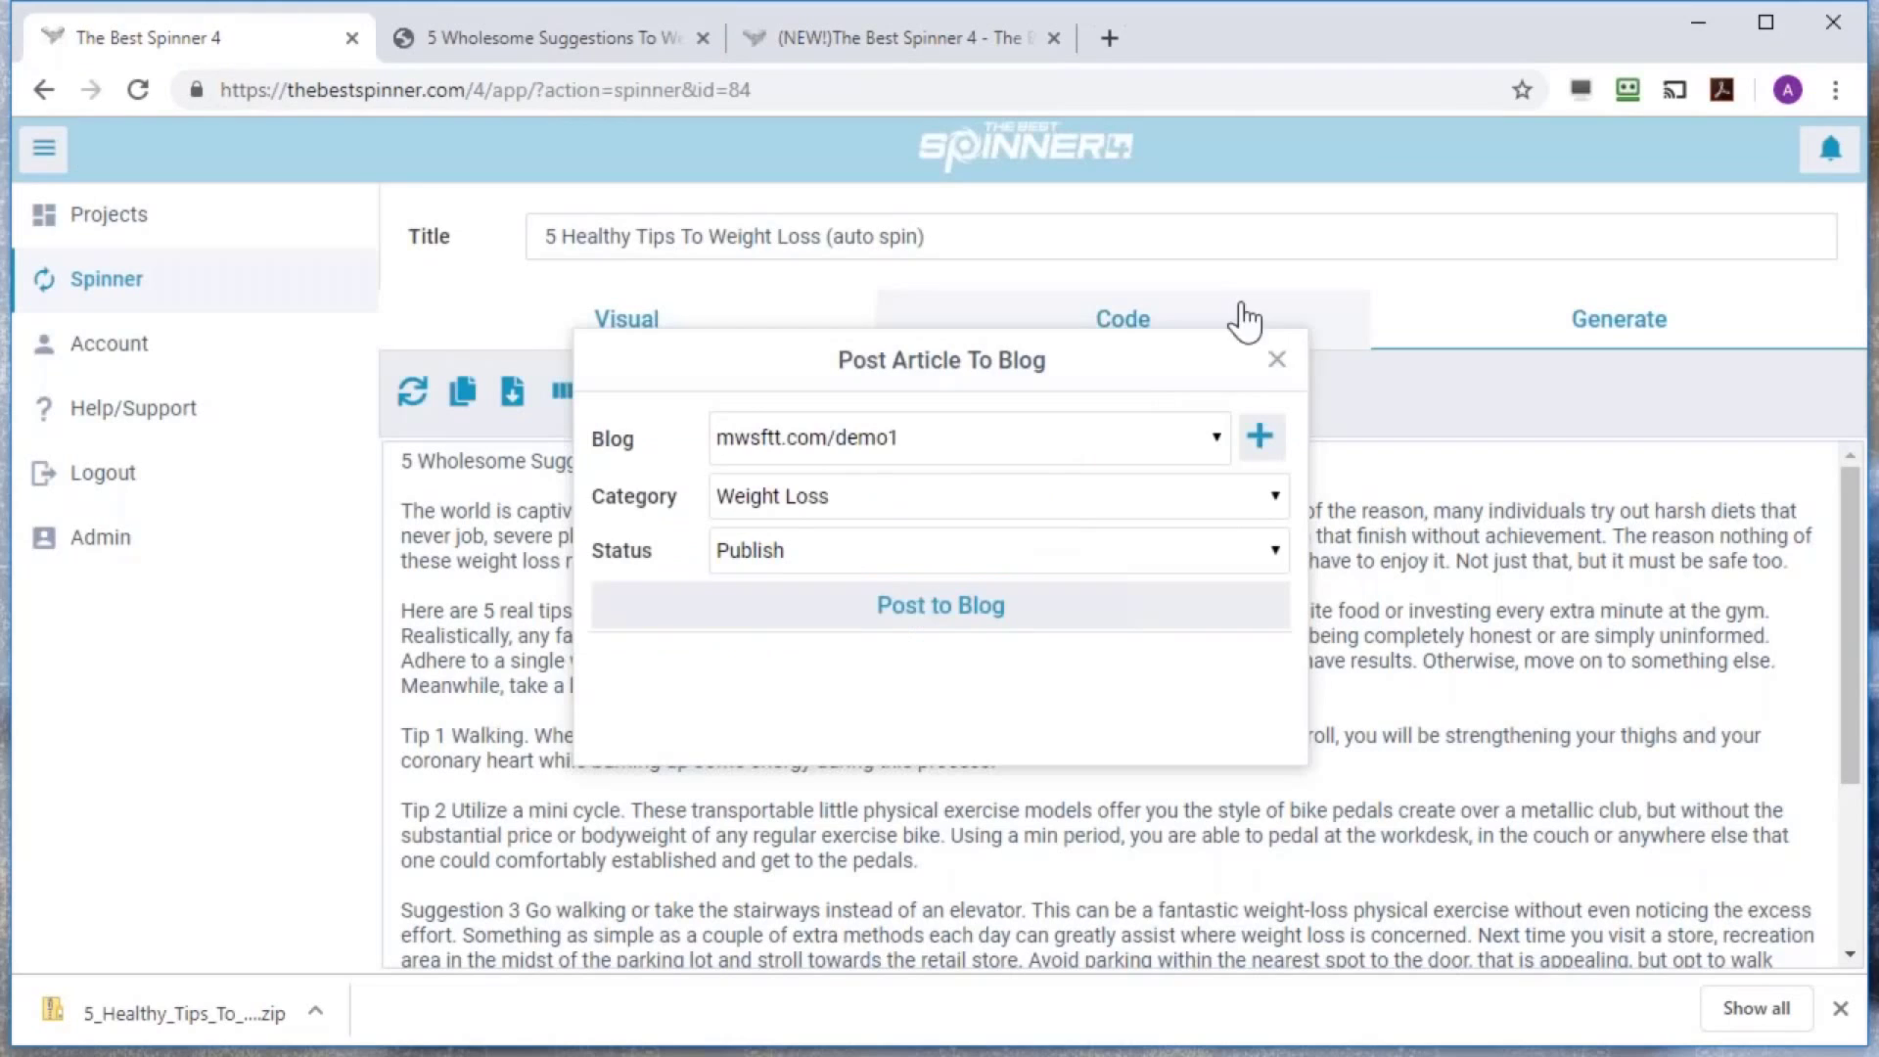
left_click(1277, 362)
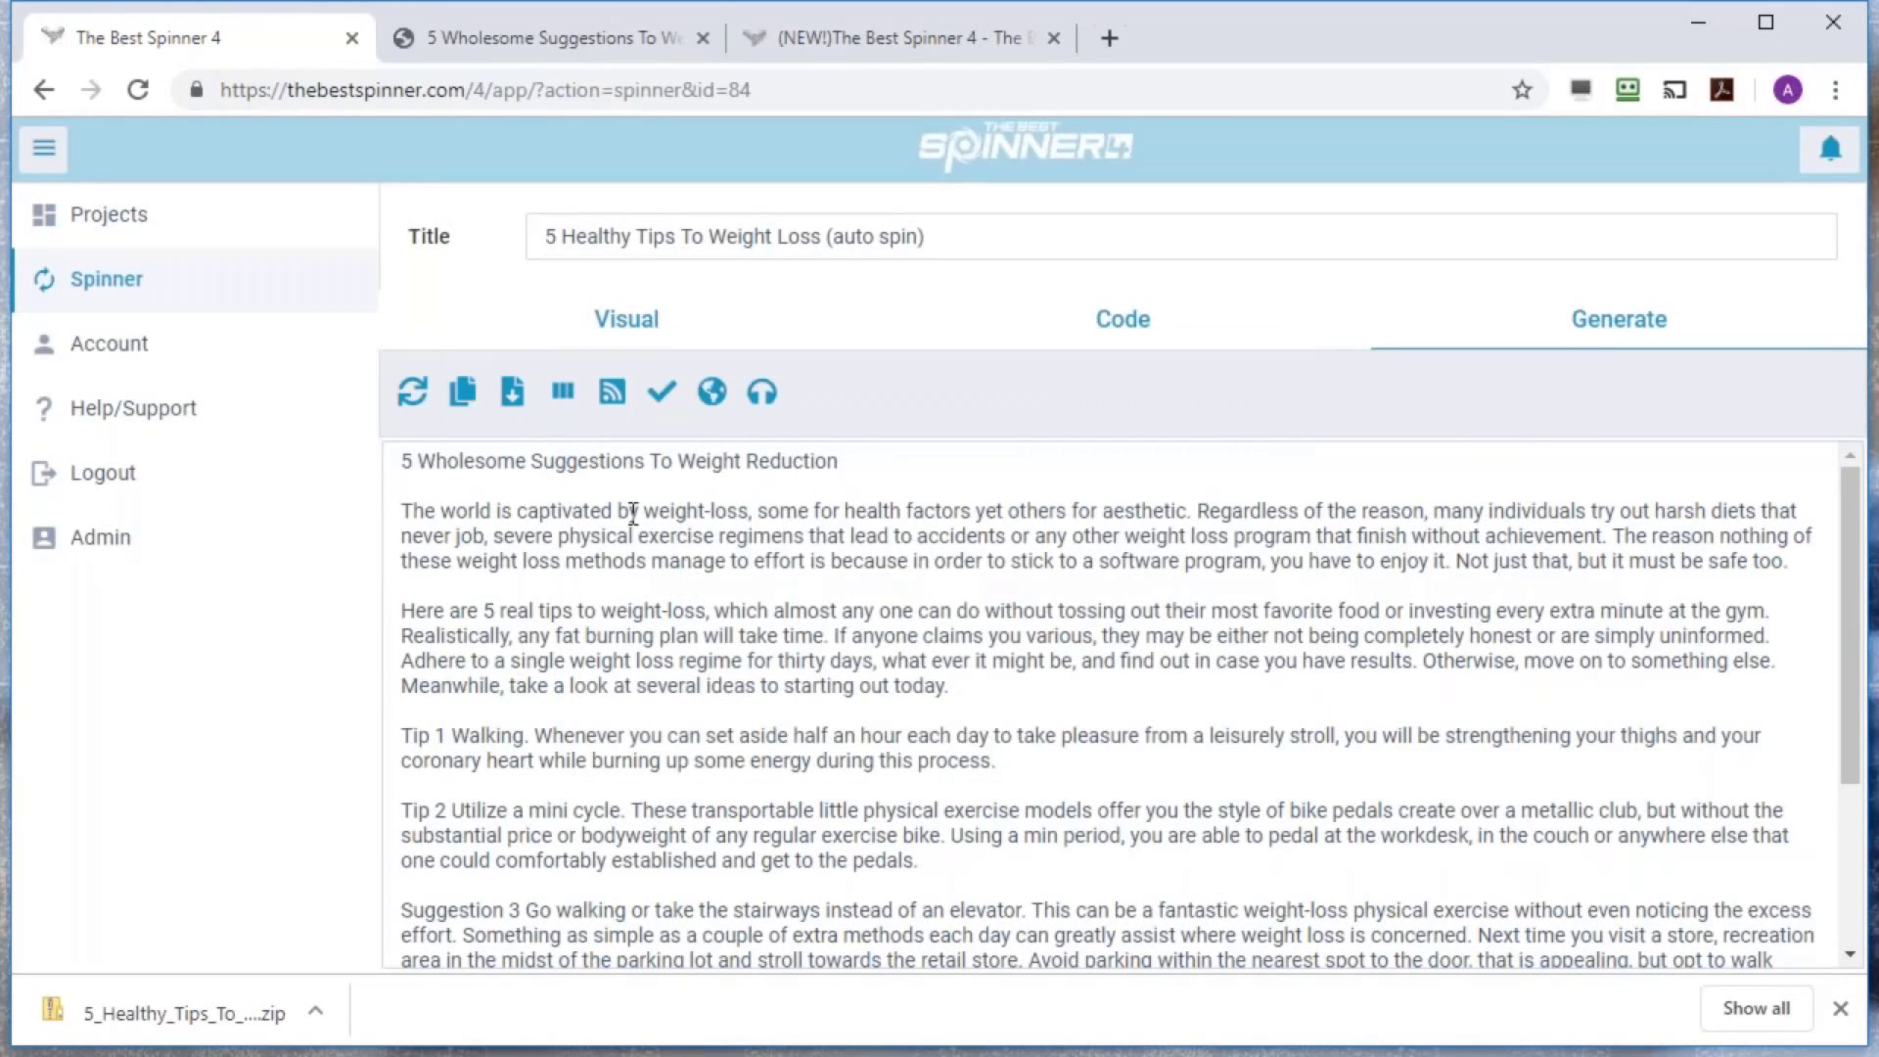
Generate a comparison of 10 article versions with a minimum of 50%, and close it to return to the project list
left_click(565, 393)
left_click(1140, 201)
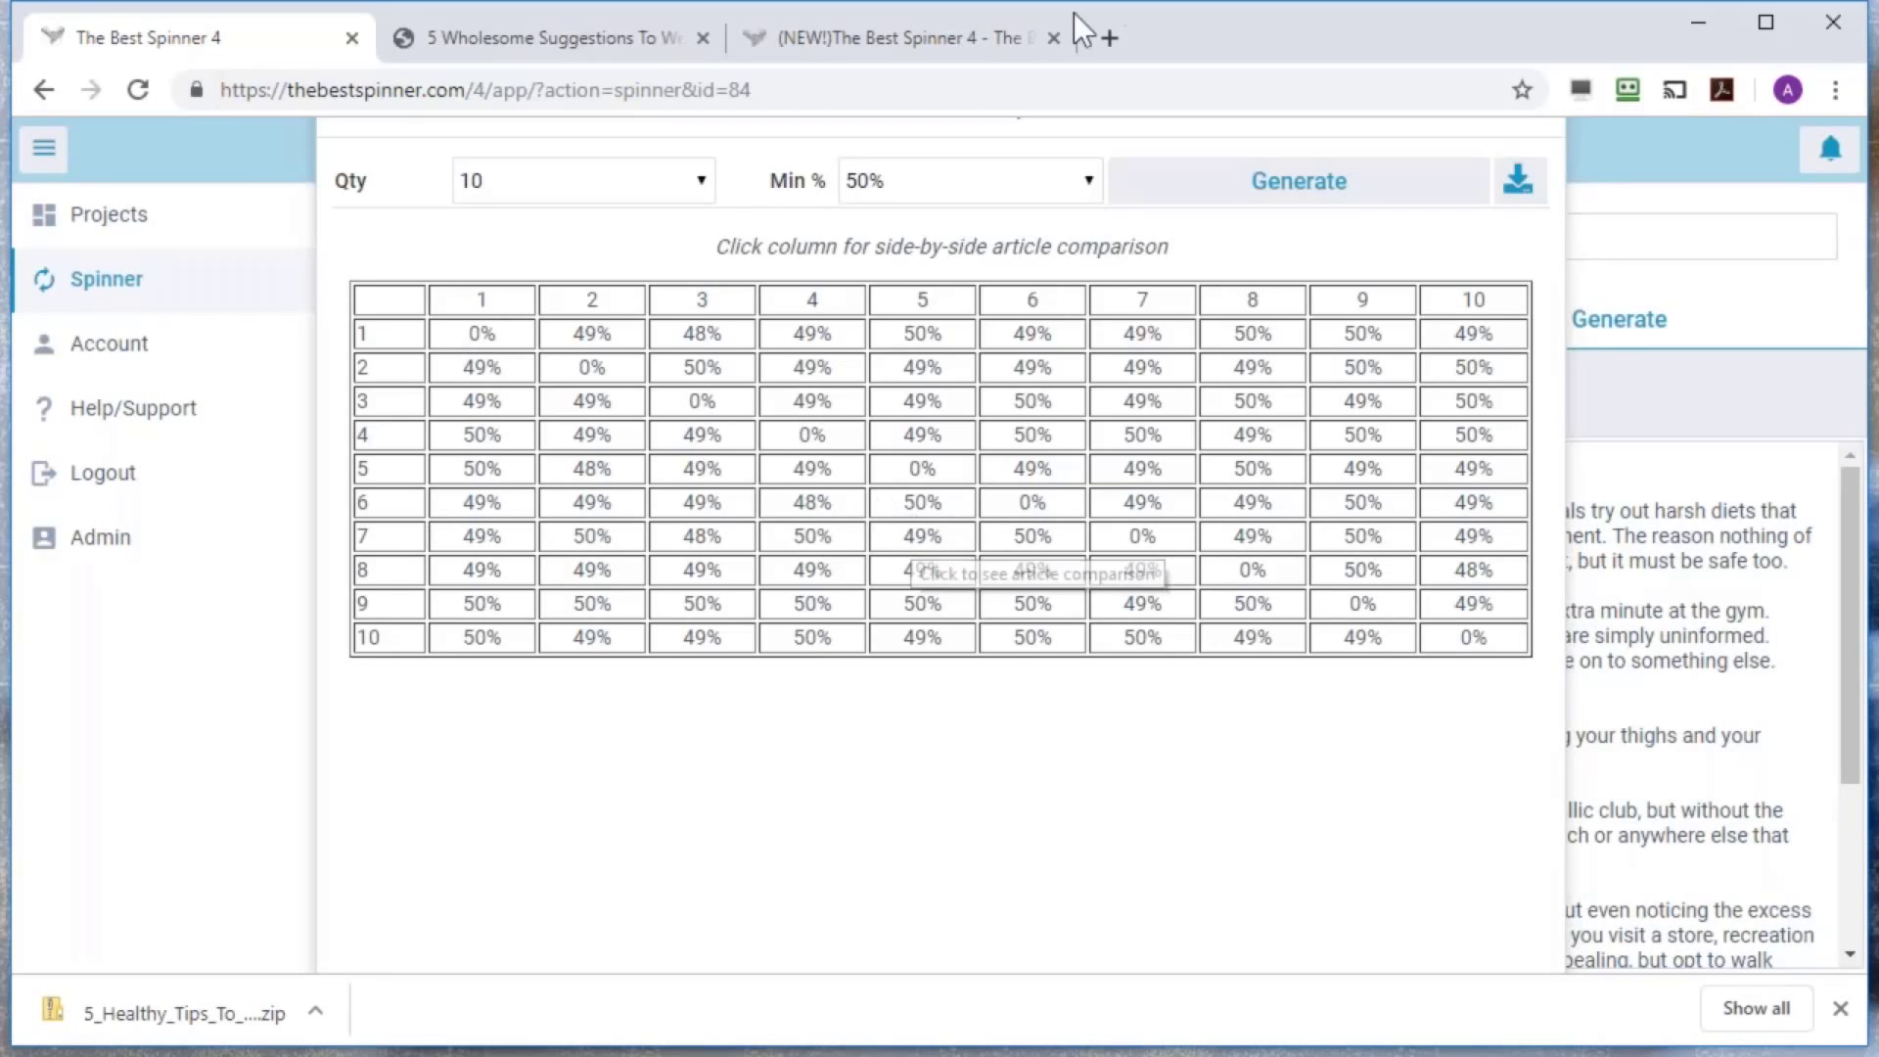
left_click(1639, 246)
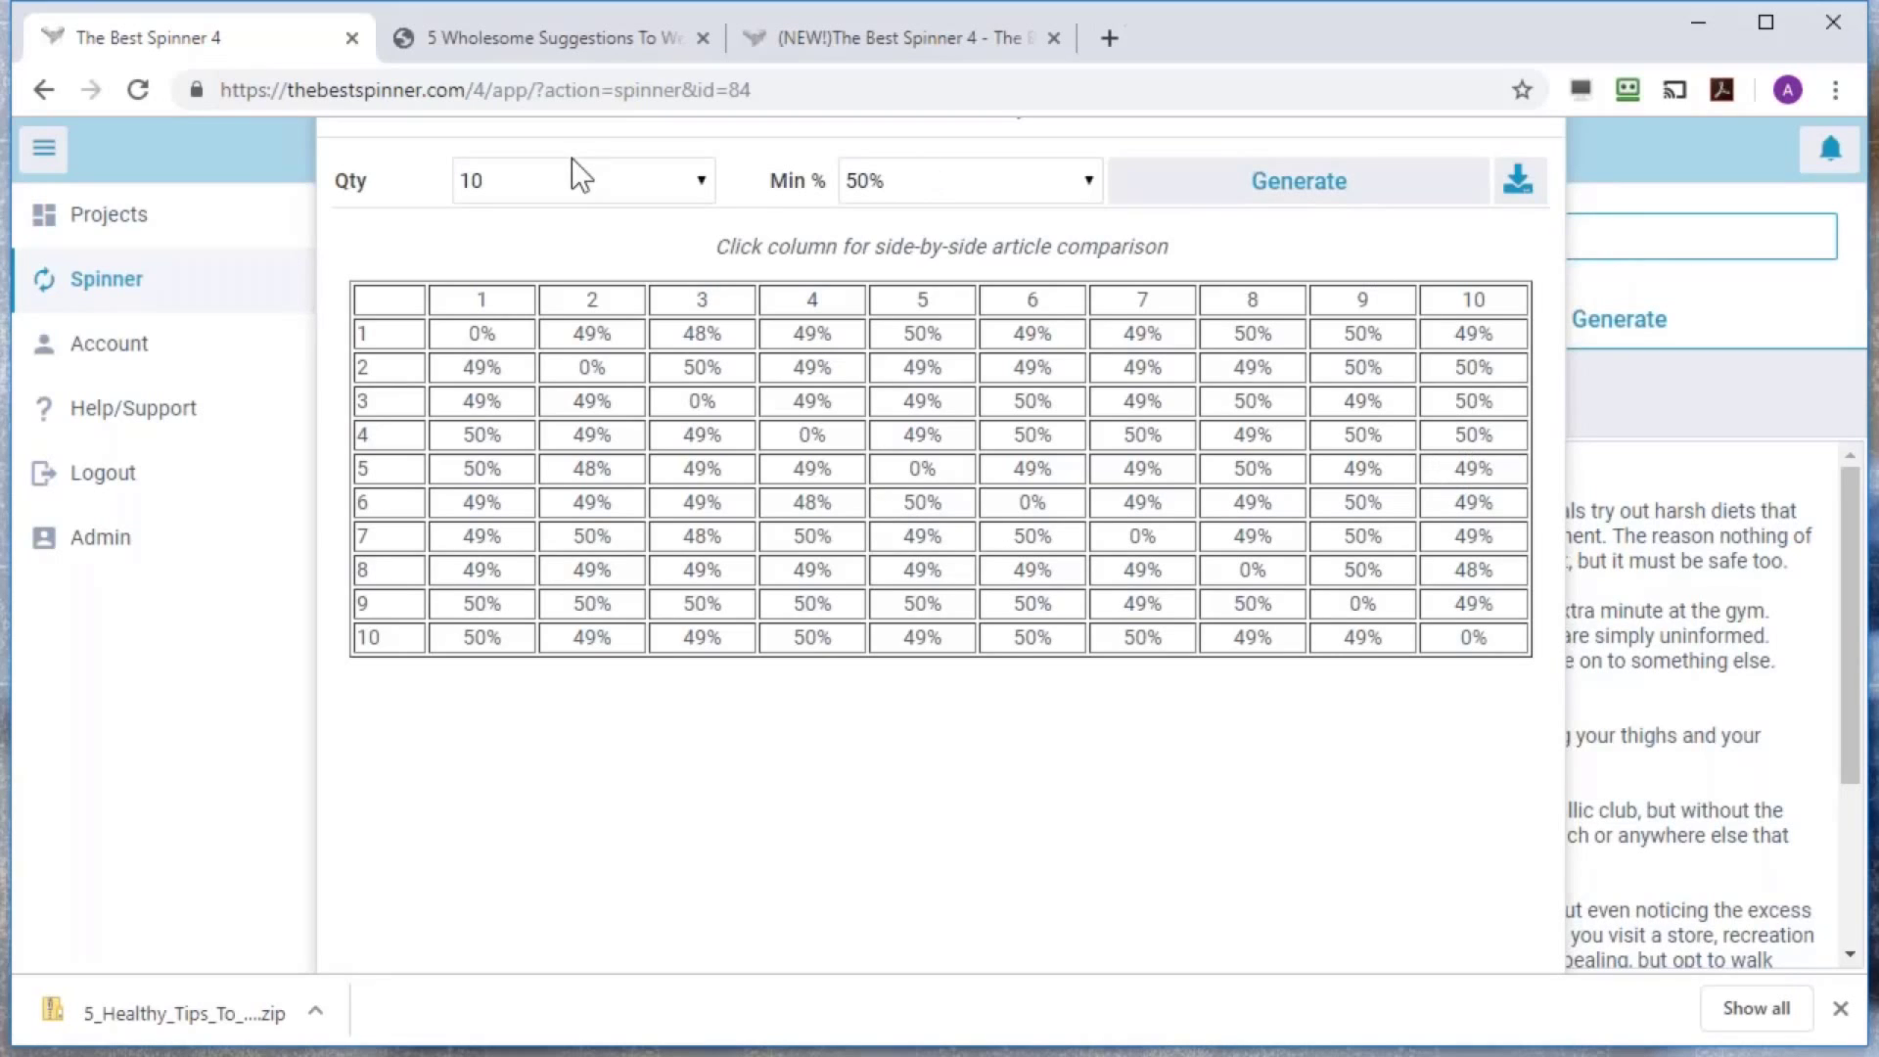
left_click(225, 217)
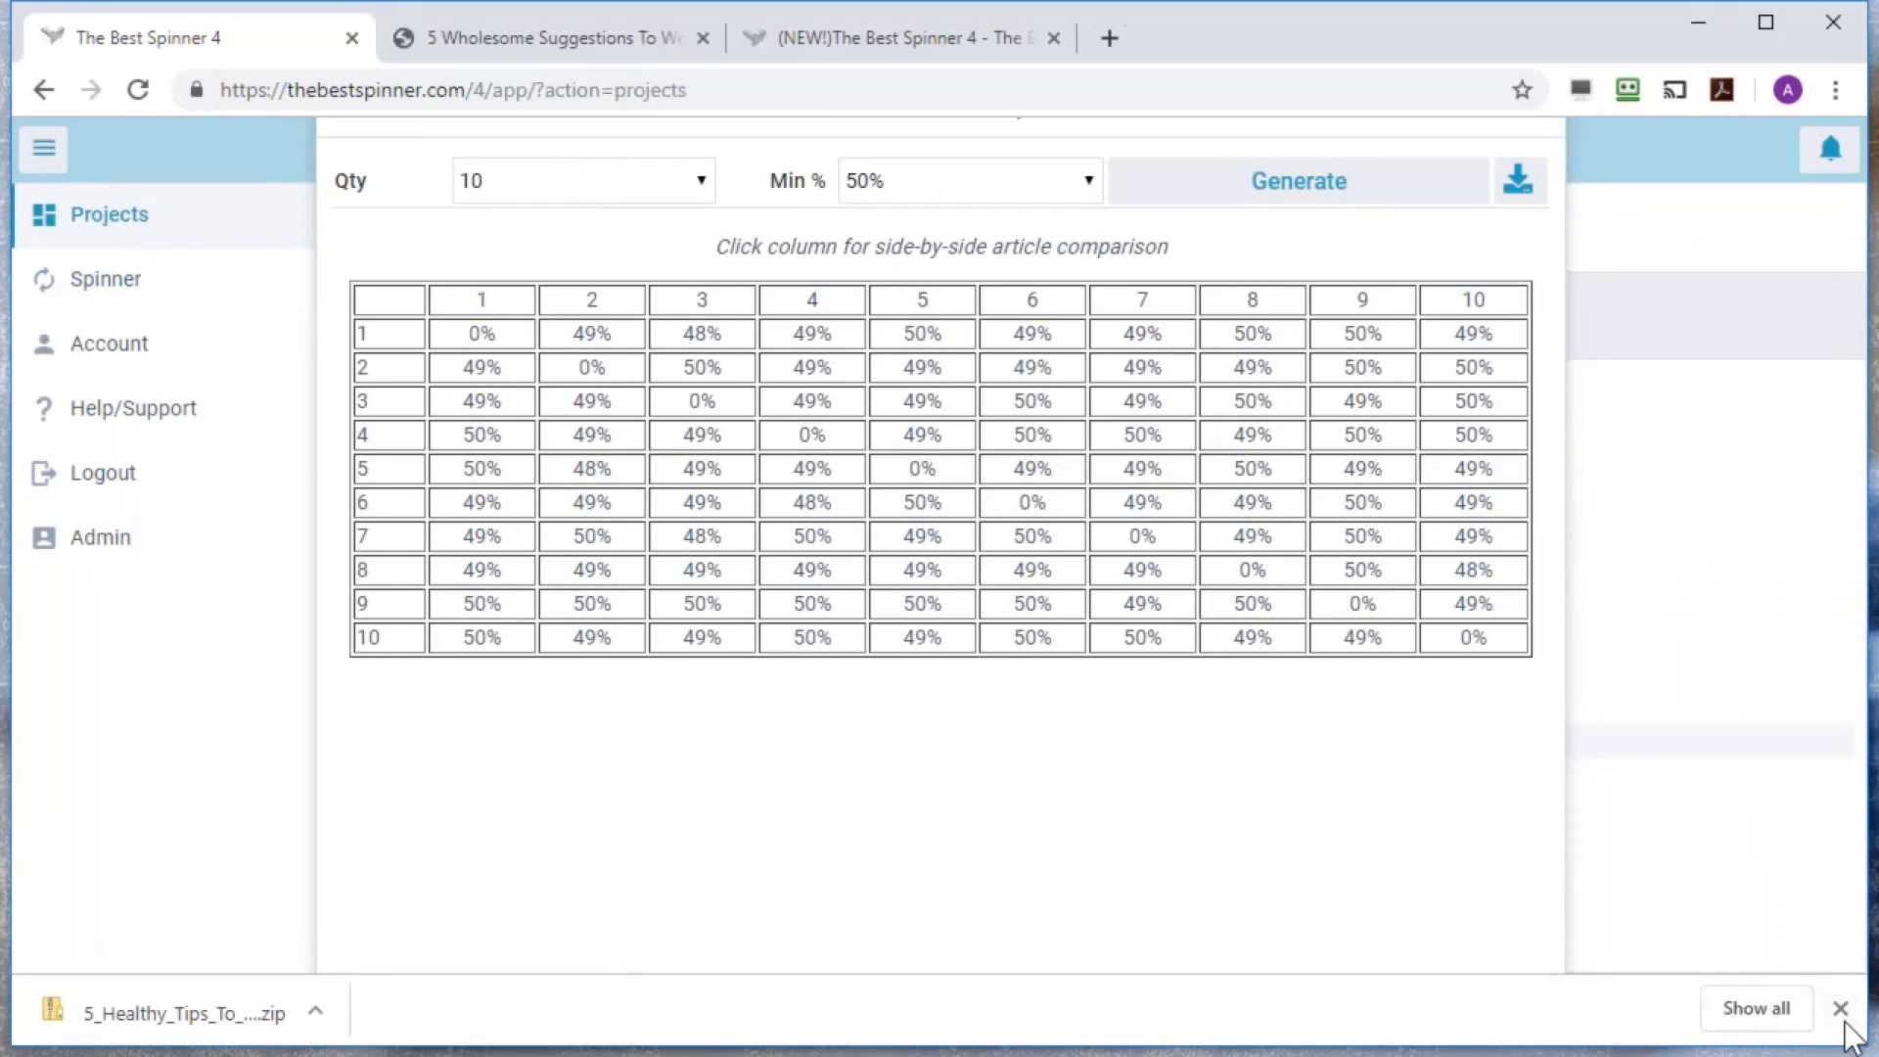
scroll(1780, 913, "up", 1)
left_click(1533, 146)
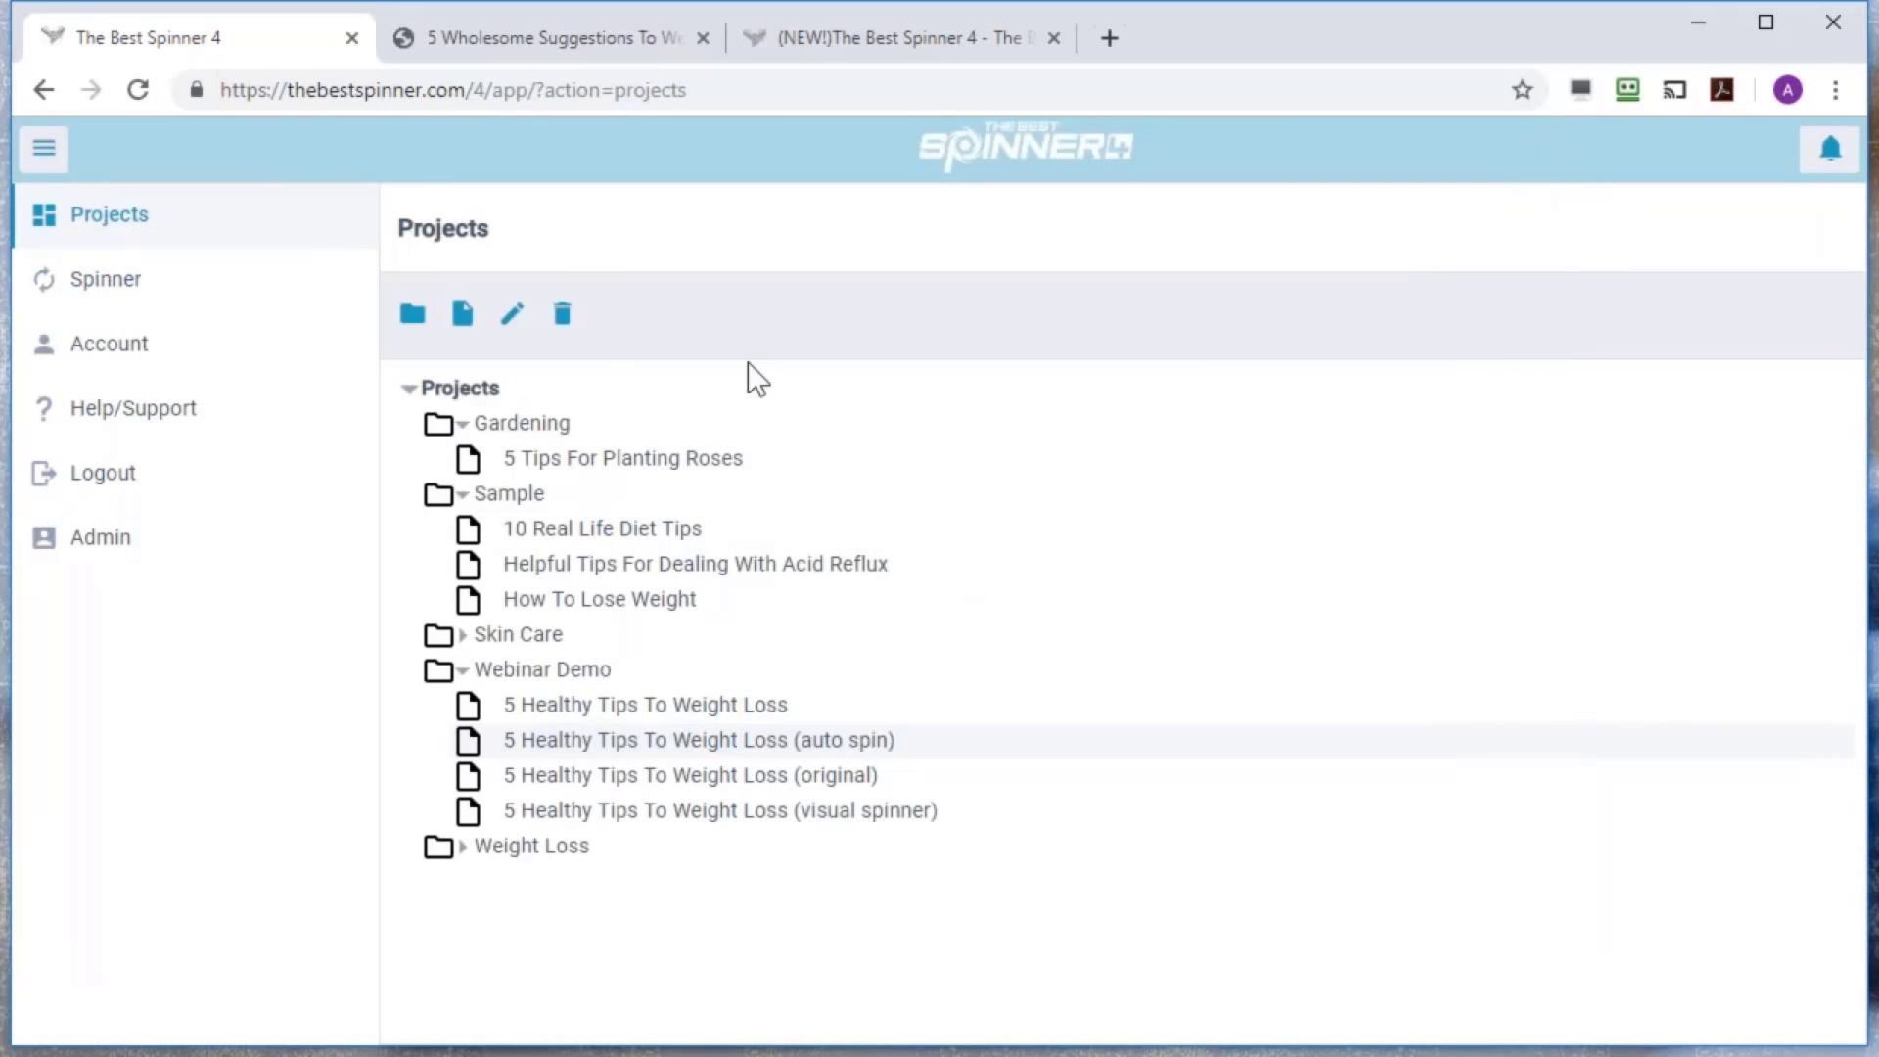
Open the "5 Healthy Tips To Weight Loss (visual spinner)" article and inspect its whole-article and paragraph variations and its code view
double_click(684, 817)
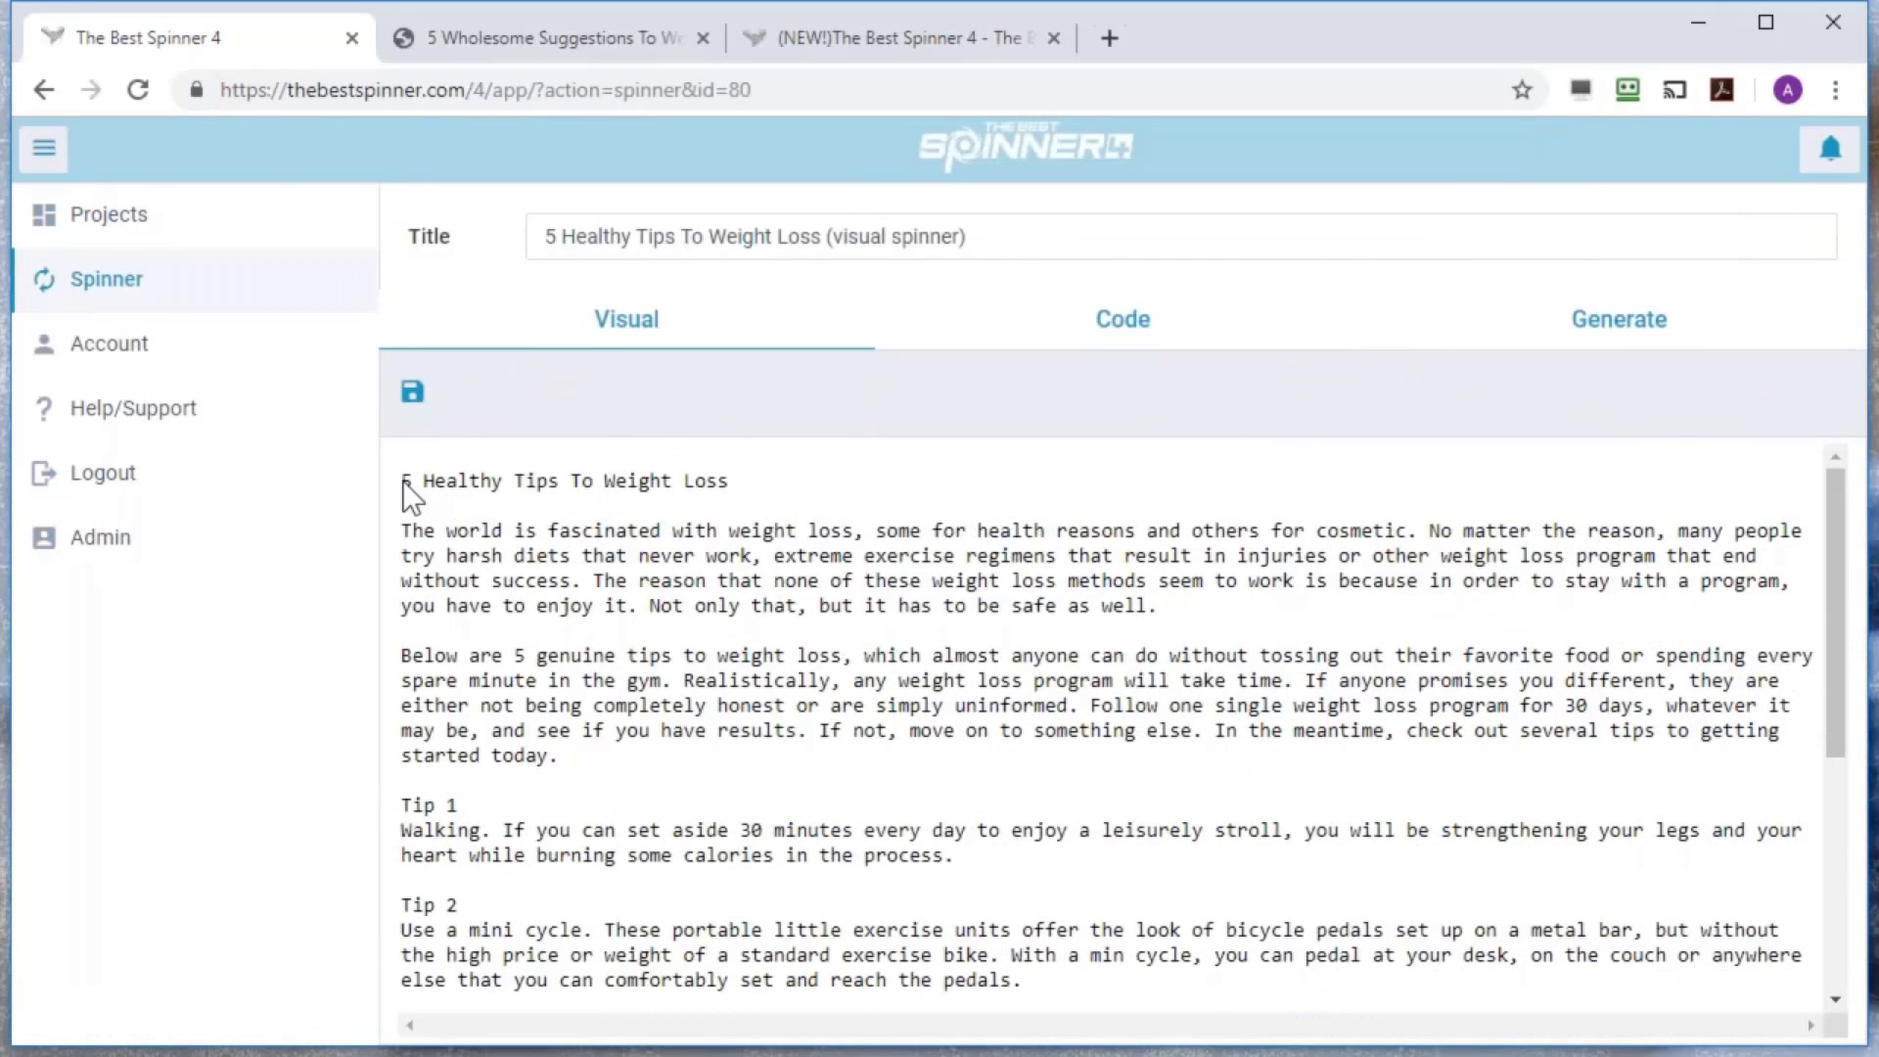
left_click(404, 482)
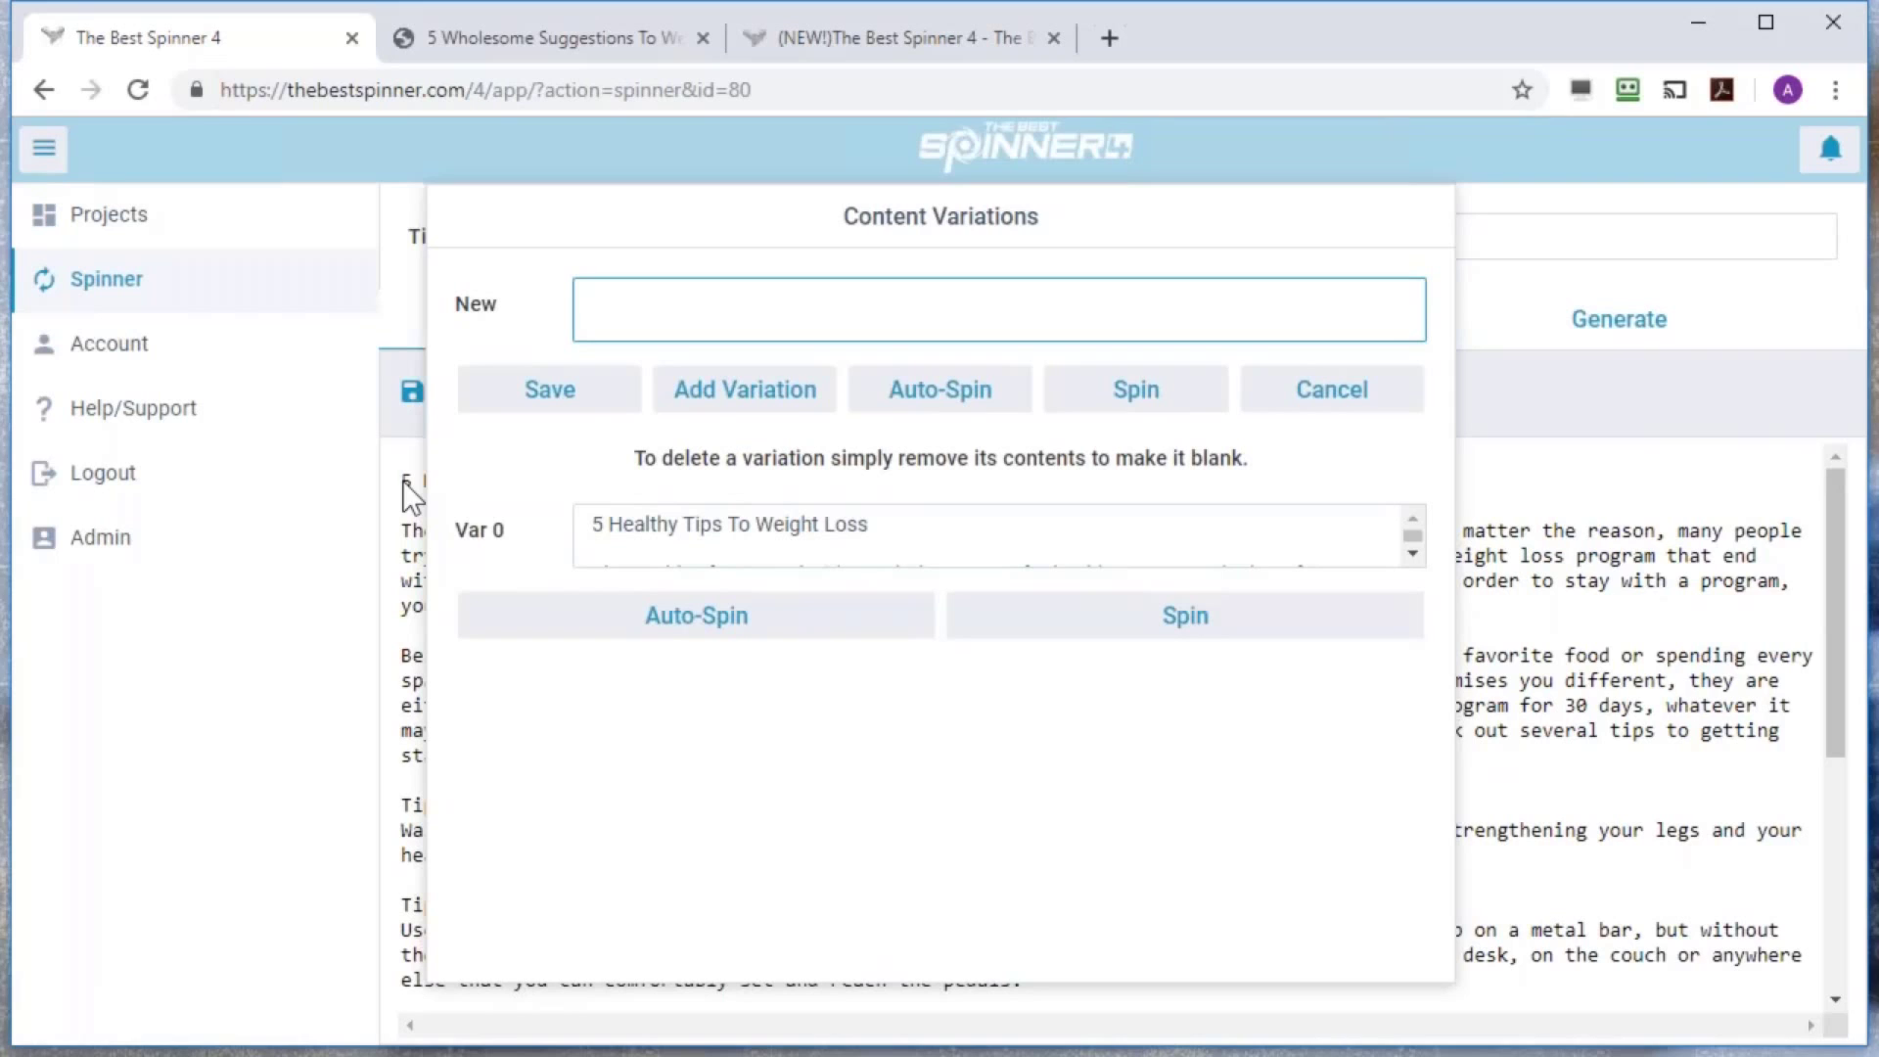
left_click(1314, 410)
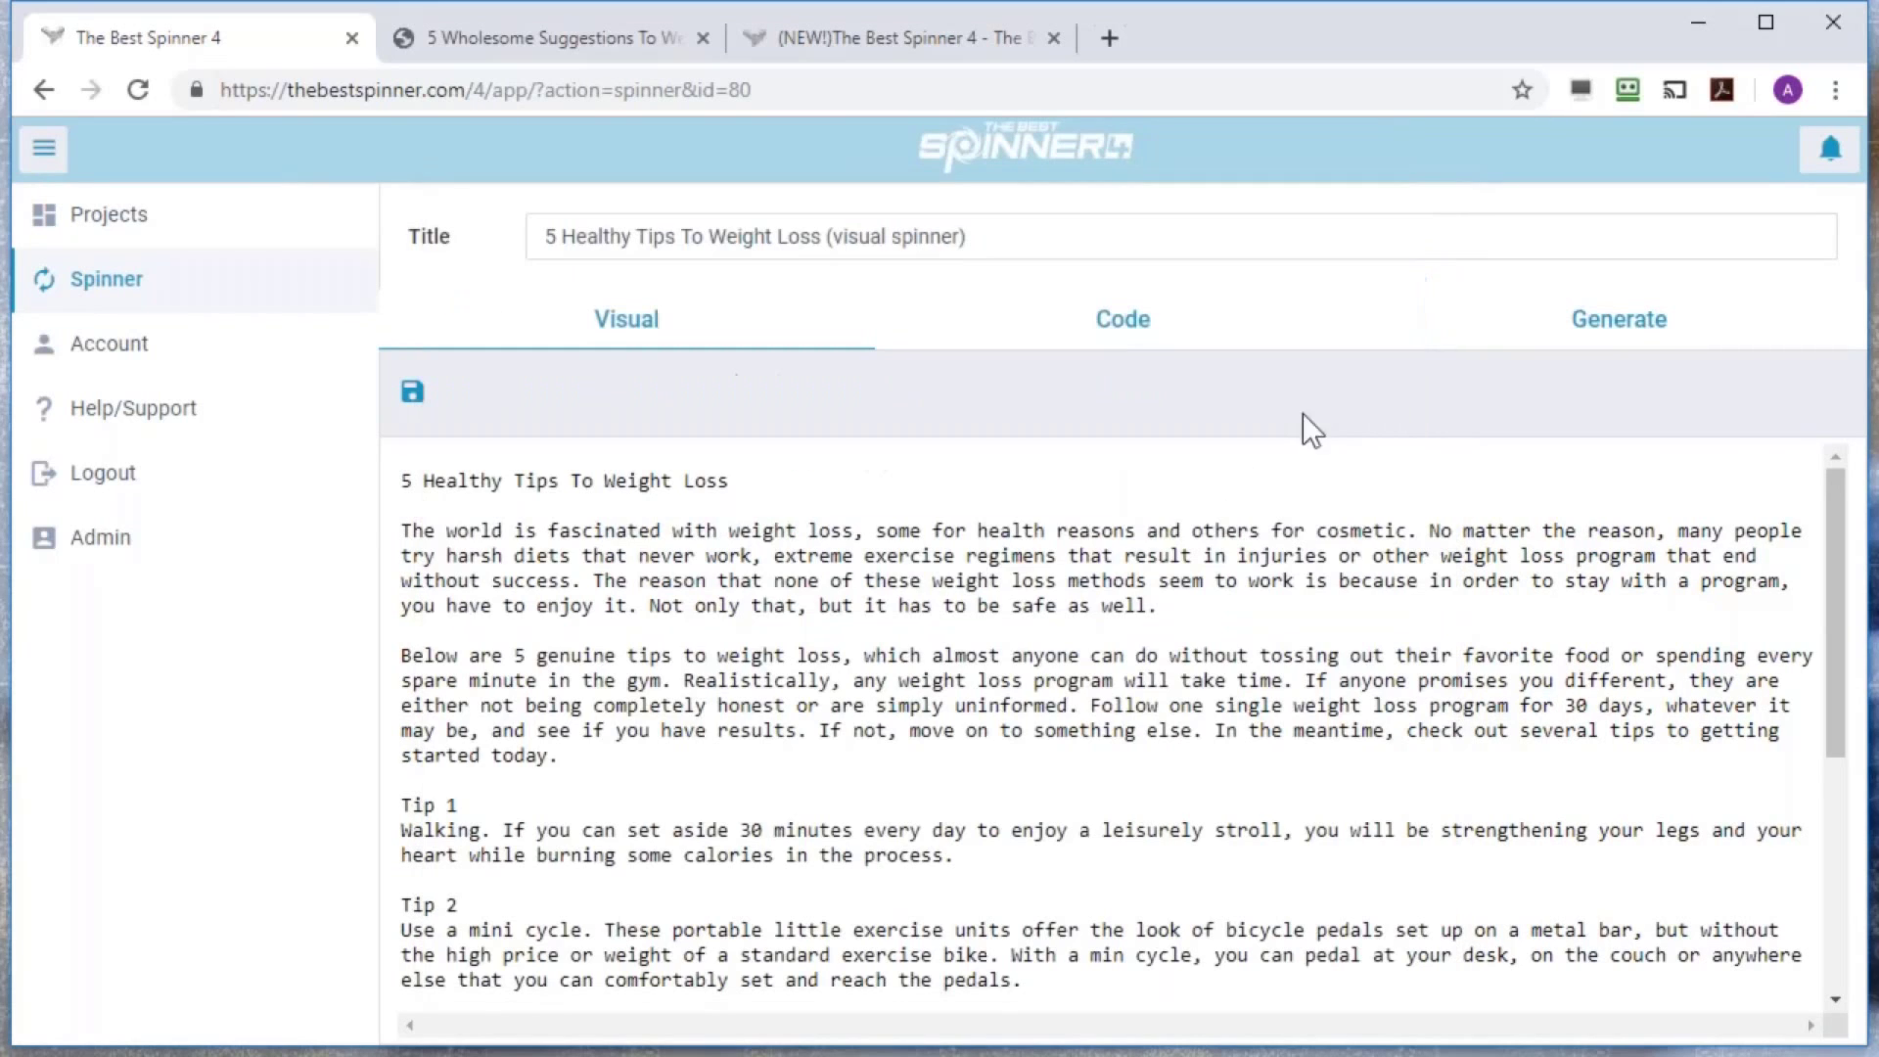
left_click(421, 537)
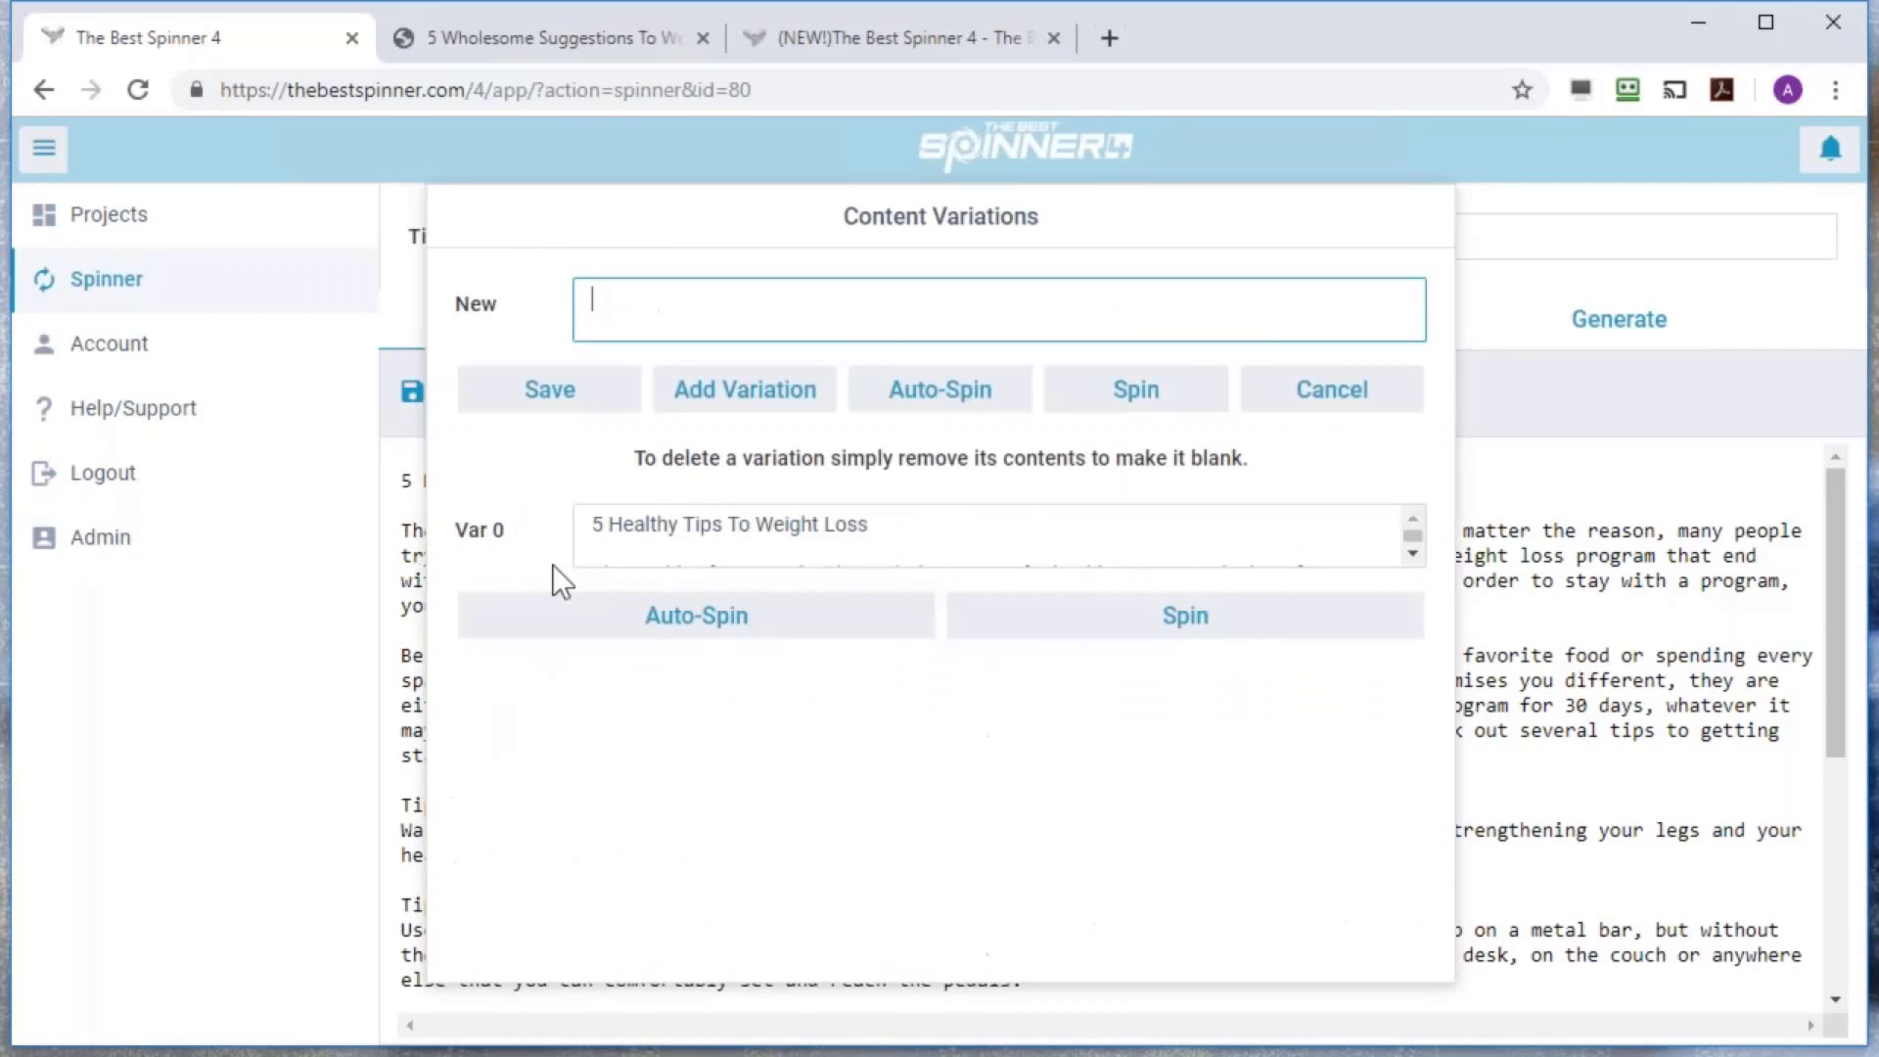
left_click(1335, 391)
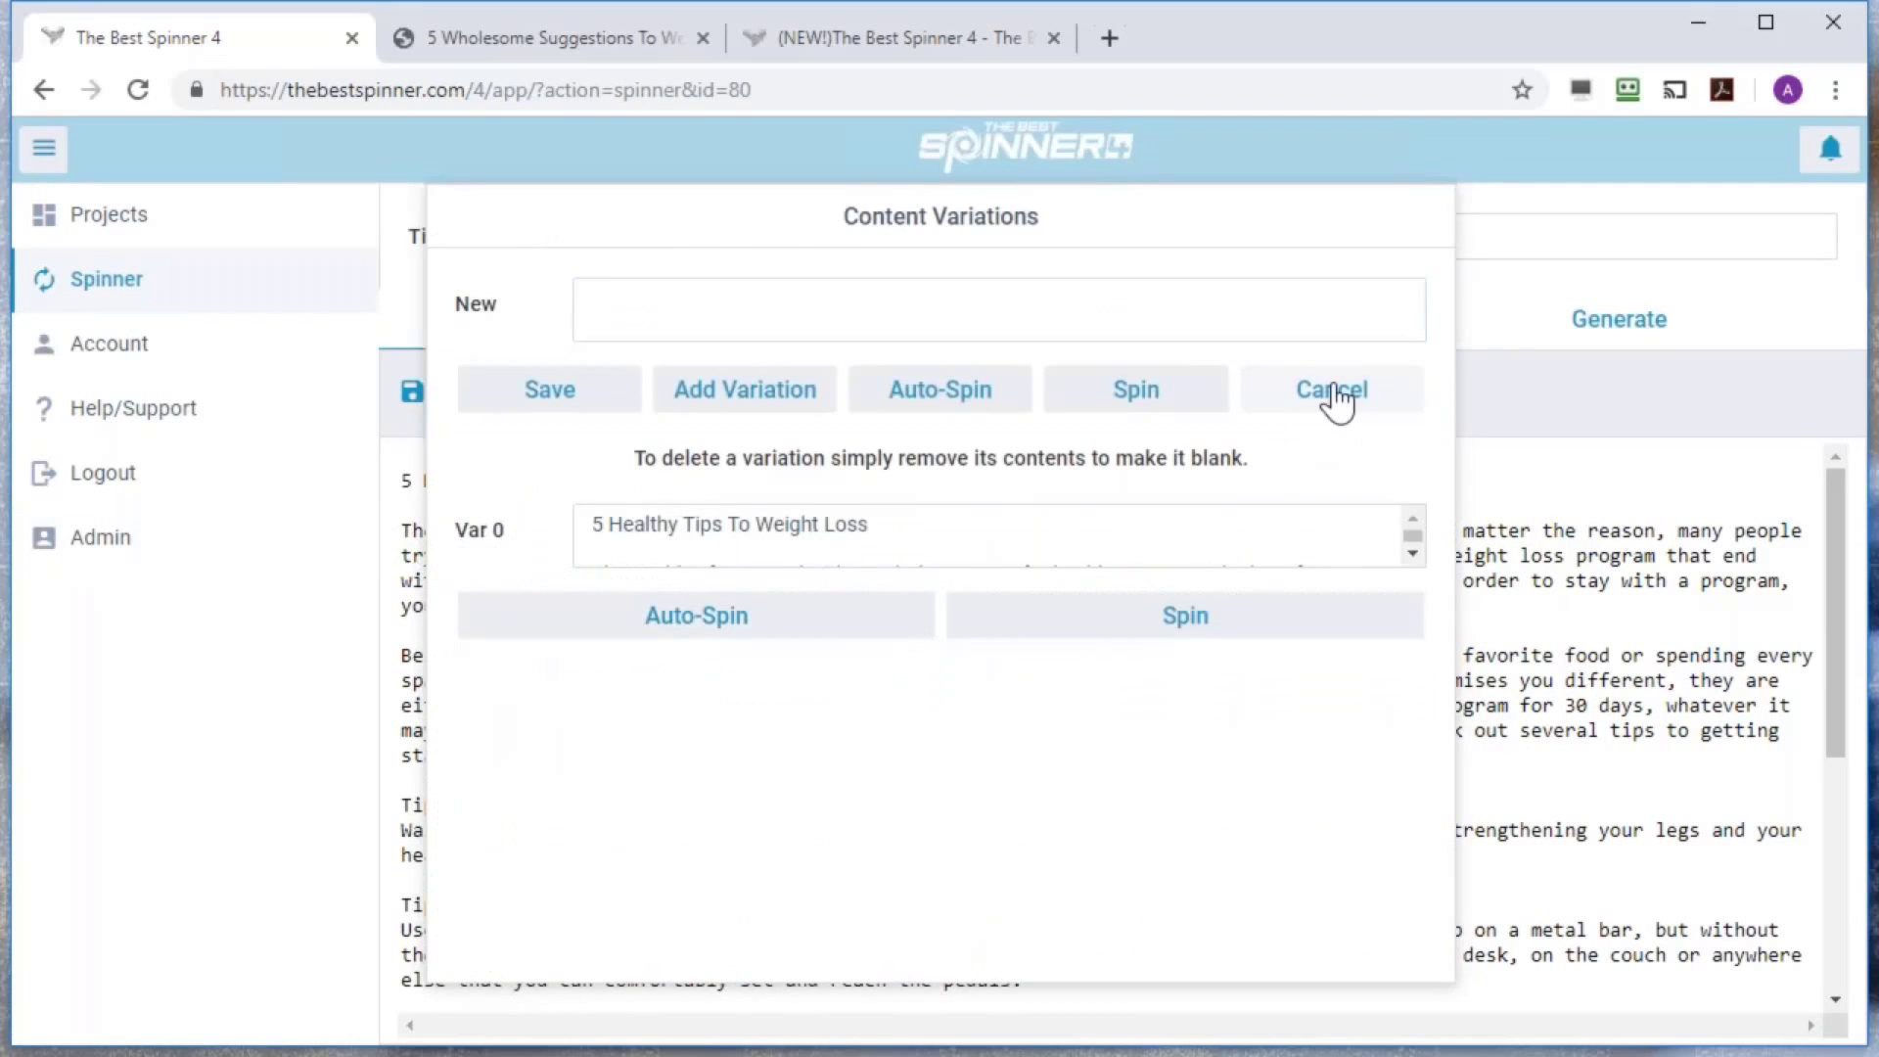
left_click(1133, 338)
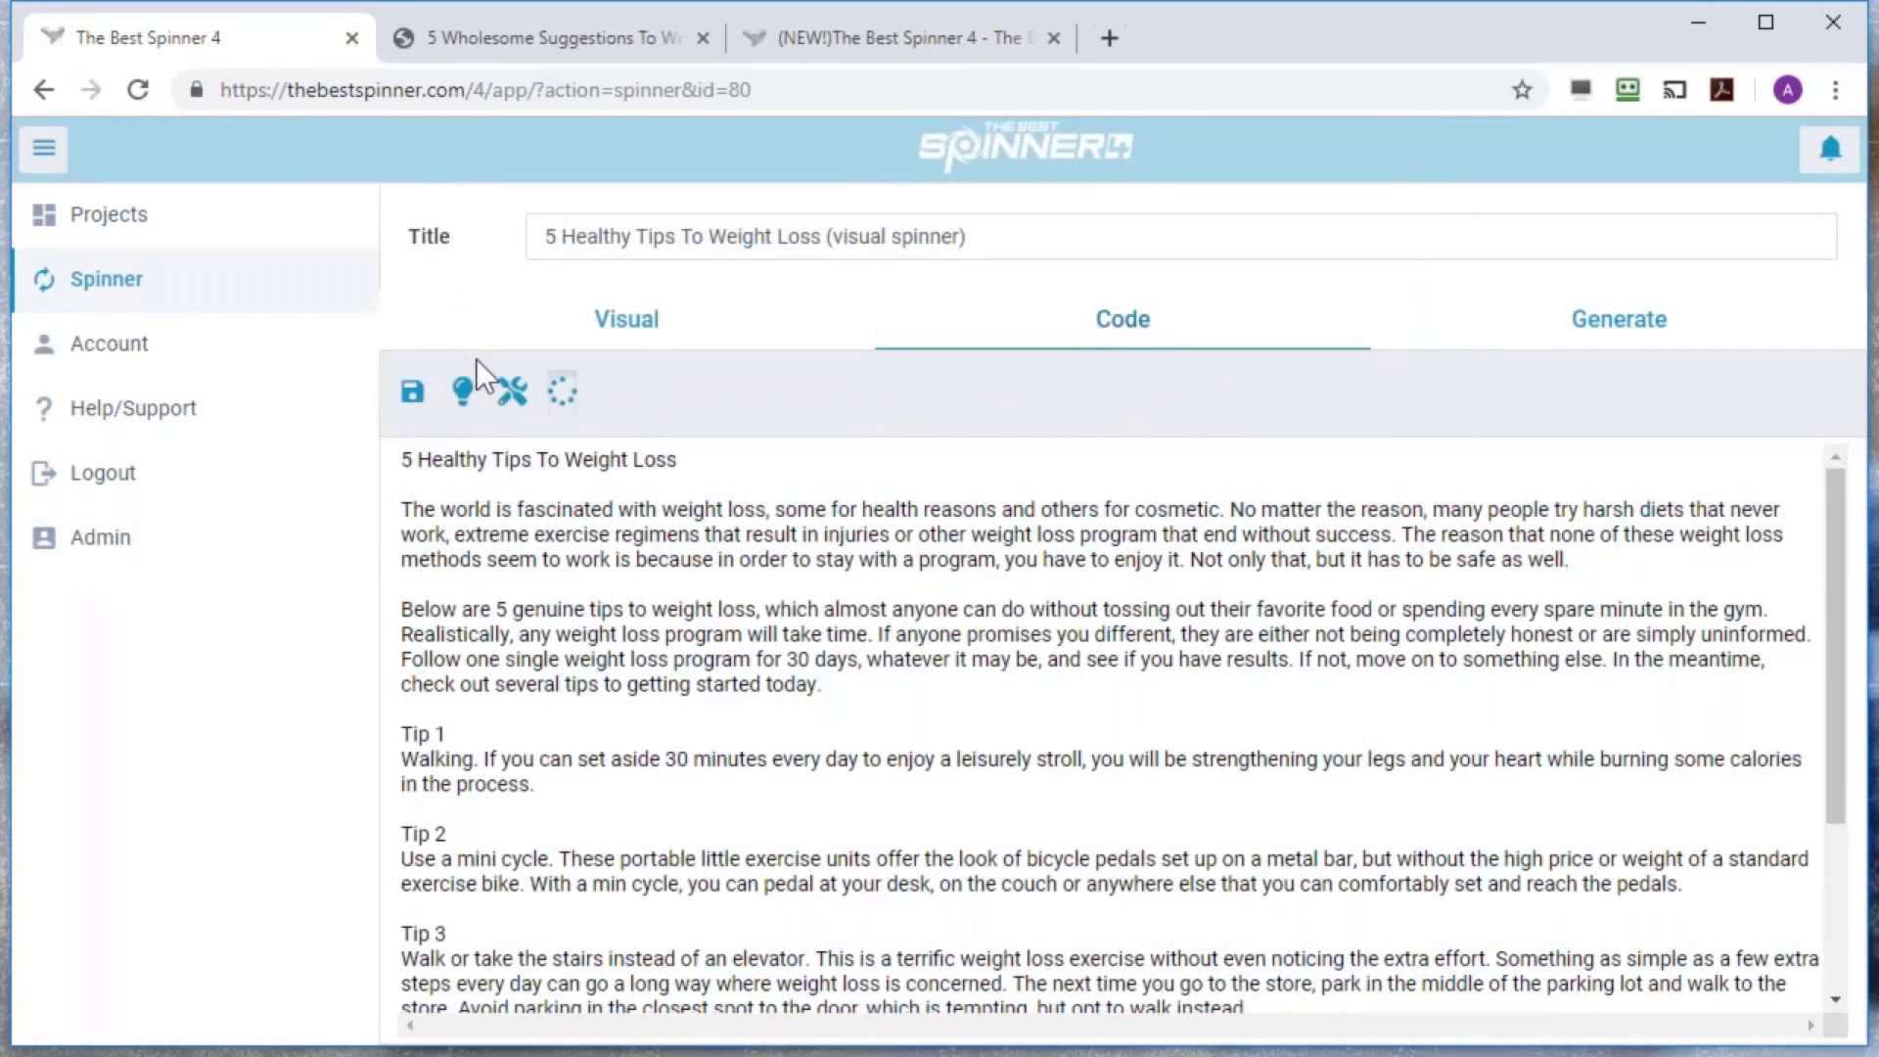
left_click(631, 333)
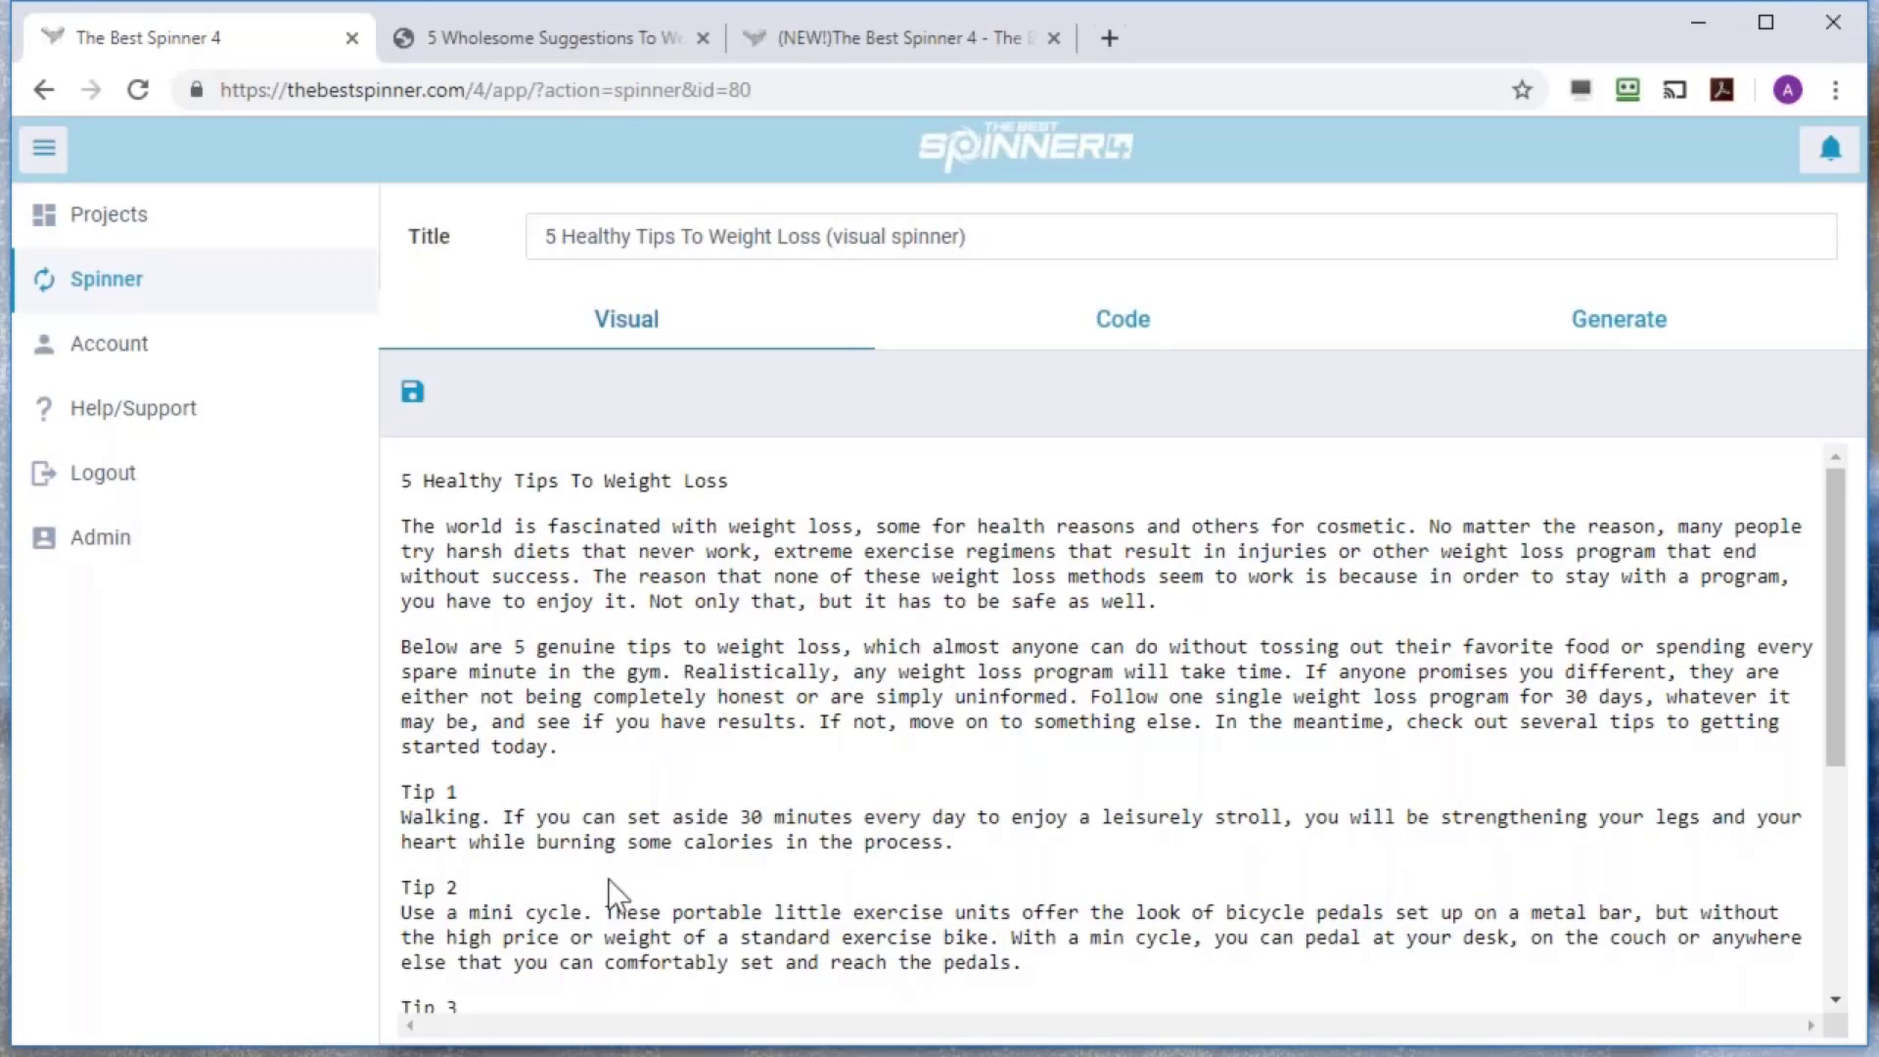
Start a new article import from the project list and filter the PLR articles to category Health and Fitness, subcategory Exercise
left_click(98, 221)
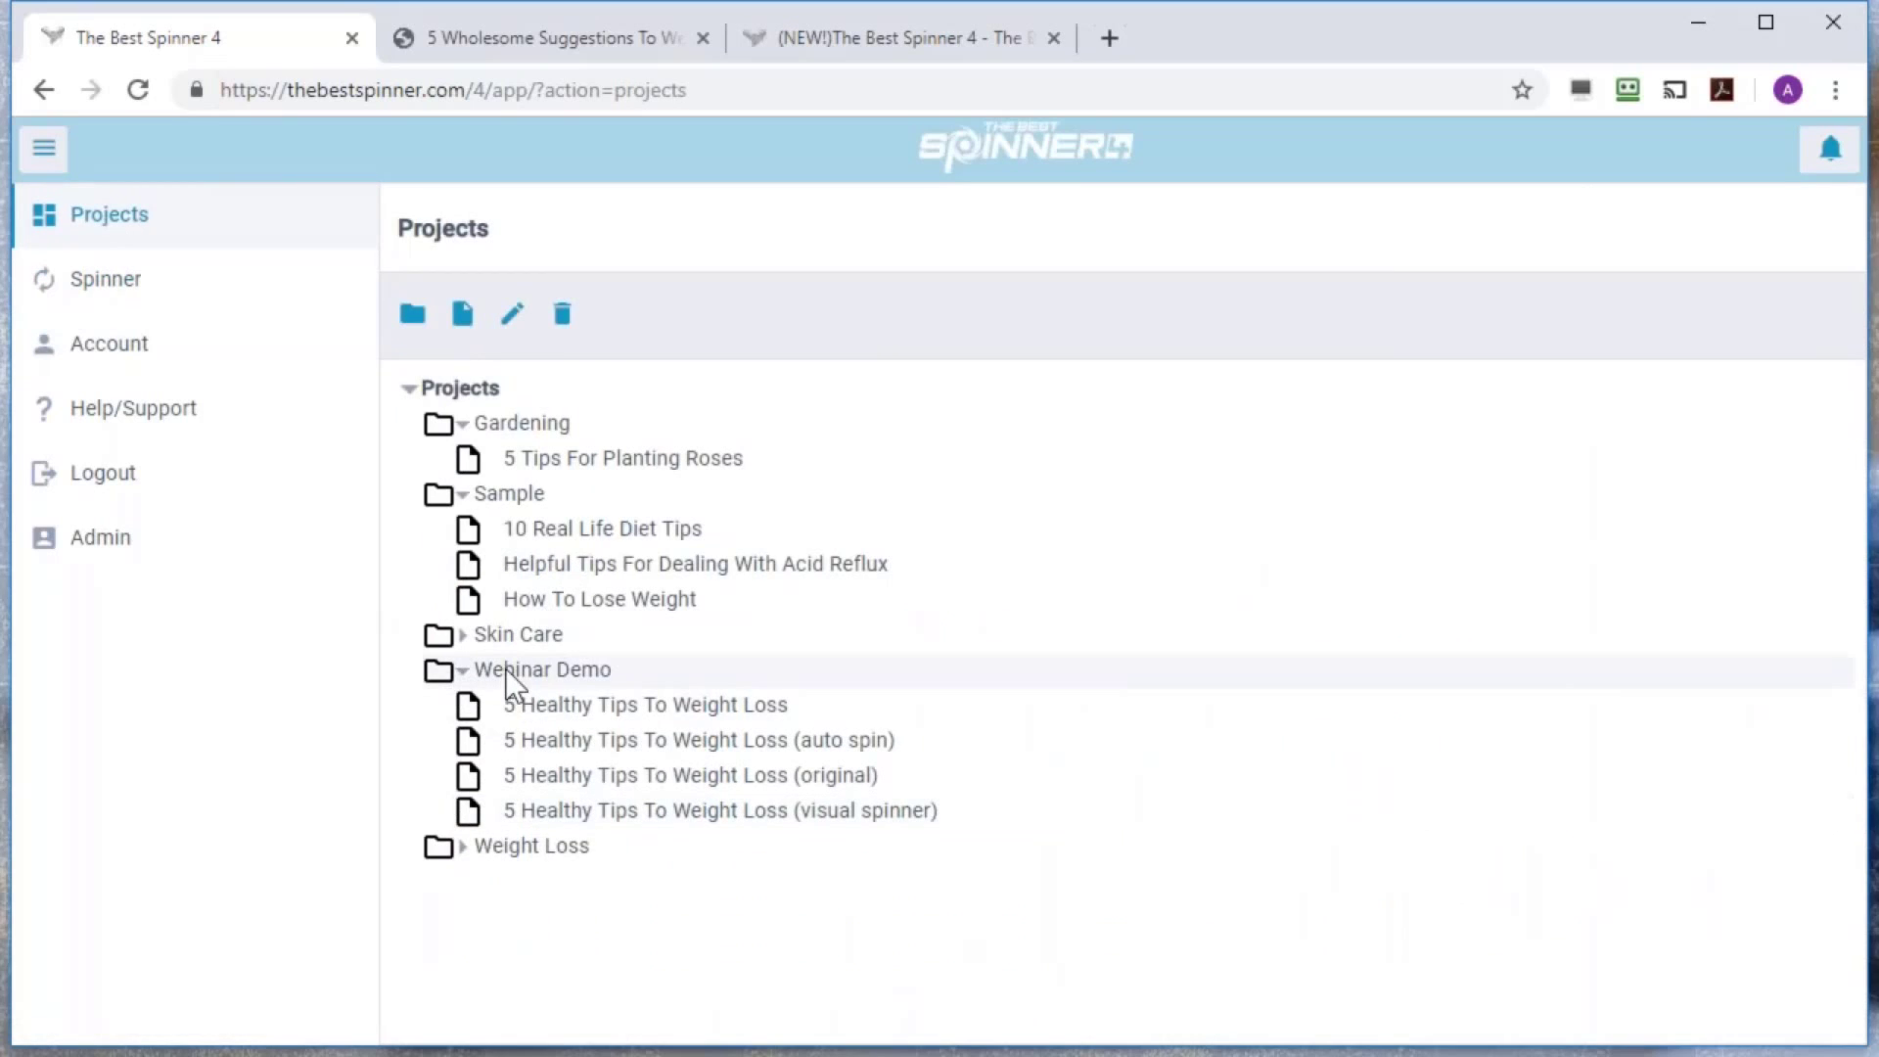
left_click(462, 315)
left_click(642, 367)
left_click(642, 486)
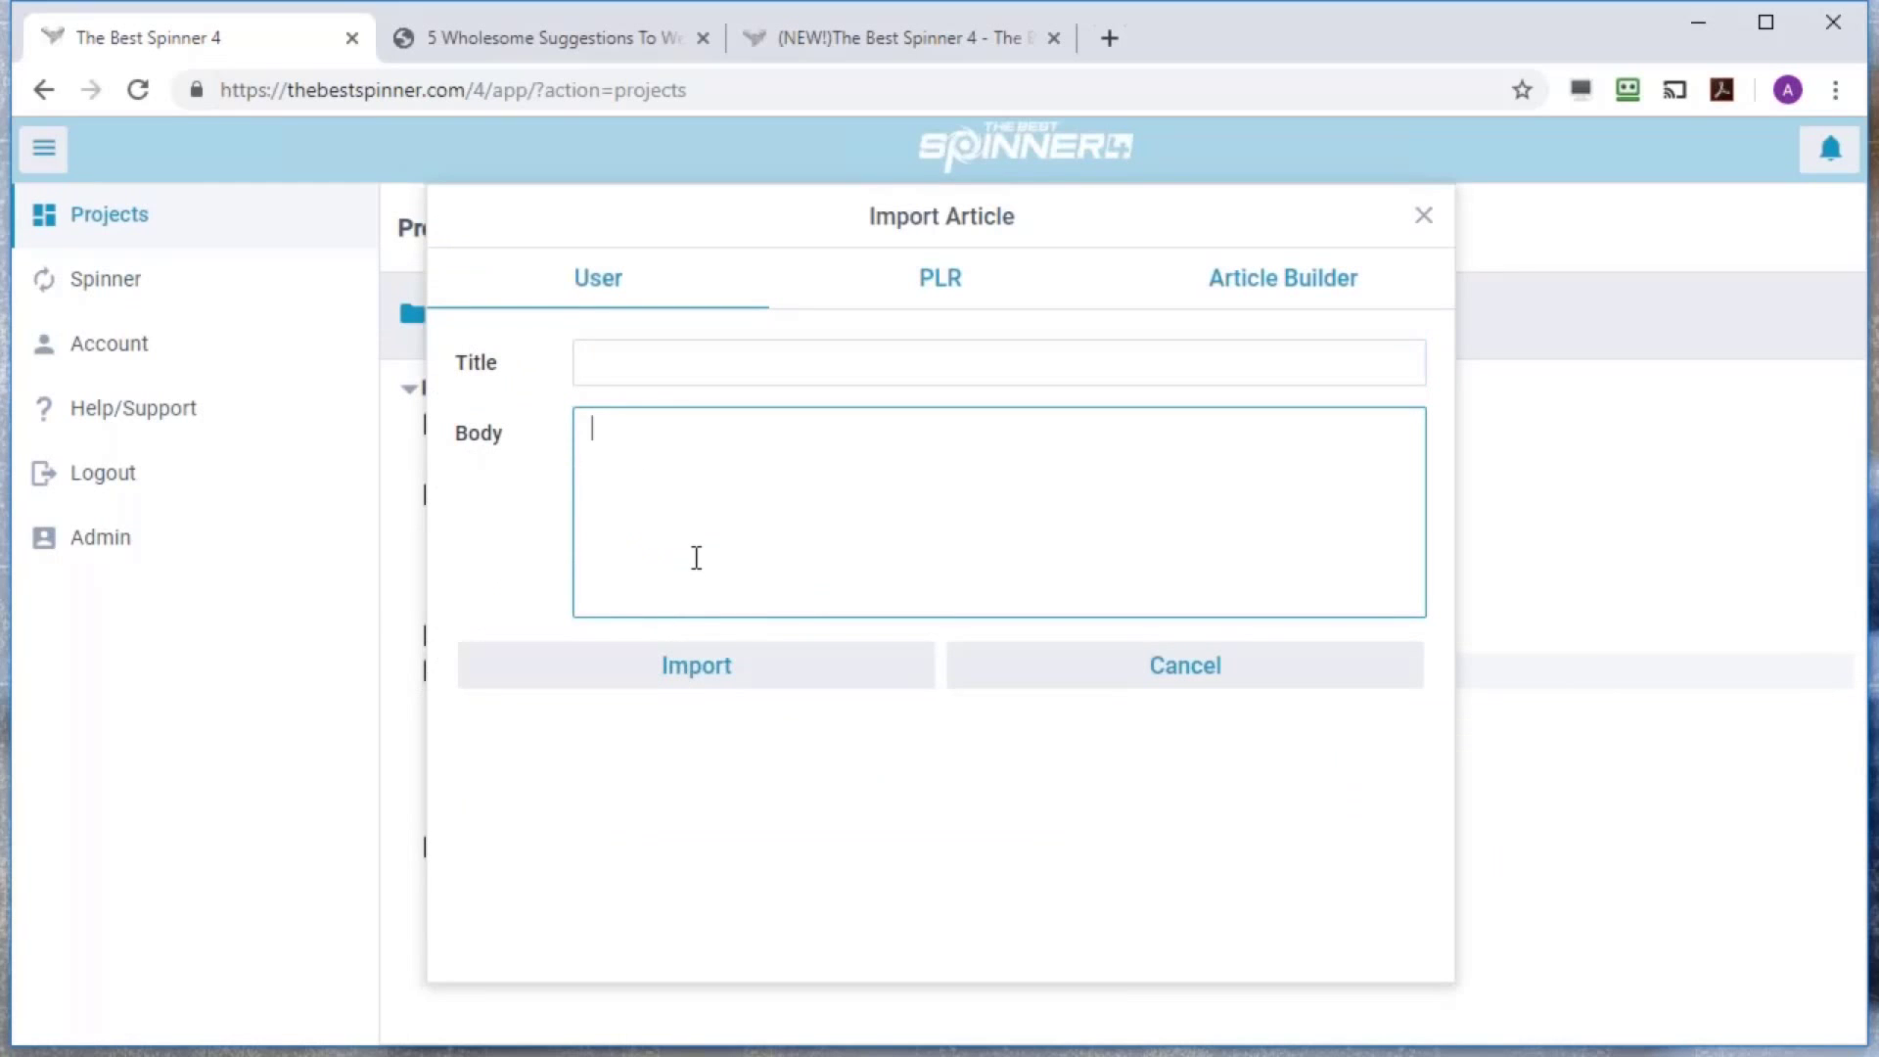
left_click(940, 303)
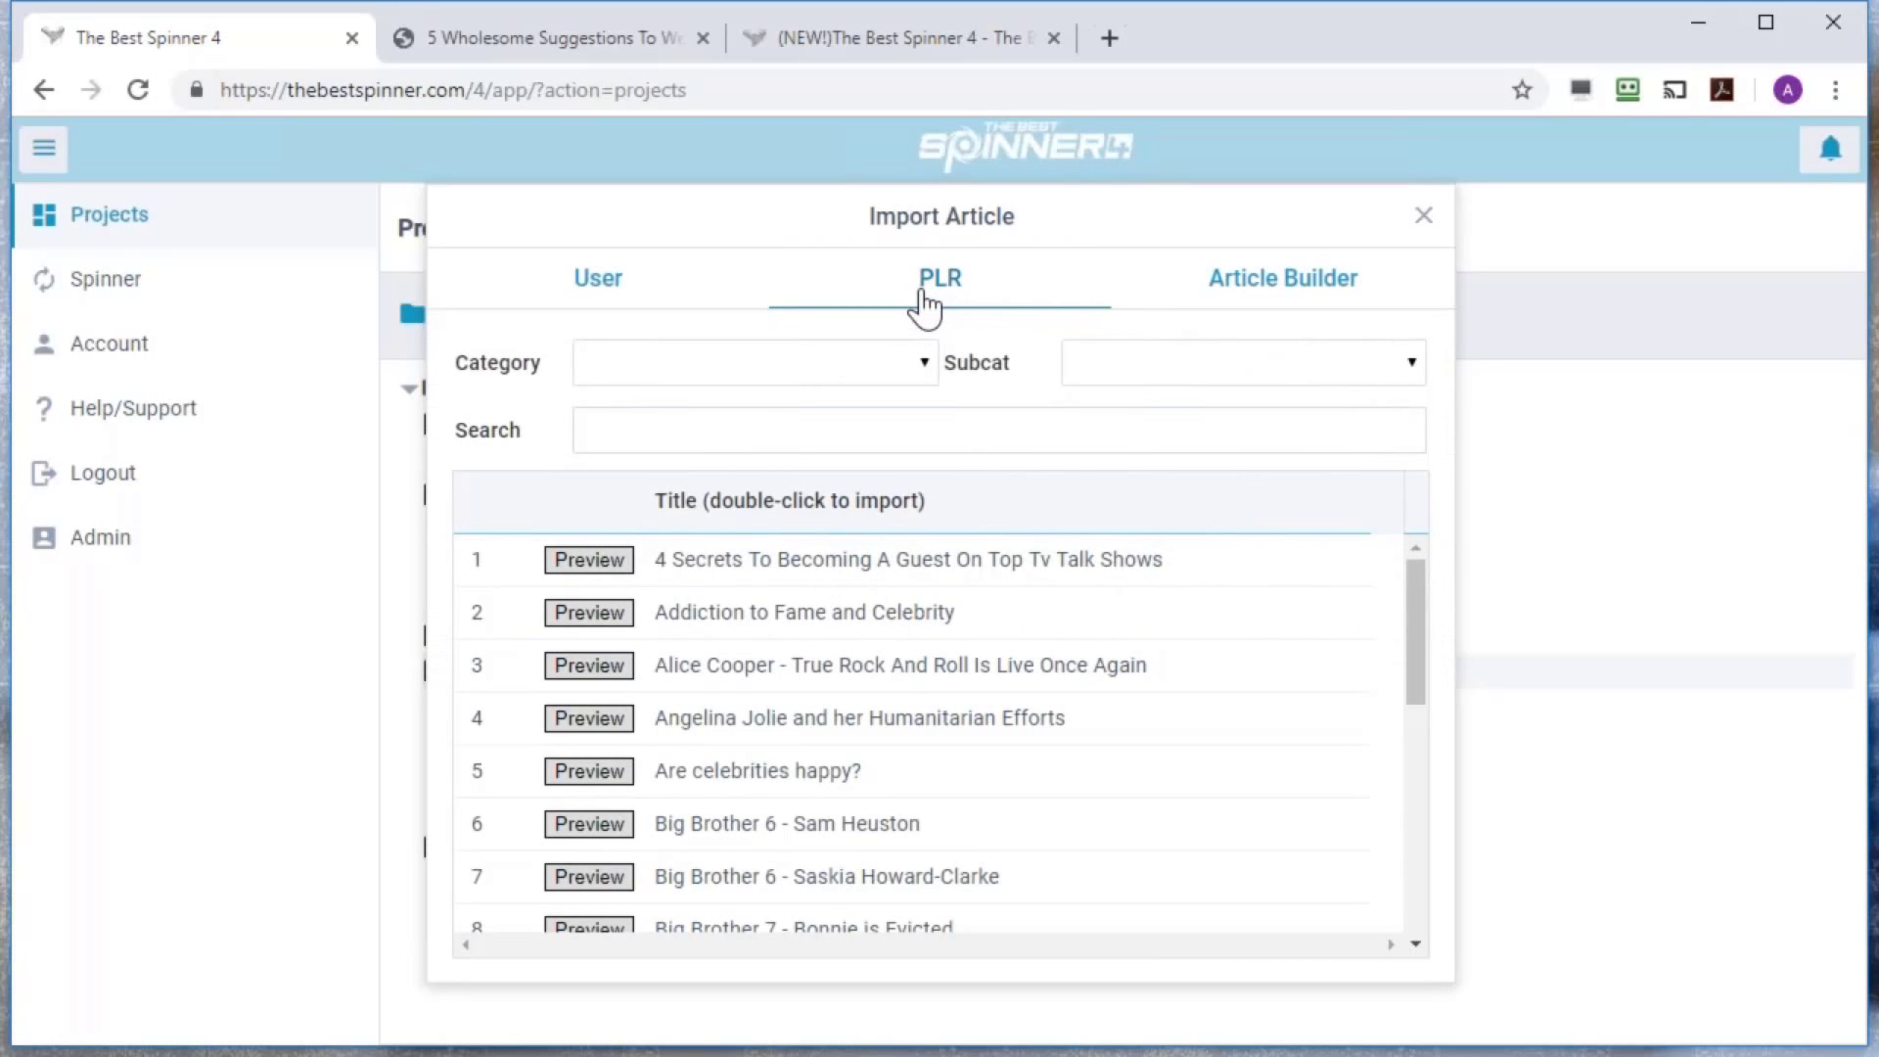
left_click(921, 363)
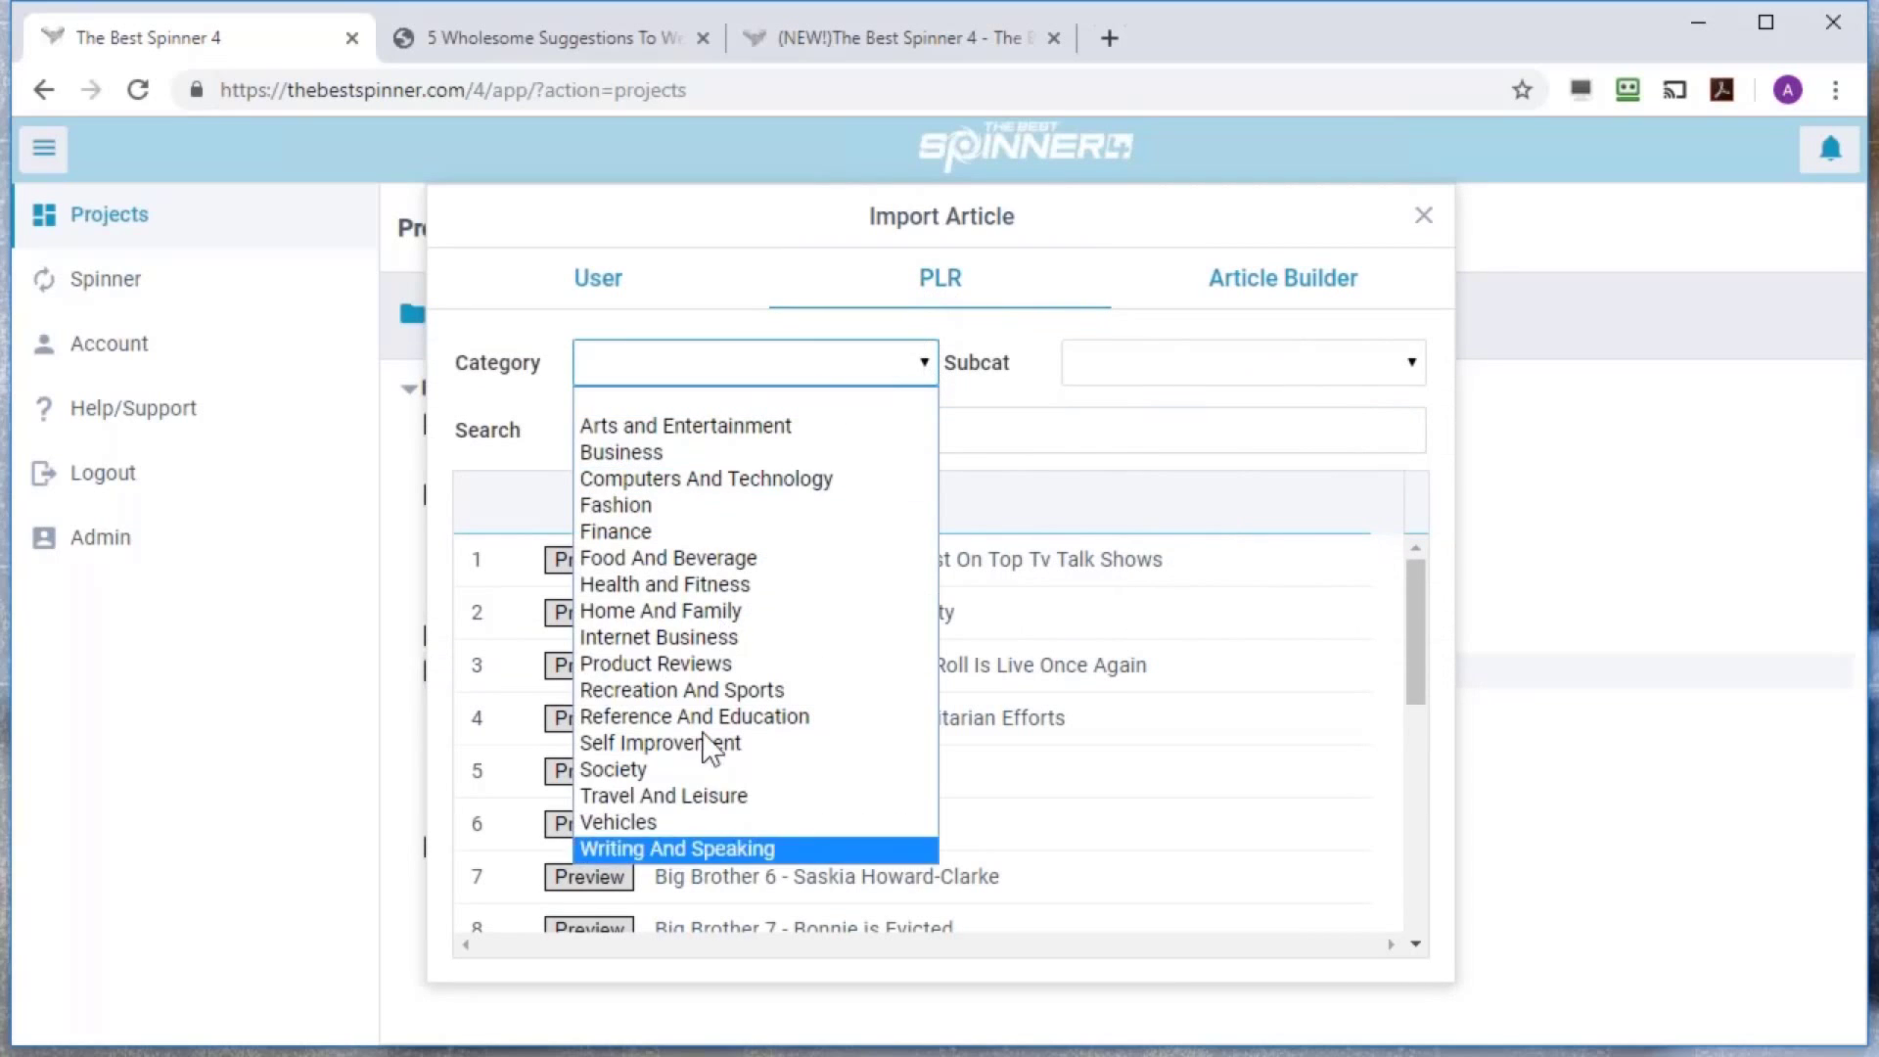
left_click(708, 592)
left_click(1225, 354)
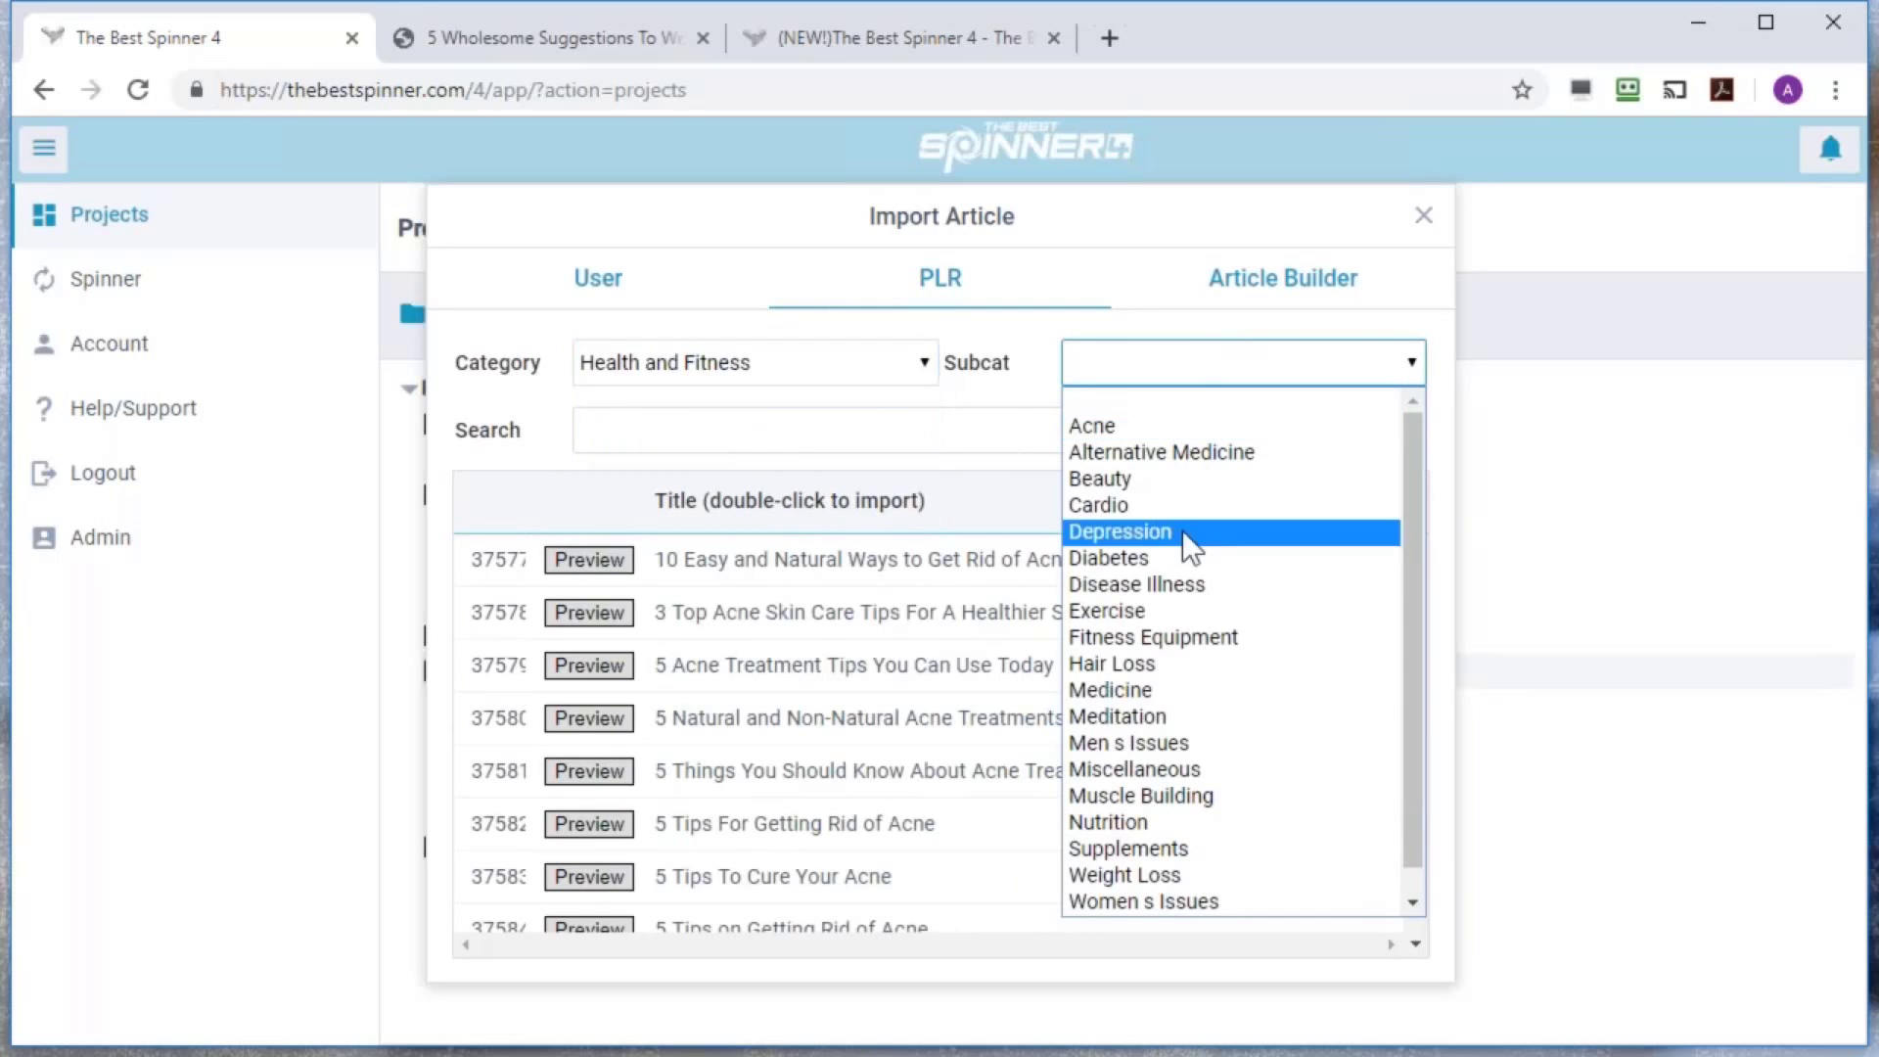
left_click(1166, 610)
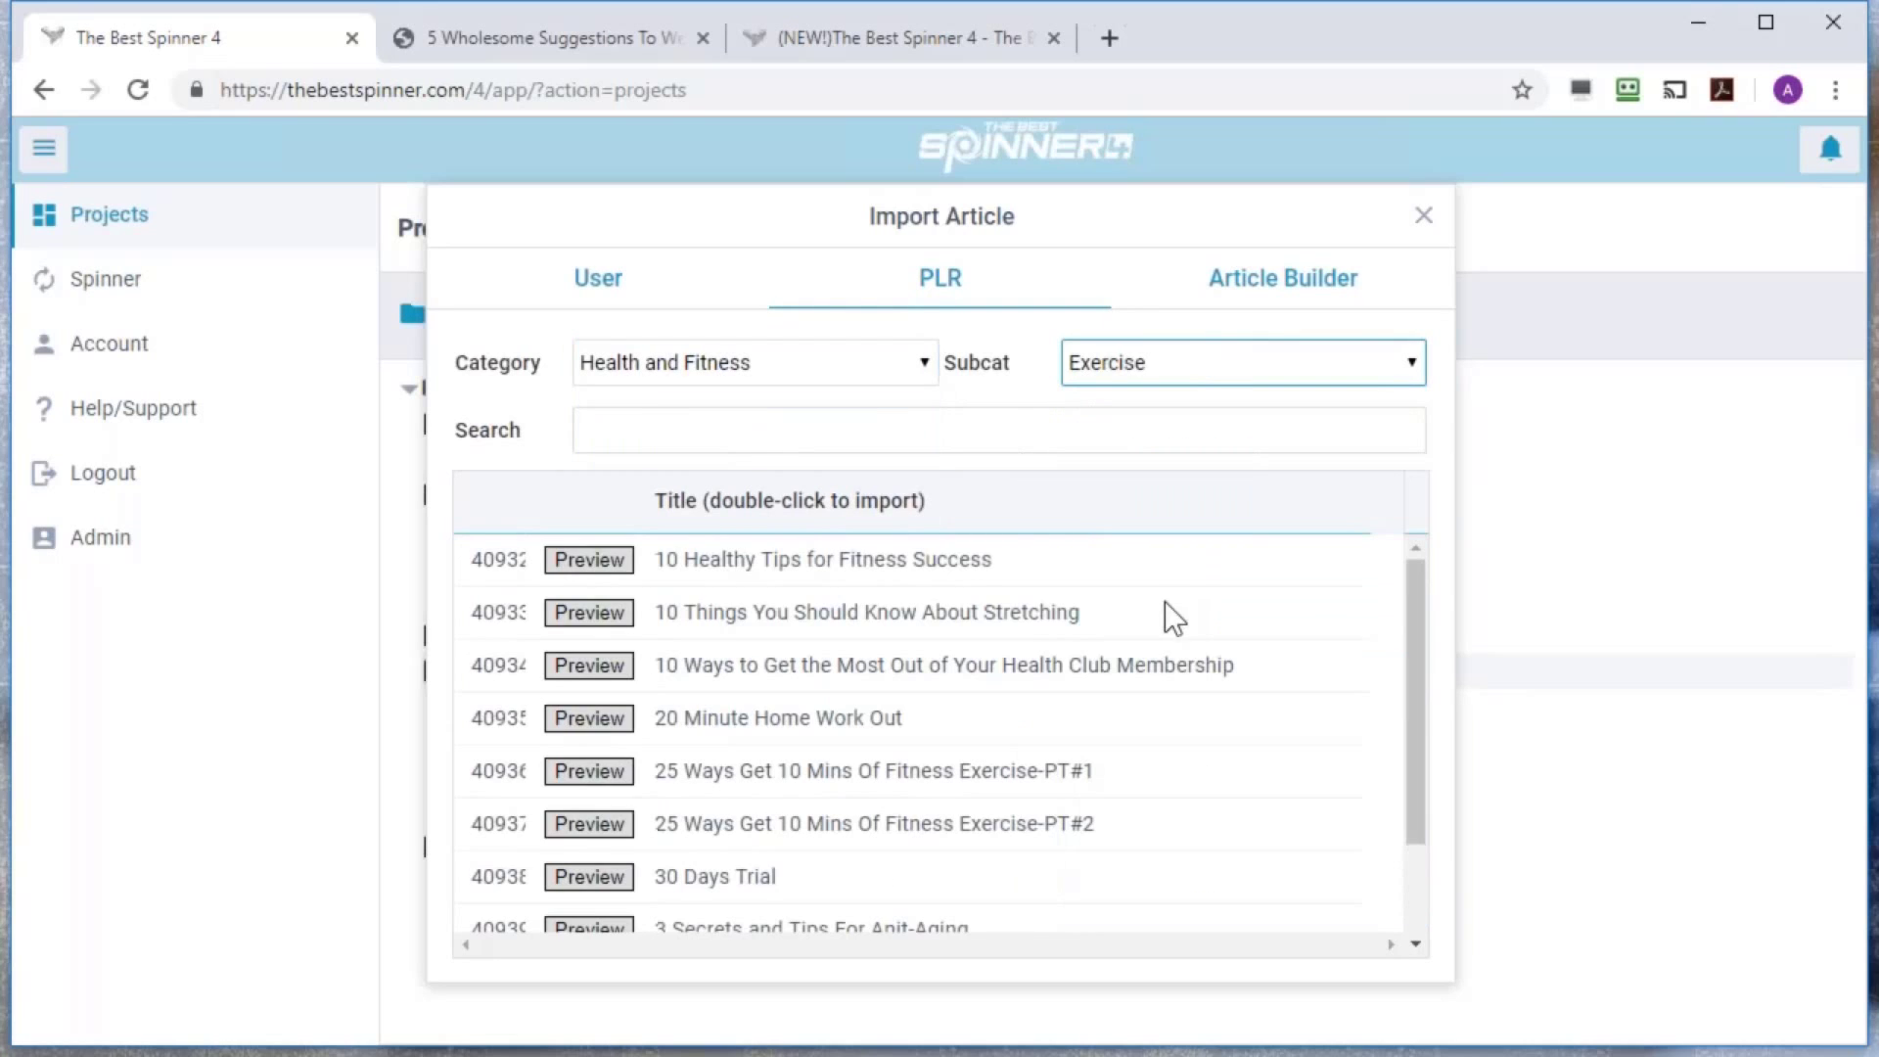
Preview the PLR article "5 Components of Physical Fitness" in full and import it
left_click_drag(1411, 591, 1394, 673)
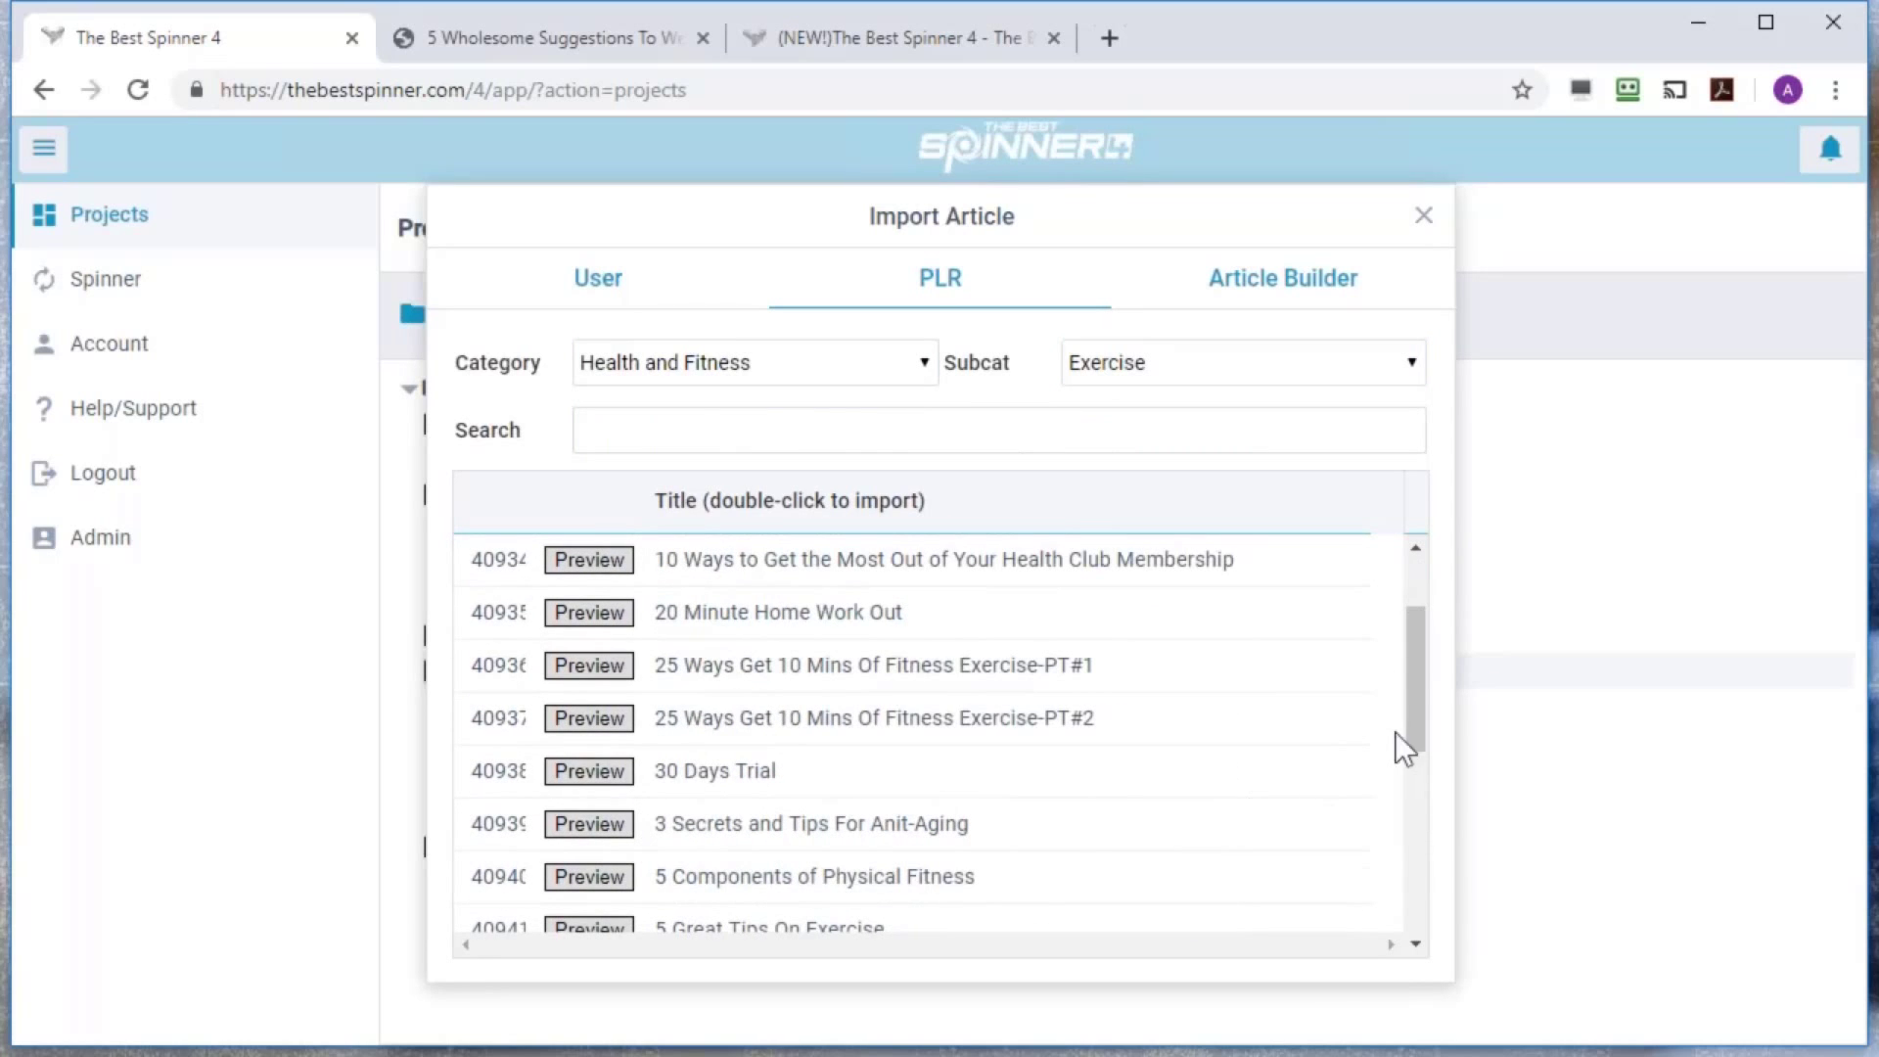
left_click_drag(1412, 660, 1409, 687)
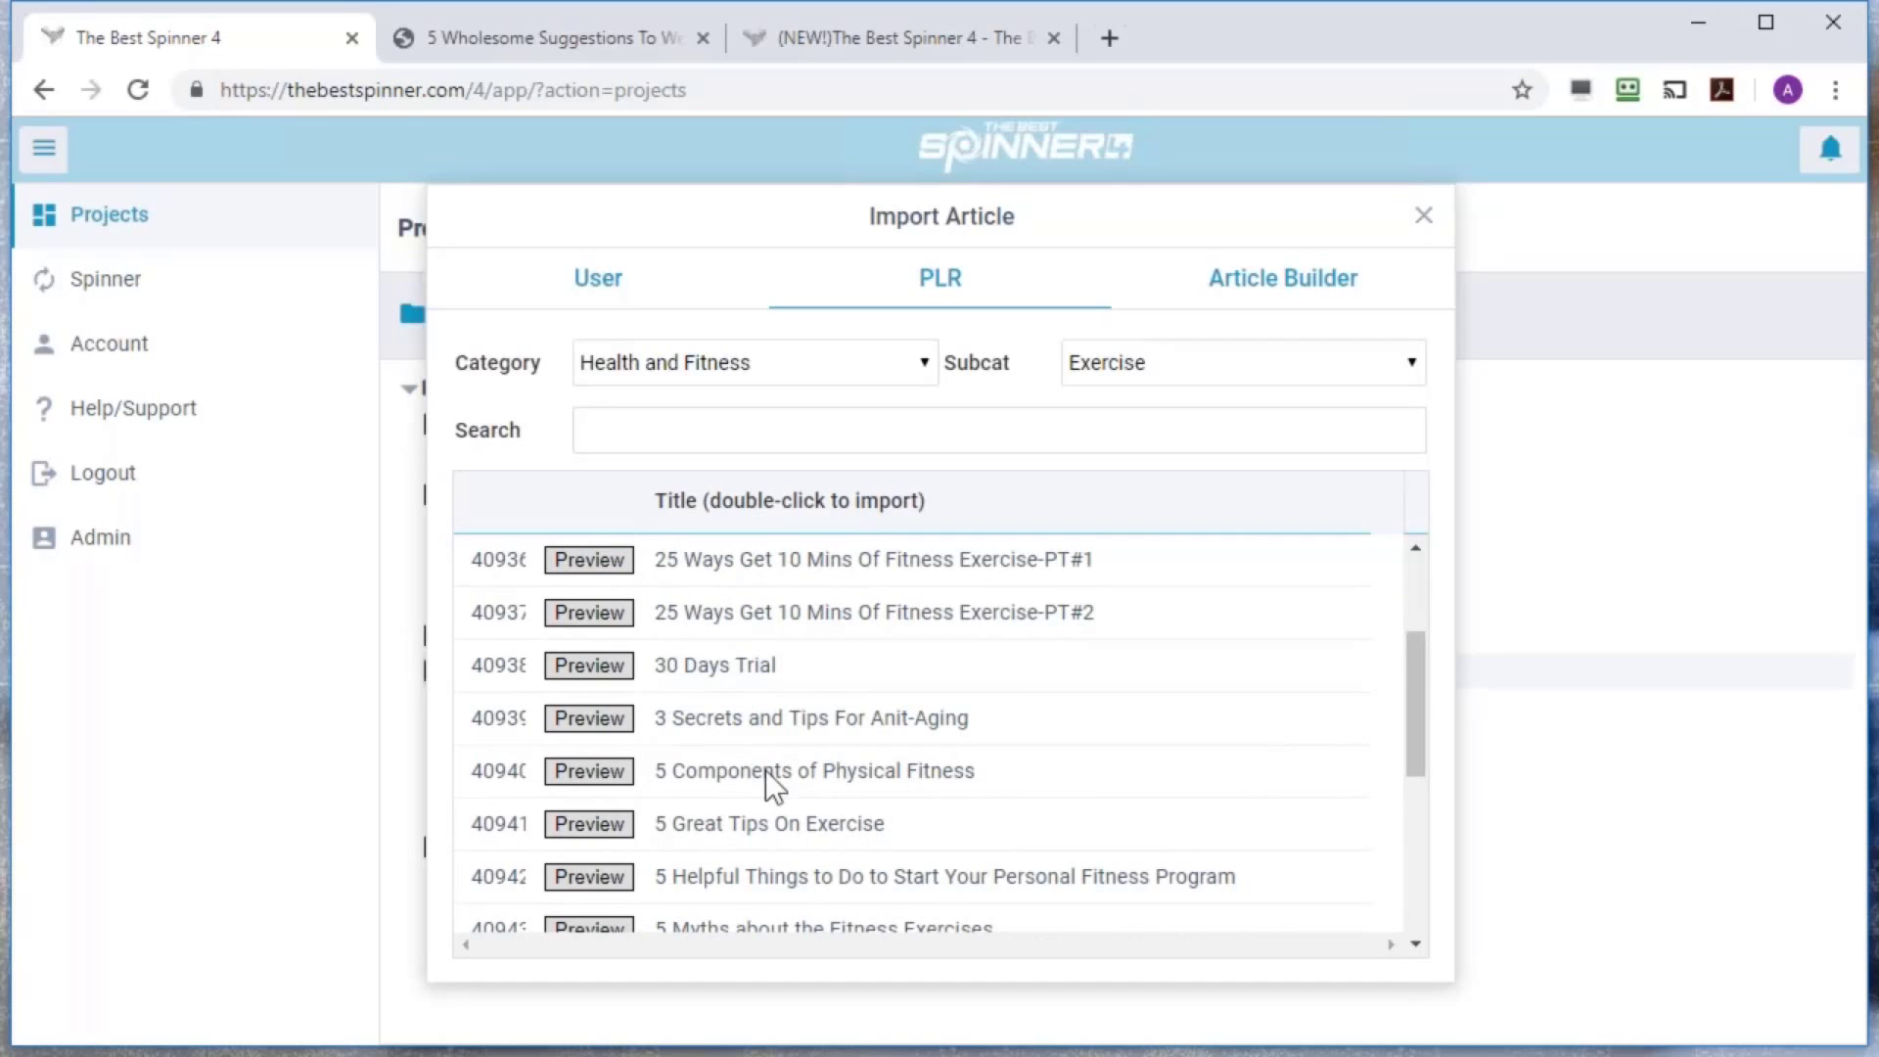
left_click(590, 771)
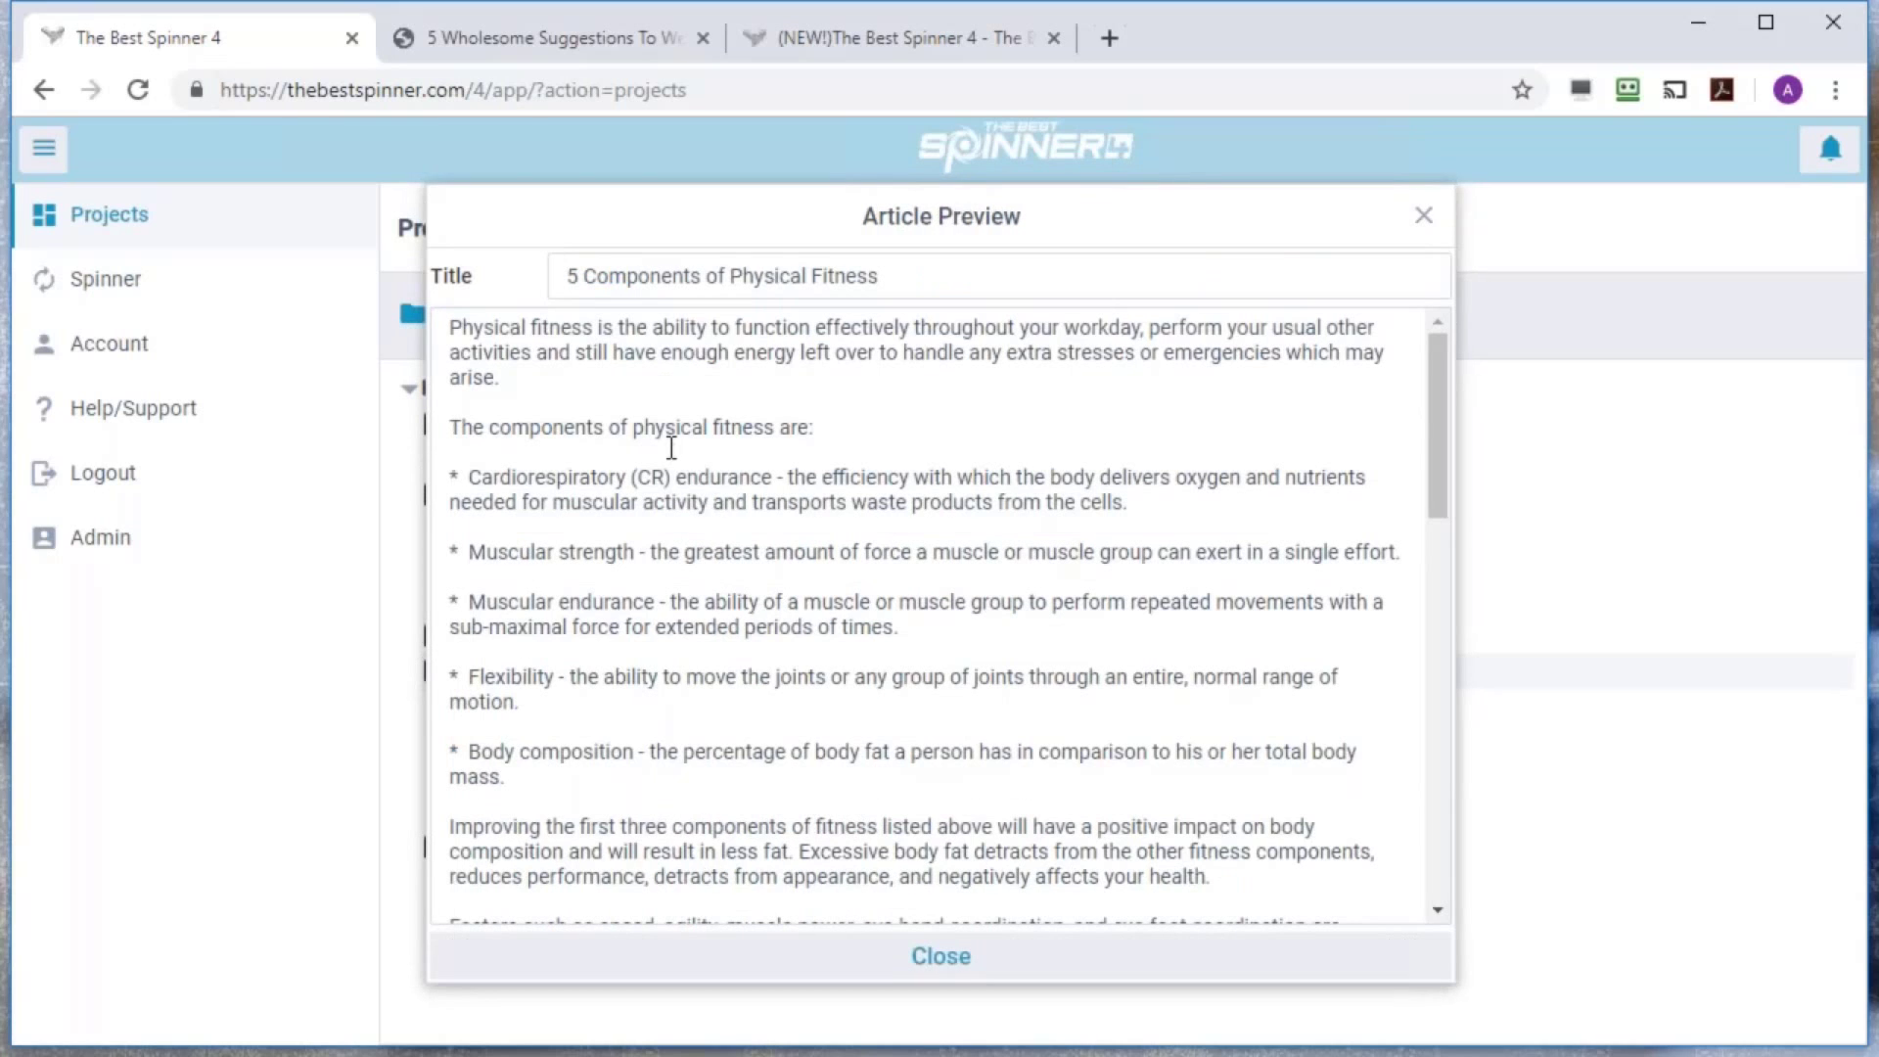
scroll(671, 448, "down", 10)
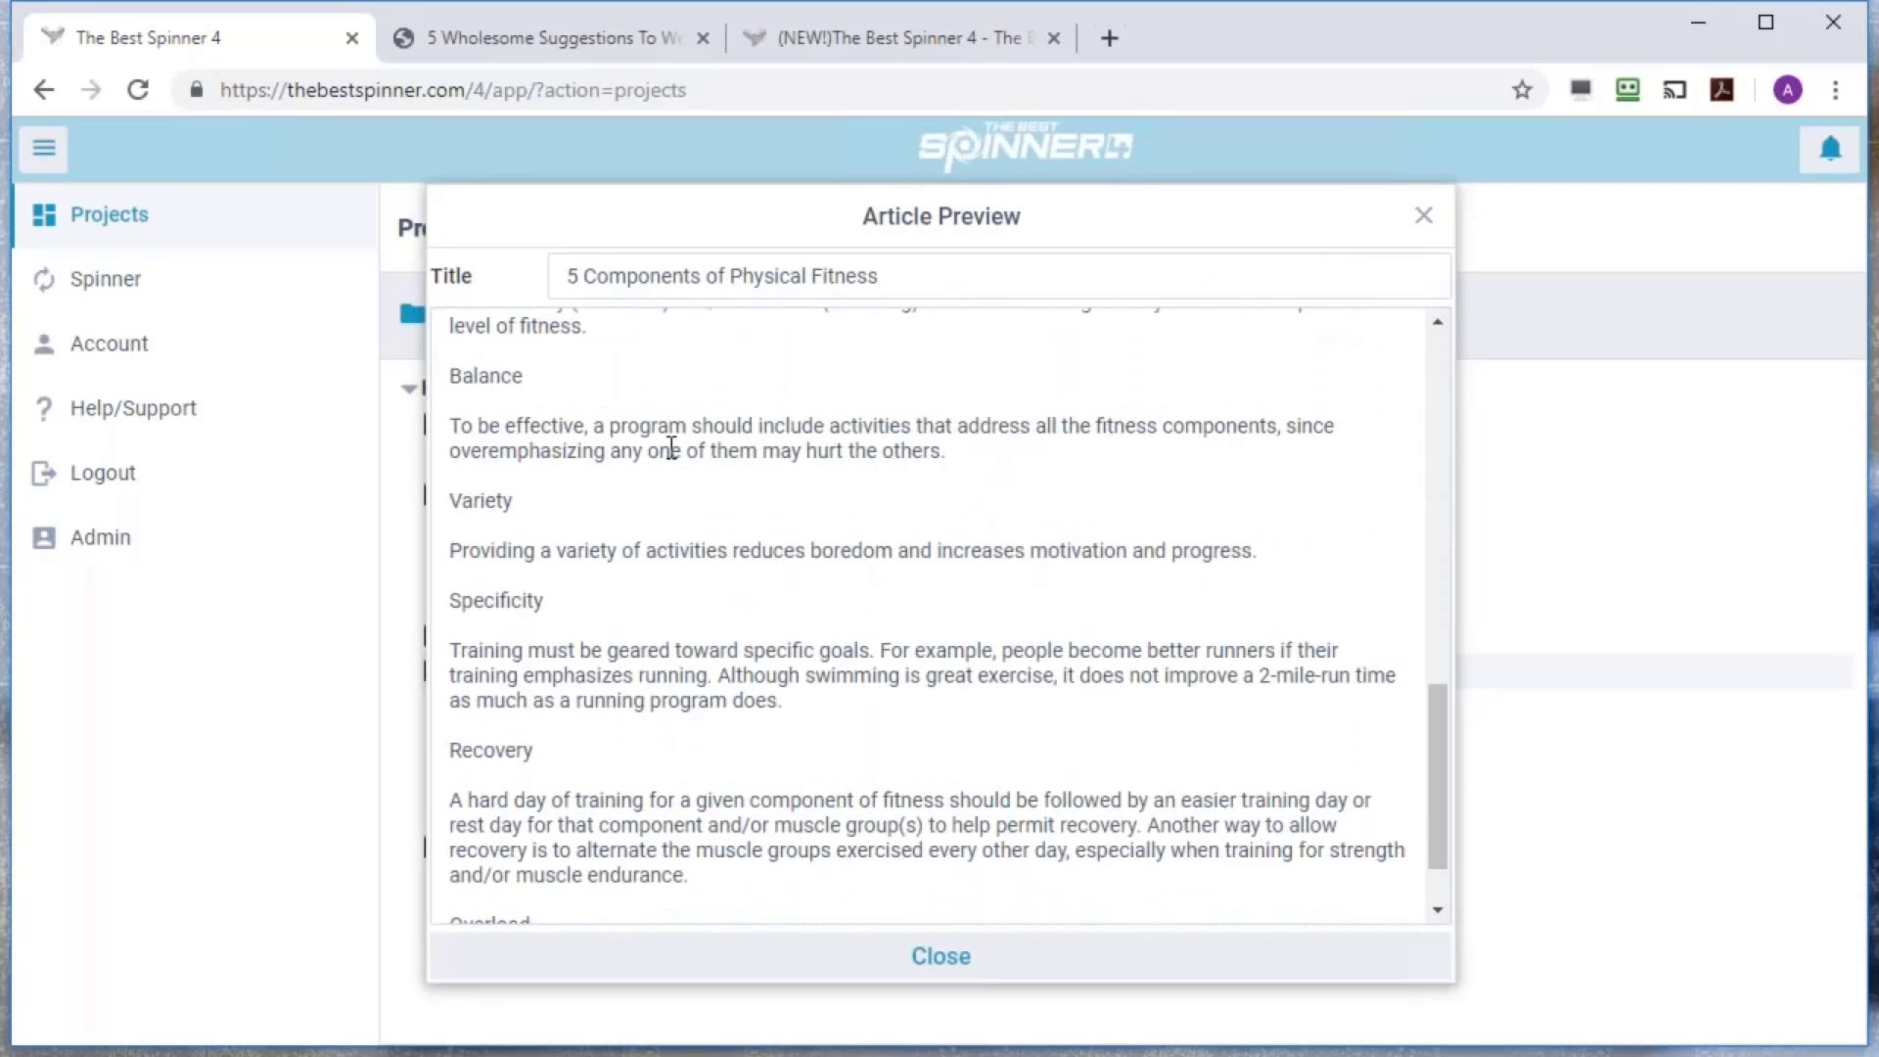
scroll(672, 449, "down", 2)
scroll(672, 448, "up", 15)
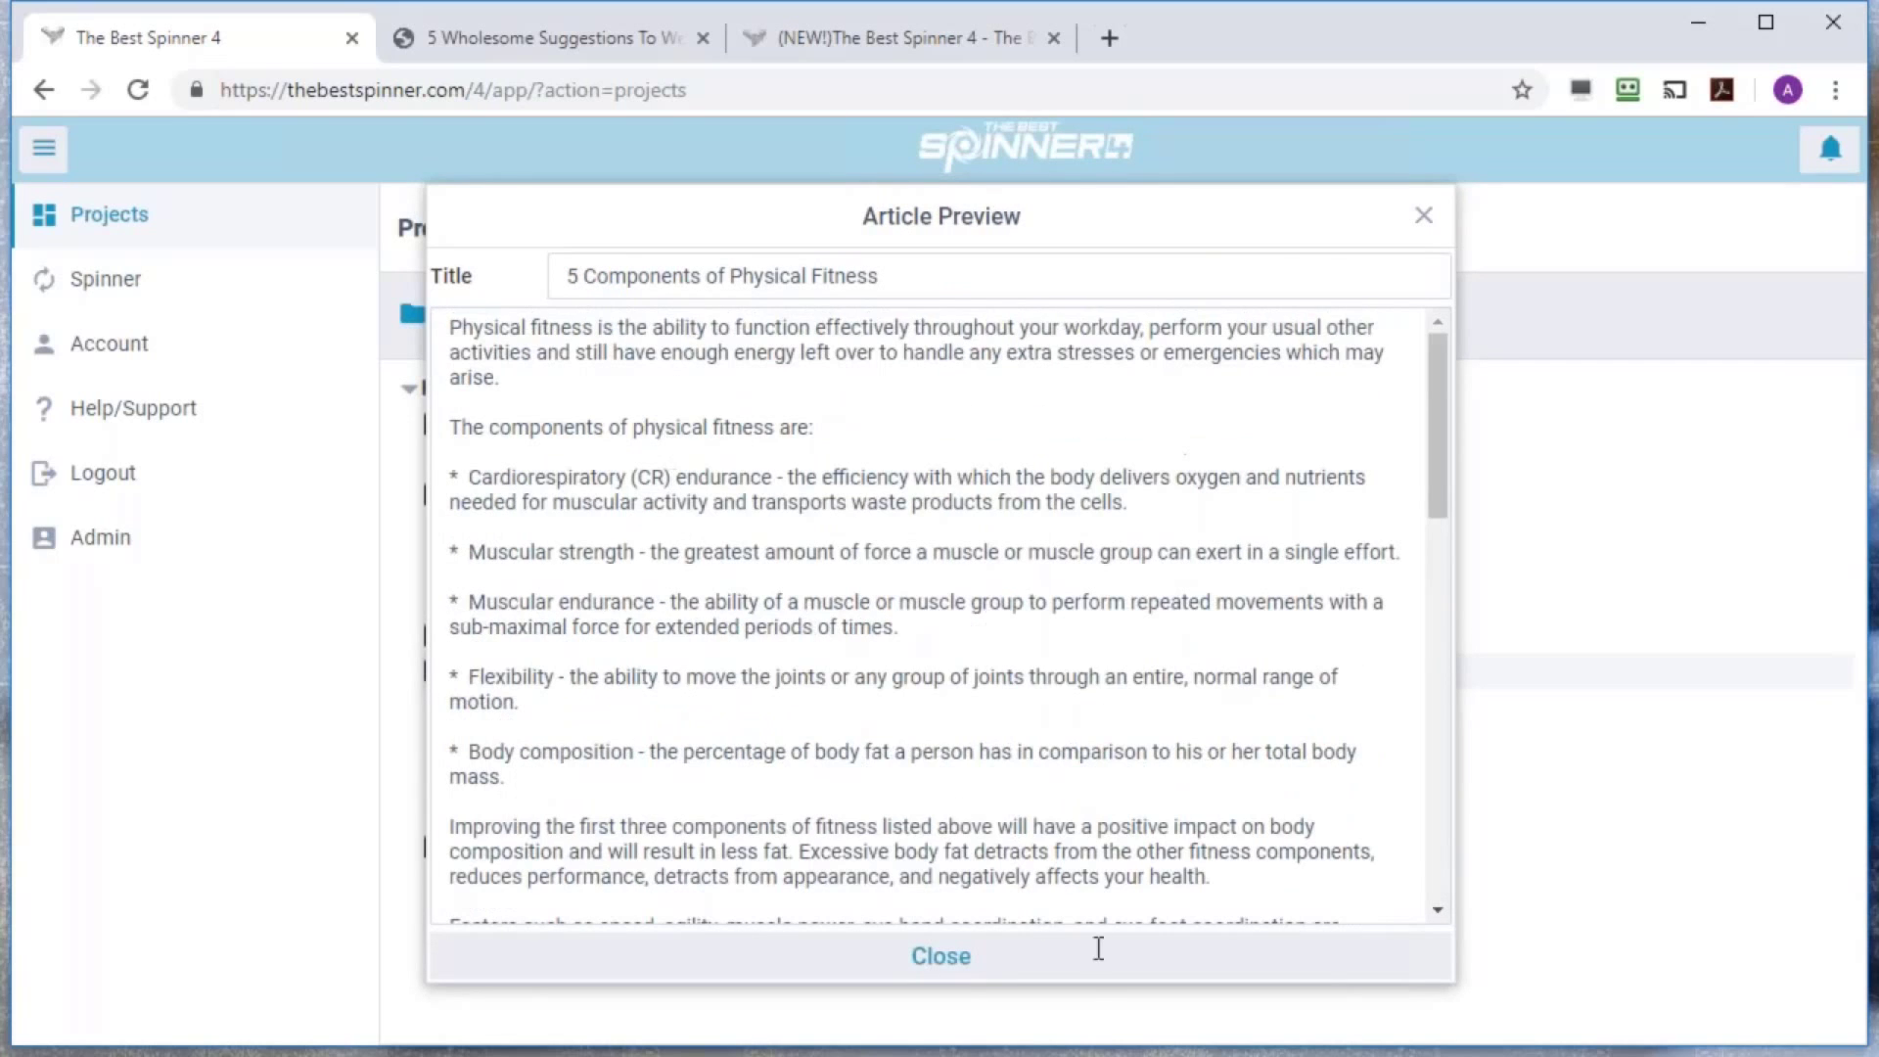
left_click(940, 957)
double_click(742, 766)
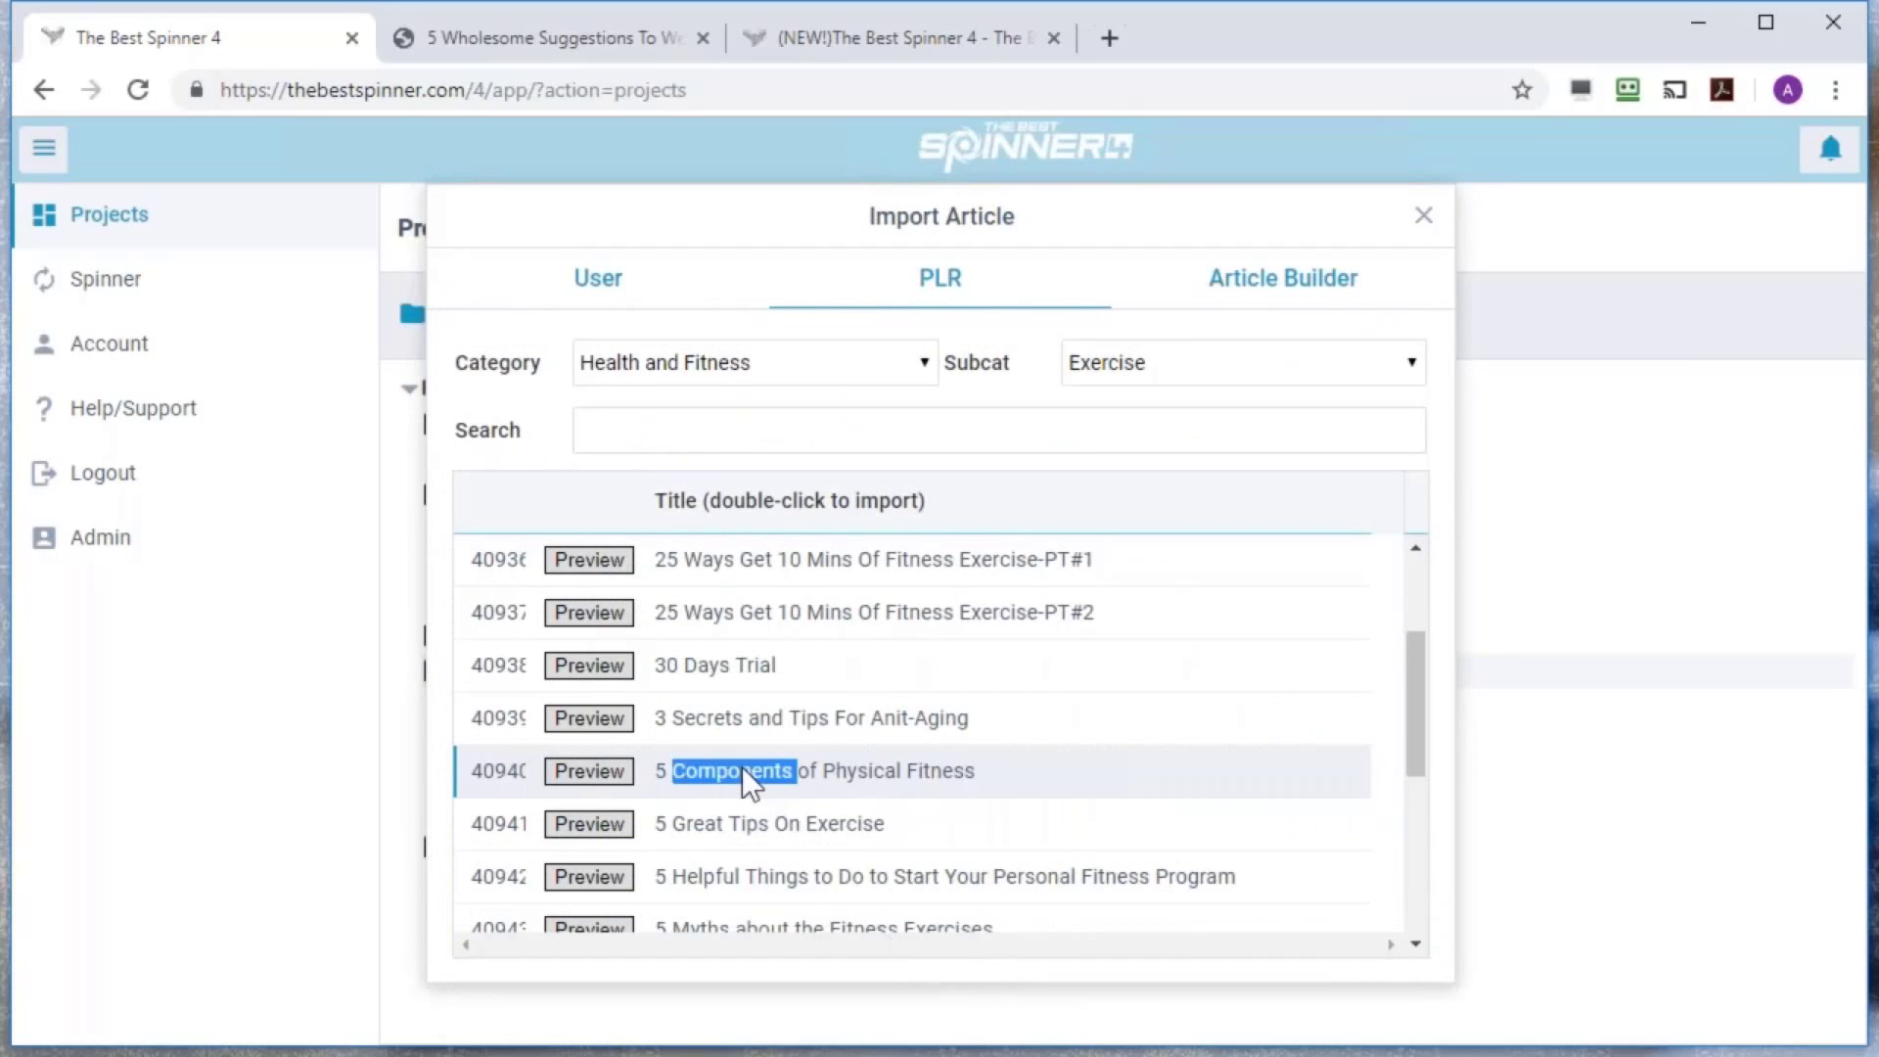
Open the imported "5 Components of Physical Fitness" article to view its text, and return to the project list
double_click(544, 707)
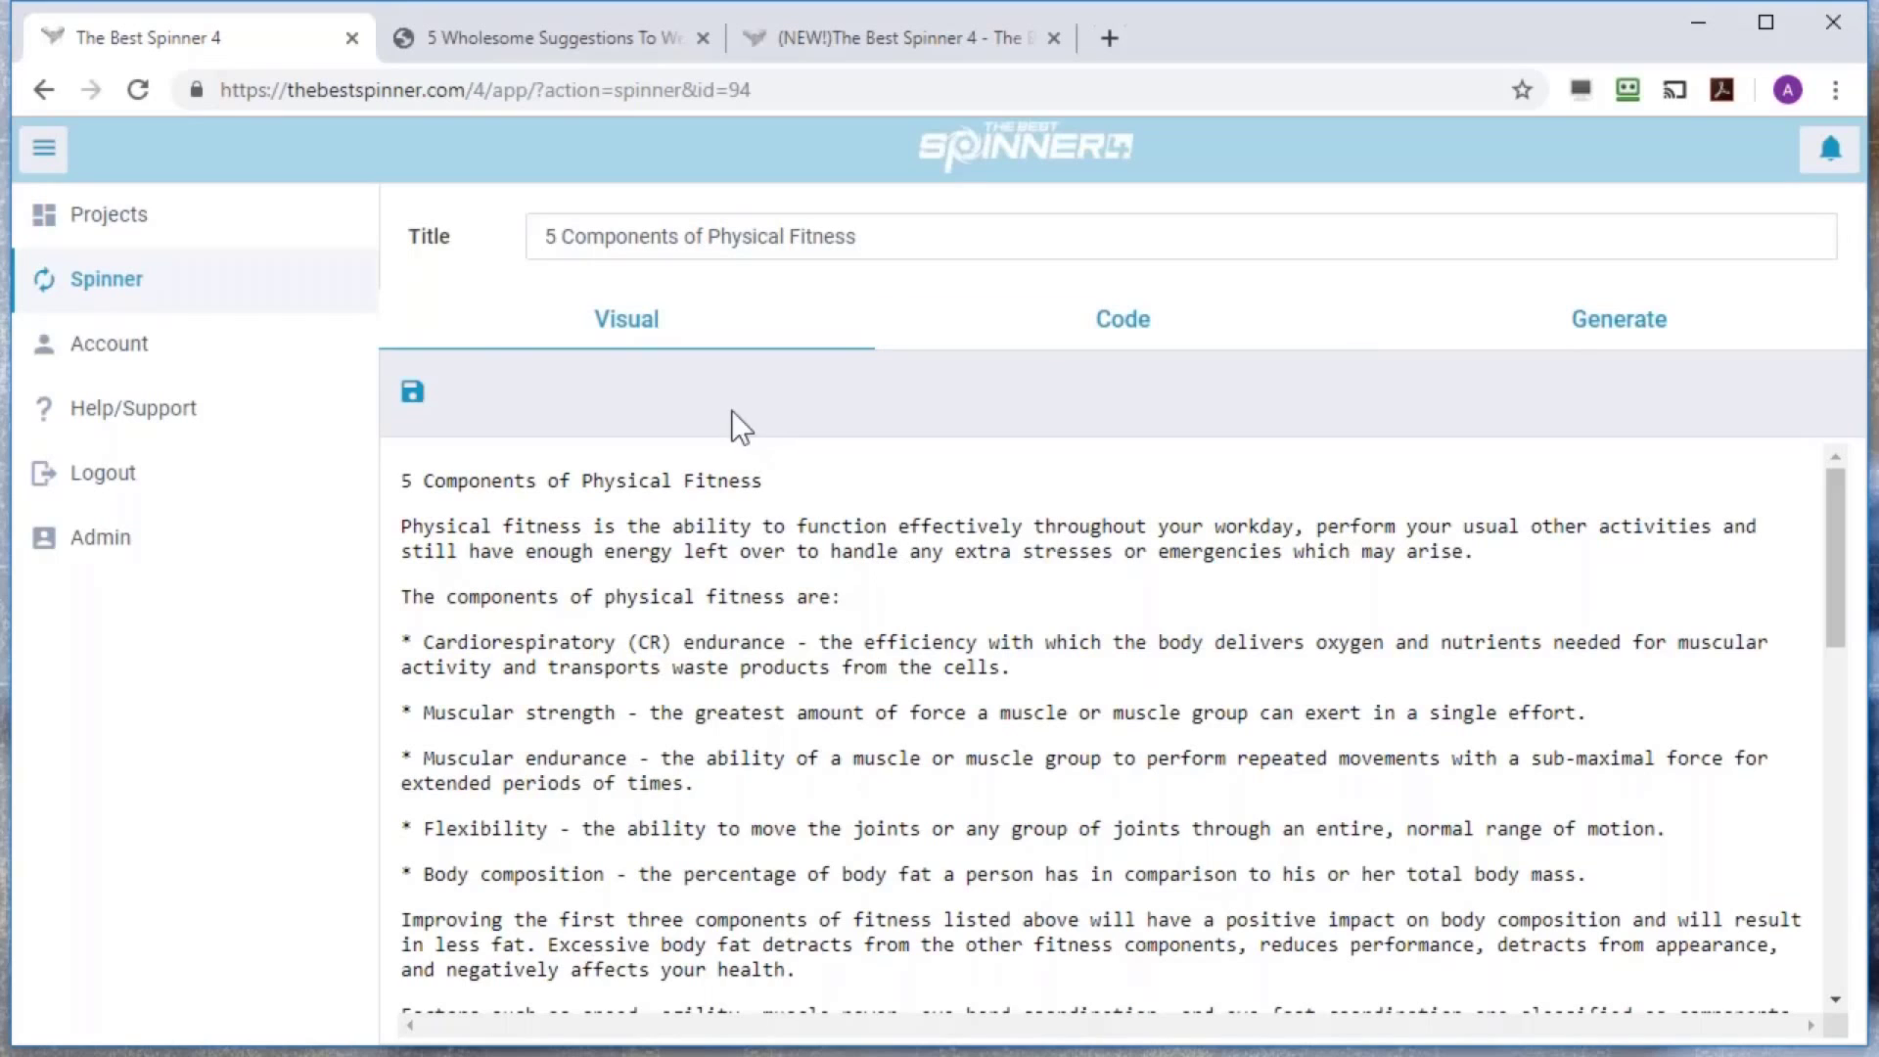
left_click(128, 235)
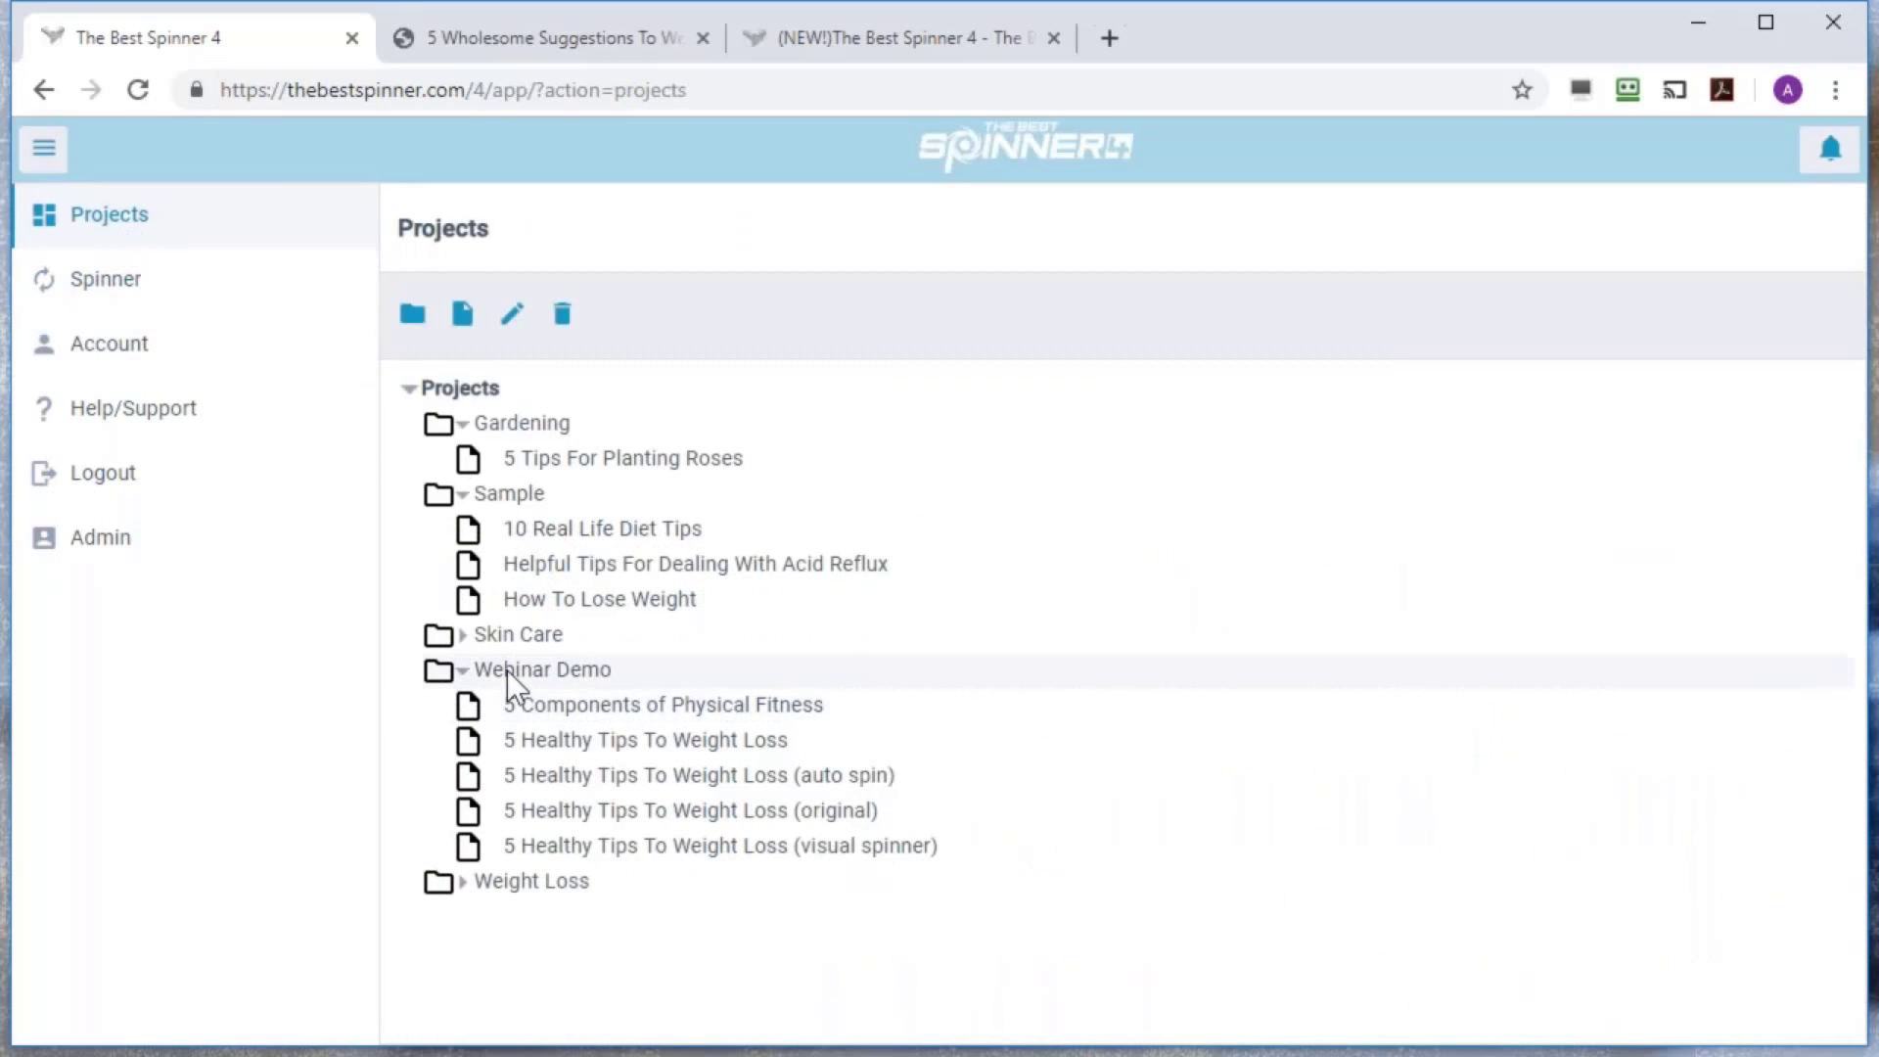
Start another article import and search the Health and Fitness, Exercise PLR articles for "tips"
left_click(464, 317)
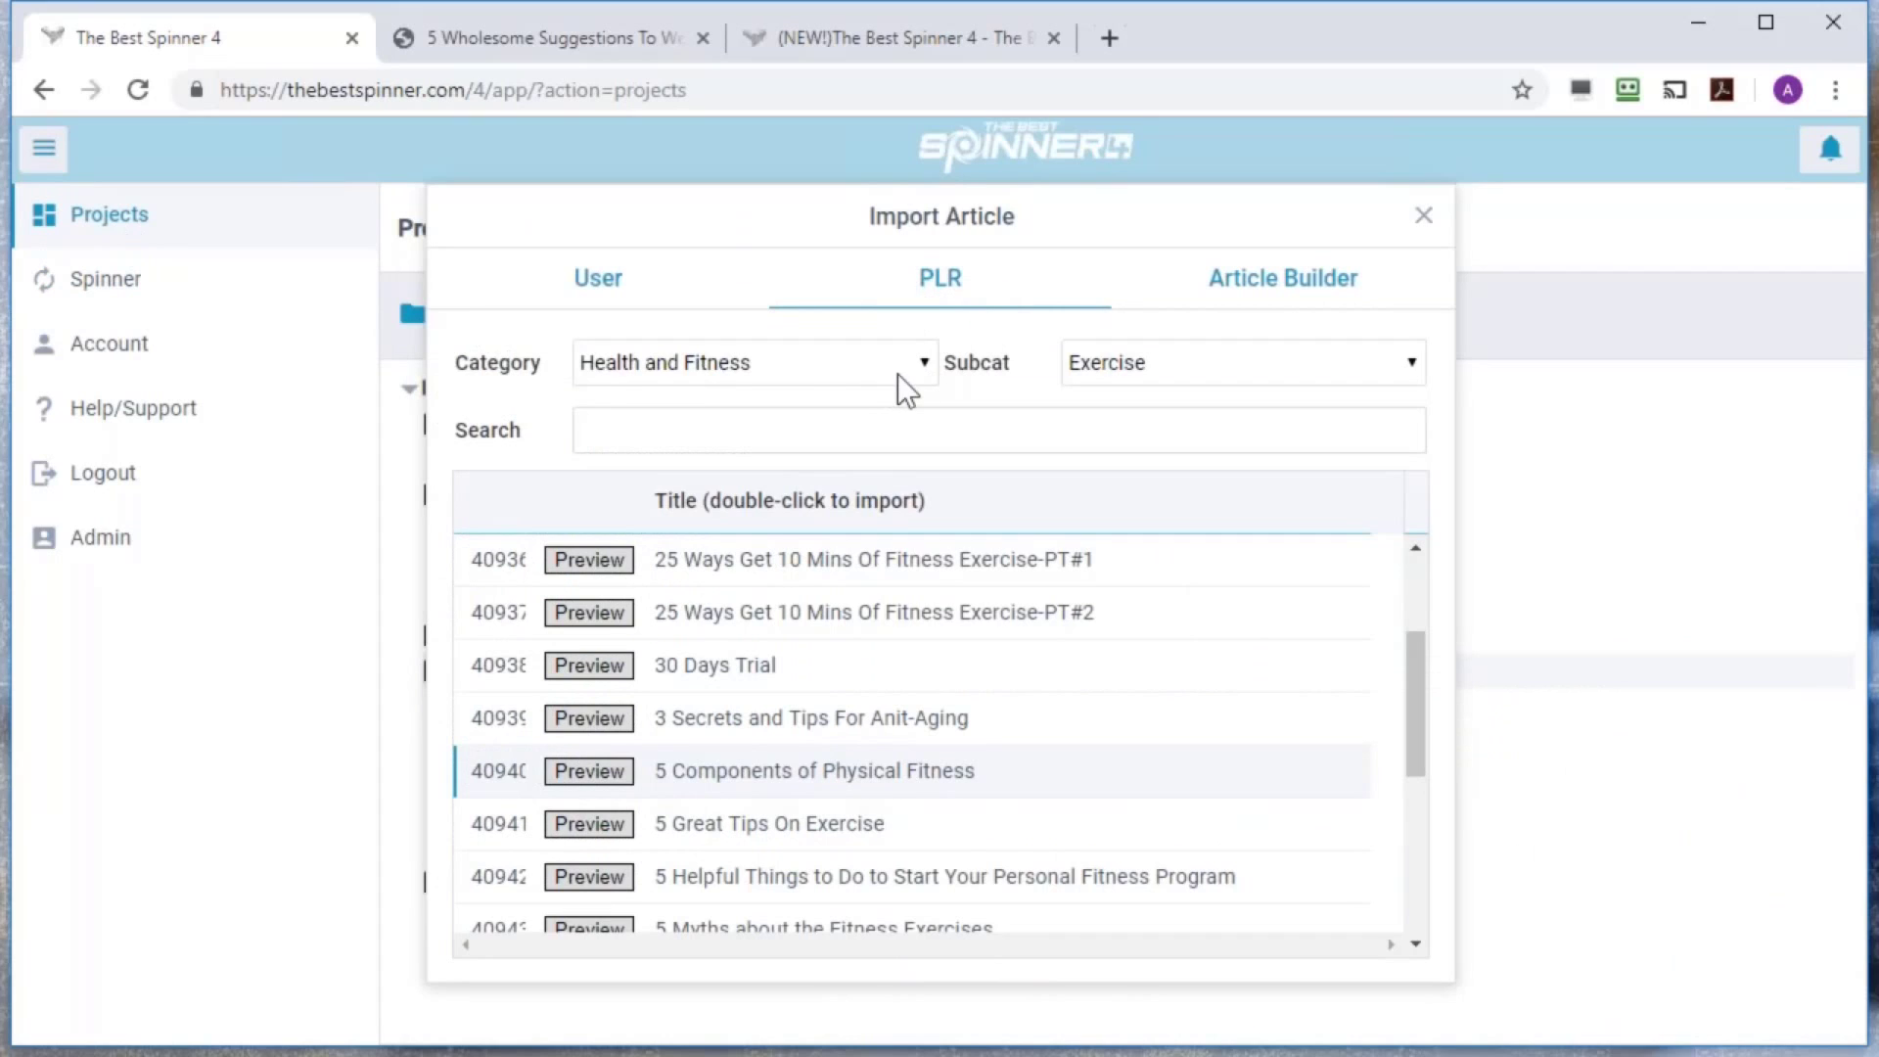
left_click(730, 434)
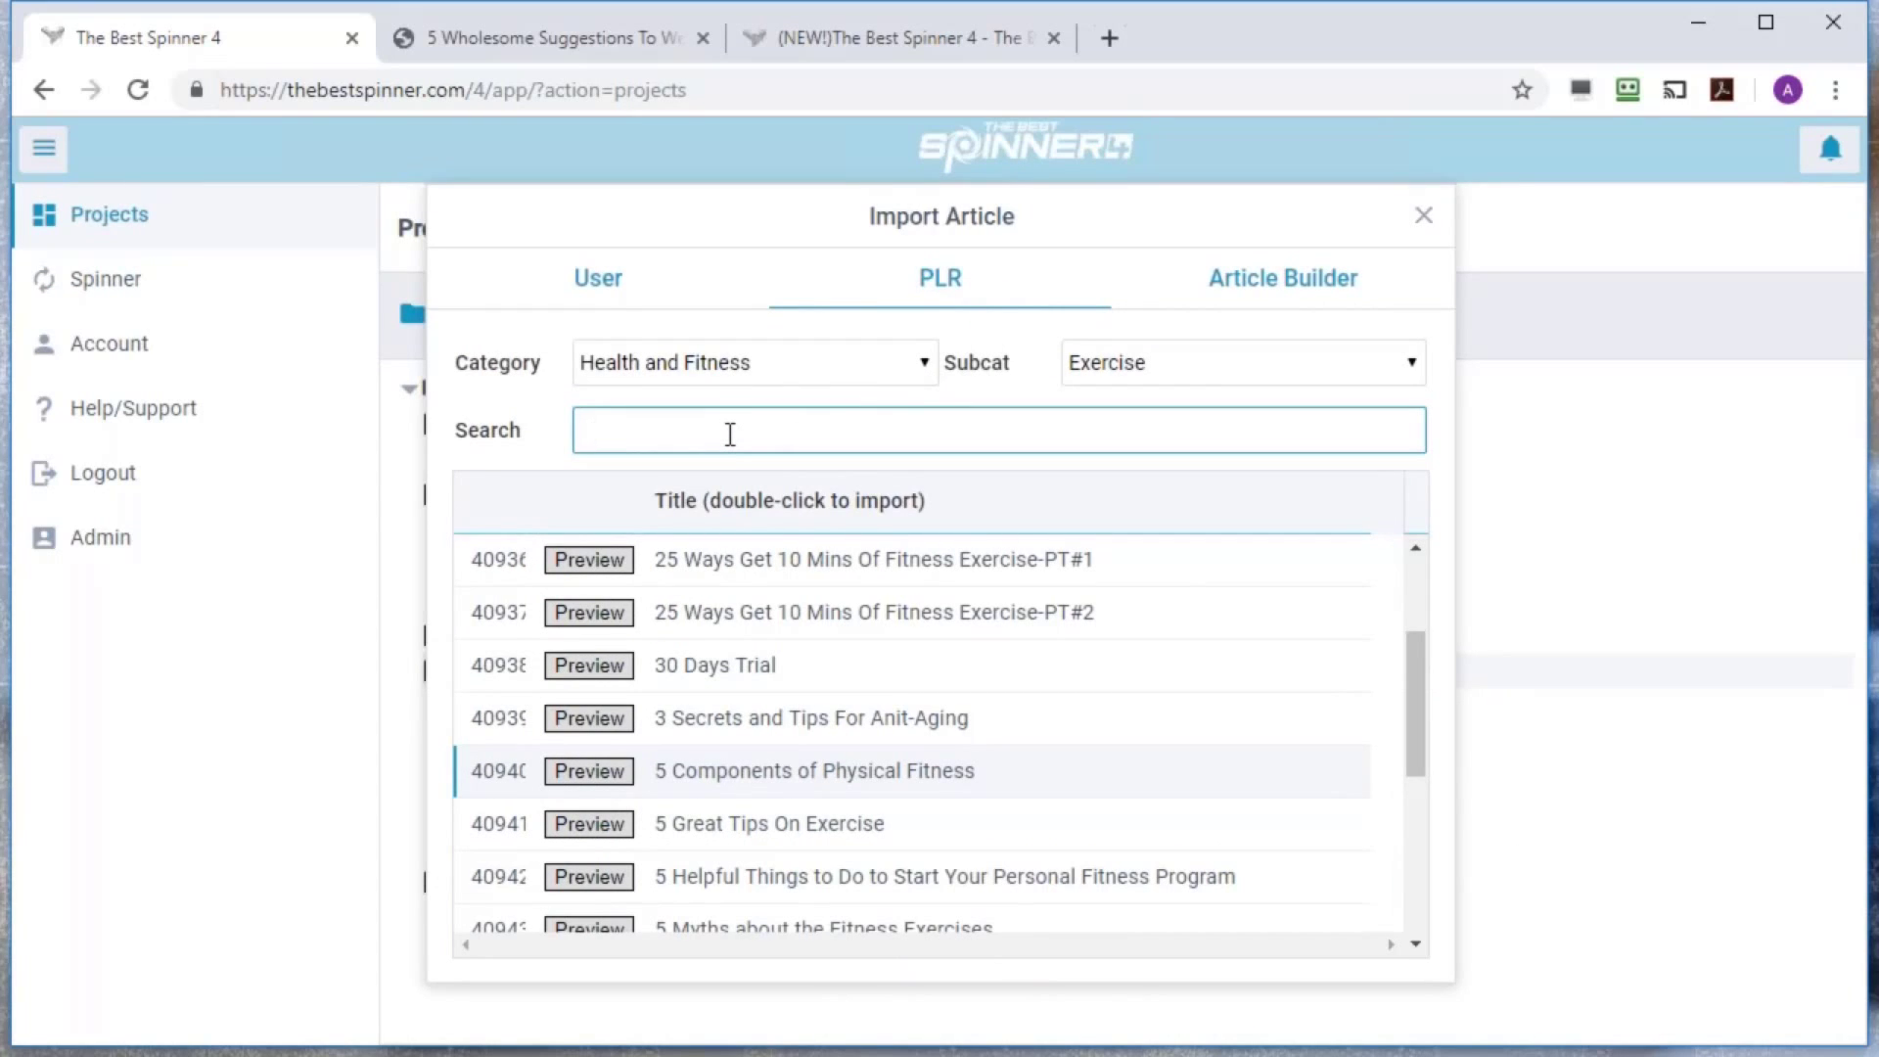
type("tips")
key("Return")
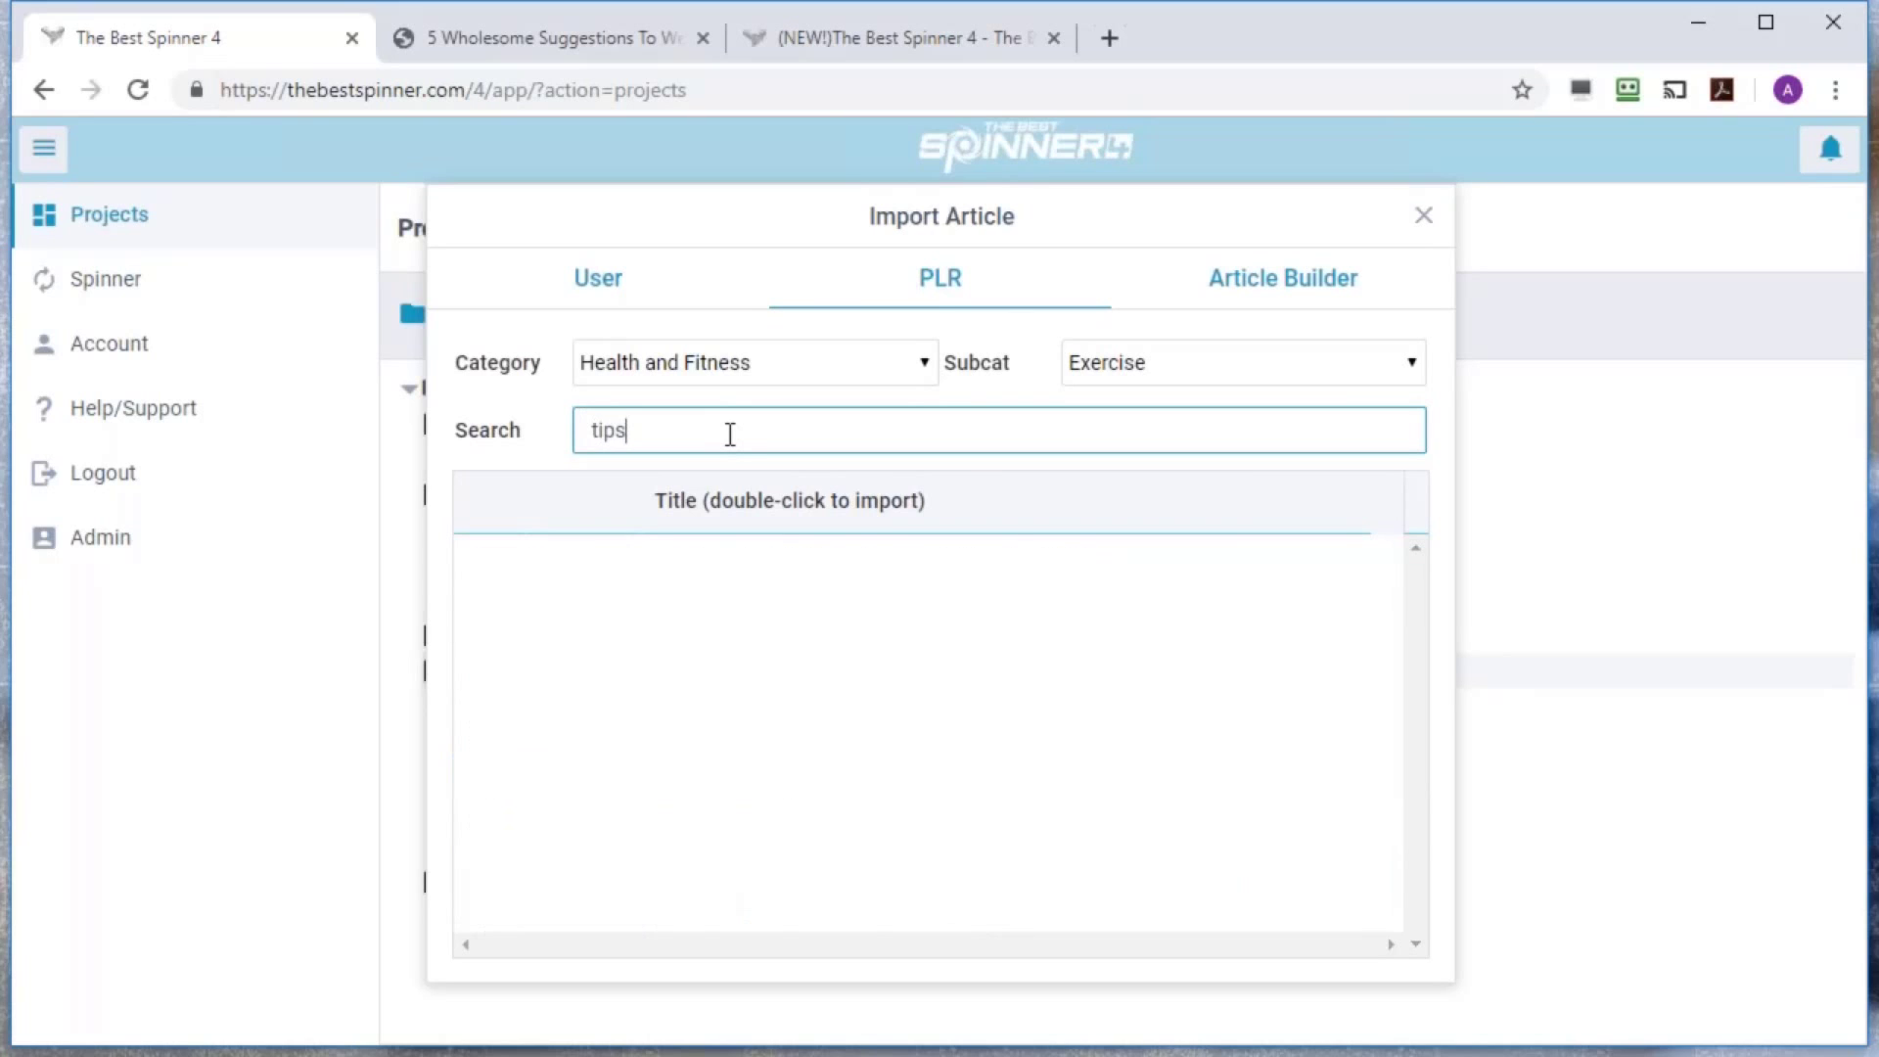
left_click_drag(1422, 614, 1224, 499)
Search the PLR articles for "equipment" instead, browse the matching titles and clear the search
left_click(868, 411)
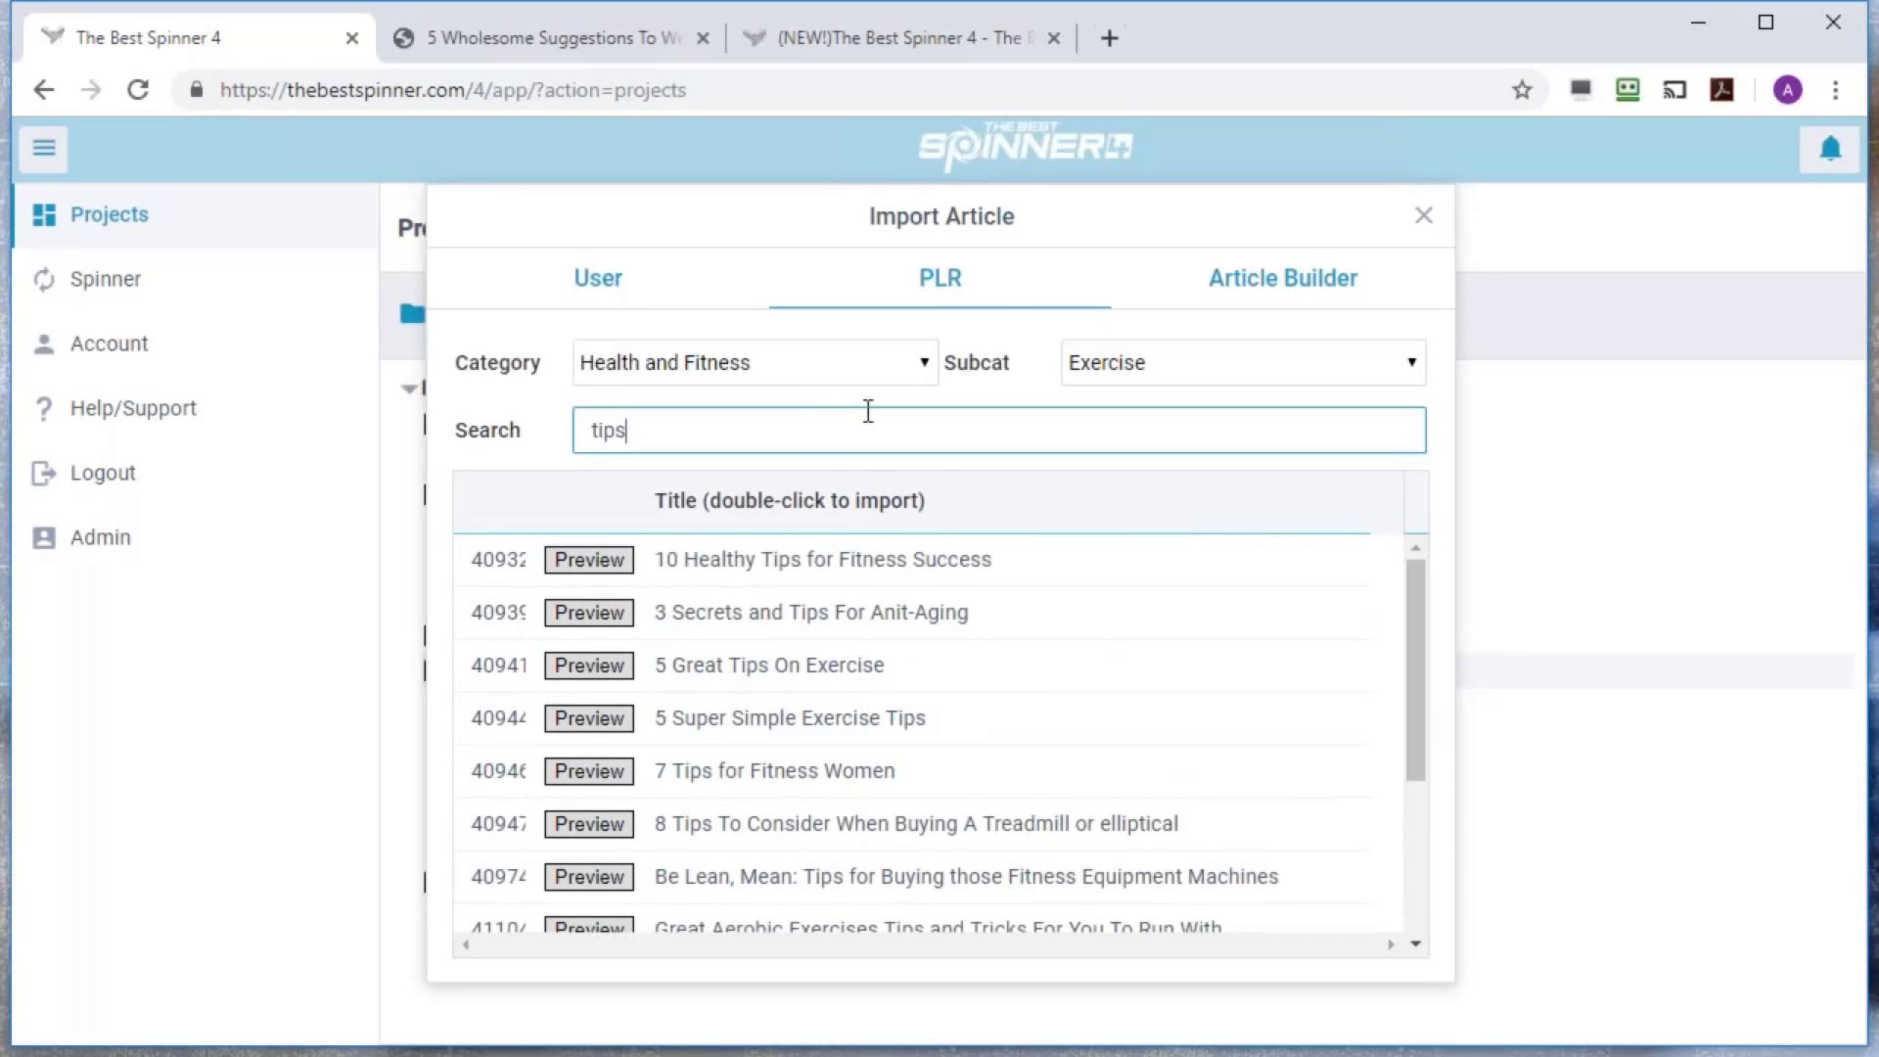
key("ctrl+a")
type("equipment")
left_click_drag(1419, 583, 1212, 554)
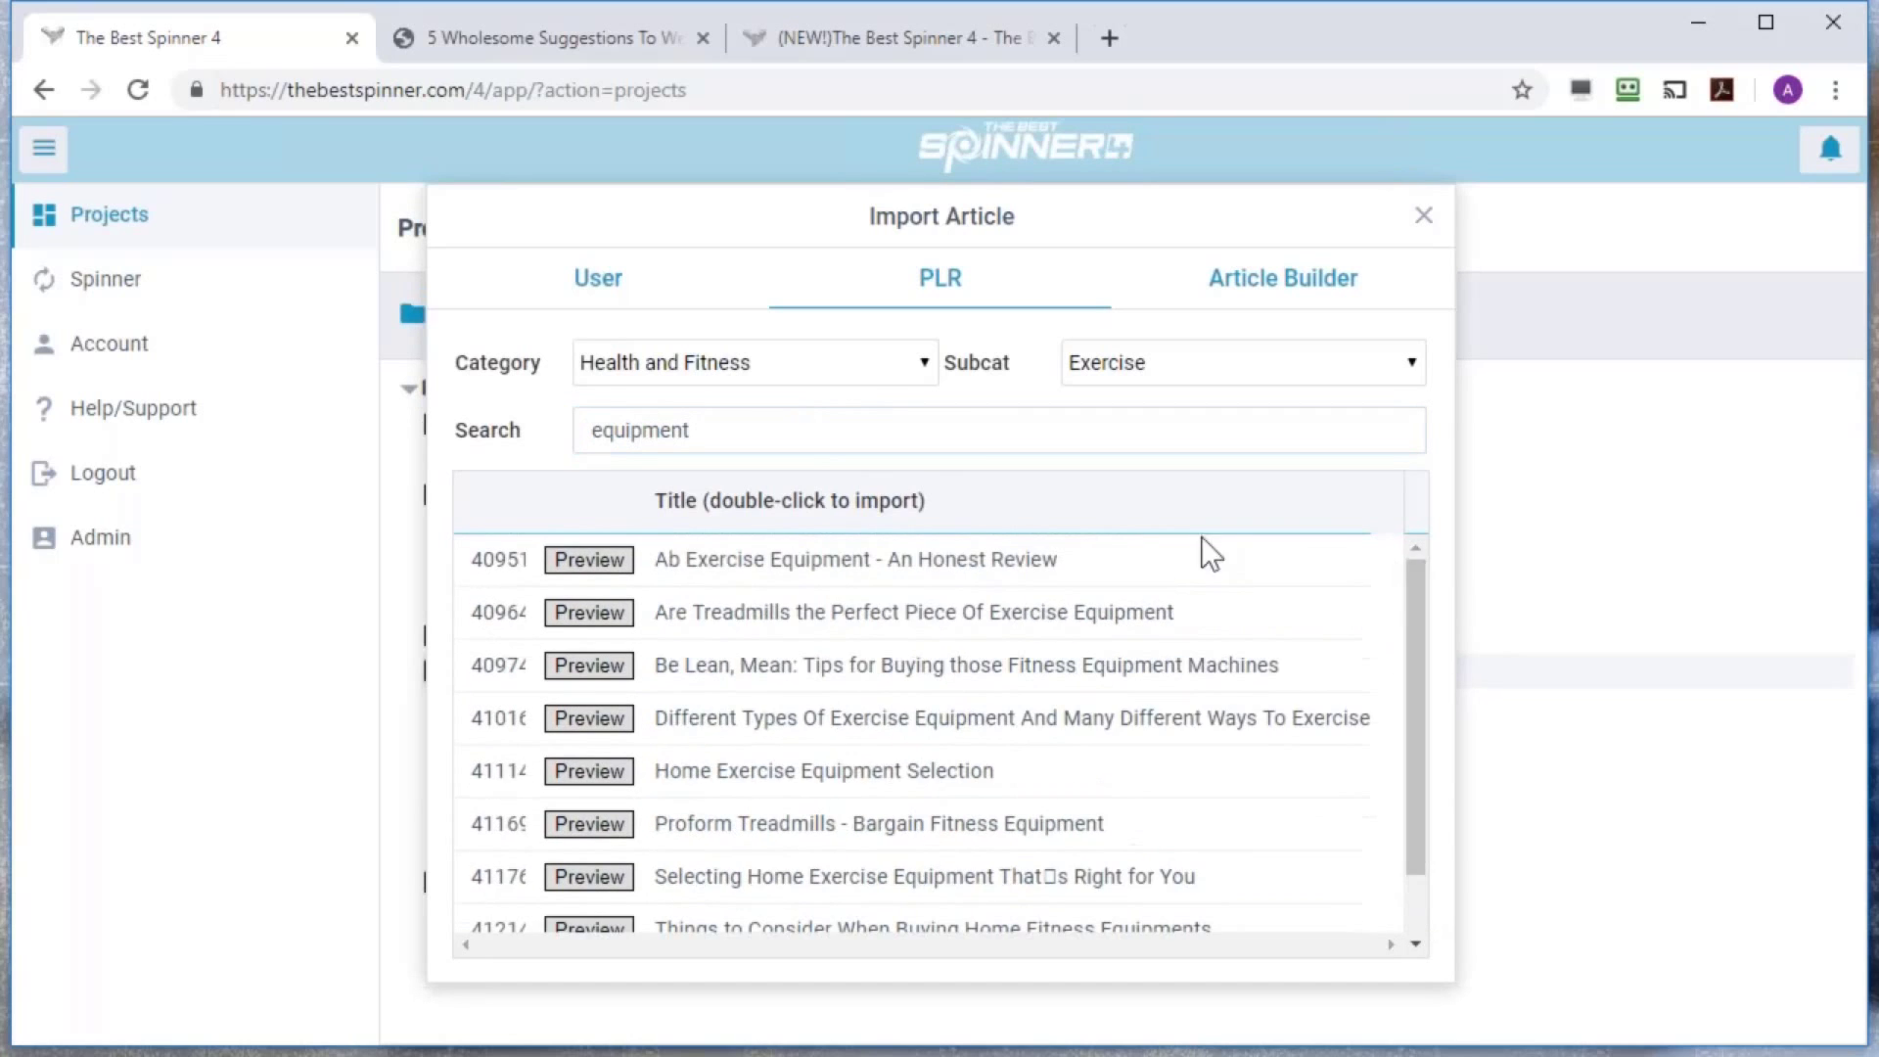
left_click_drag(847, 449, 561, 441)
key("BackSpace")
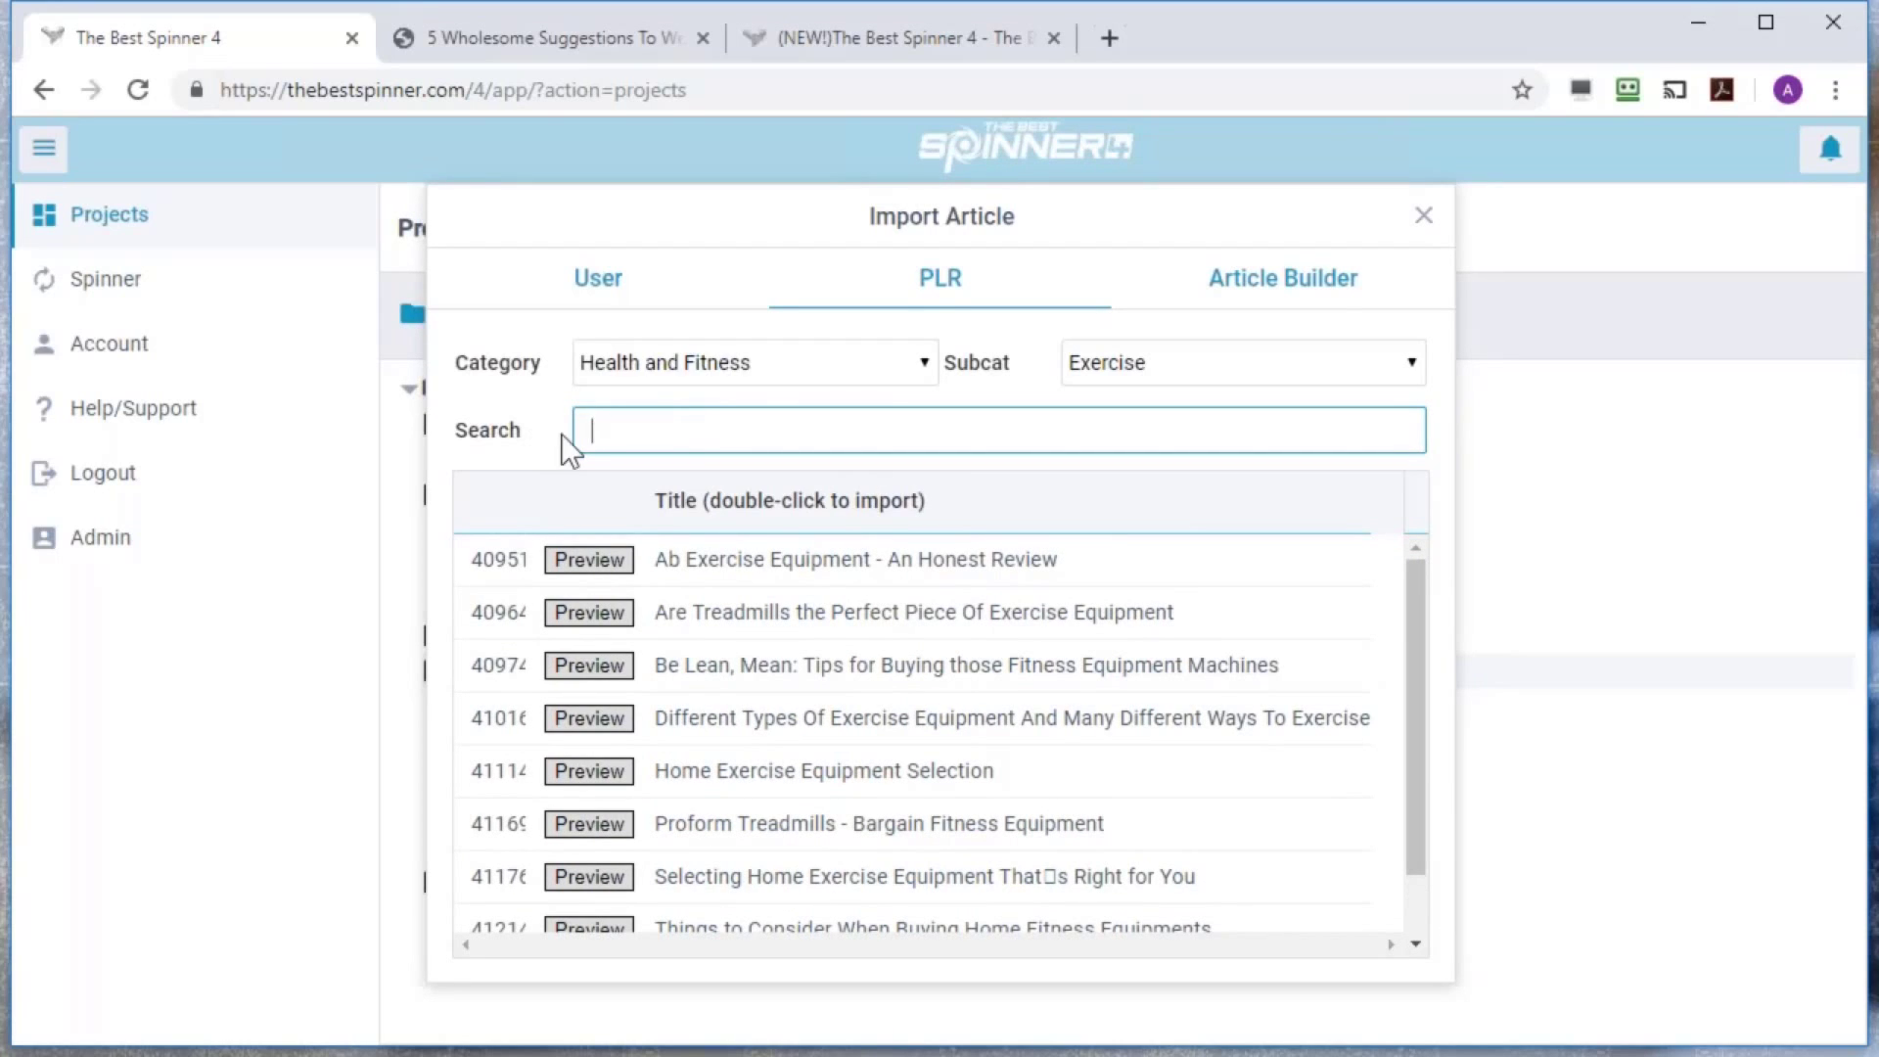
Get a 500-word Article Builder article in the weight loss category and import it
left_click(598, 284)
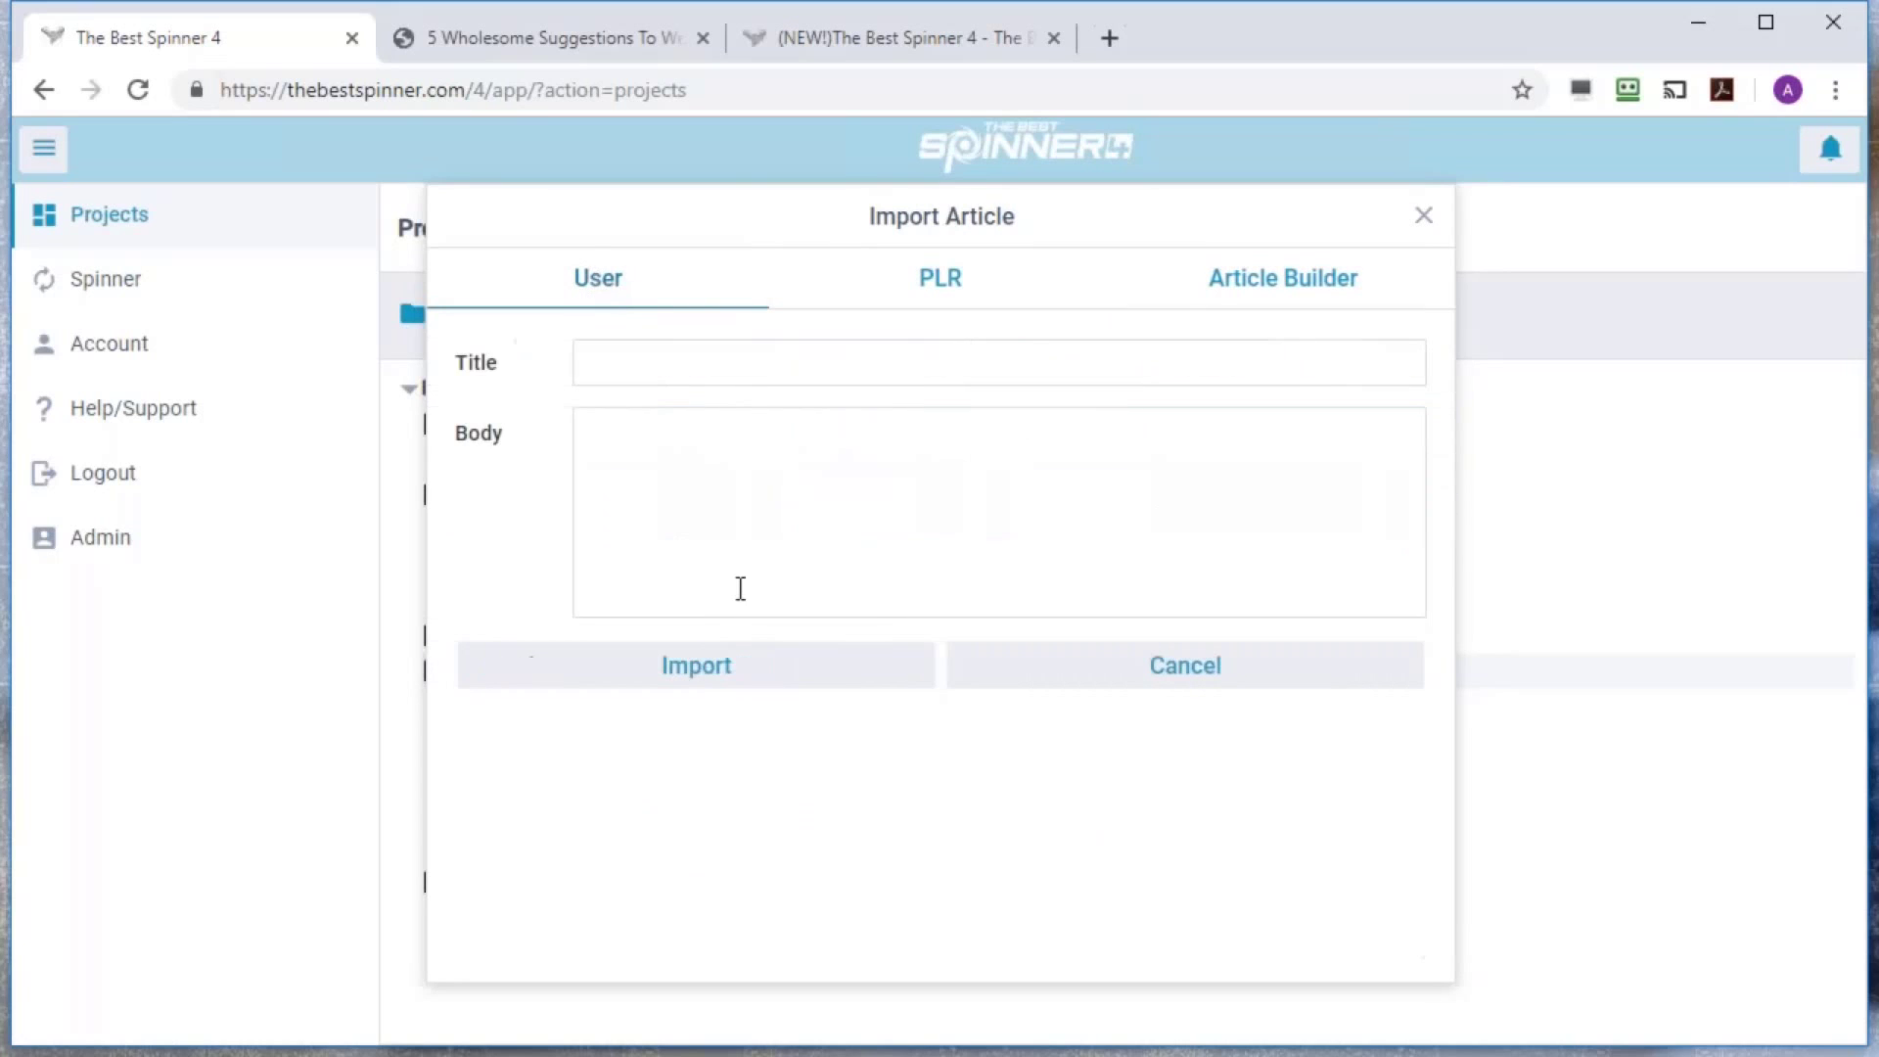
left_click(1251, 300)
left_click(1155, 366)
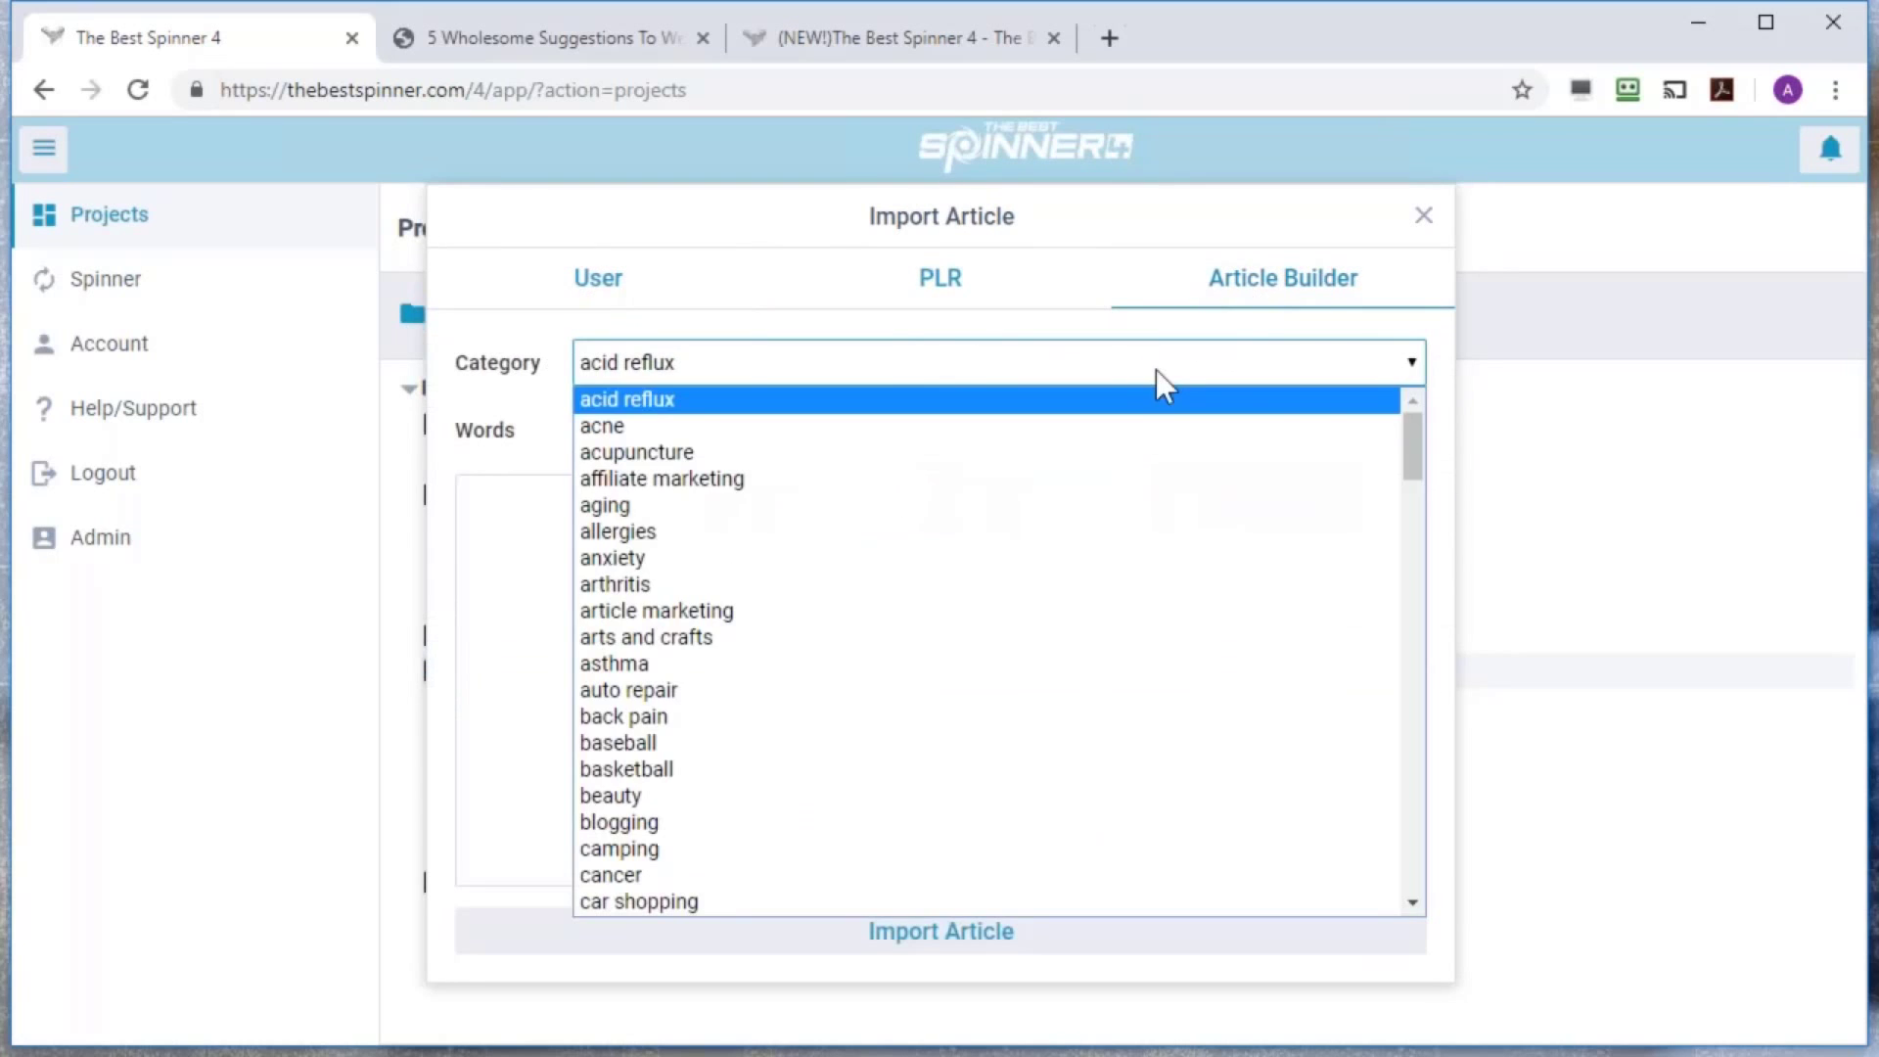
scroll(979, 675, "down", 20)
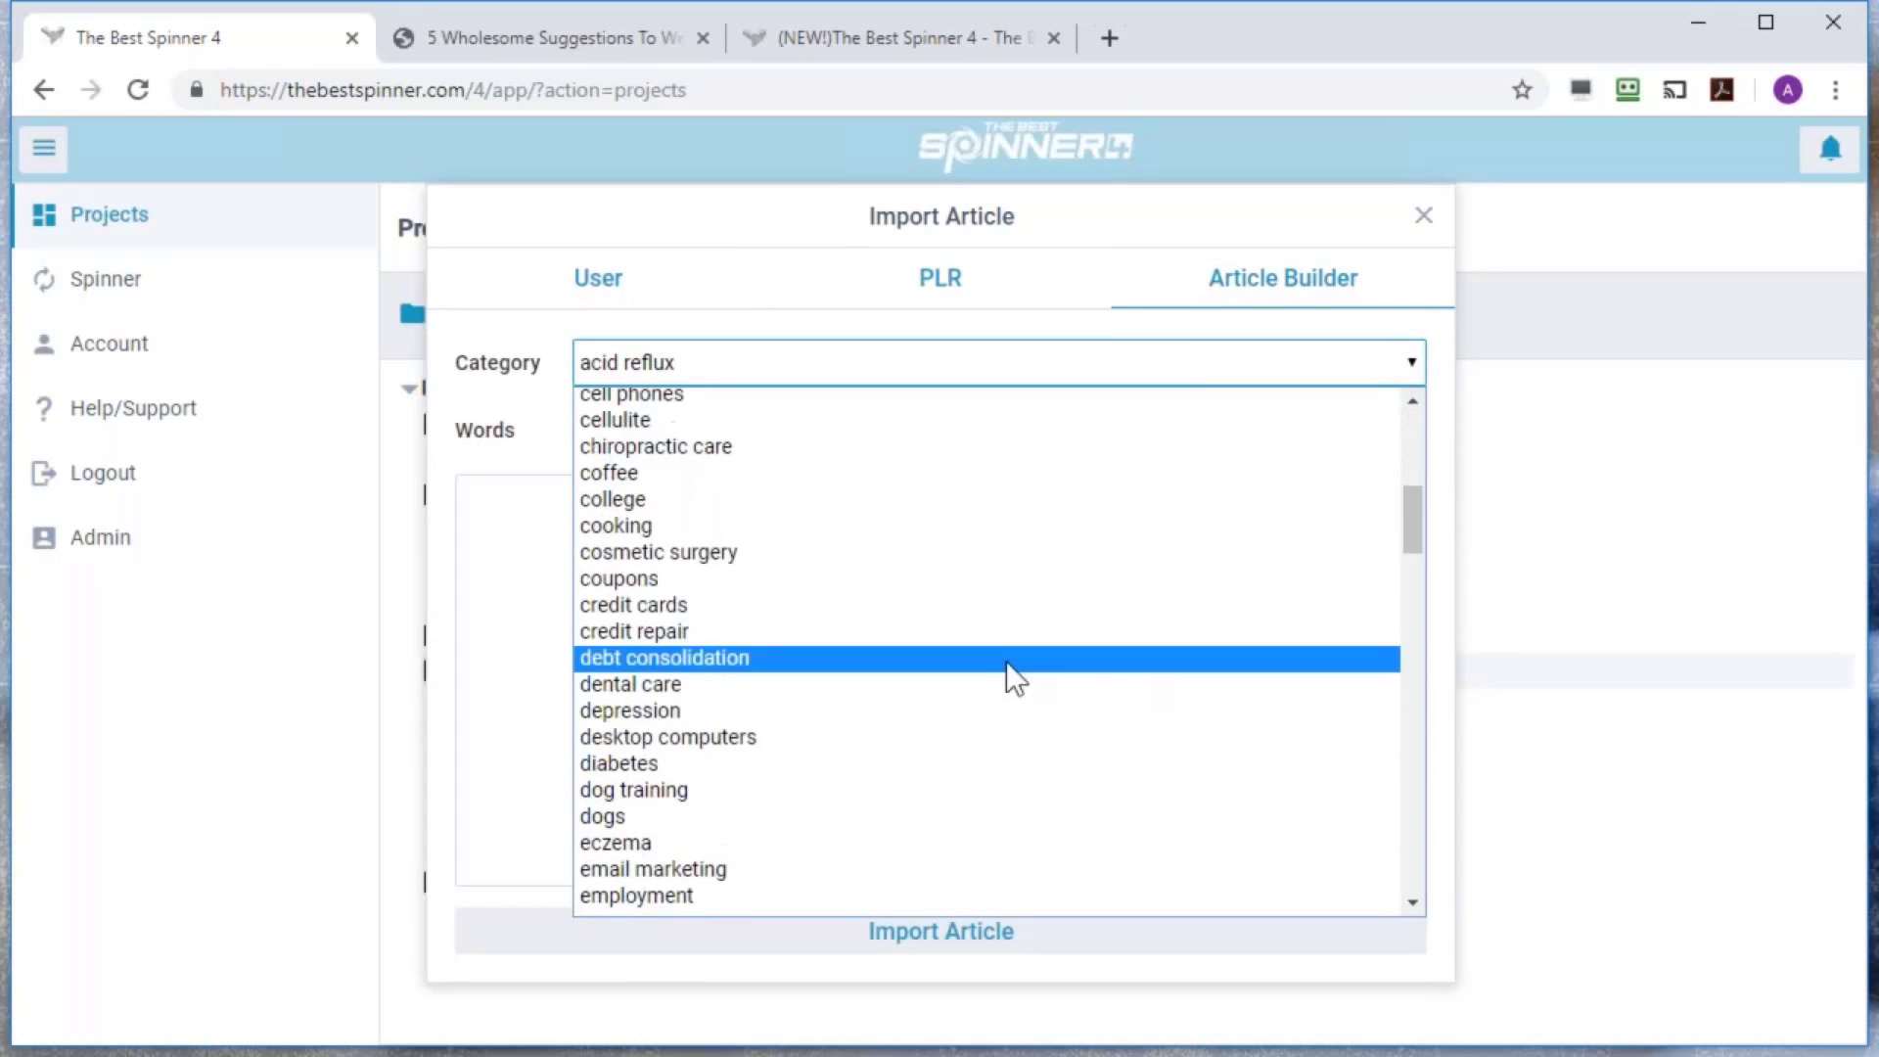
left_click(714, 806)
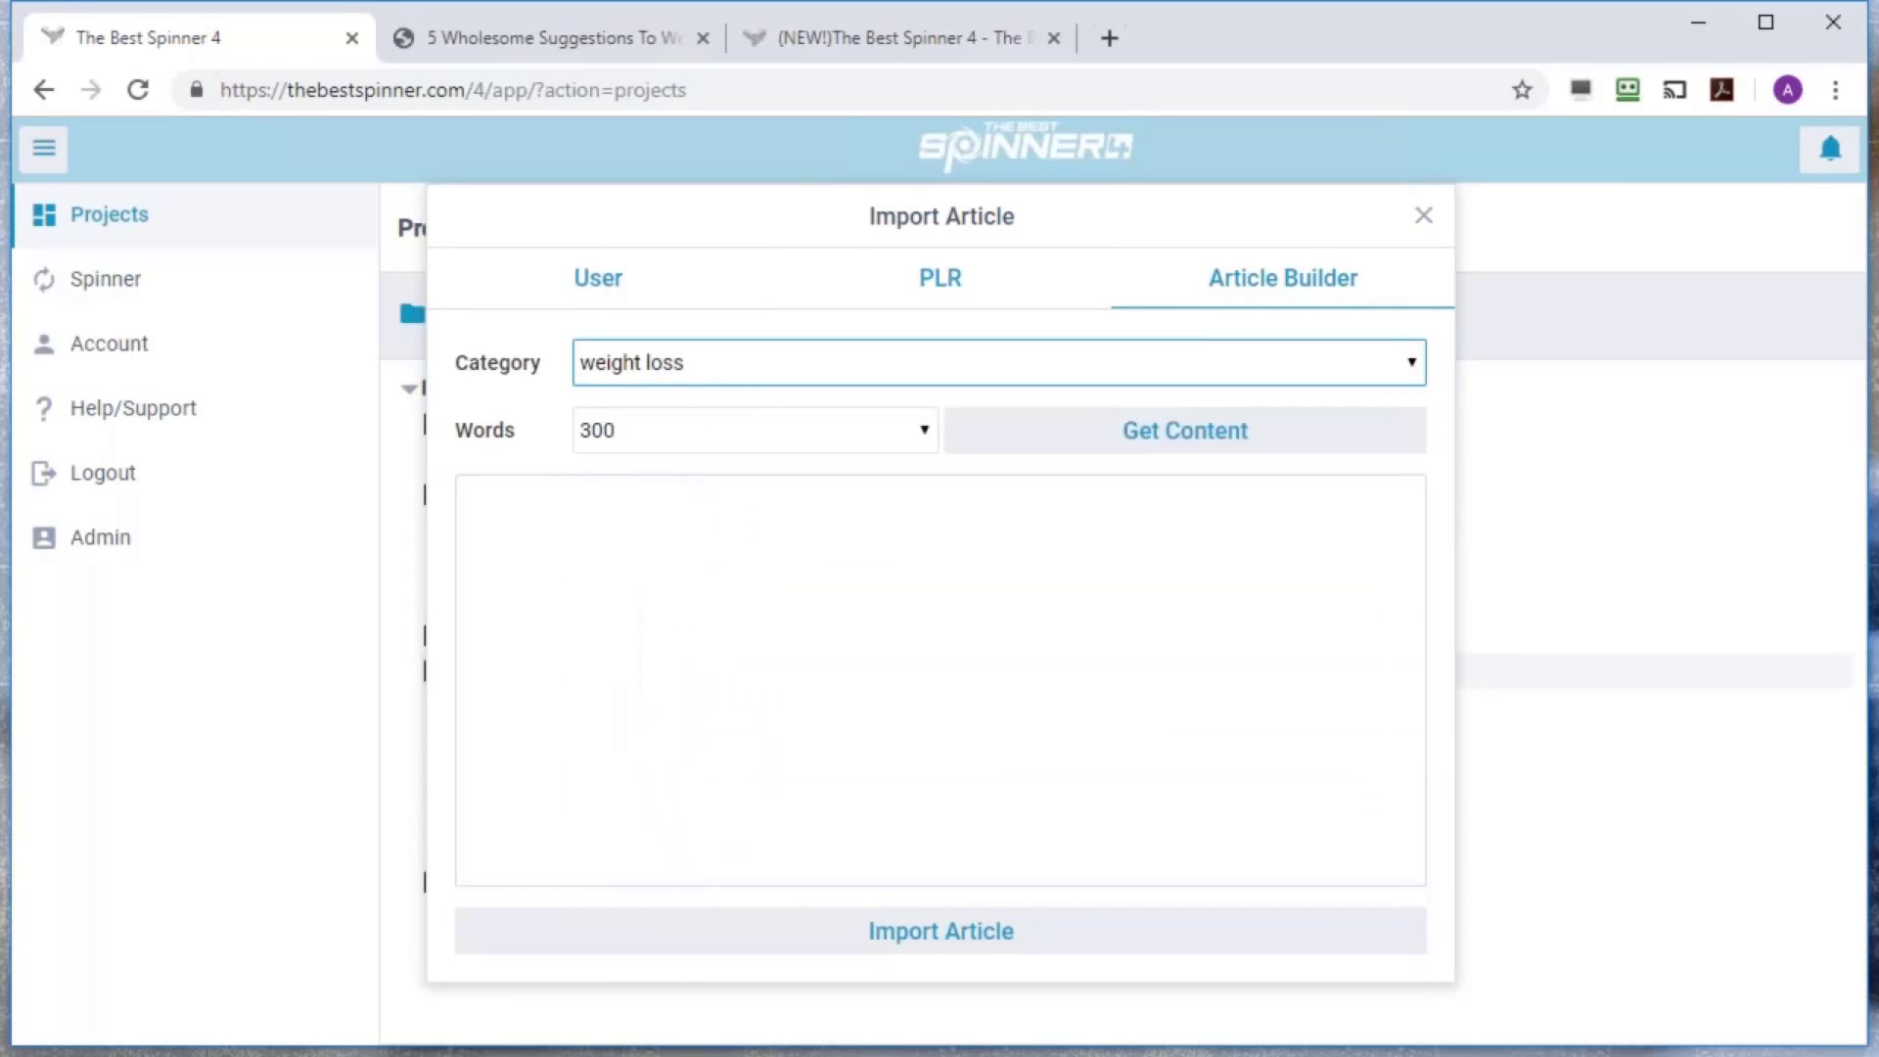
left_click(926, 421)
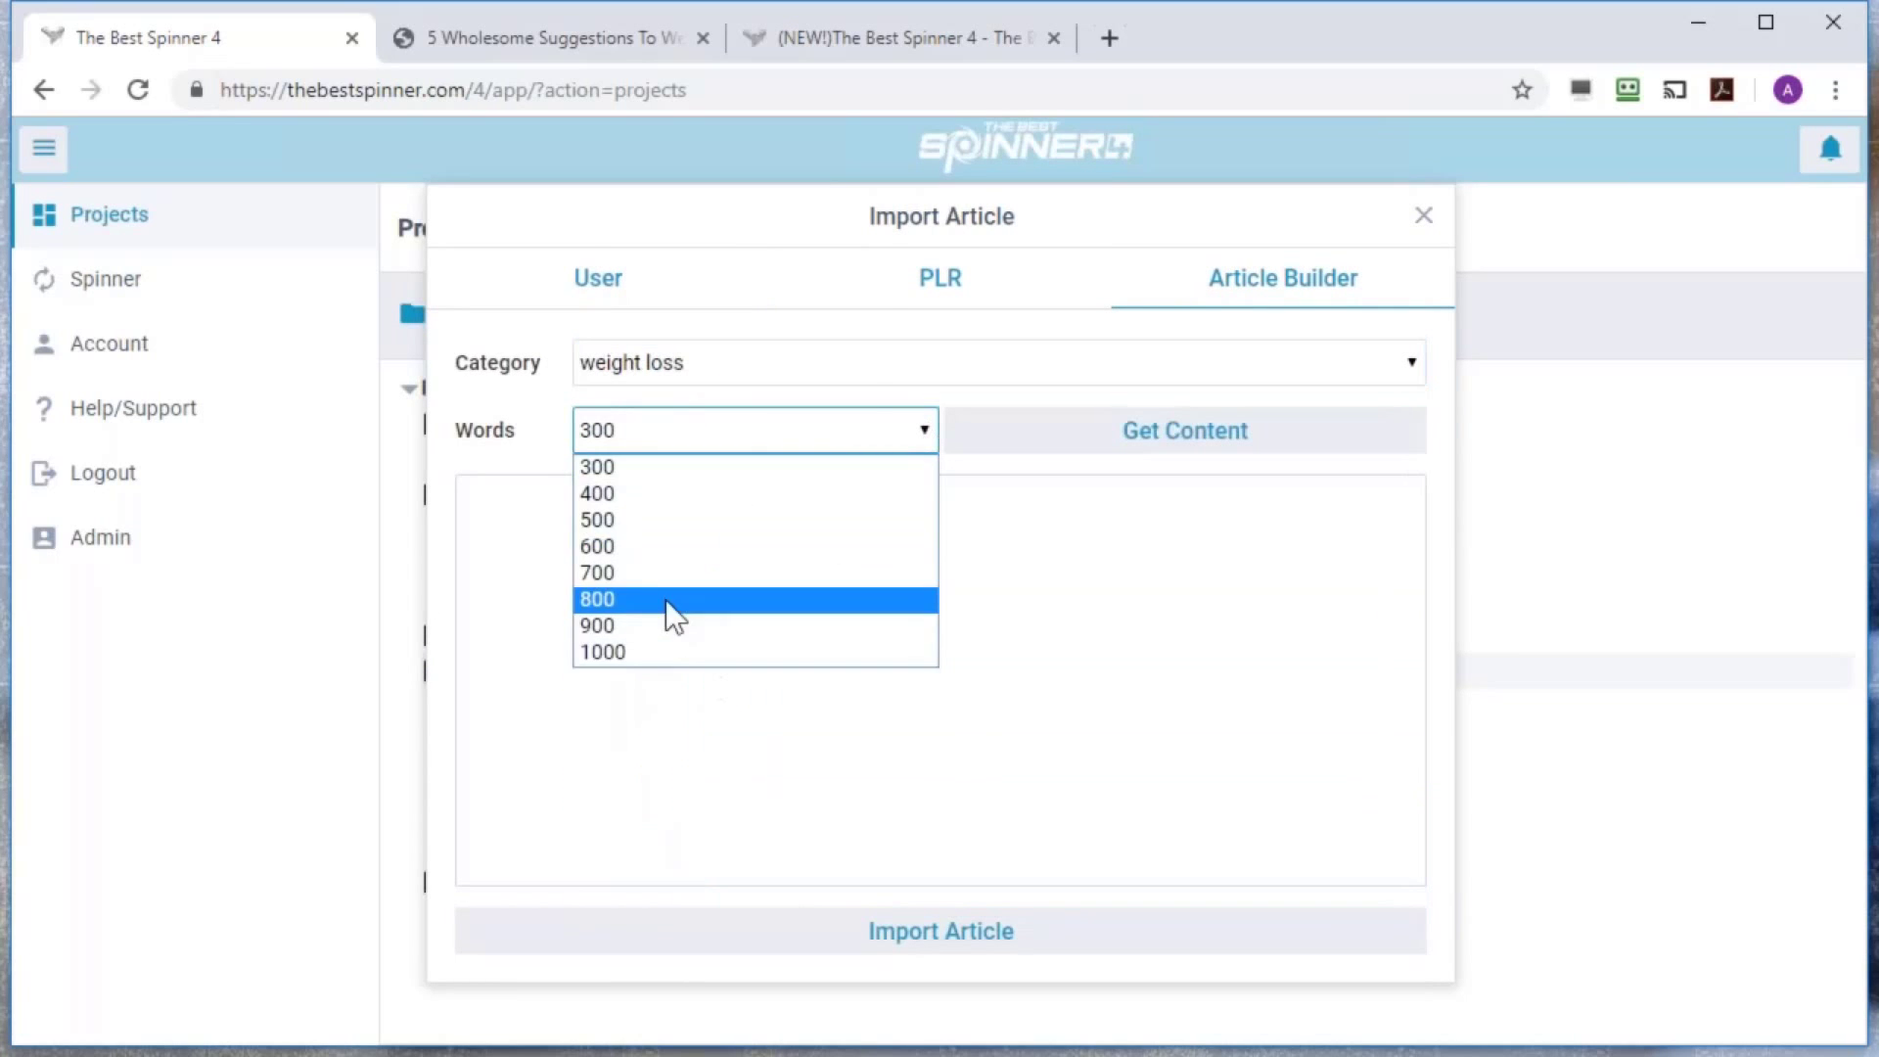
left_click(660, 521)
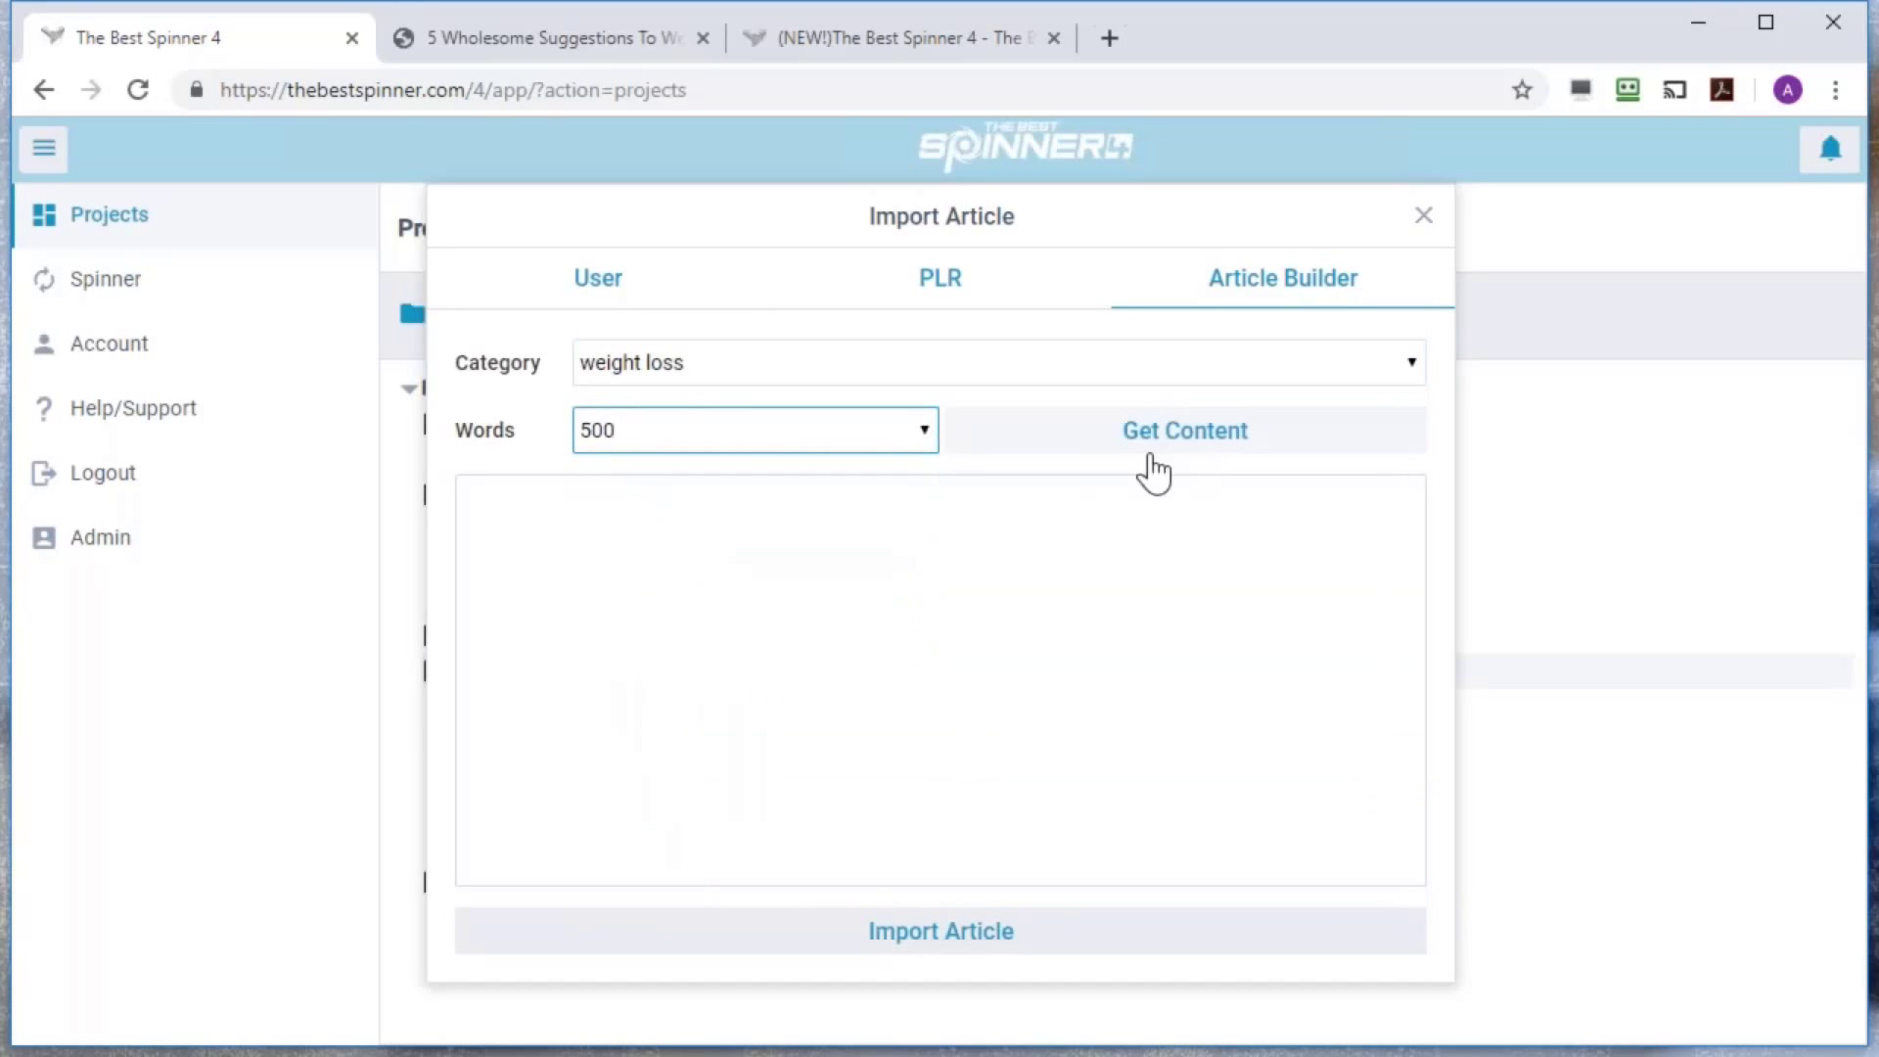
left_click(1152, 448)
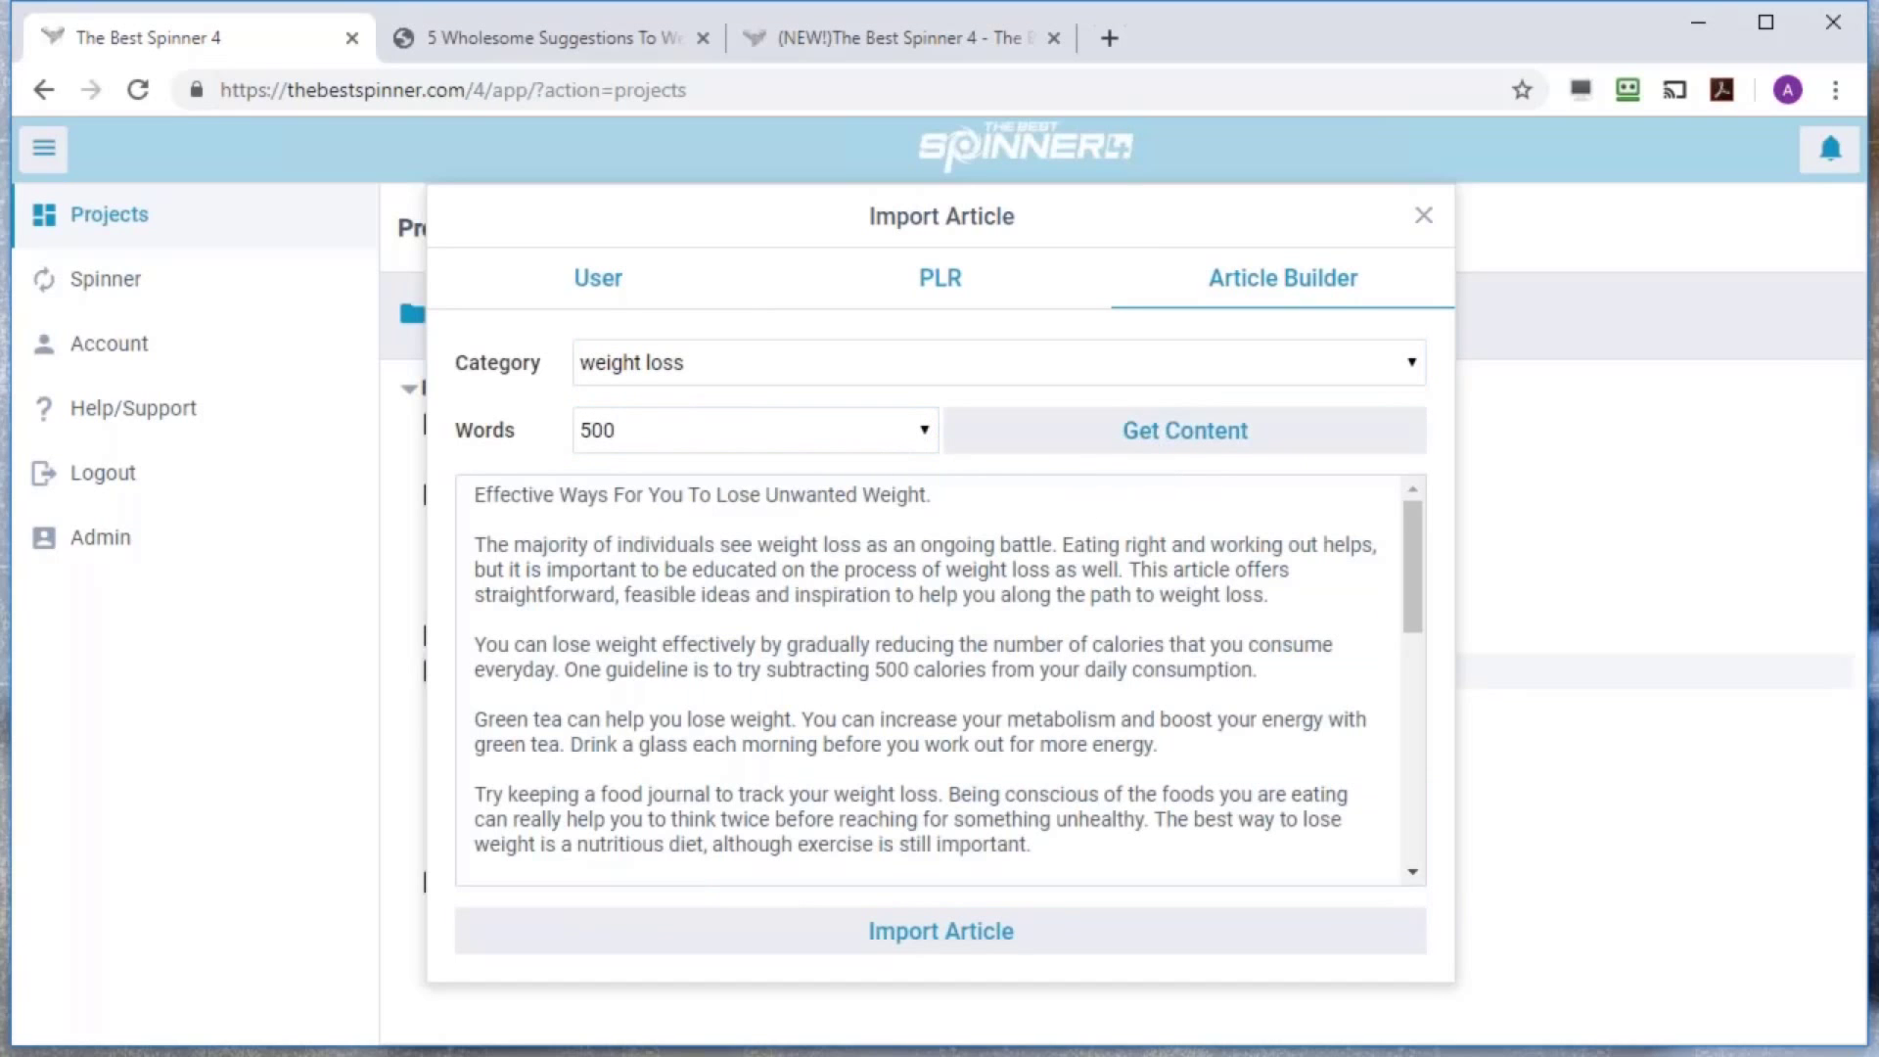
left_click_drag(1413, 600, 1376, 518)
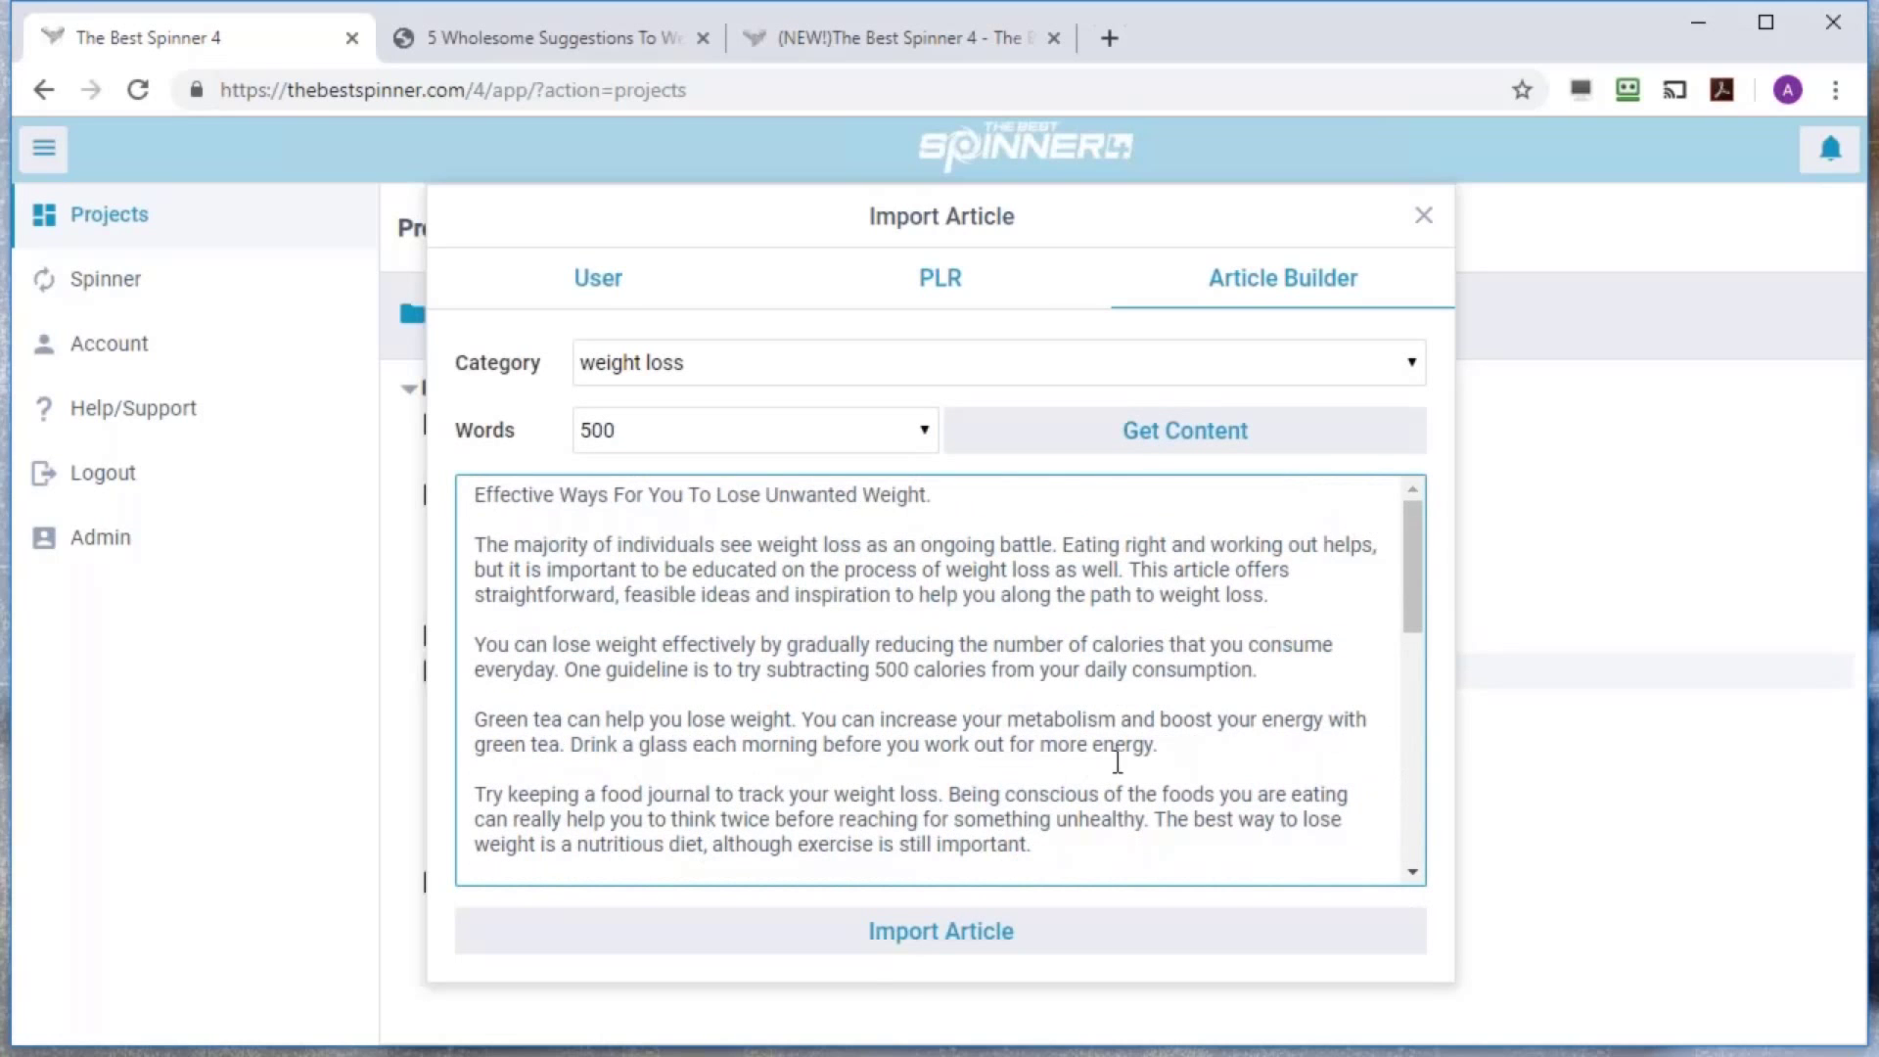
left_click(911, 938)
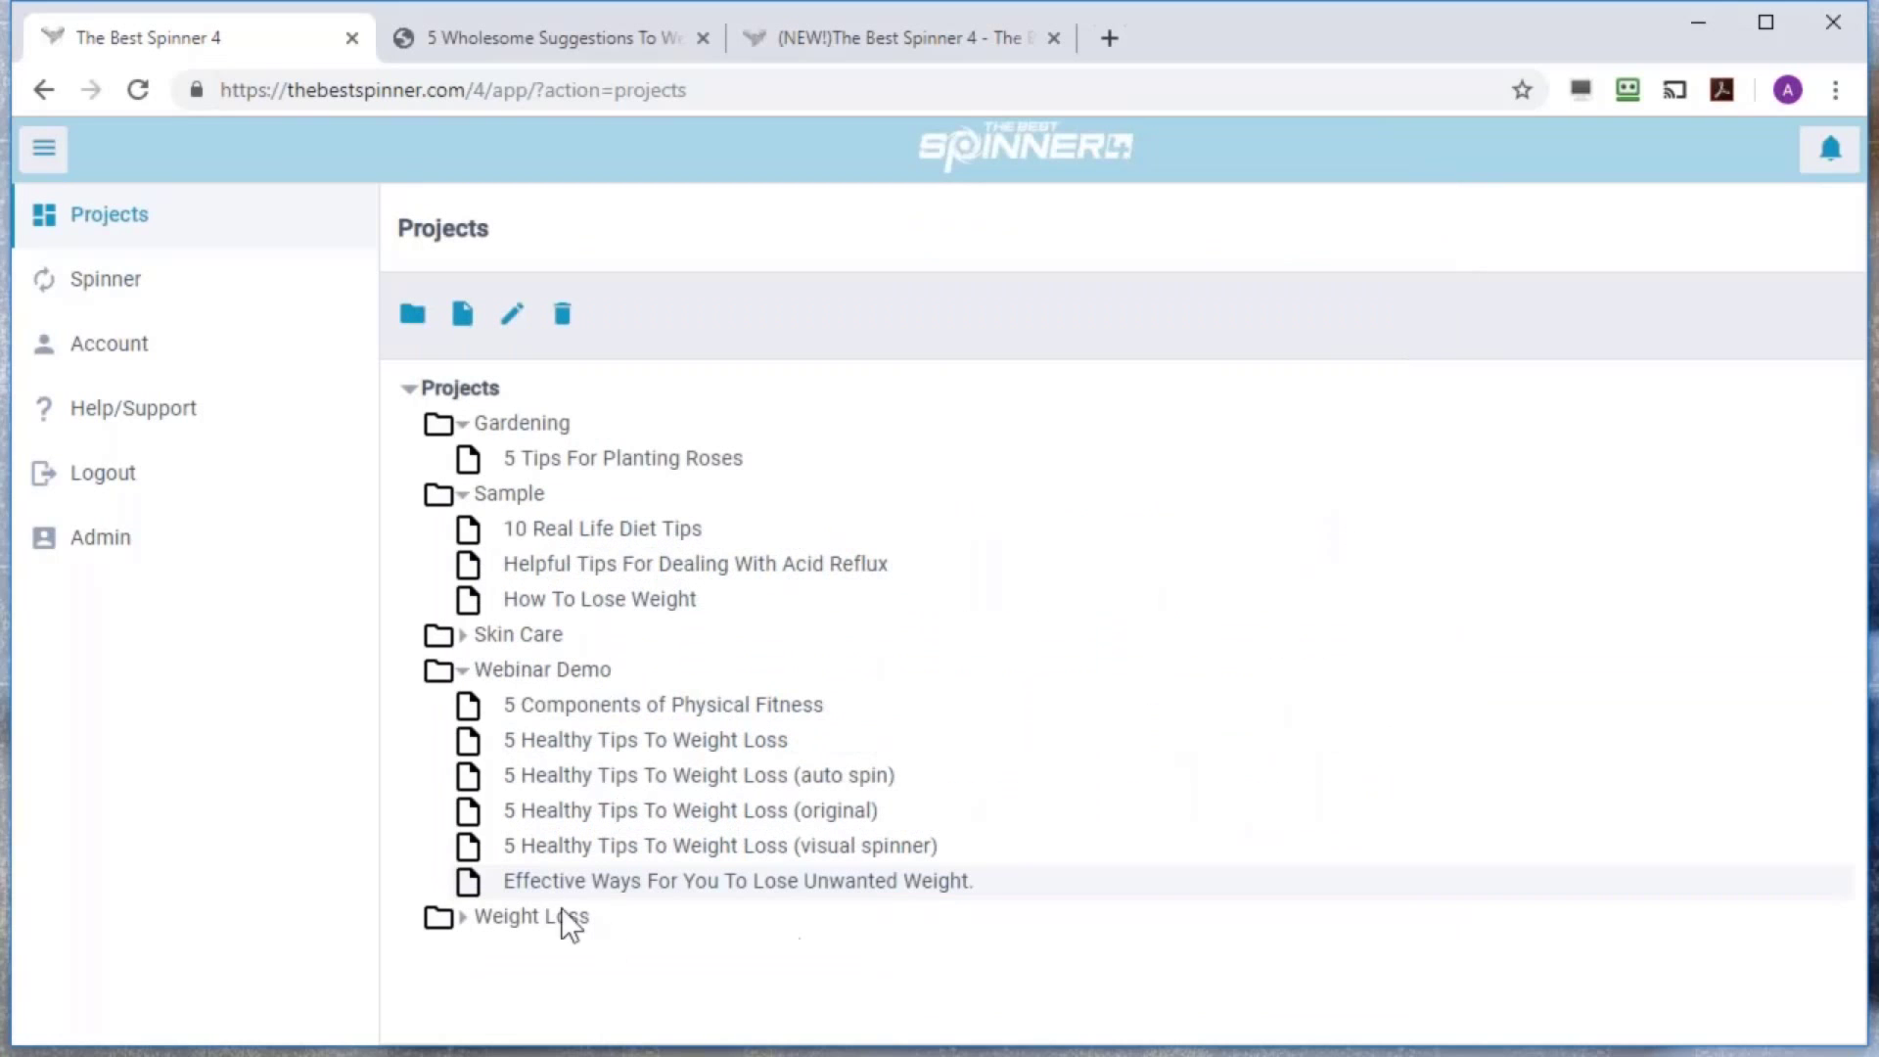
Automatically spin the full text of "Effective Ways For You To Lose Unwanted Weight." in code view, and return to the project list
double_click(526, 878)
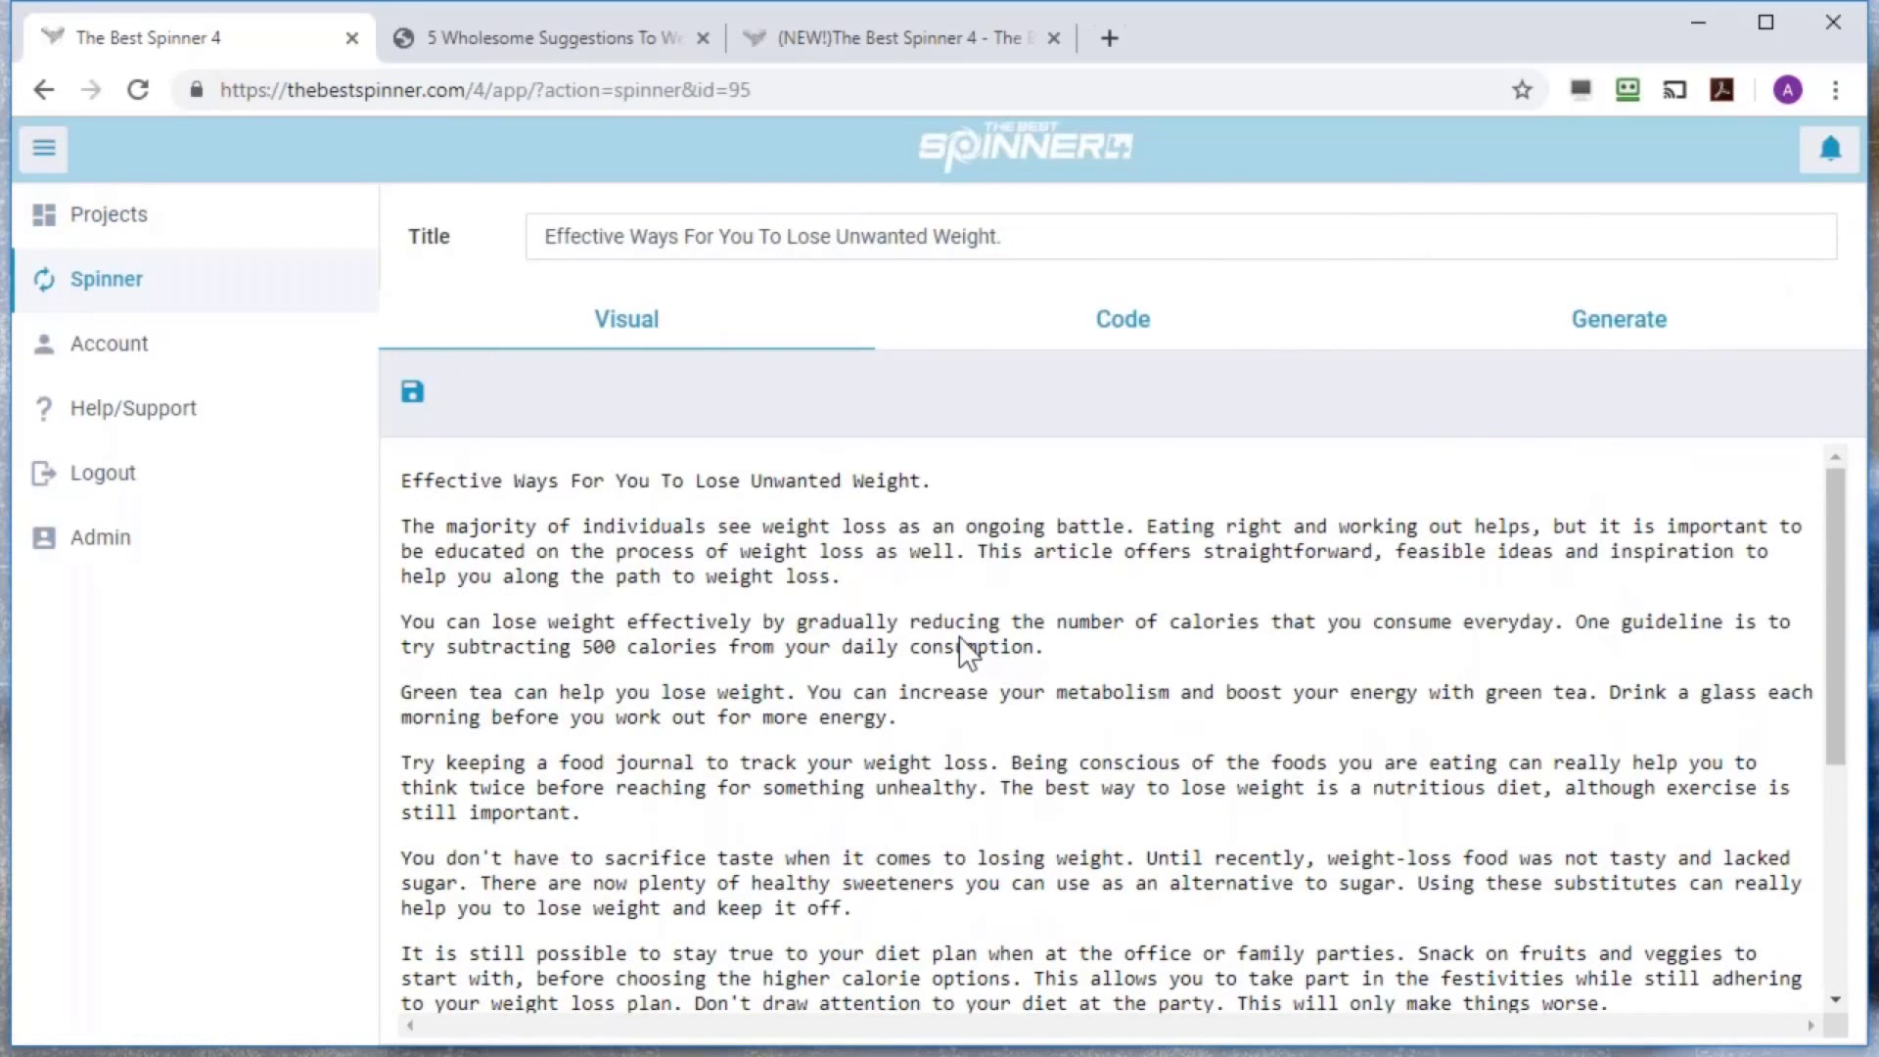
left_click(1103, 332)
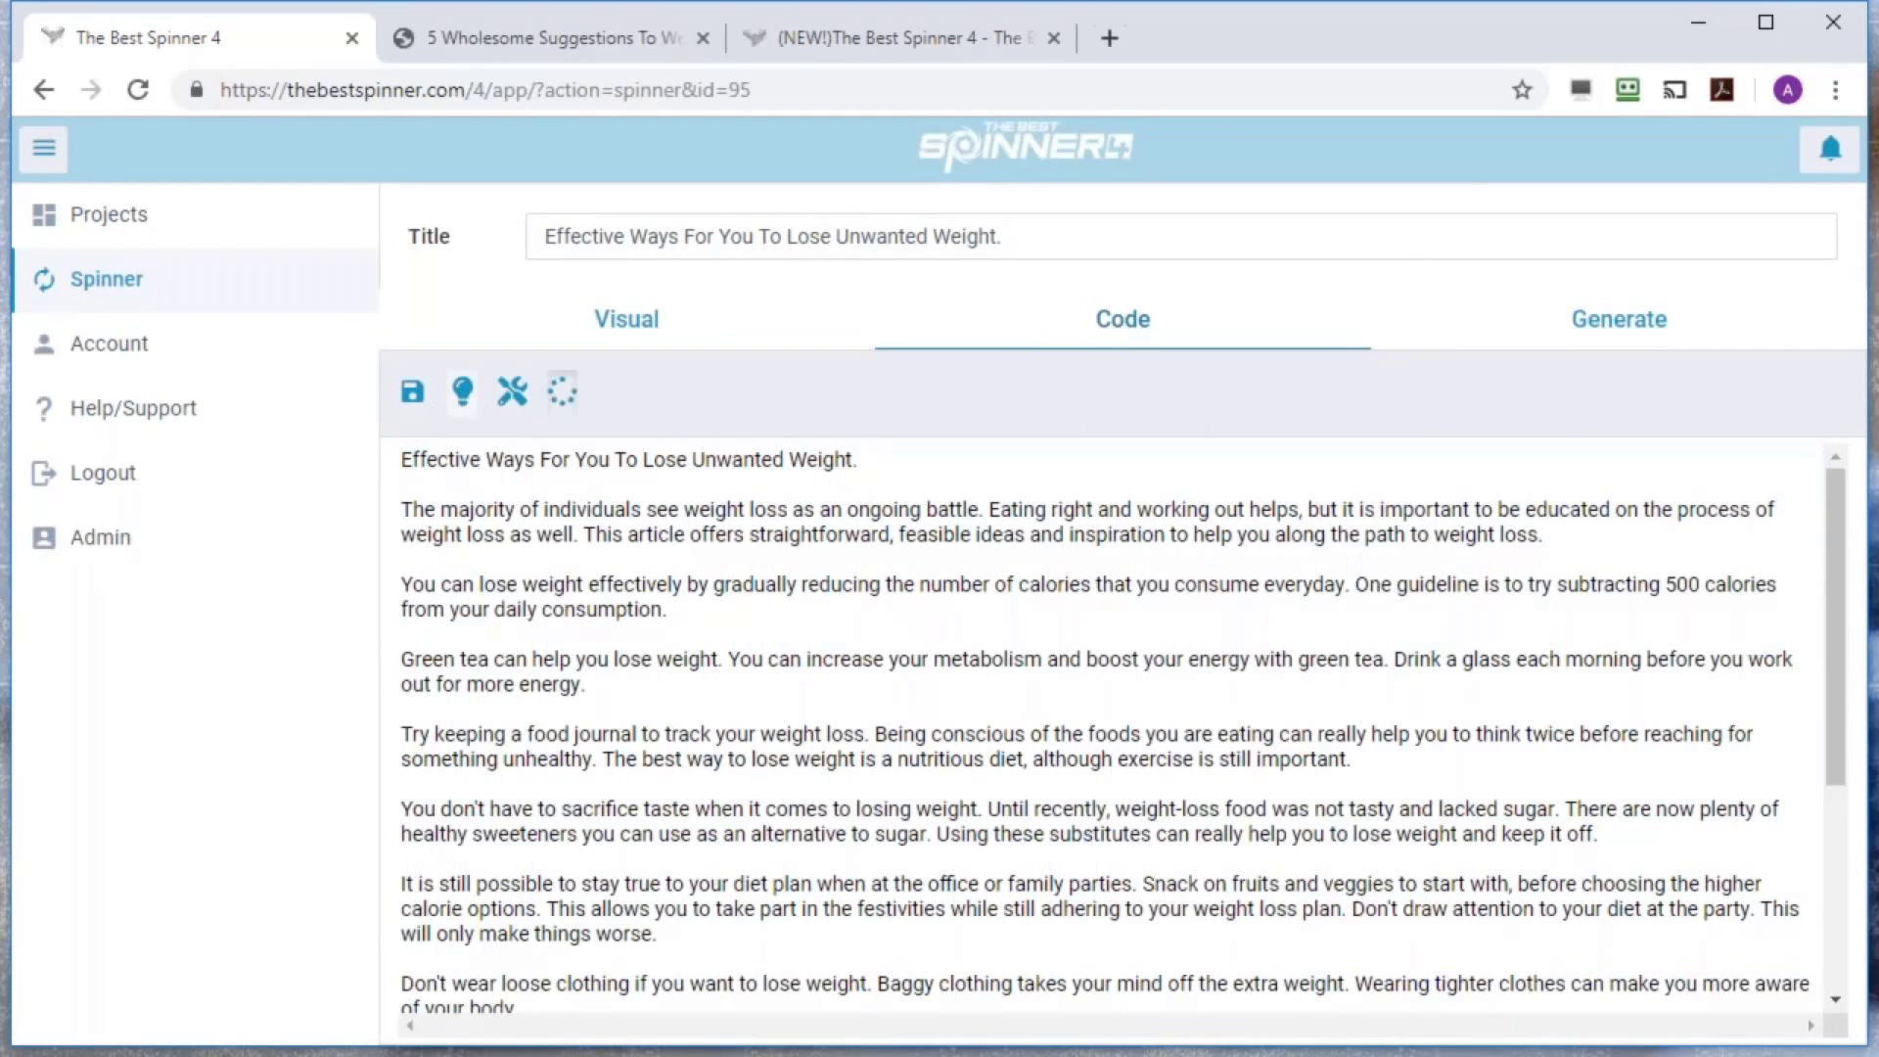
key("ctrl+a")
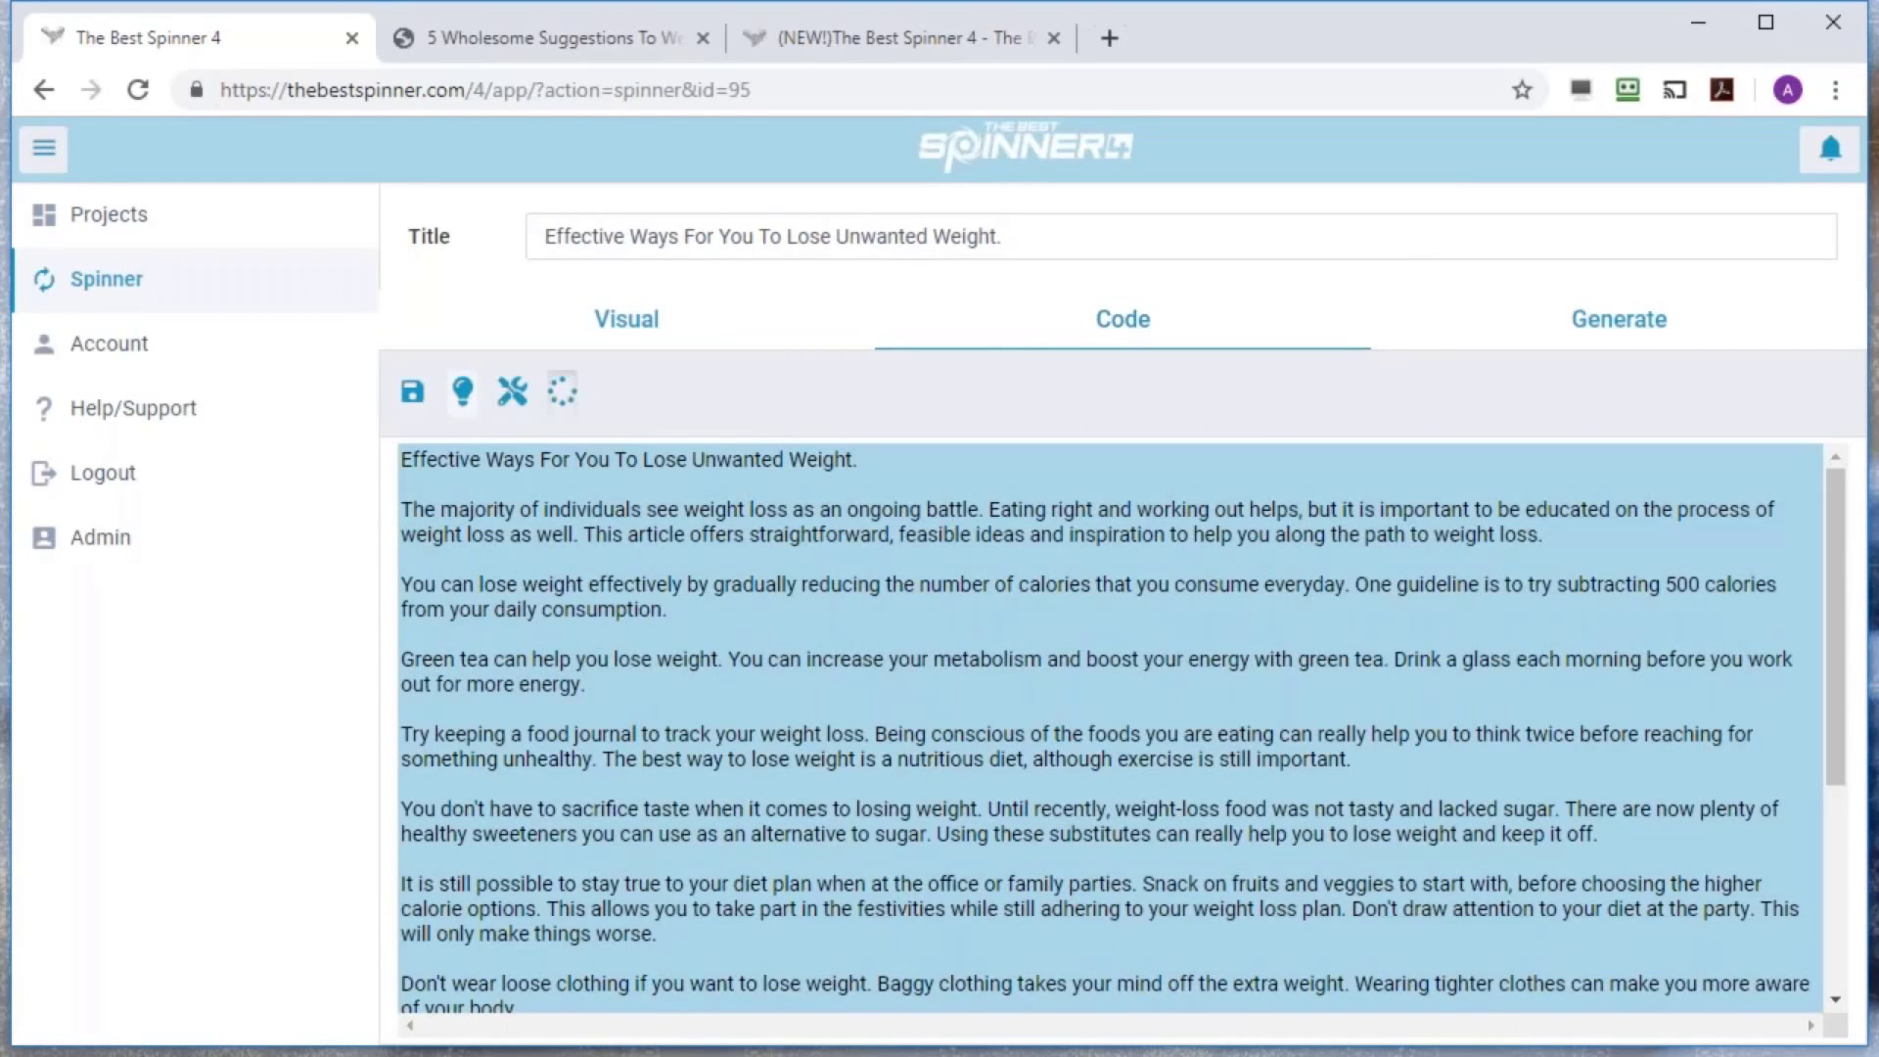
left_click(462, 392)
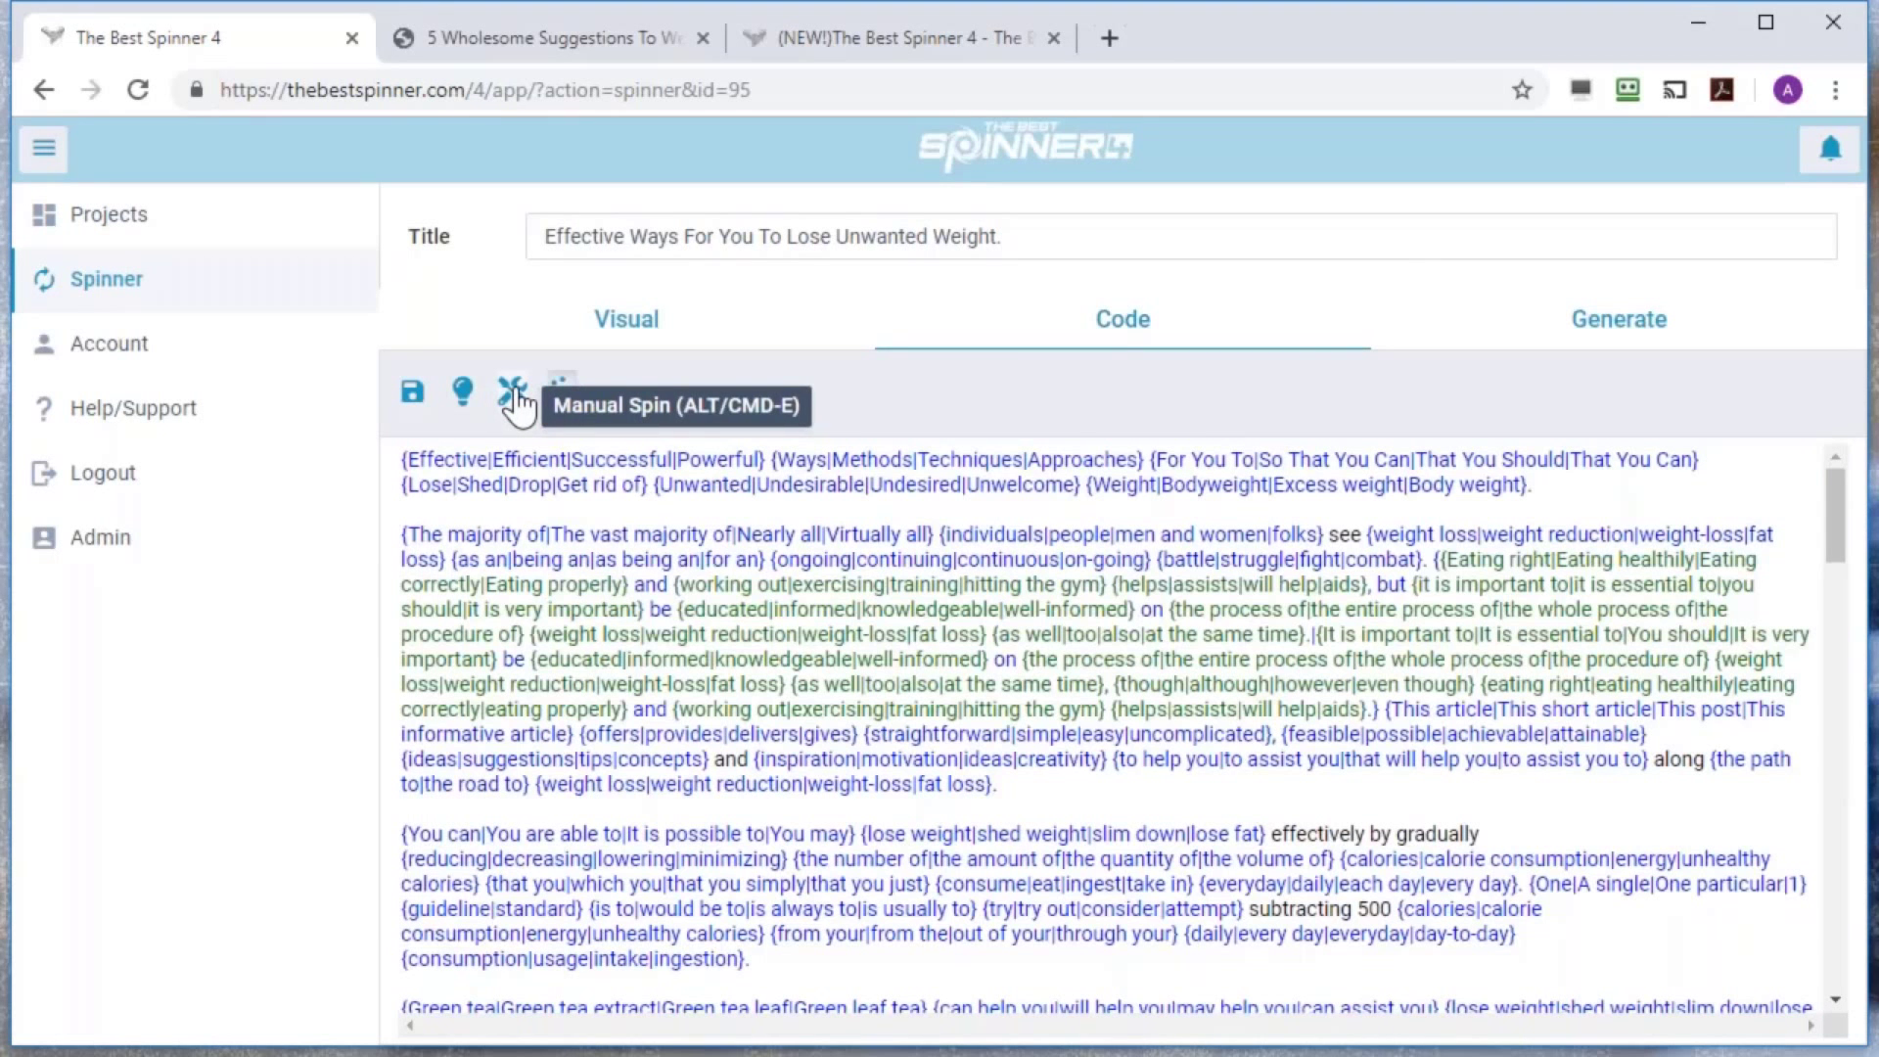
left_click(627, 321)
left_click(108, 214)
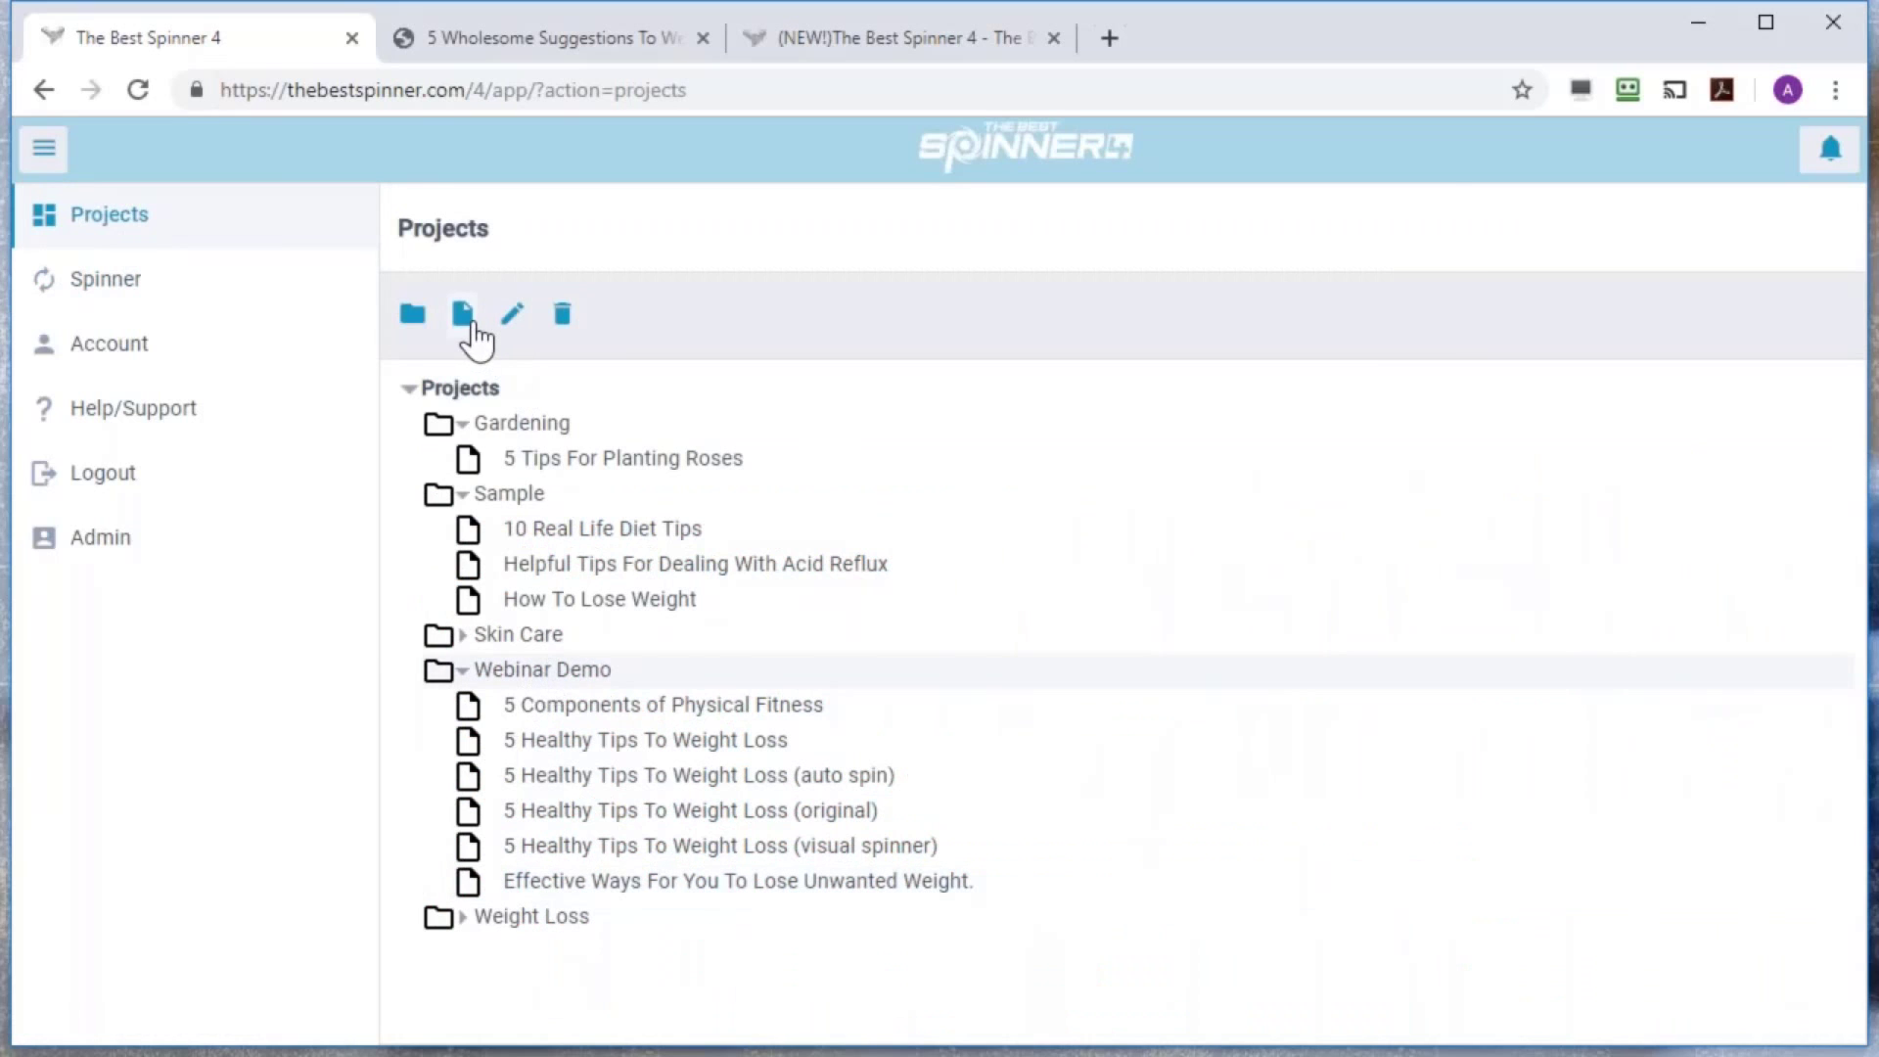
Import a user-written article with the title "Test" and the body "Test"
left_click(462, 315)
left_click(605, 305)
left_click(607, 309)
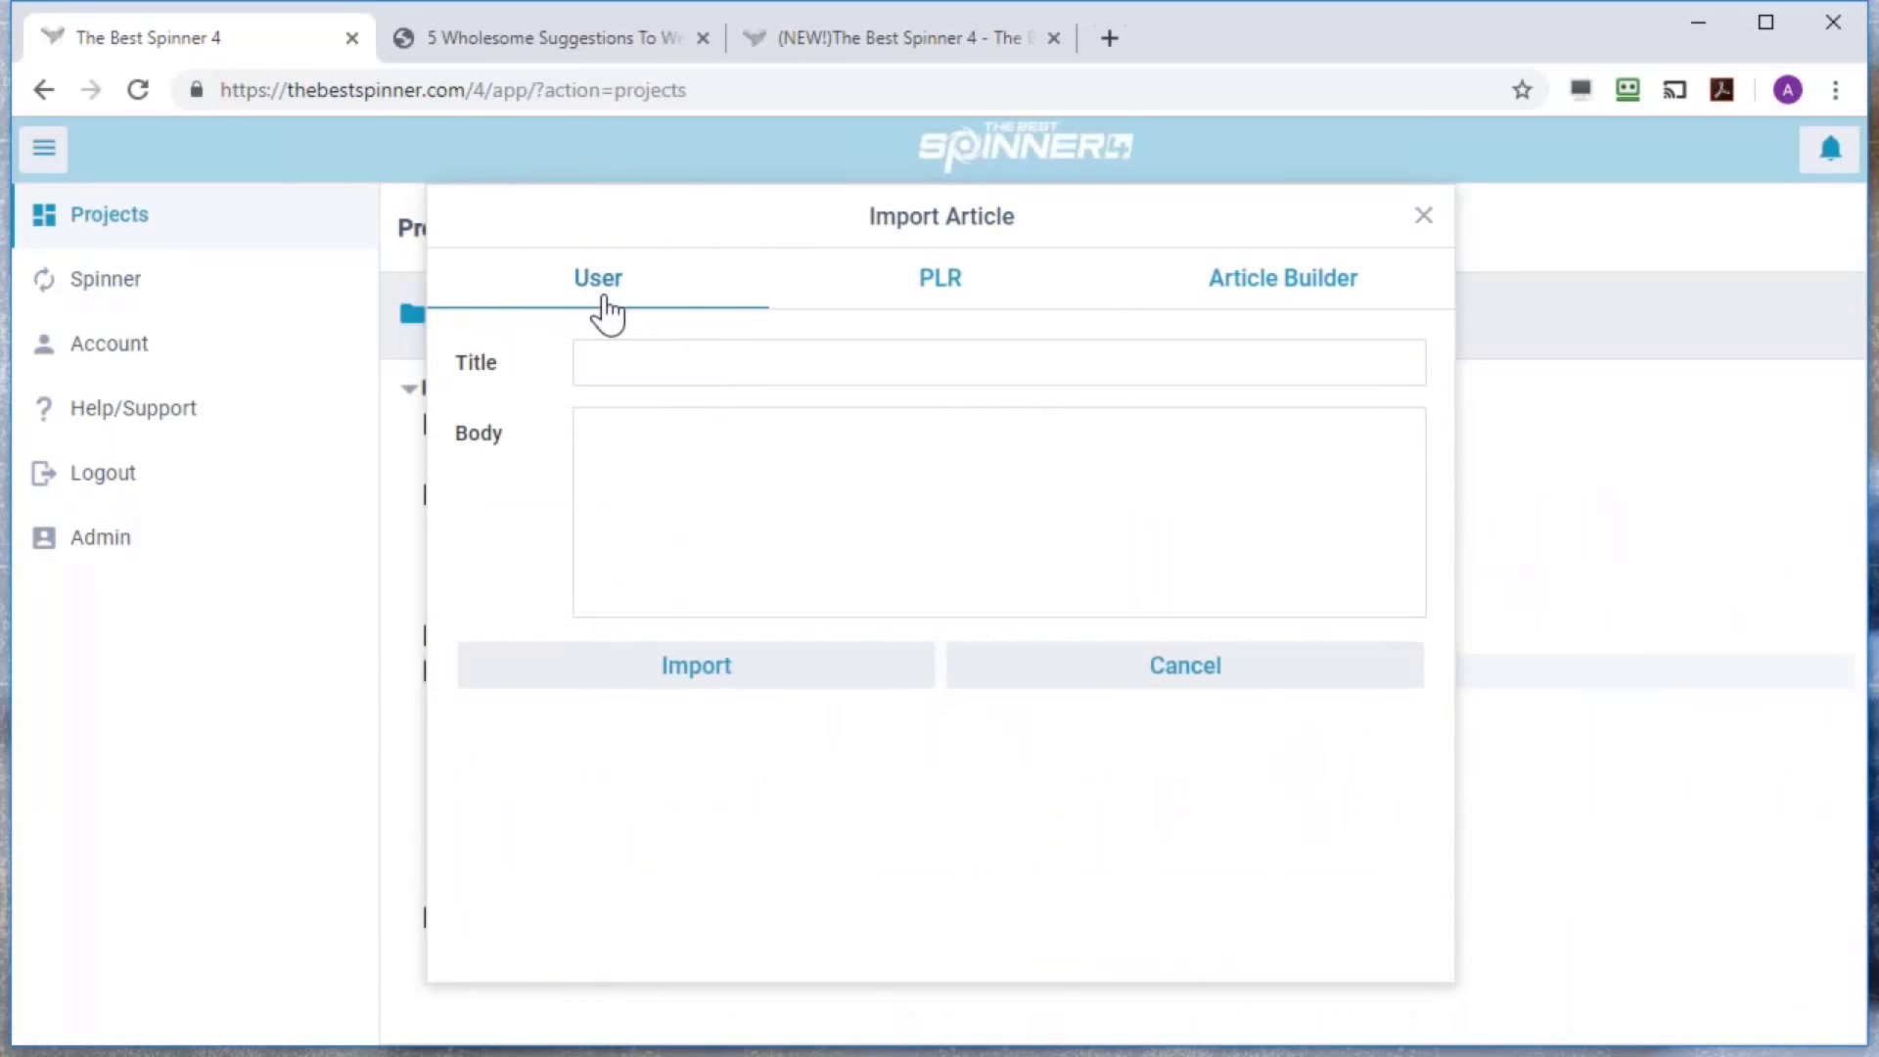
left_click(618, 371)
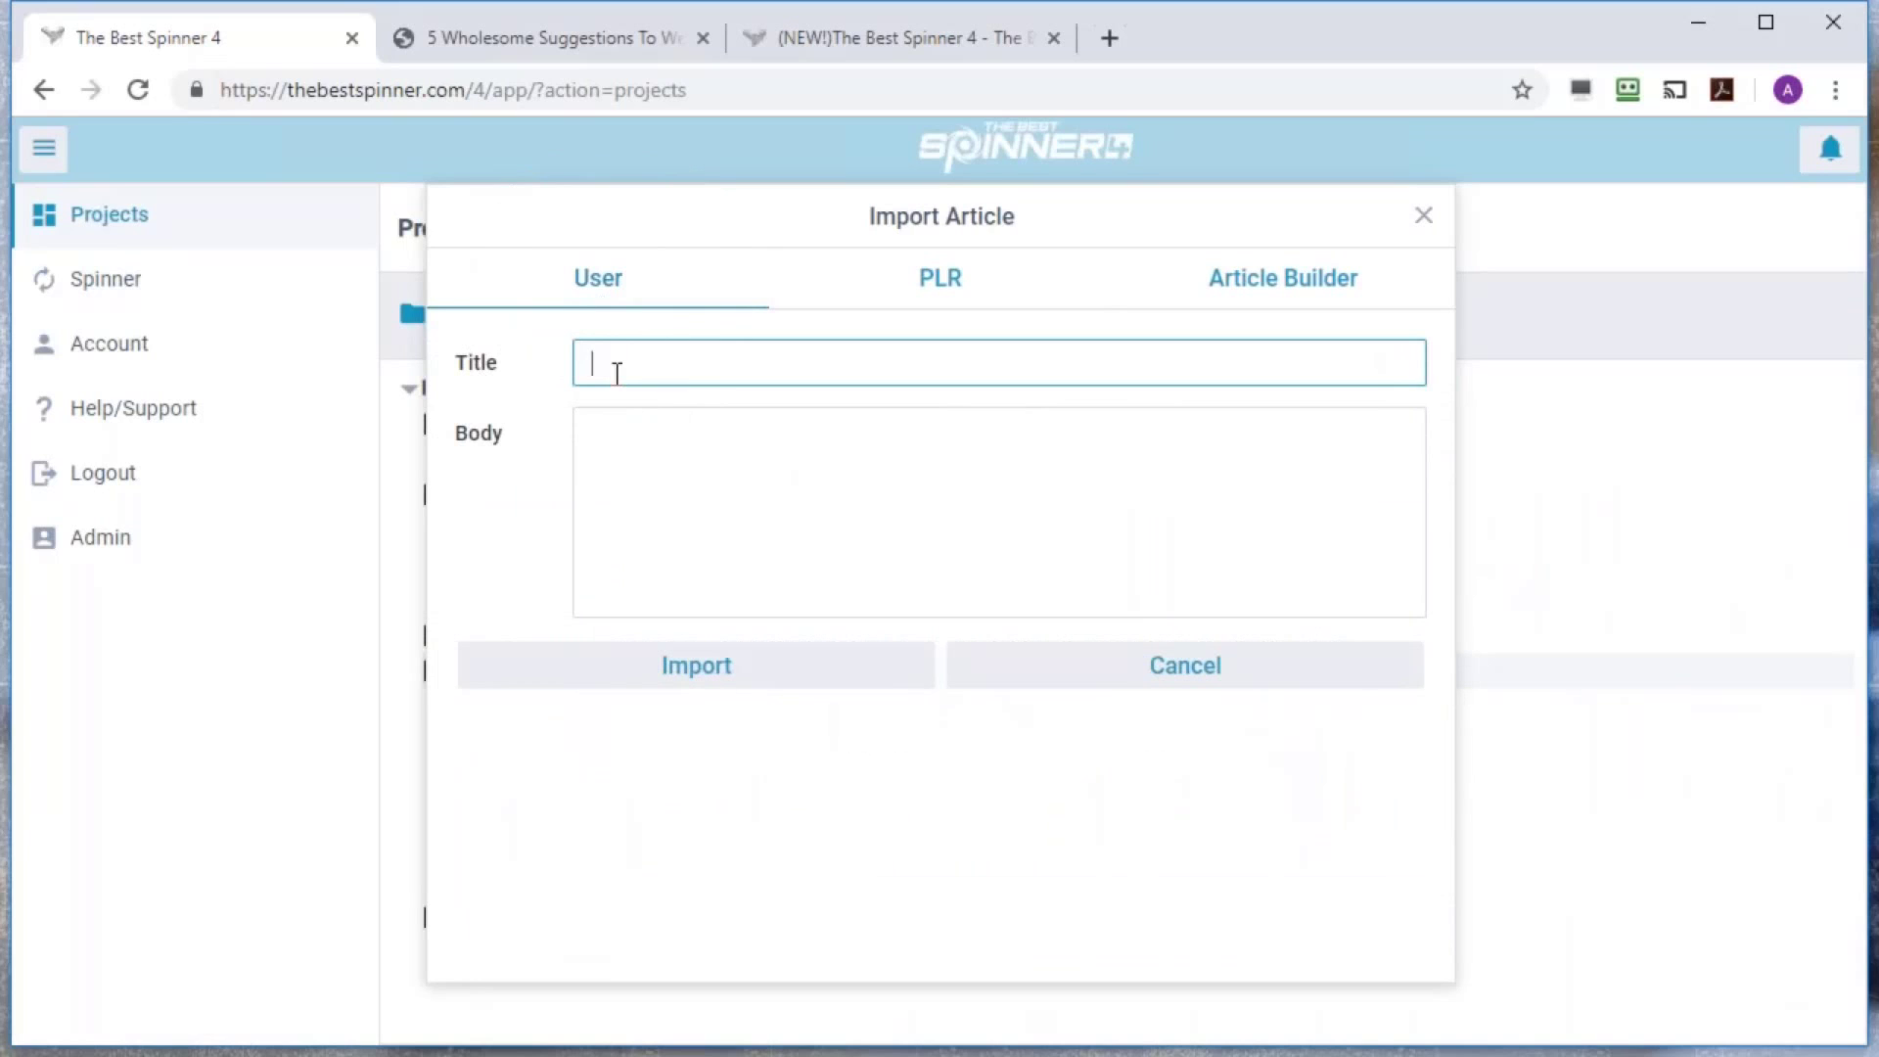
left_click(617, 505)
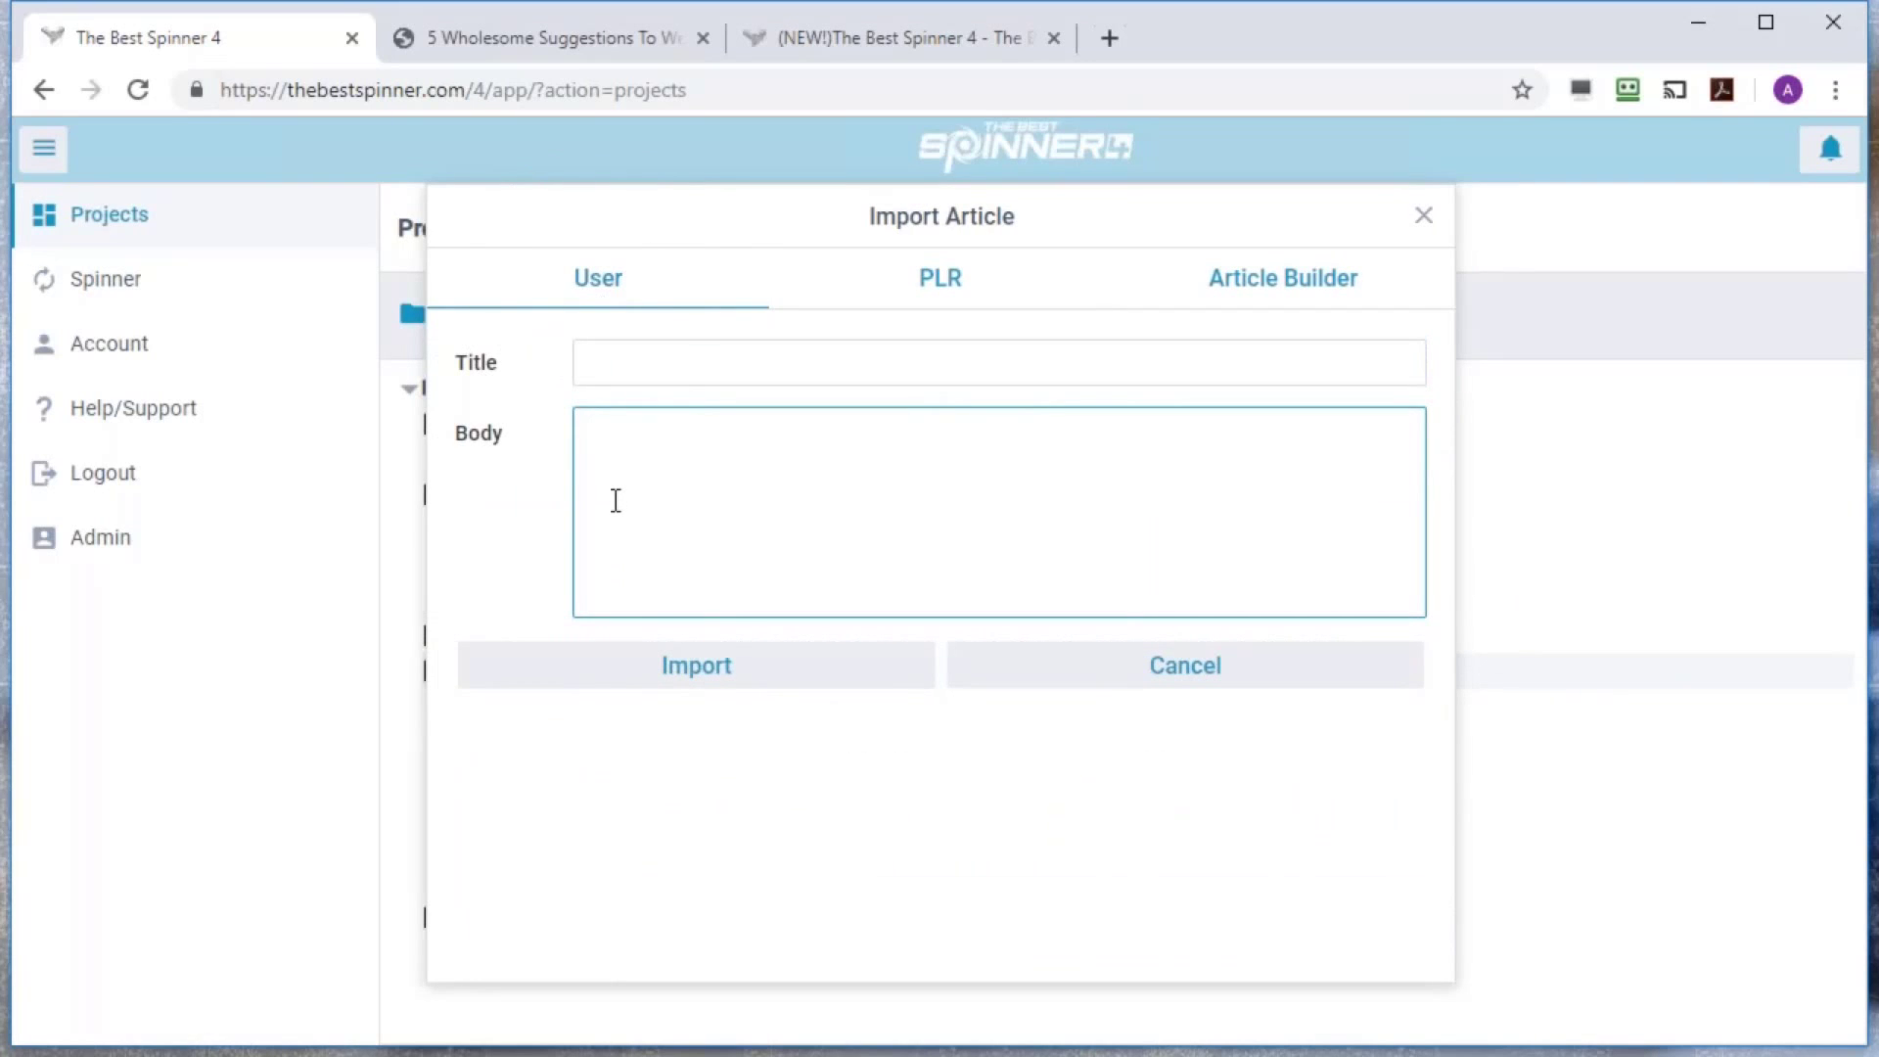
left_click(714, 361)
type("Test")
left_click(673, 489)
type("Test")
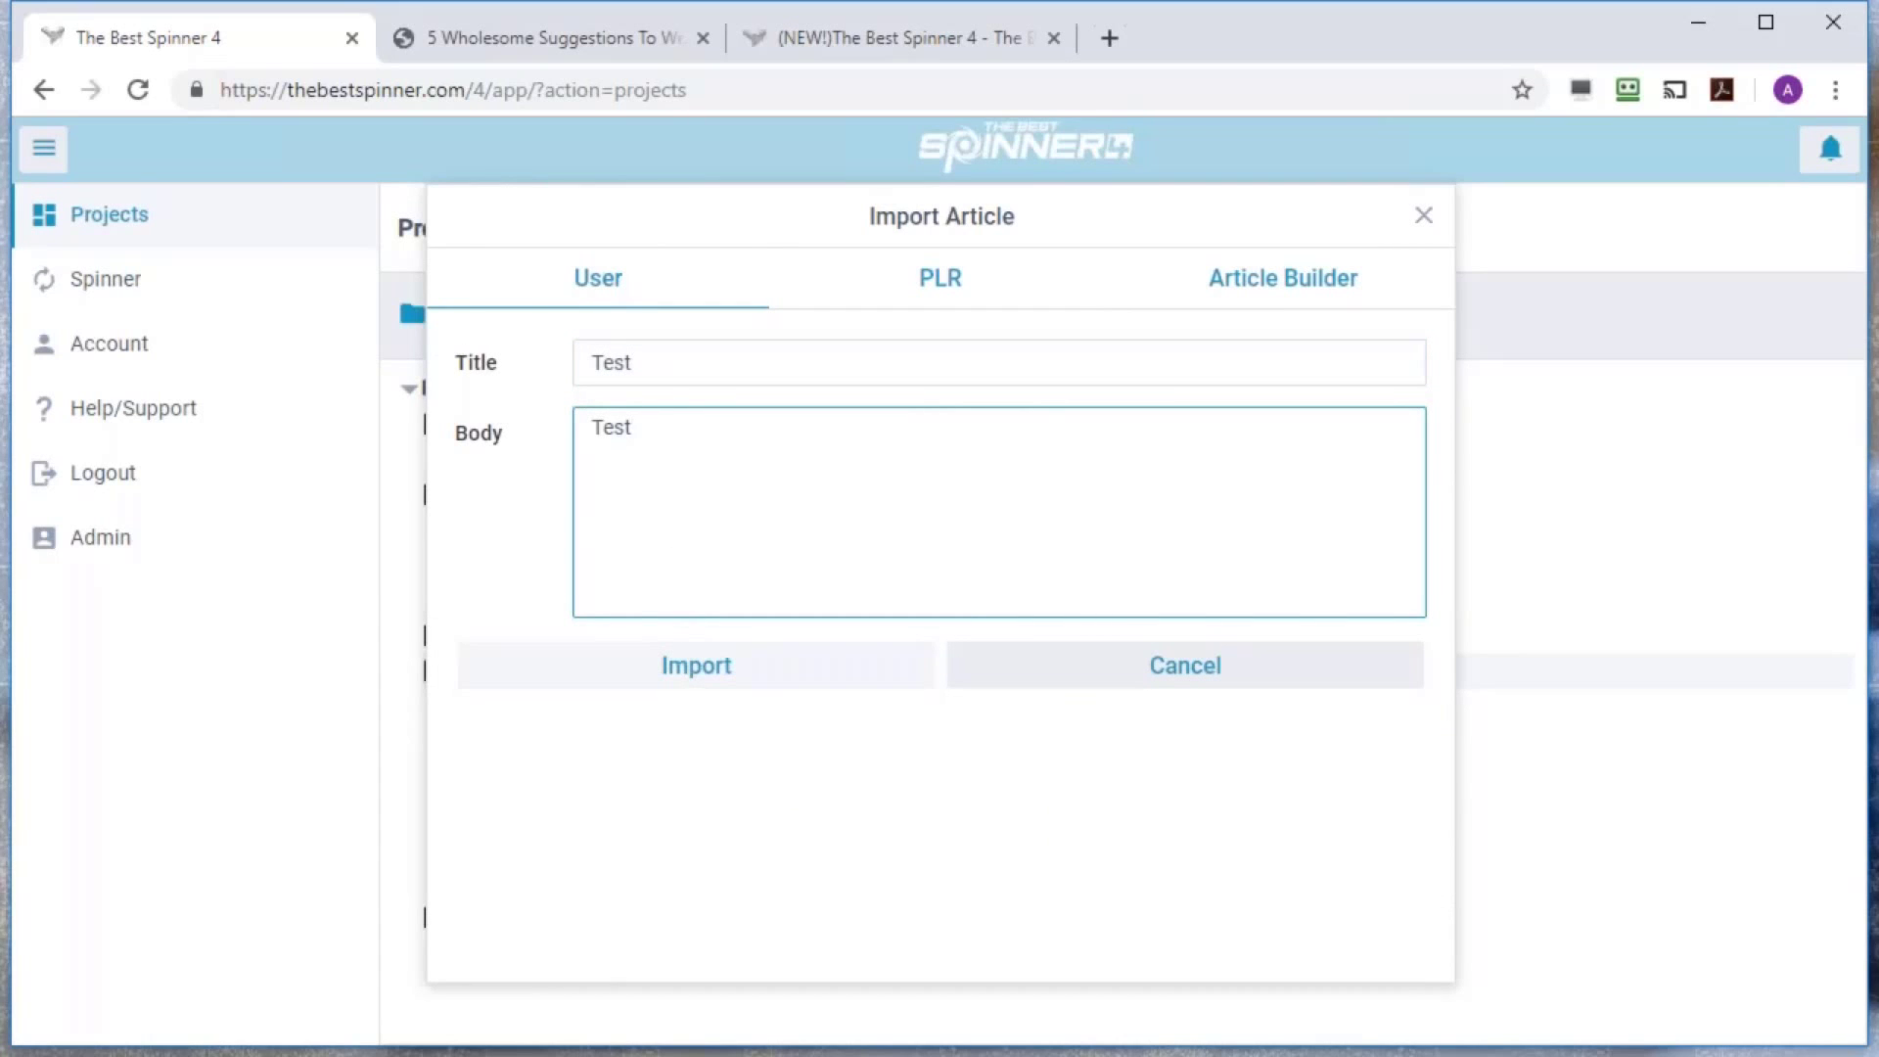
left_click(718, 675)
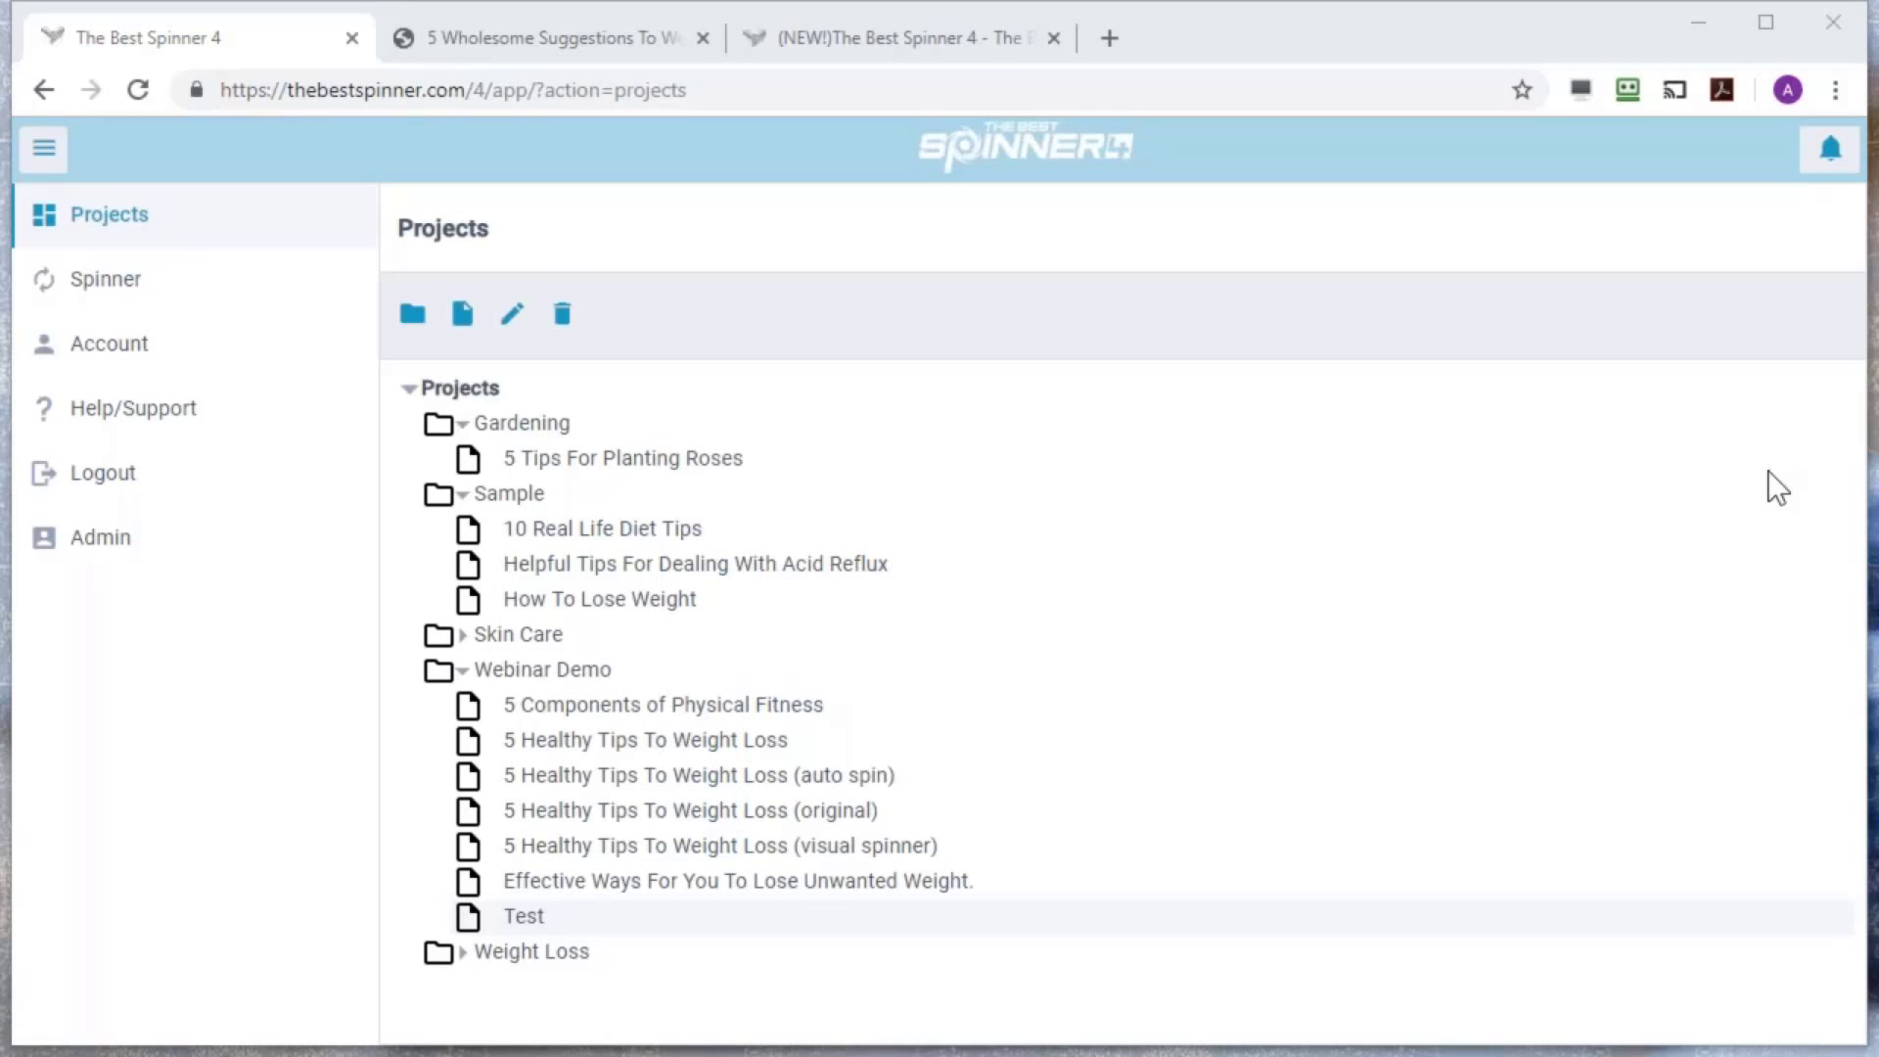
Inspect the first body paragraph's content variations and the generate view of "5 Components of Physical Fitness", and return to the project list
double_click(584, 699)
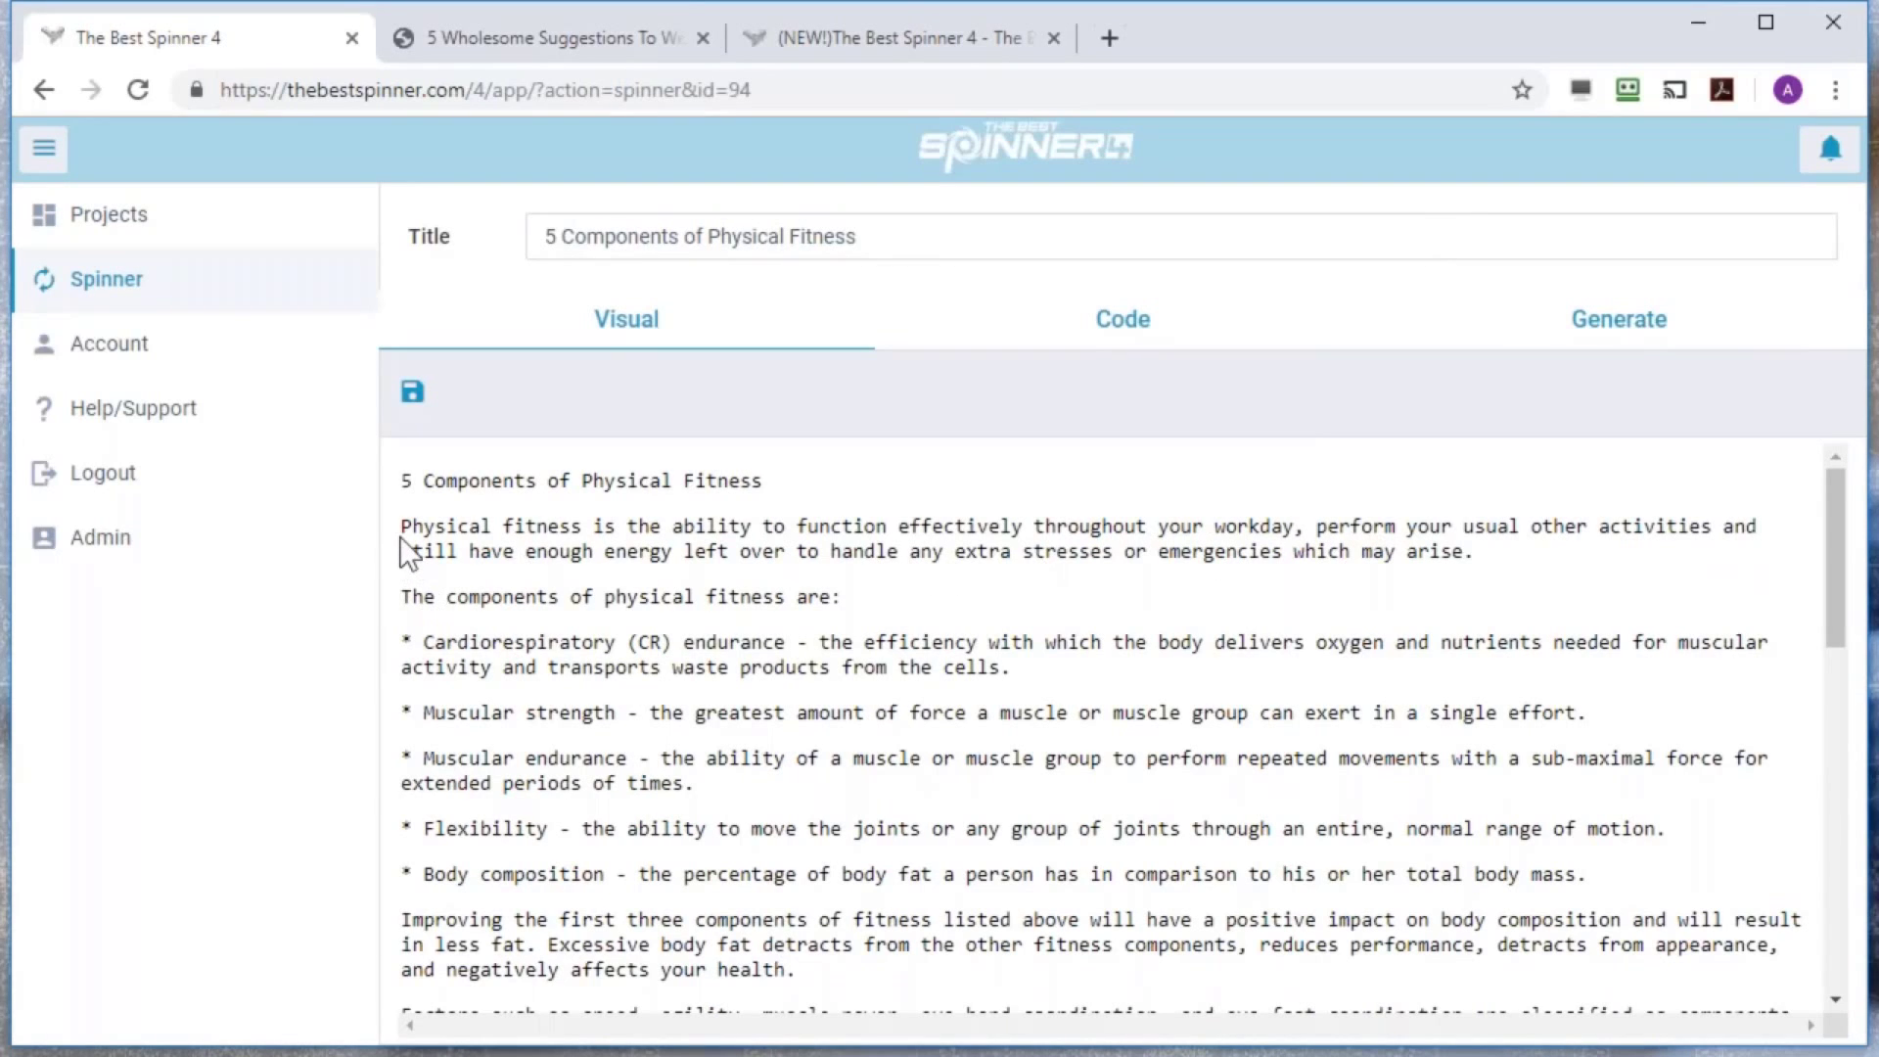
left_click(407, 537)
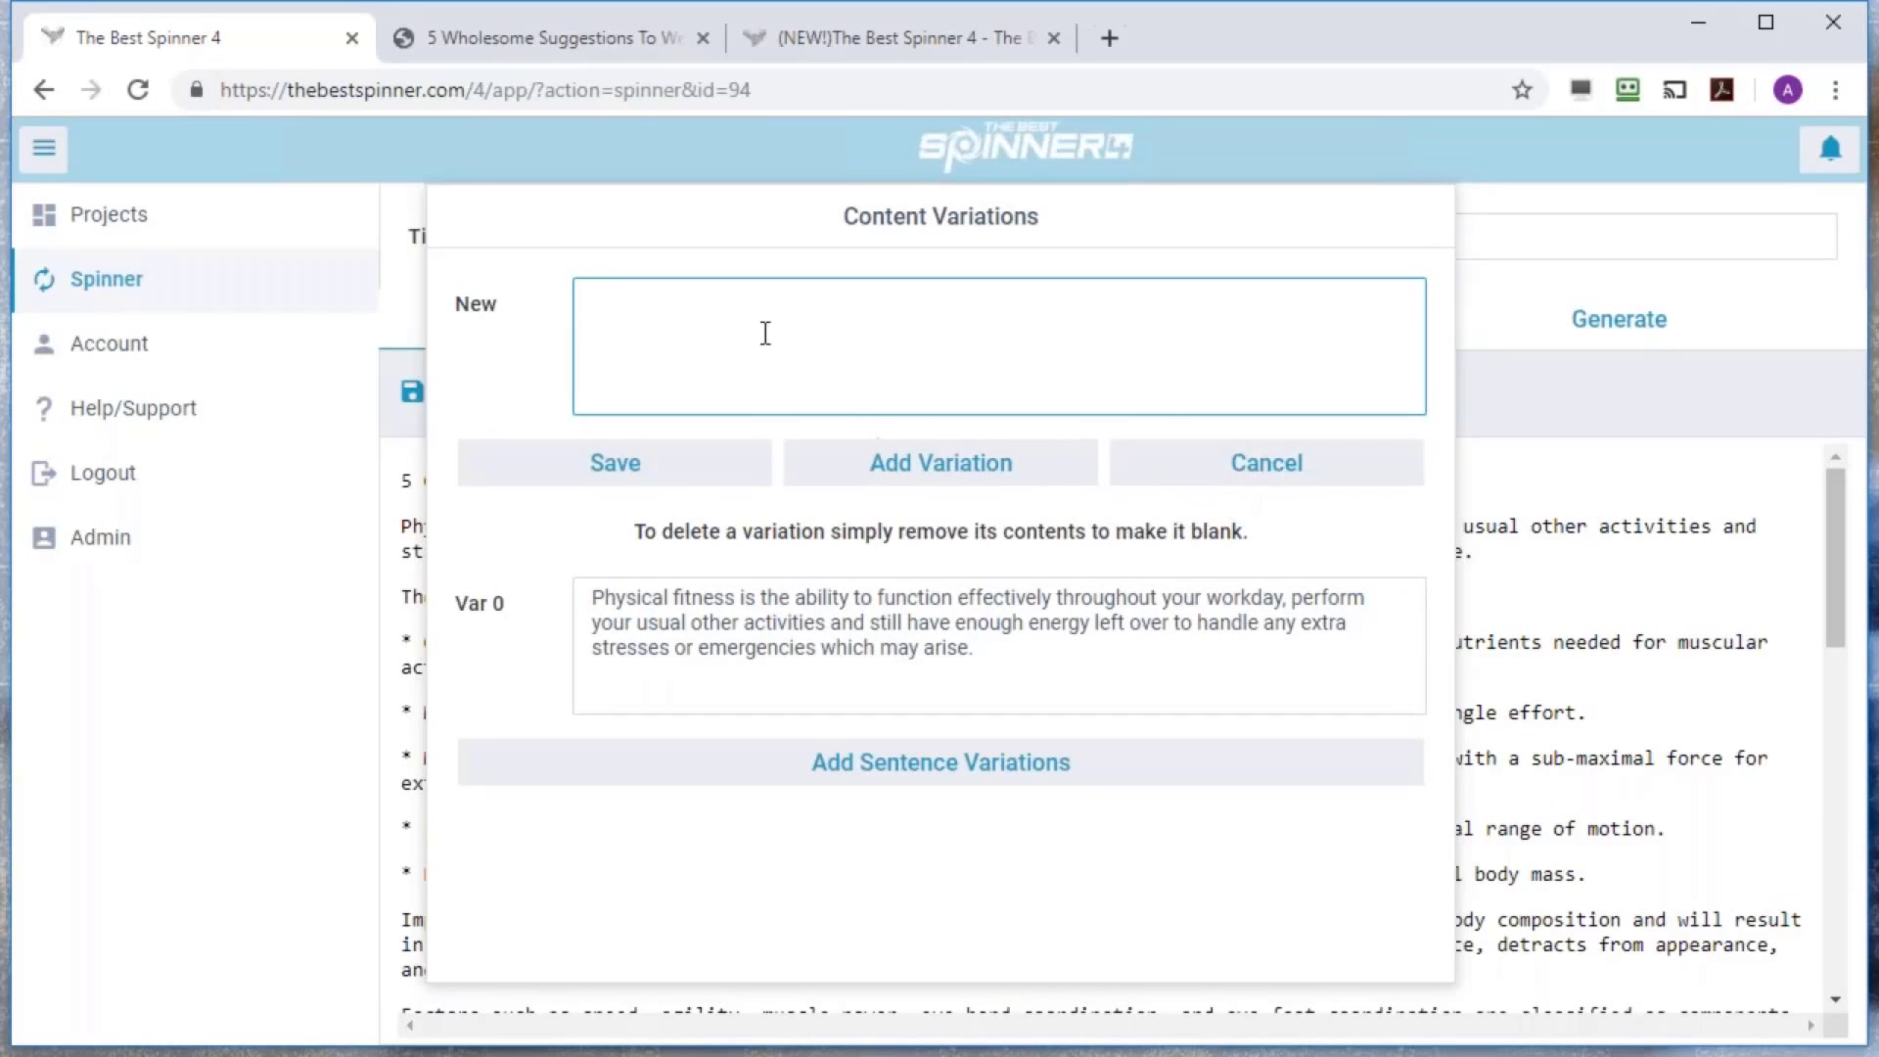
left_click(1285, 474)
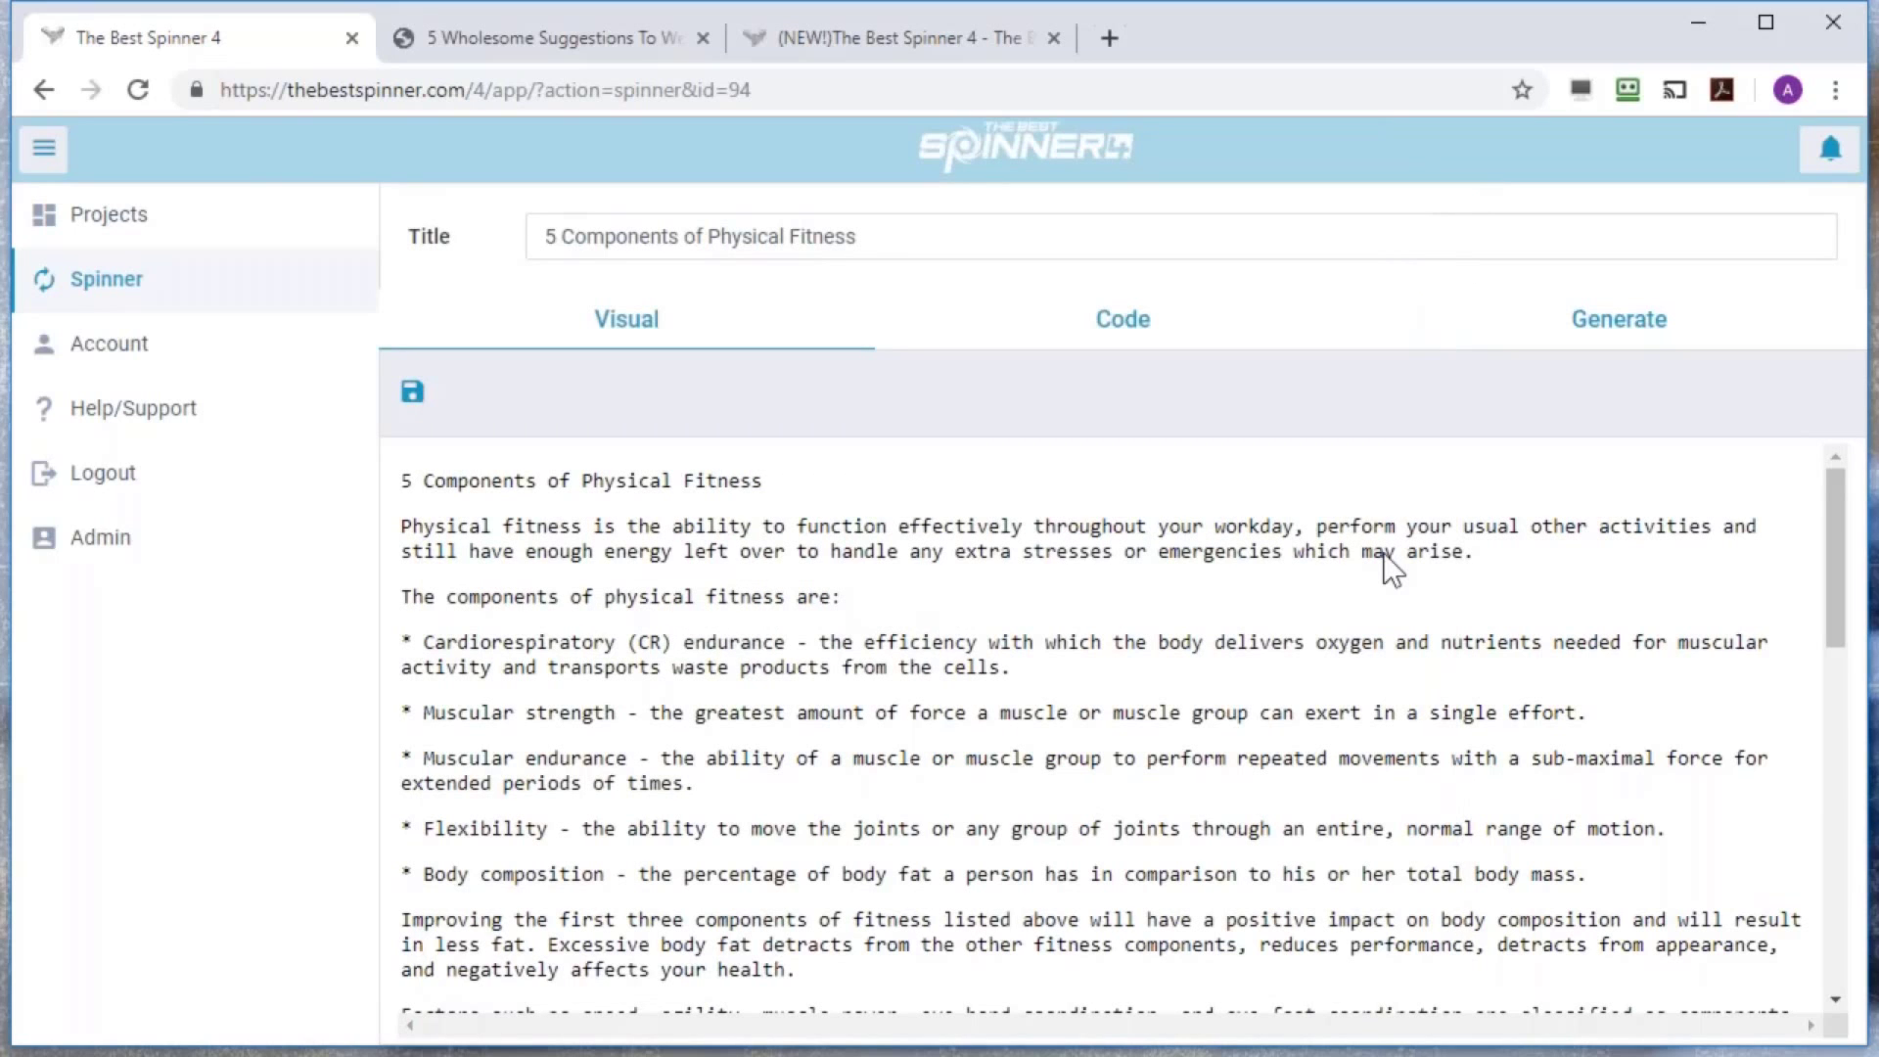
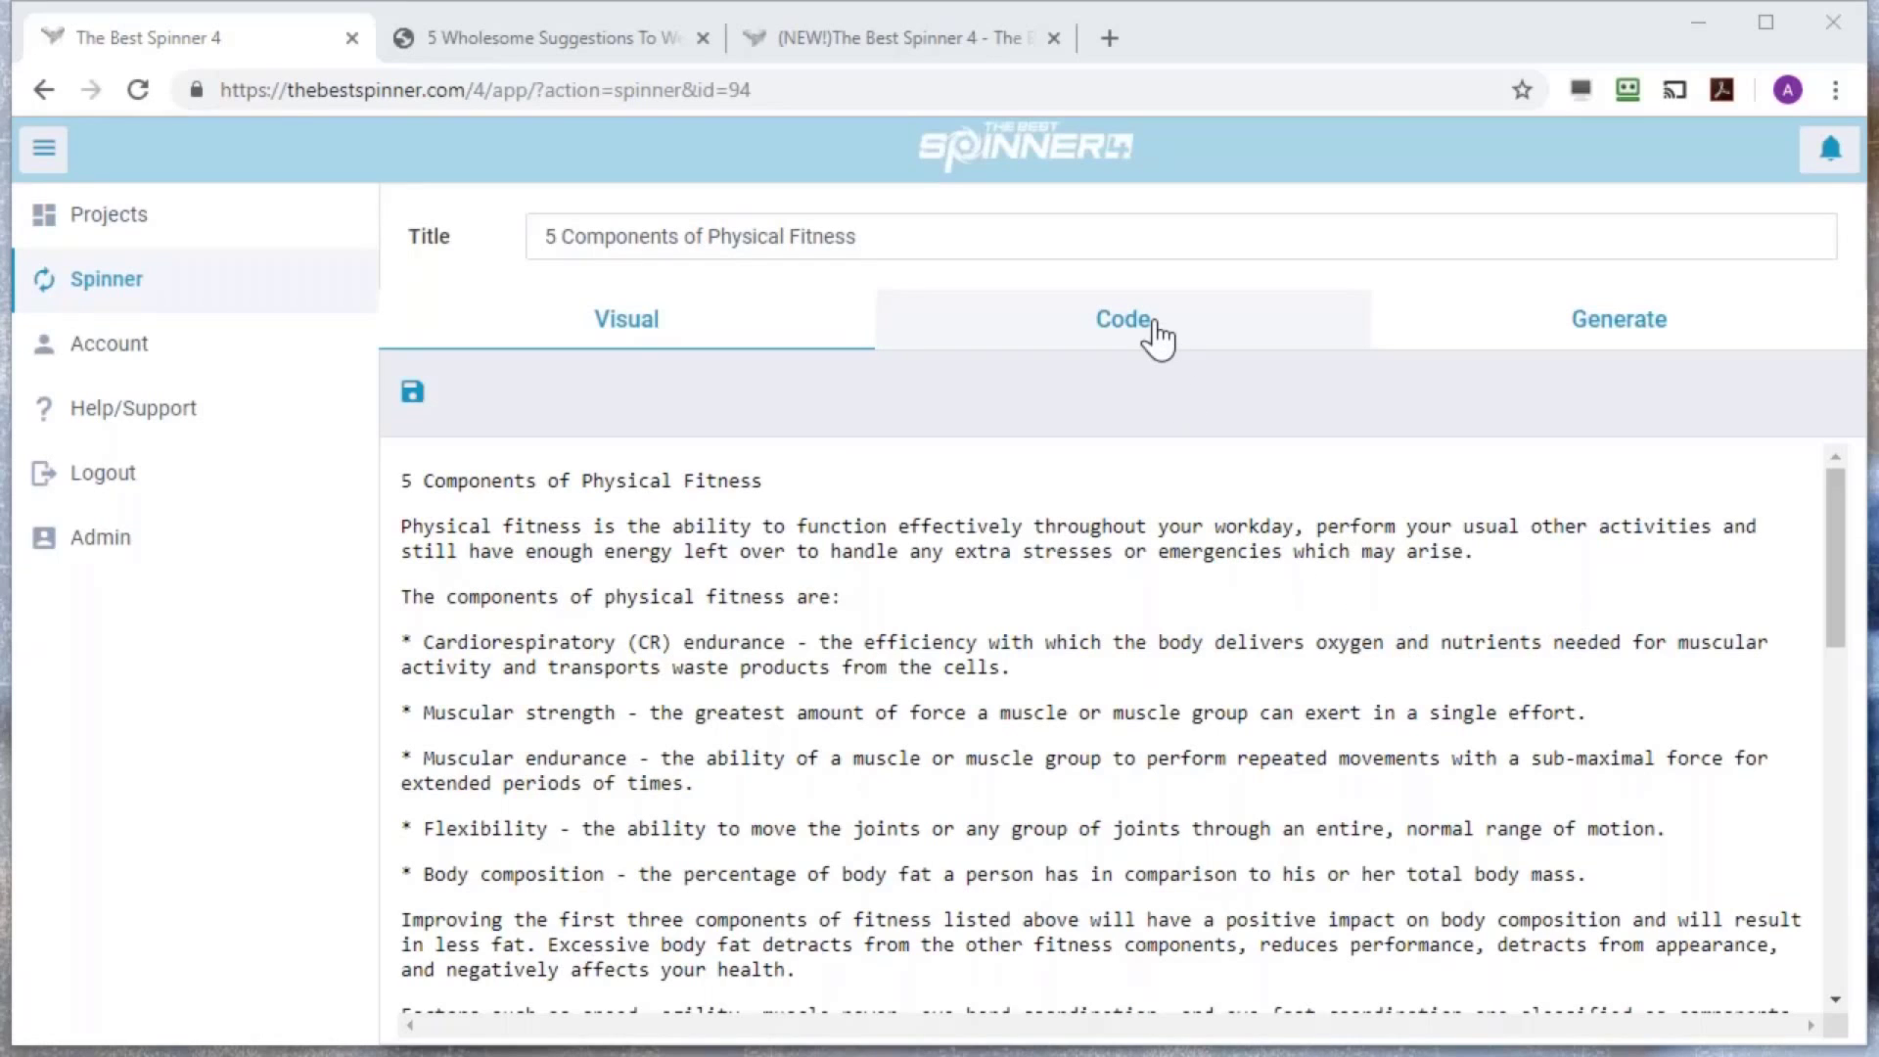
left_click(1644, 332)
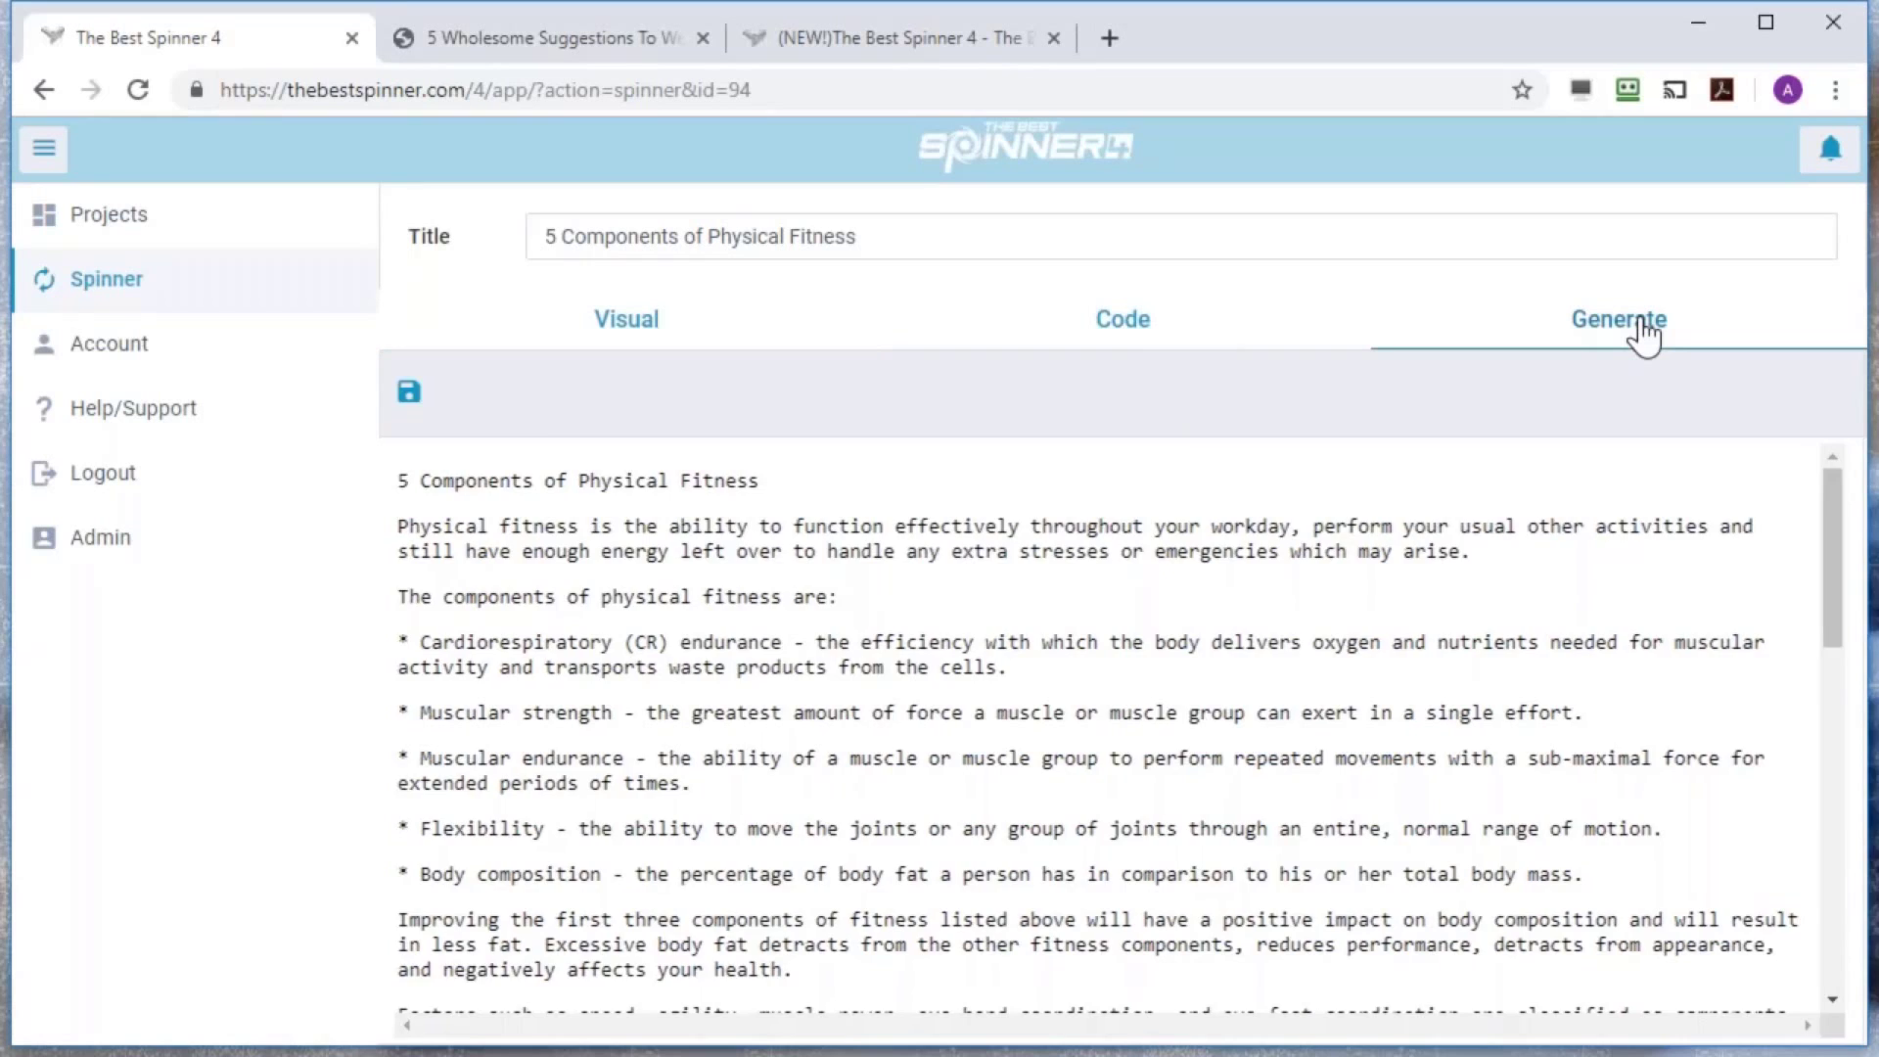
left_click(140, 218)
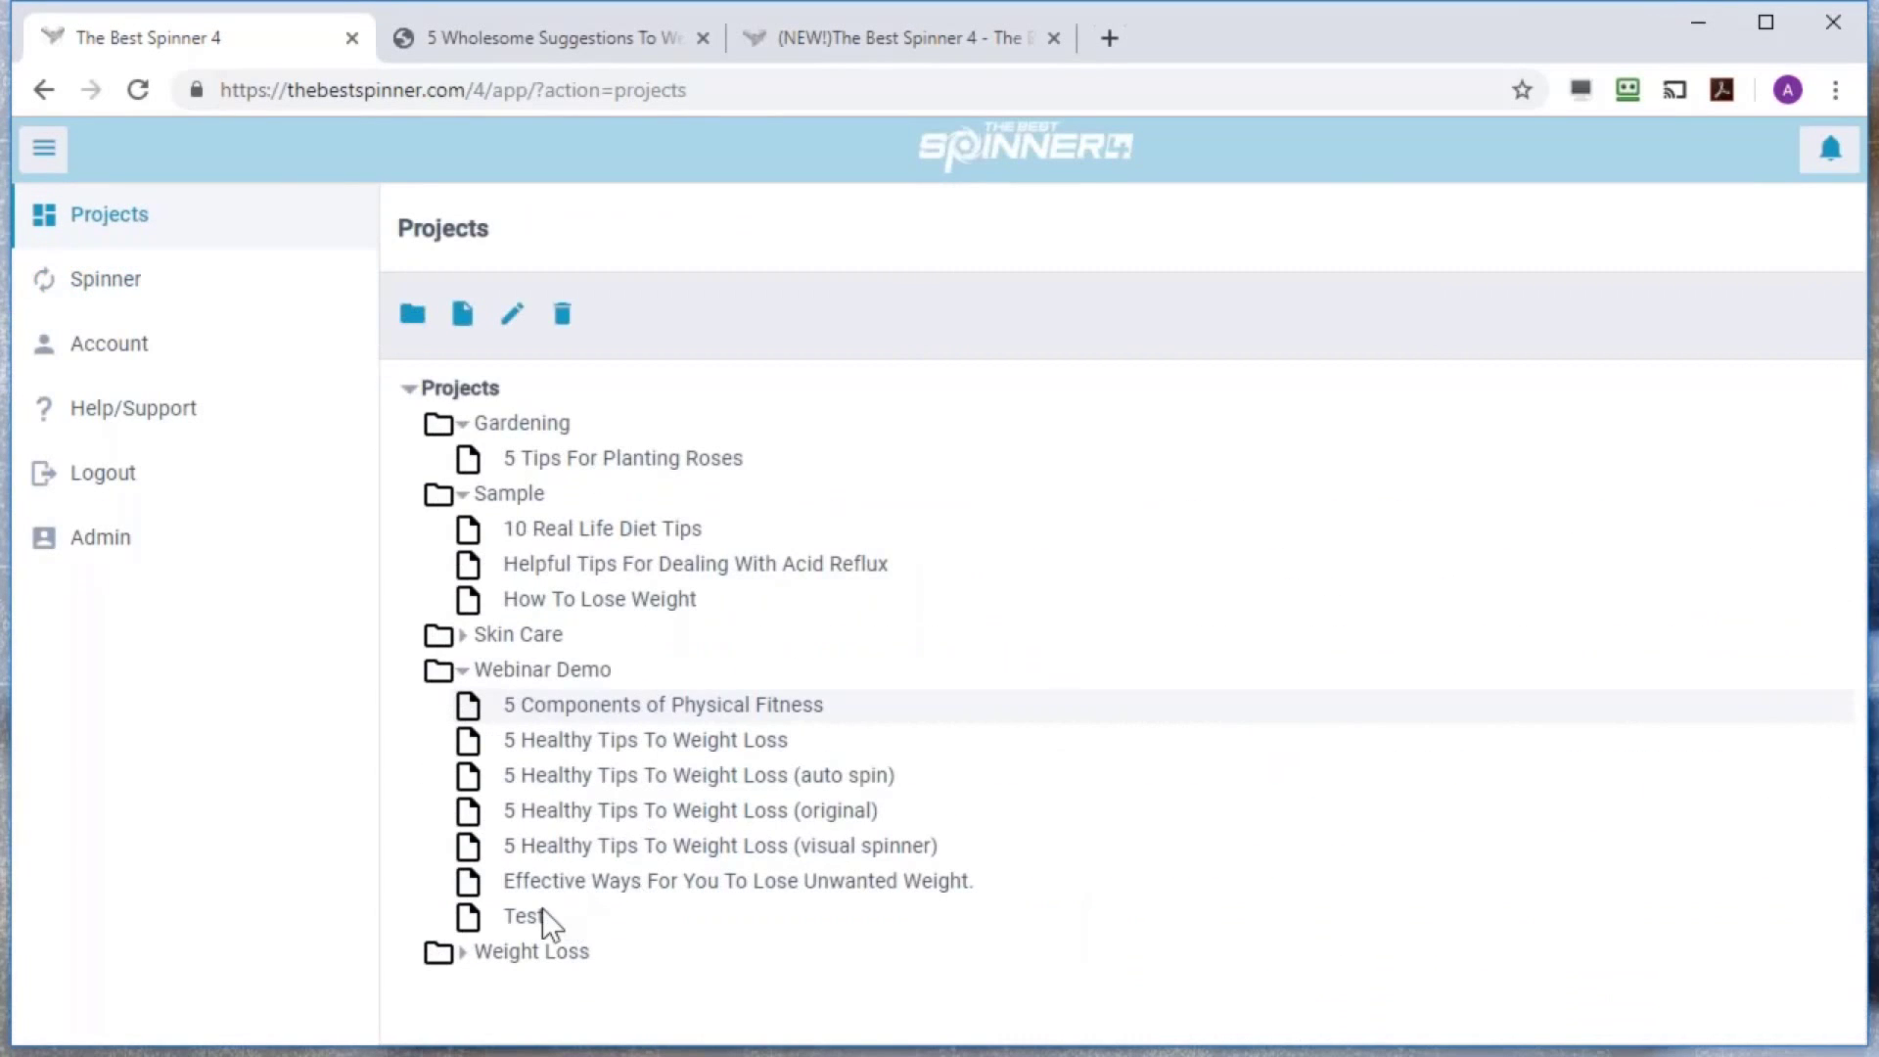
Open the "5 Healthy Tips To Weight Loss (auto spin)" article in code view
double_click(619, 779)
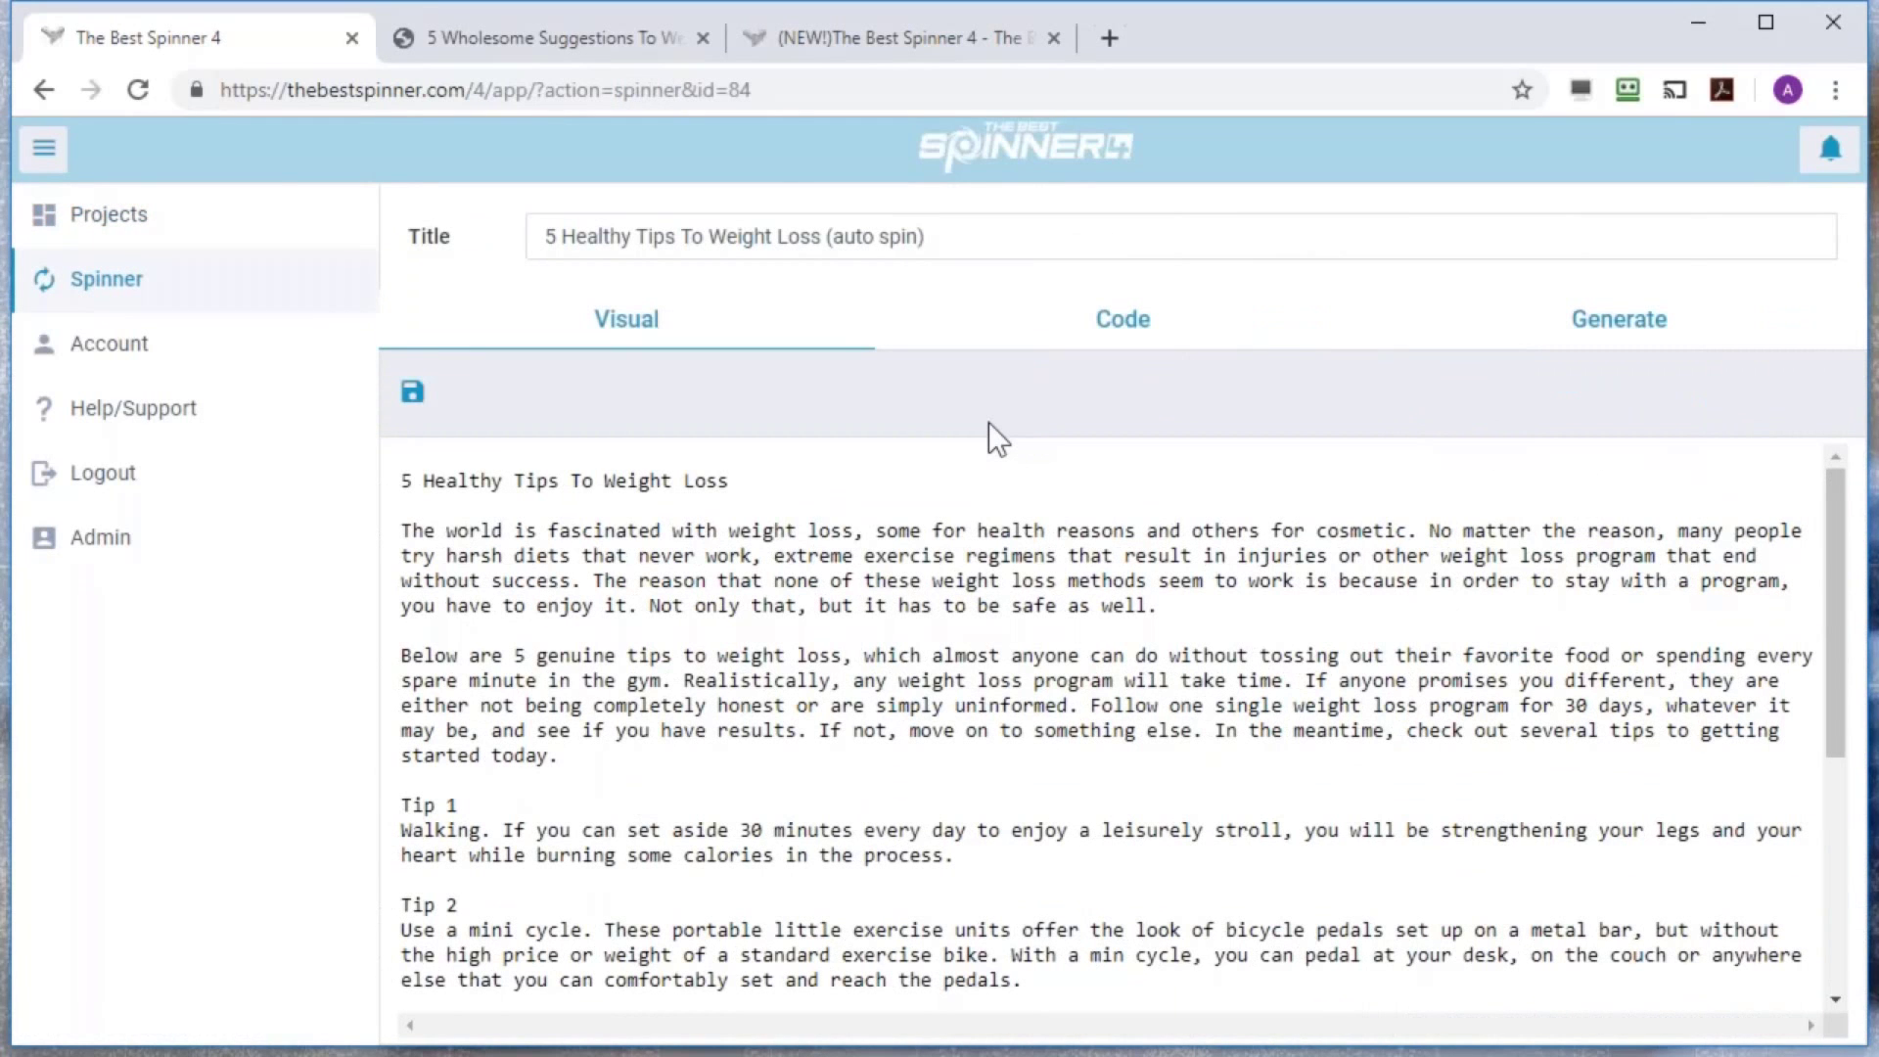
left_click(1107, 323)
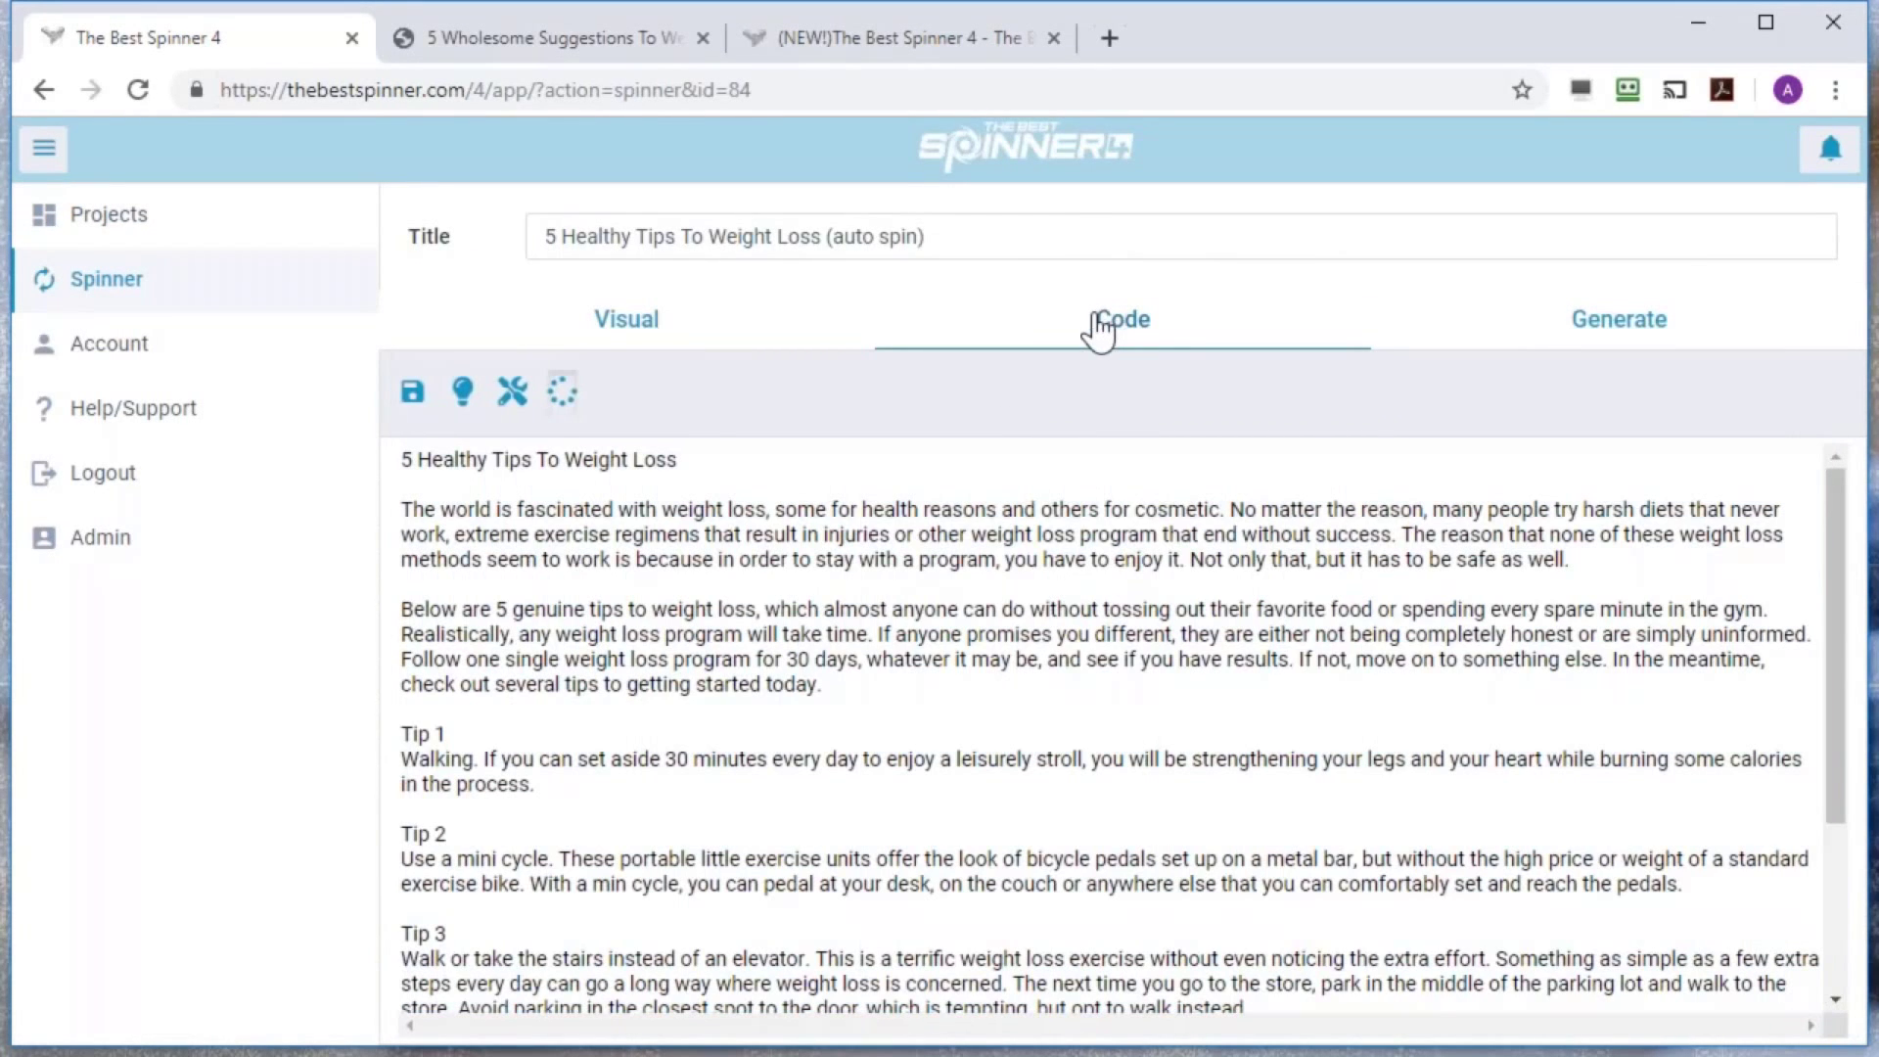
Automatically spin the full text of "5 Healthy Tips To Weight Loss (auto spin)" and save the article
left_click(464, 395)
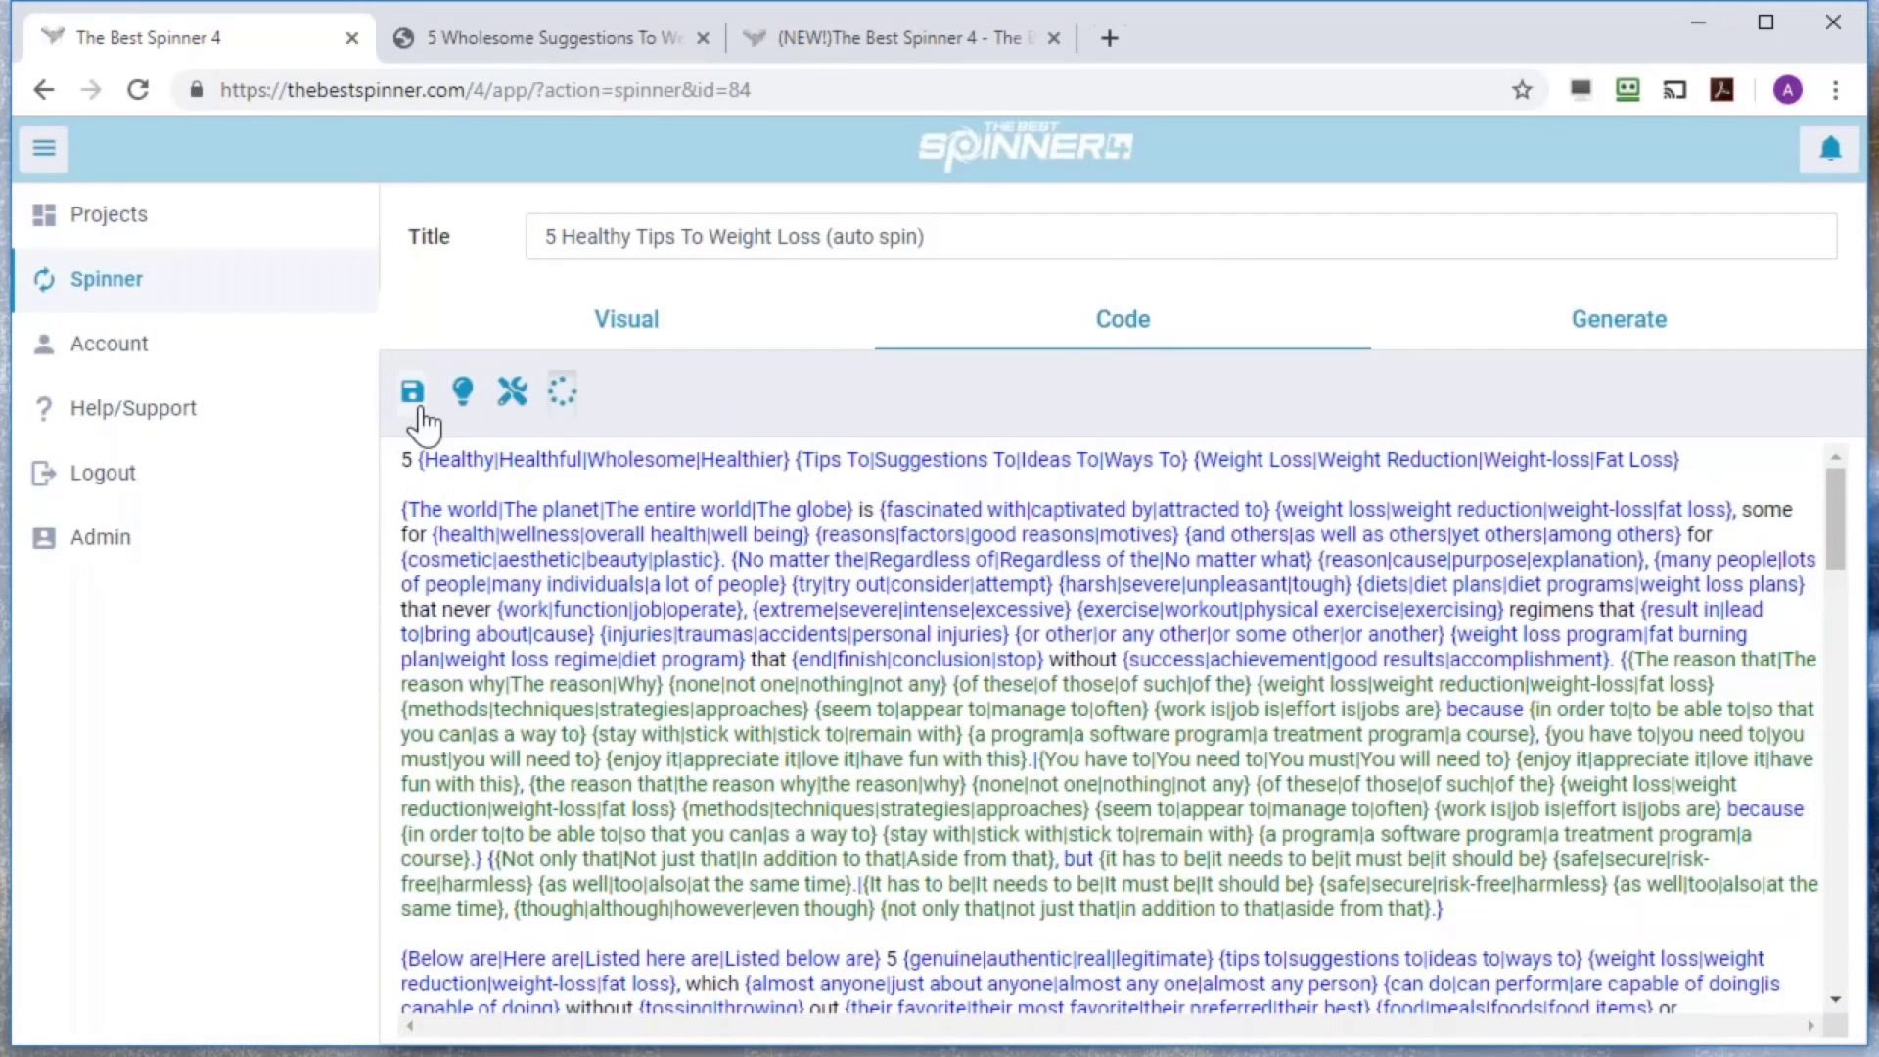
left_click(415, 401)
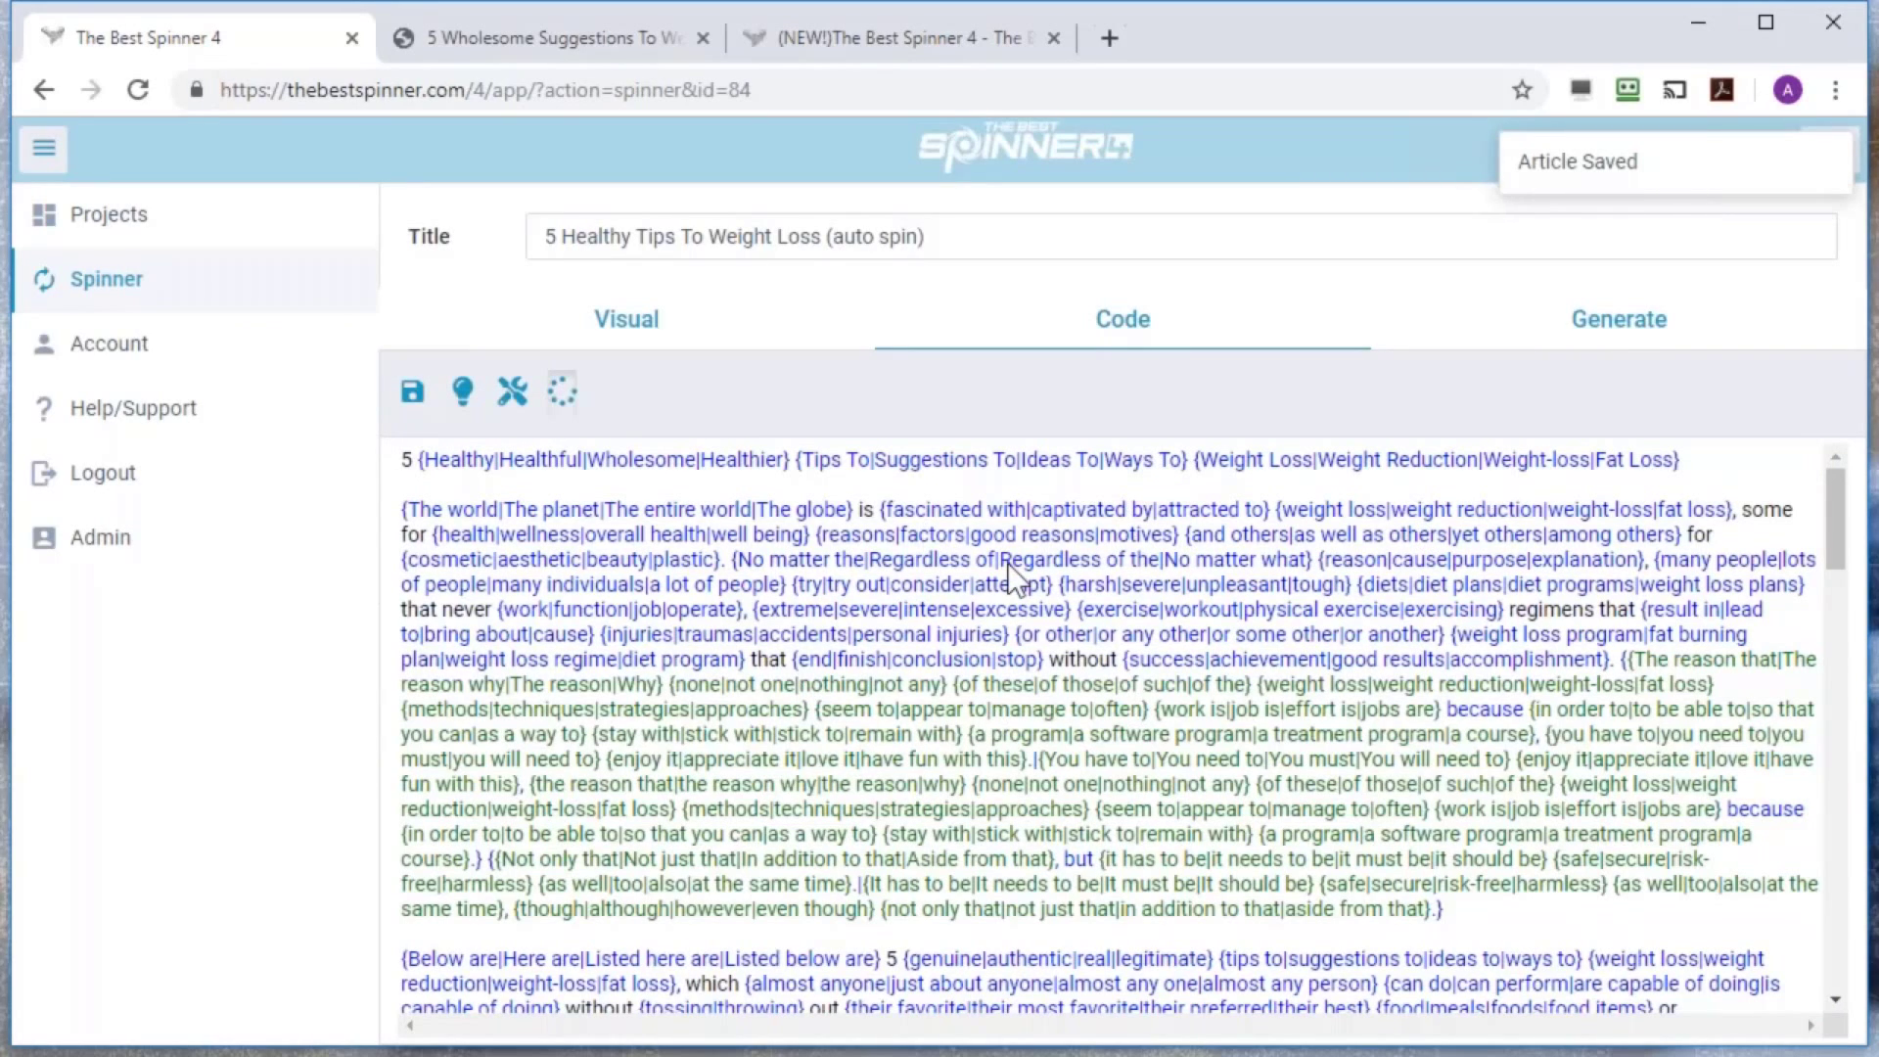
Generate a unique version of the spun article and copy its full text to the clipboard
left_click(1619, 323)
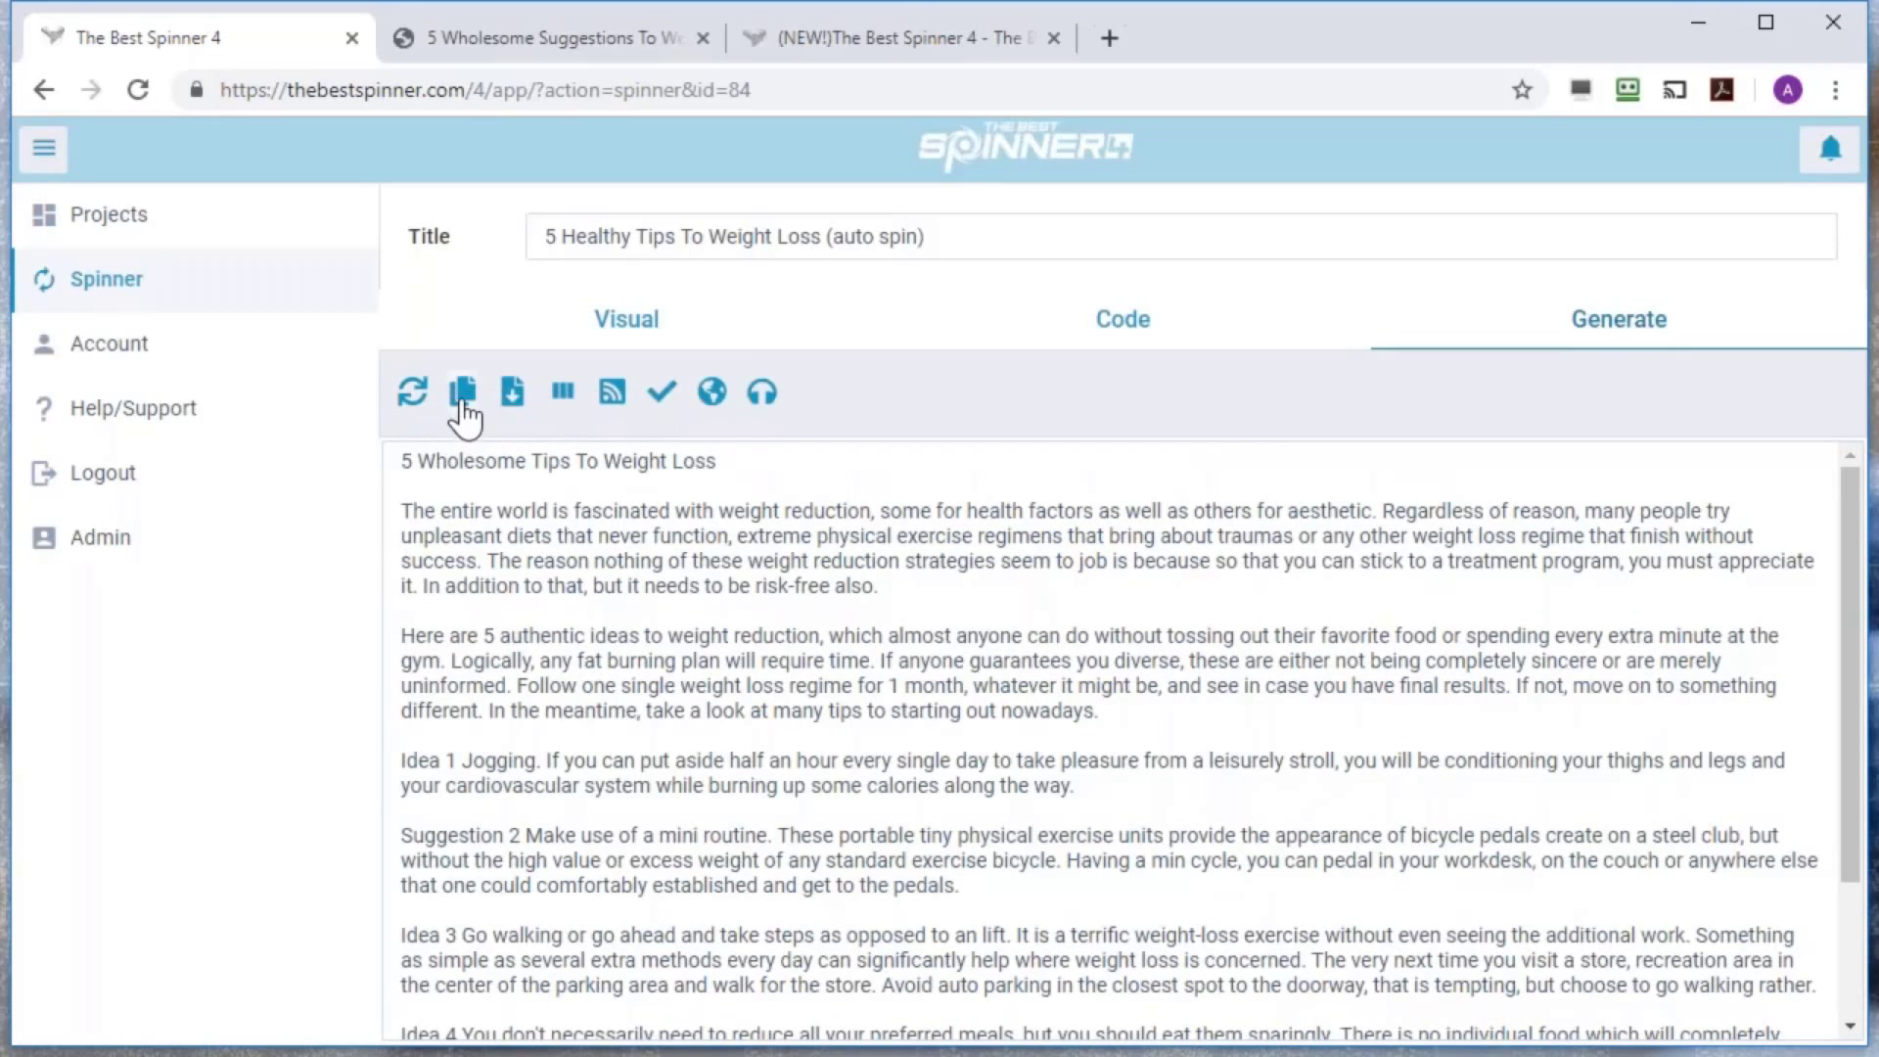
left_click(463, 394)
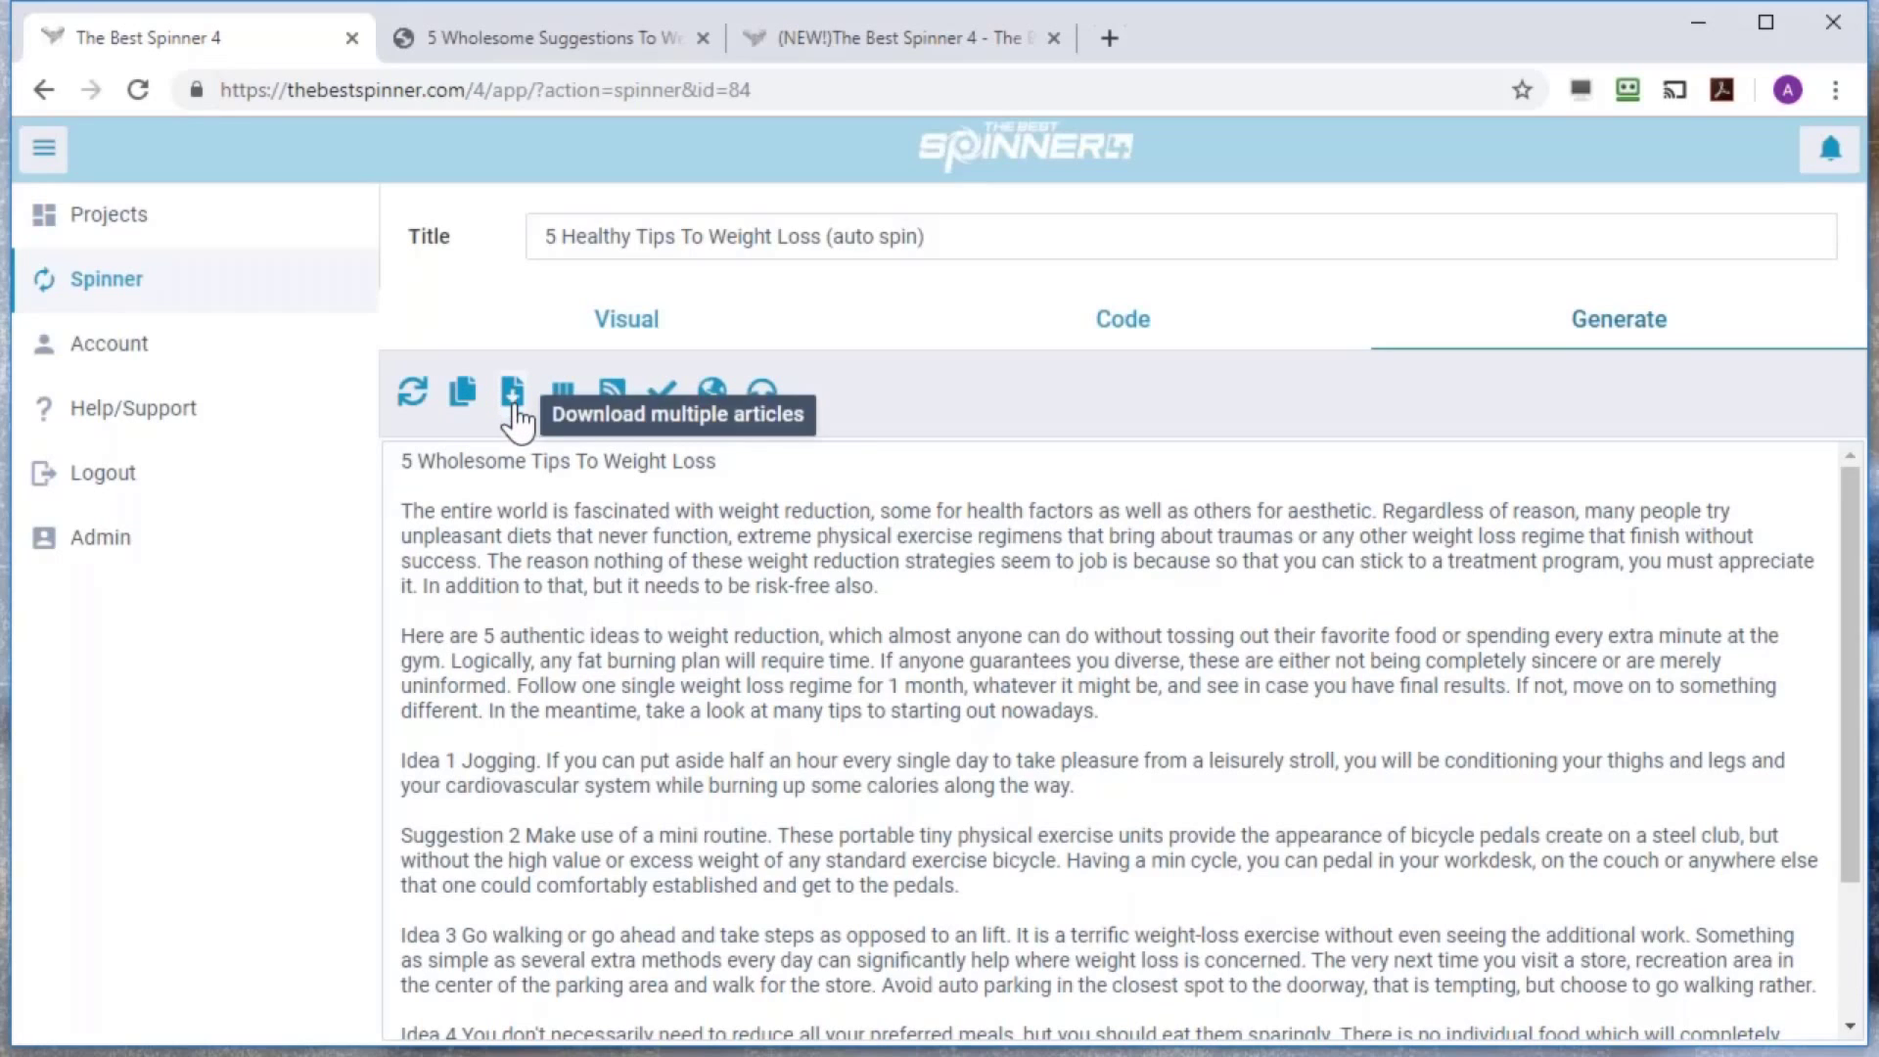
left_click(495, 494)
key("ctrl+a")
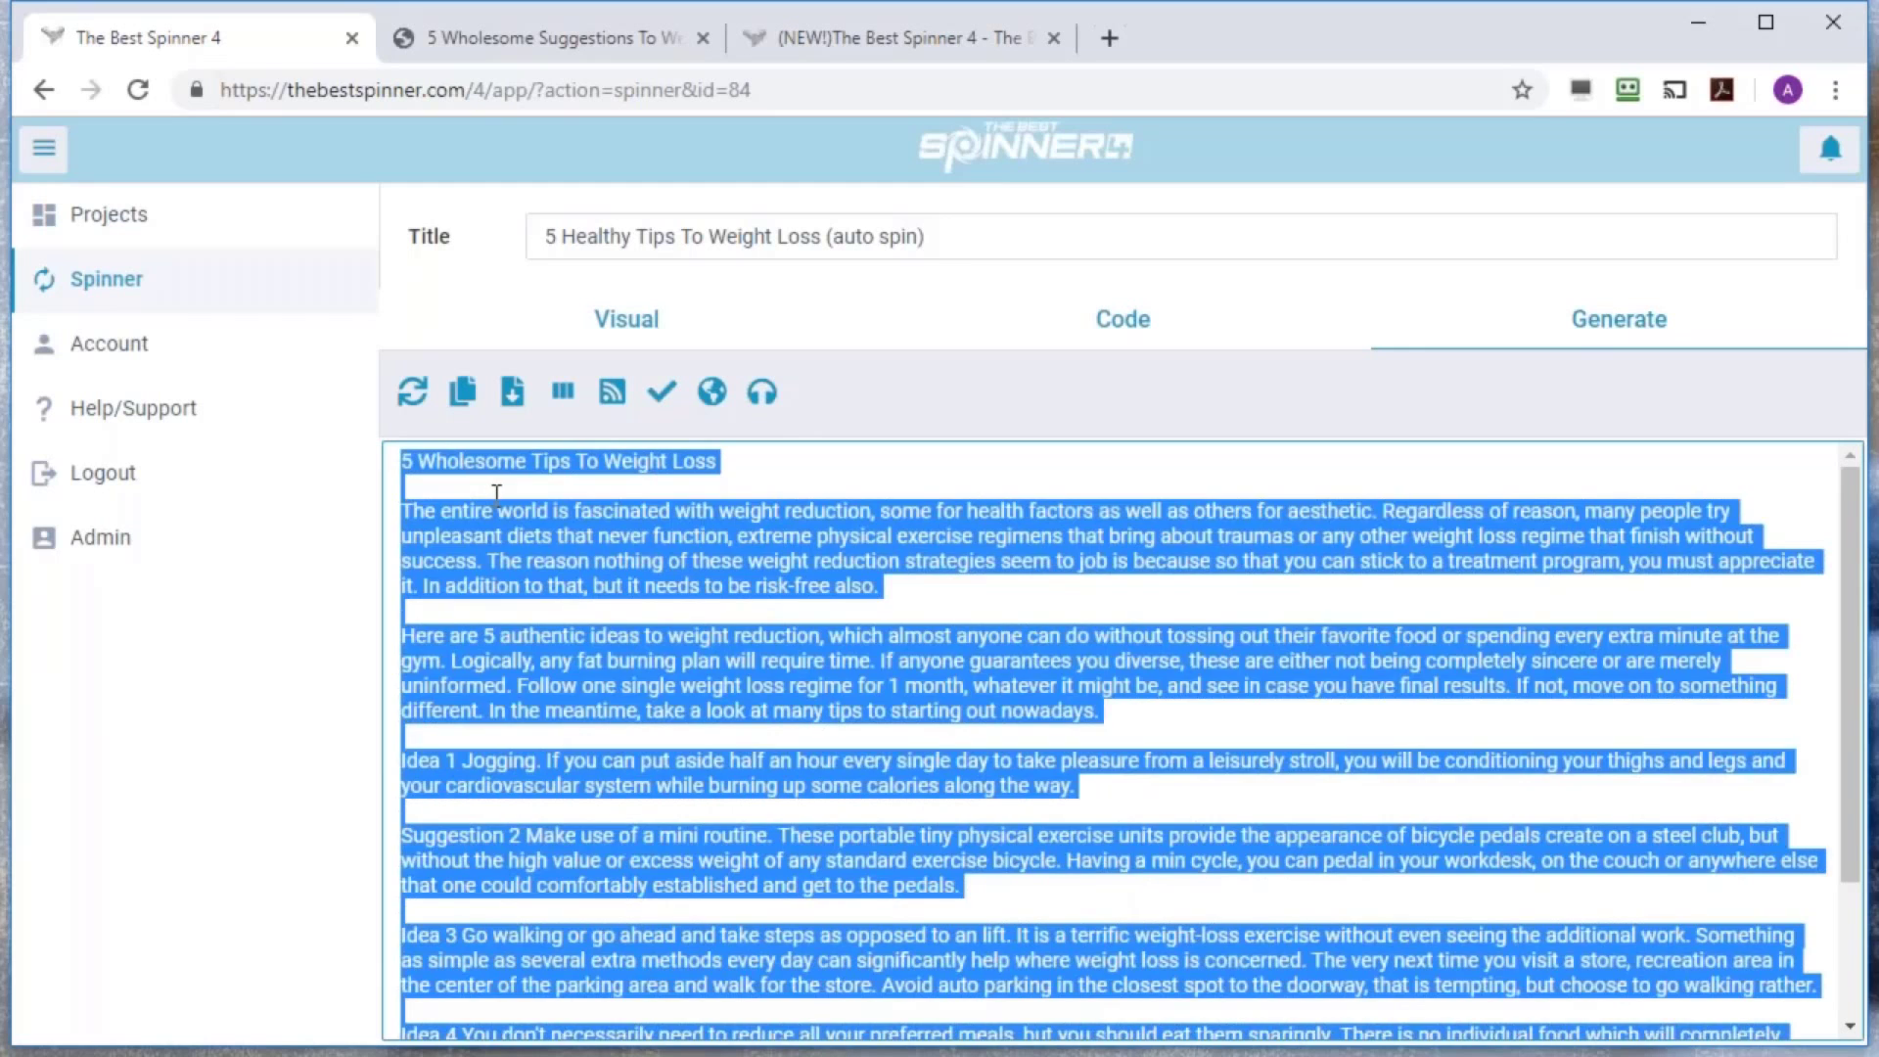
left_click(466, 409)
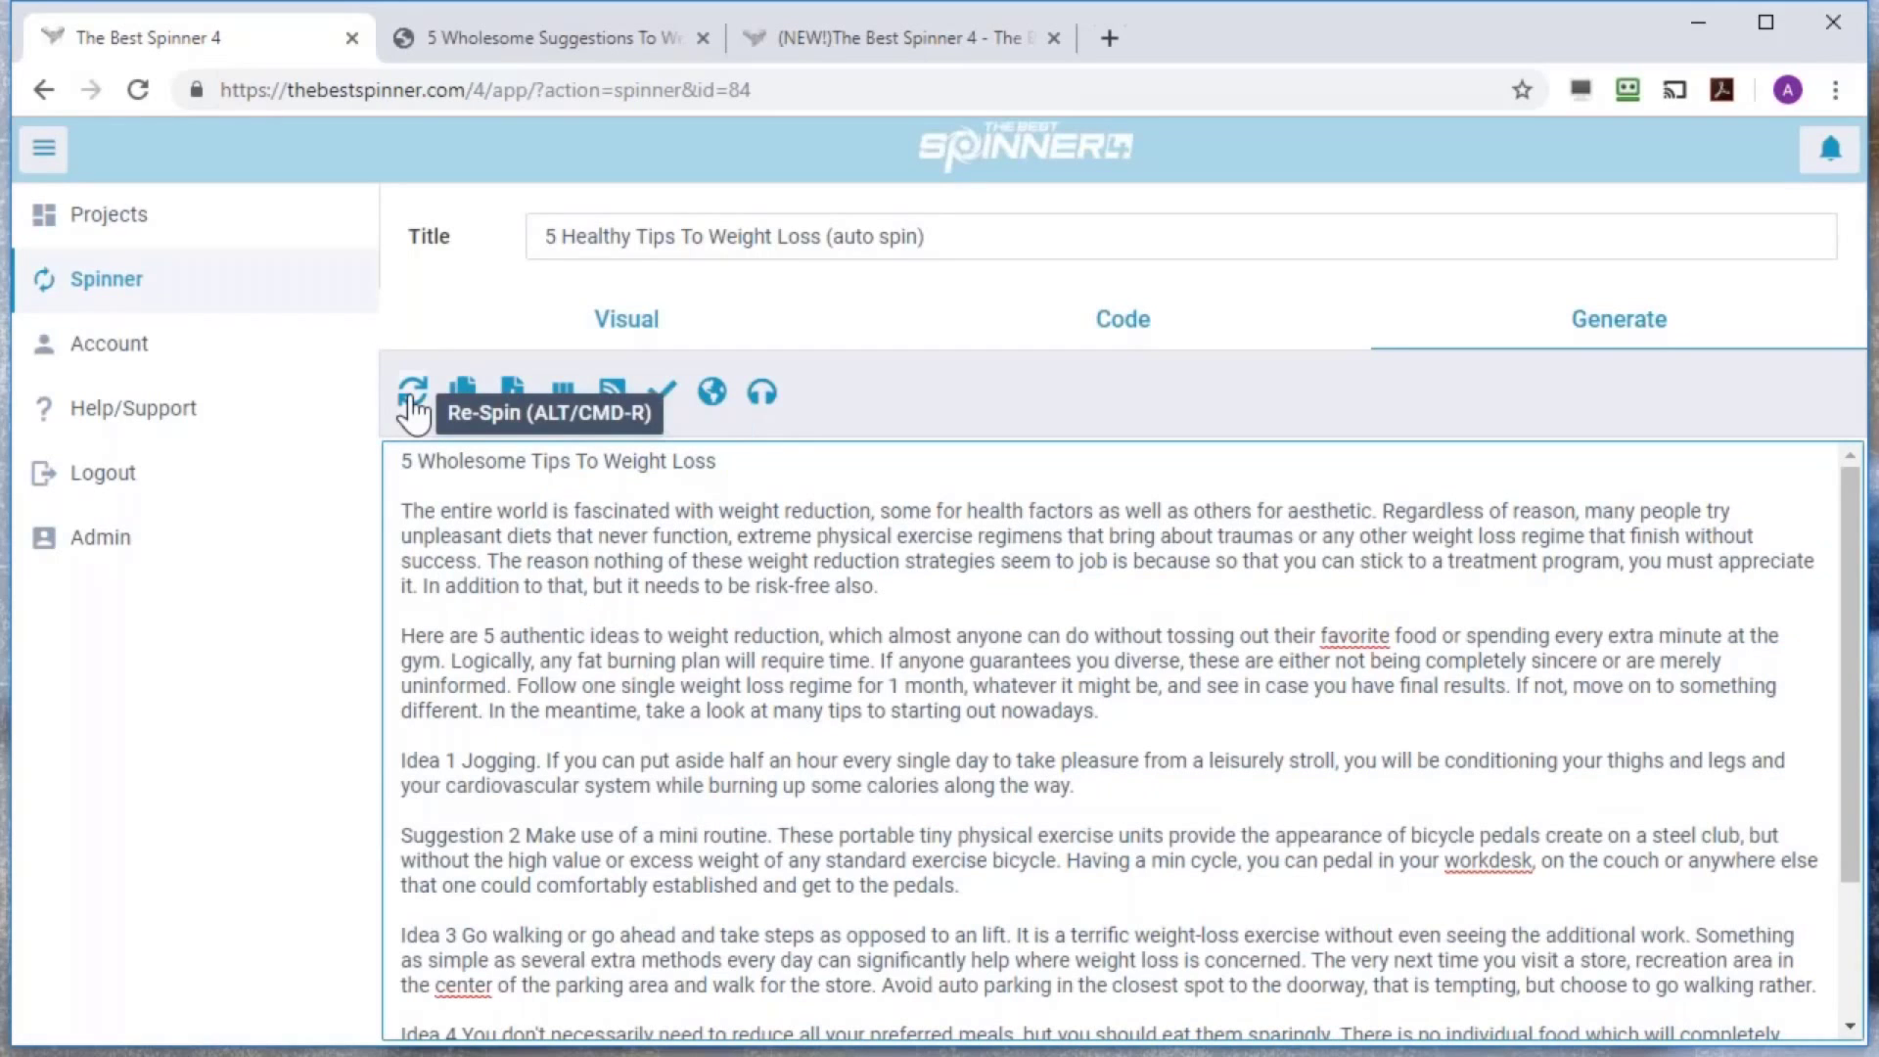
left_click_drag(403, 462, 894, 595)
left_click(912, 561)
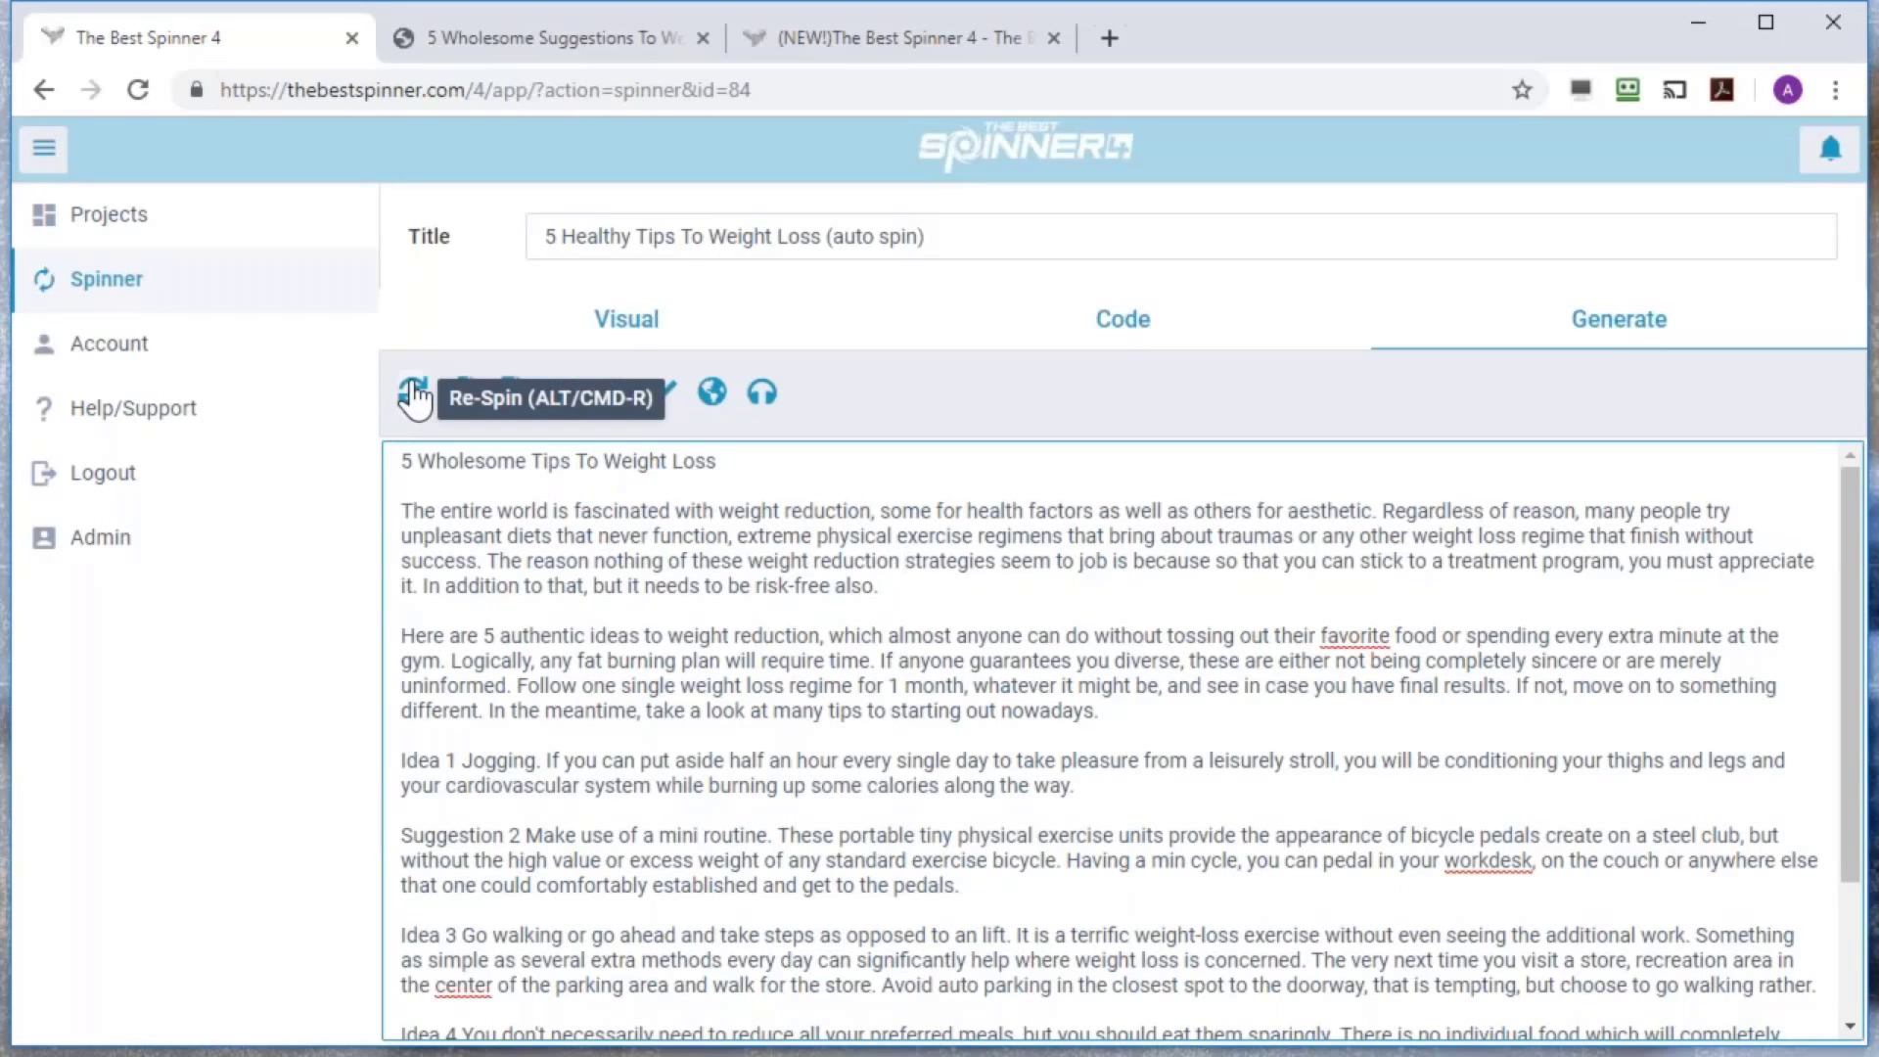
Re-spin the generated article several times, copying the resulting versions to the clipboard
left_click(415, 394)
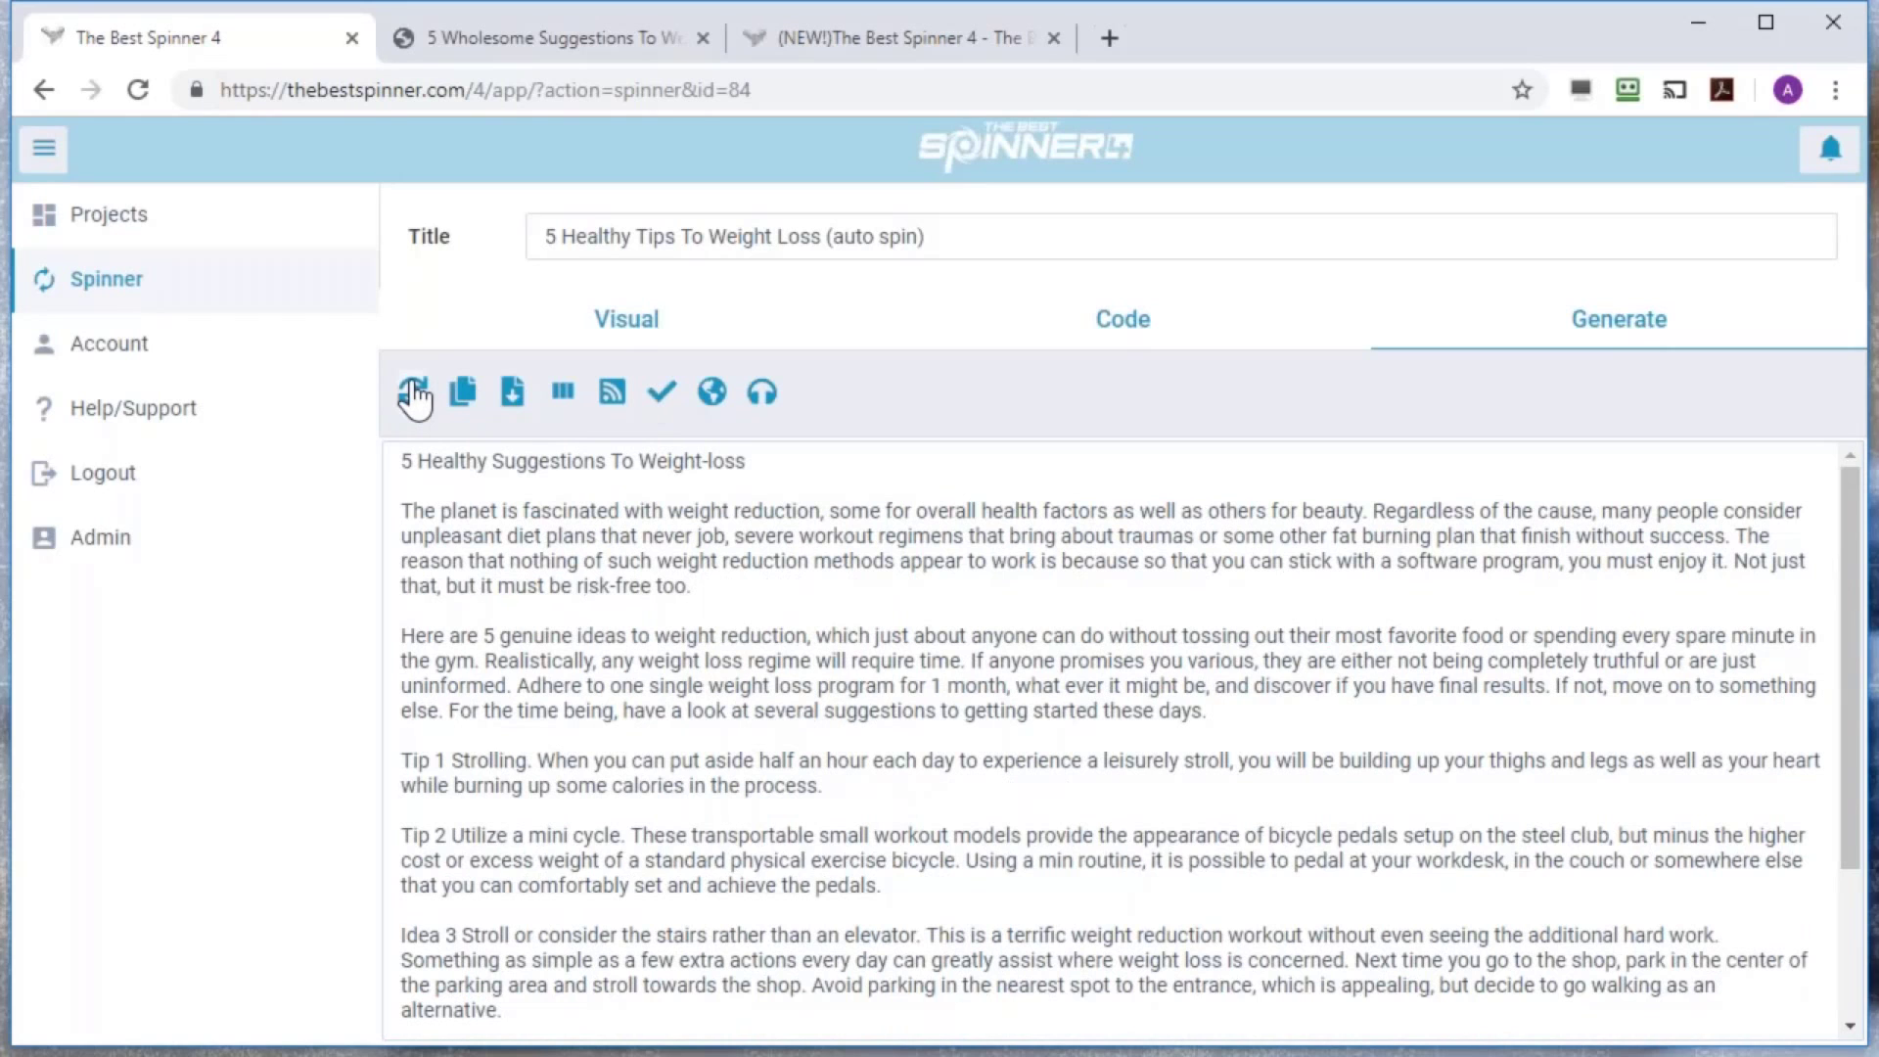
left_click(415, 395)
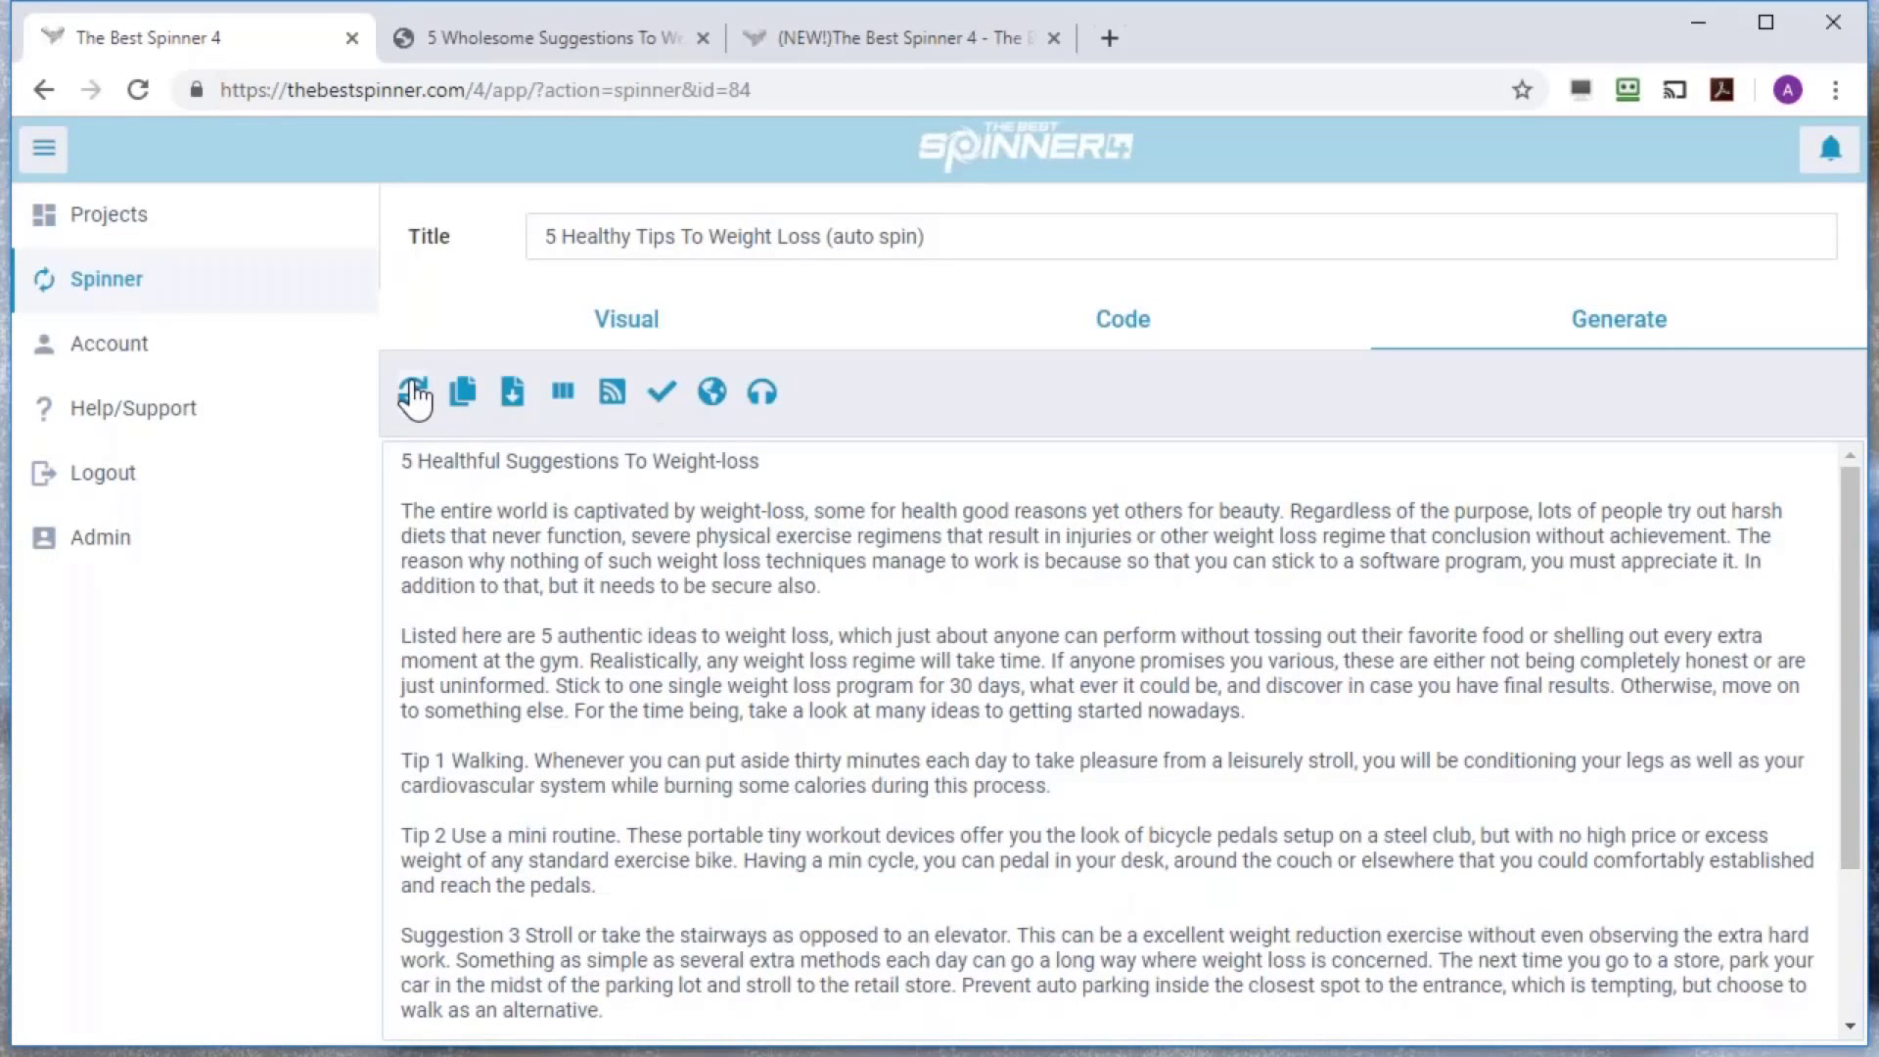
left_click(415, 395)
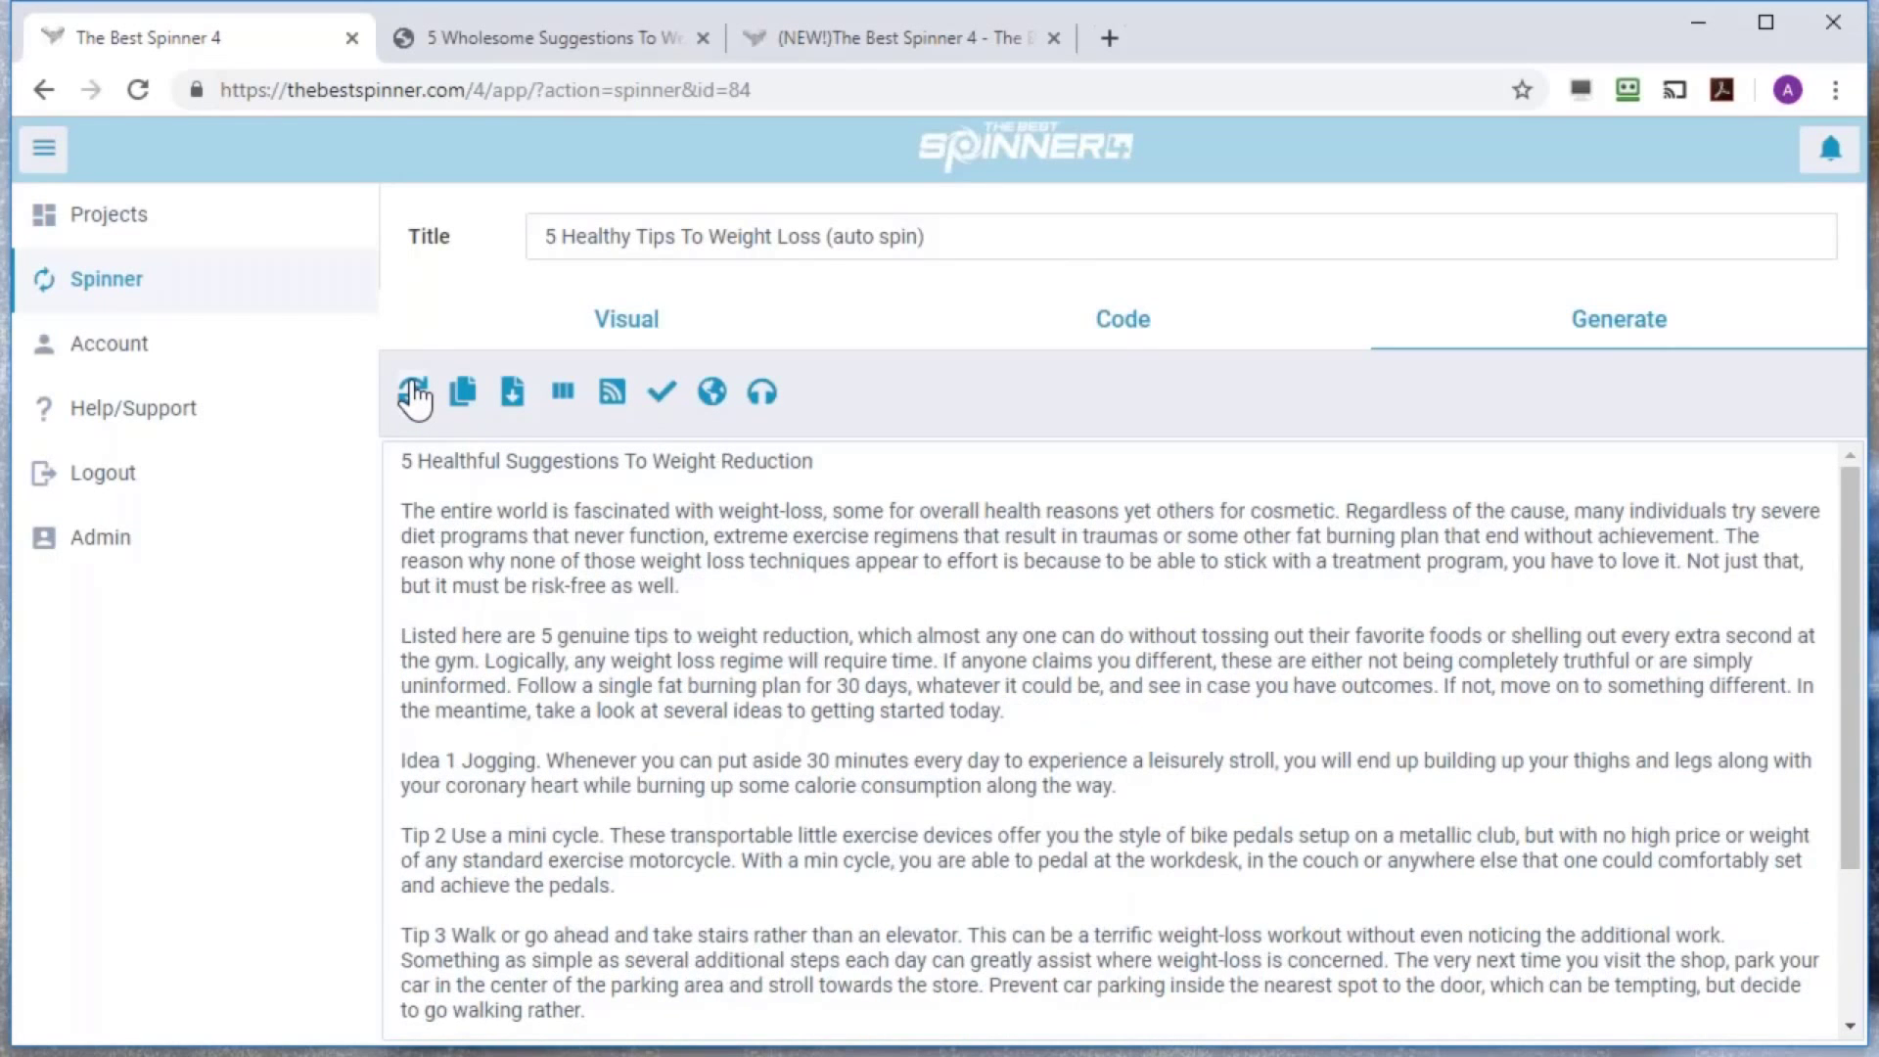
left_click(415, 394)
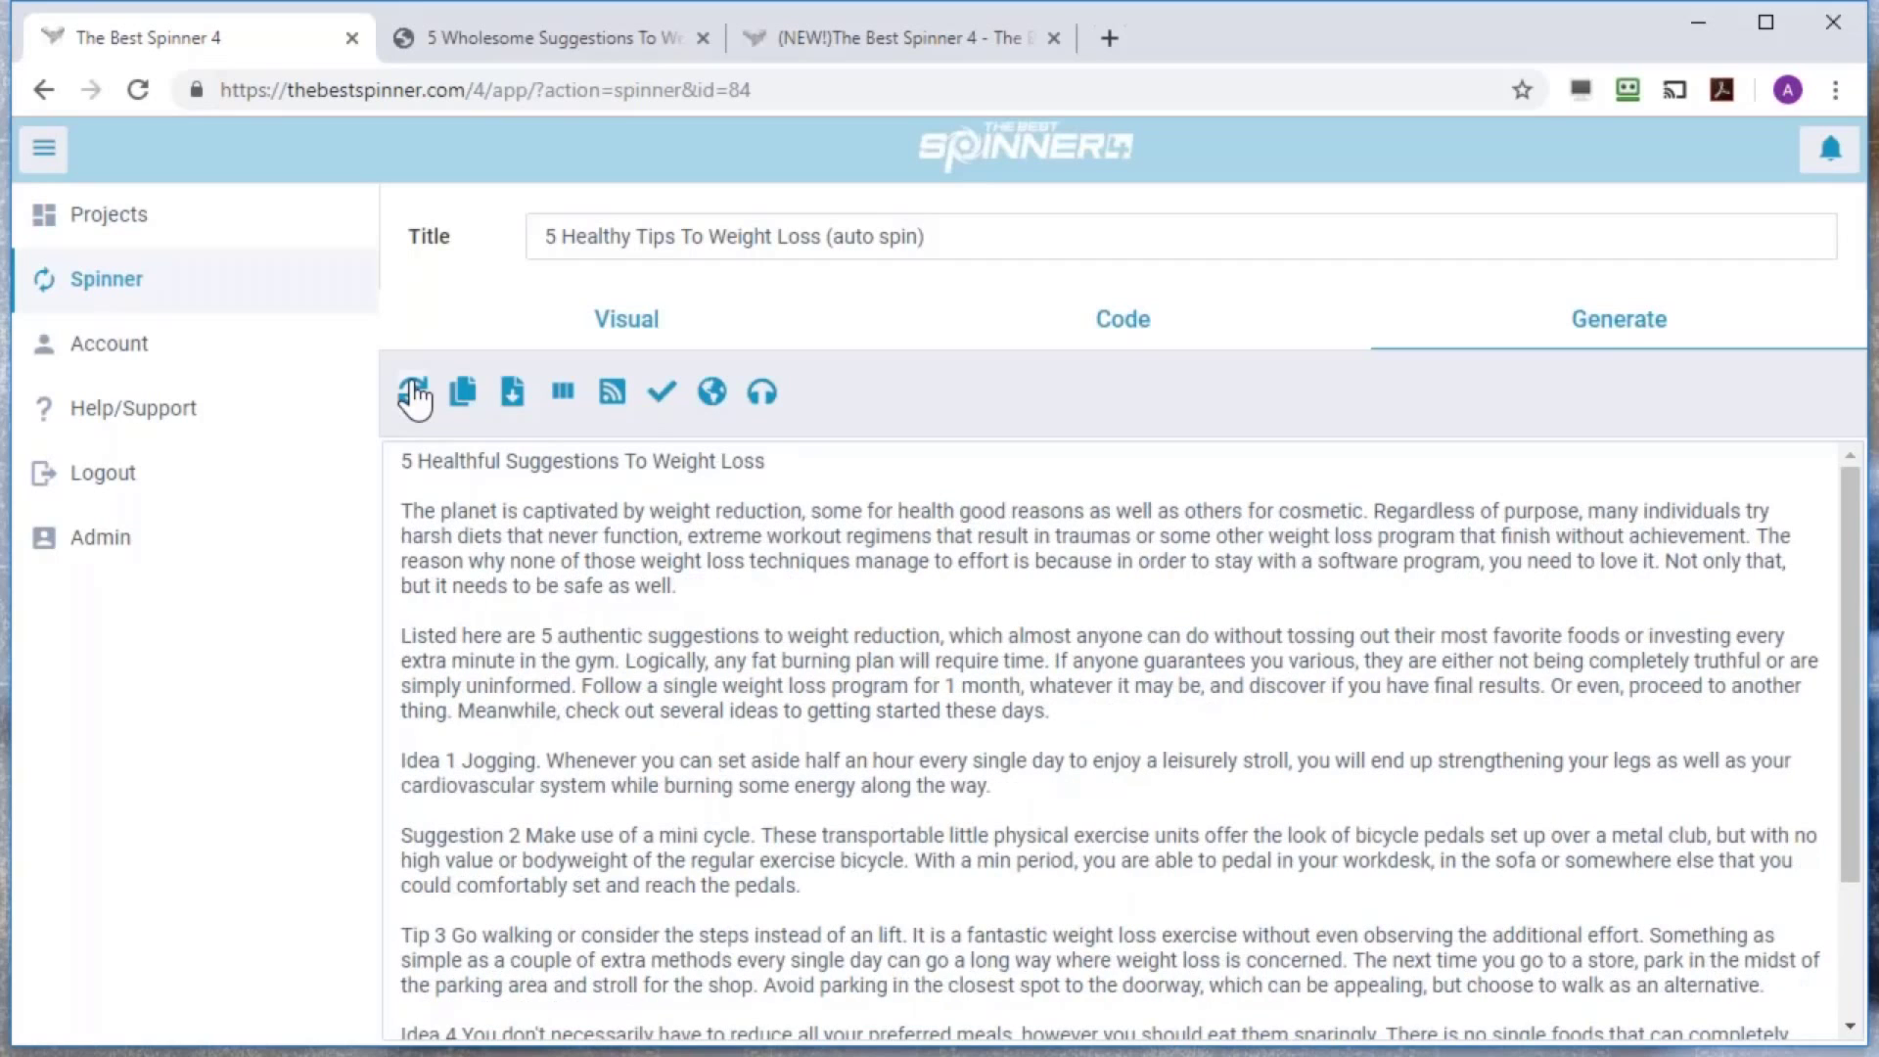
left_click(463, 392)
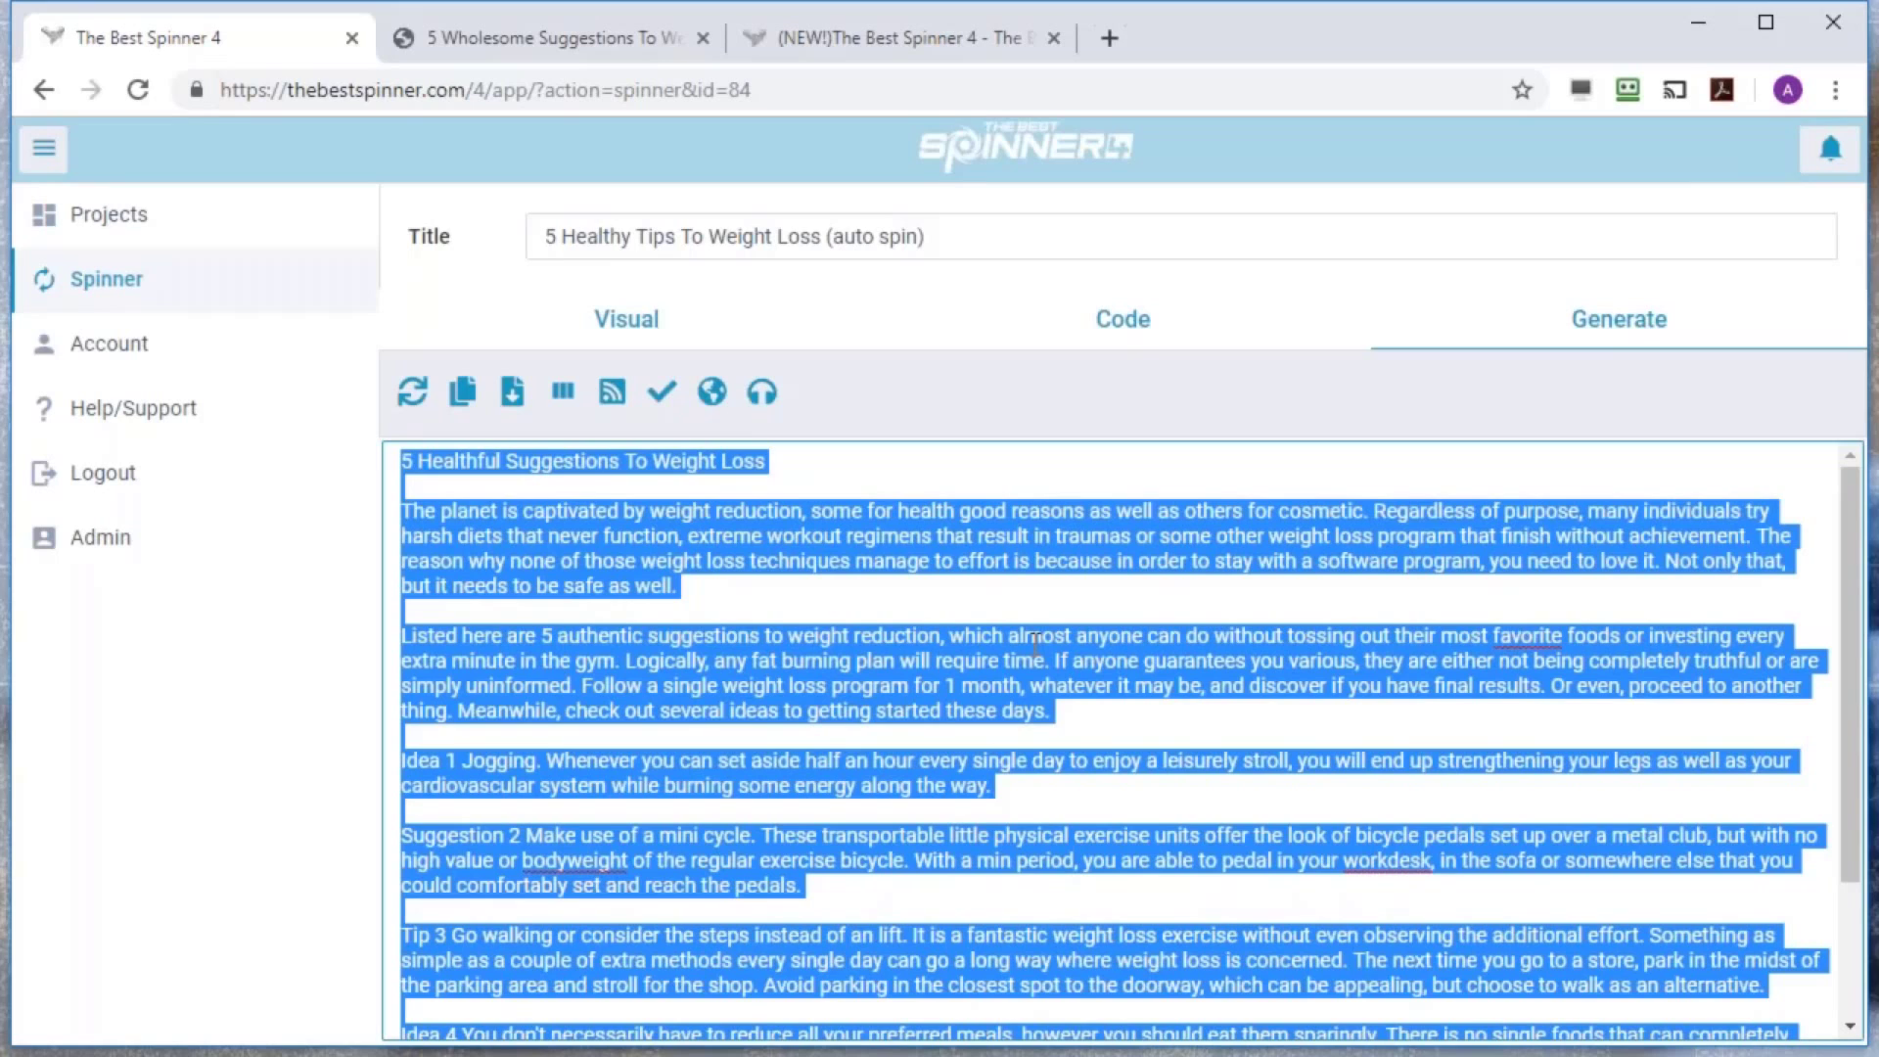
left_click(1181, 688)
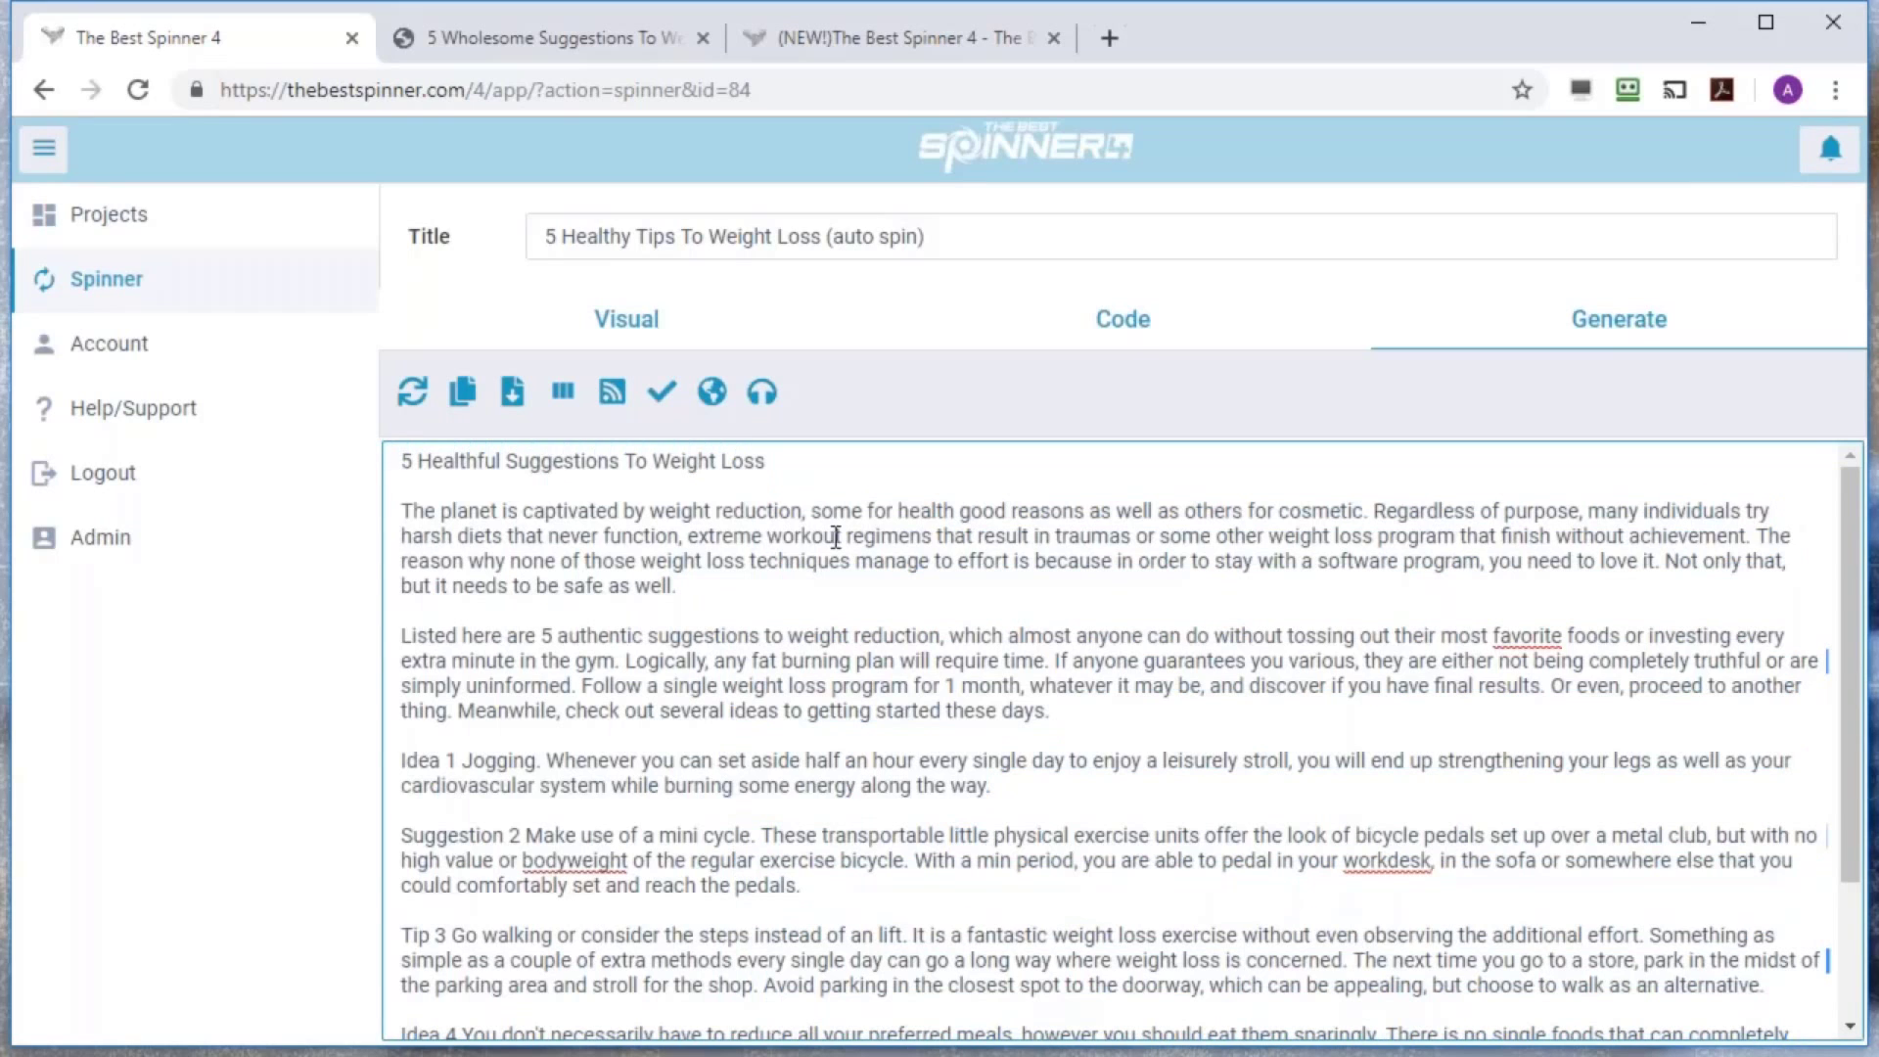
left_click(424, 402)
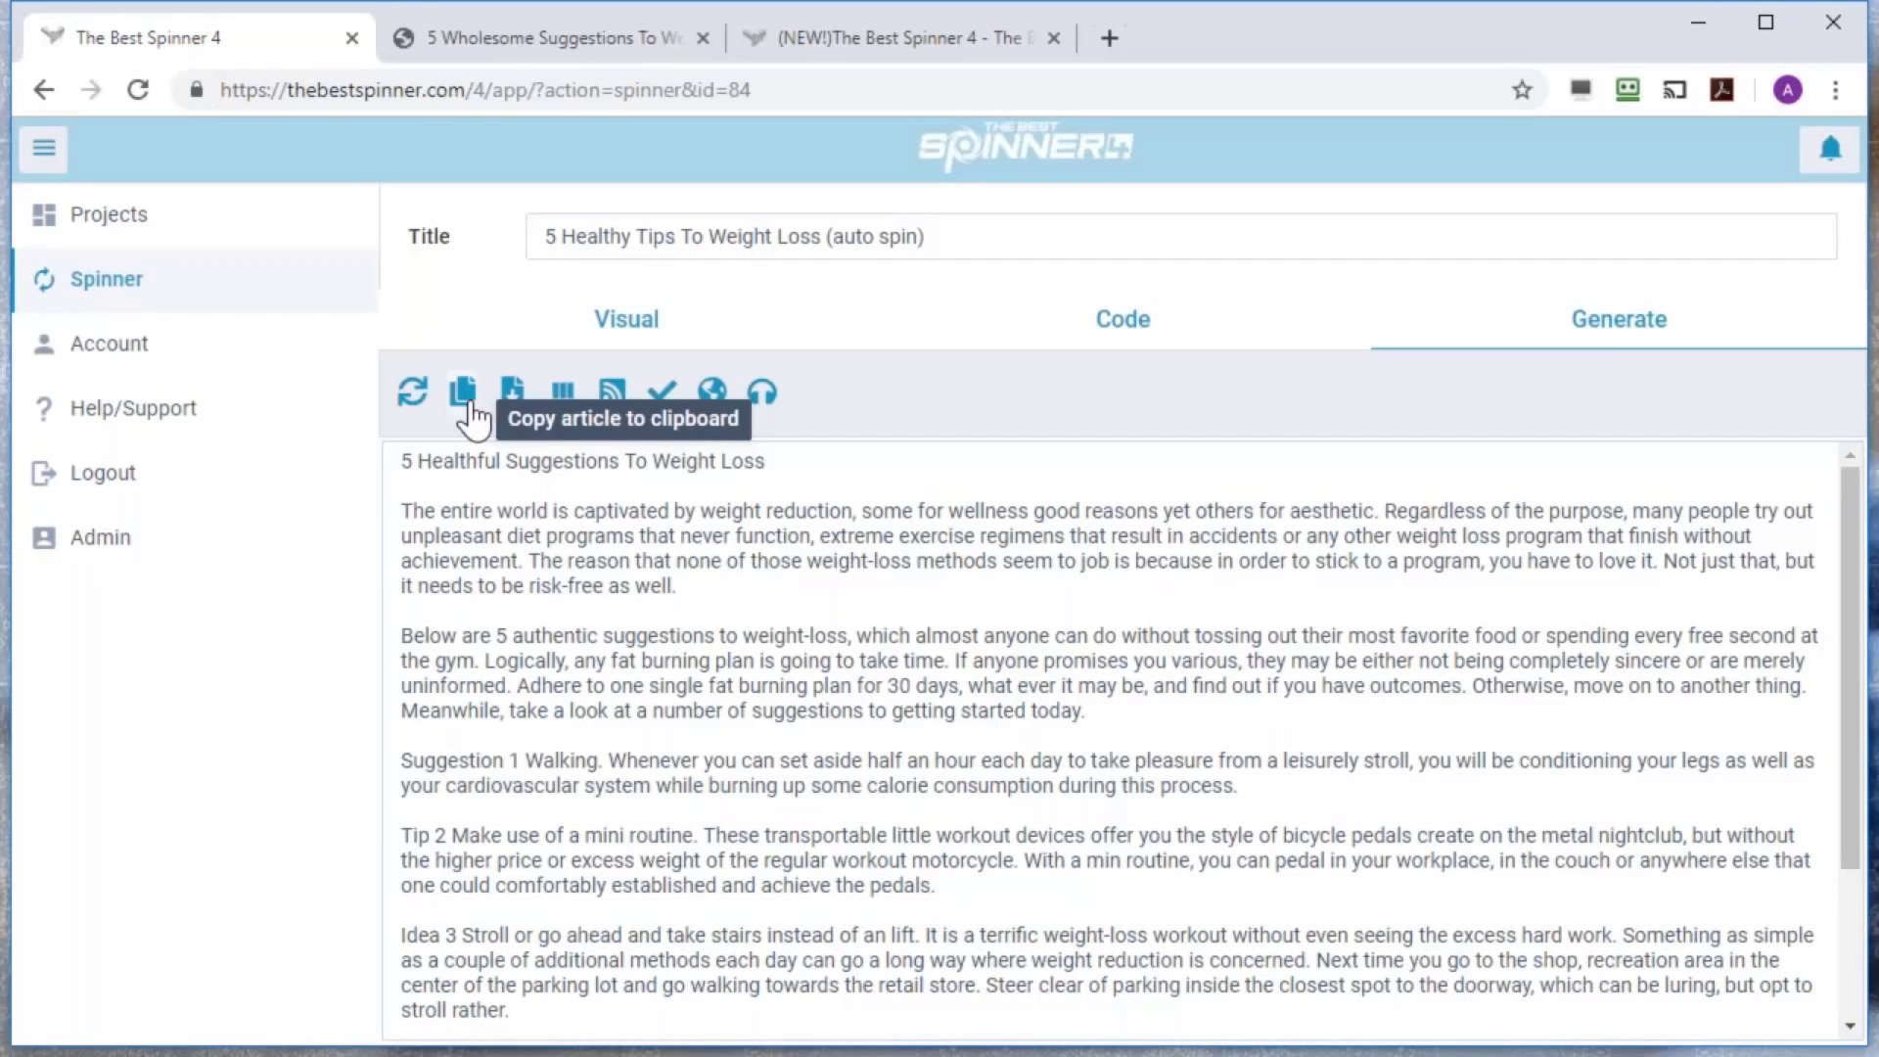
left_click(468, 404)
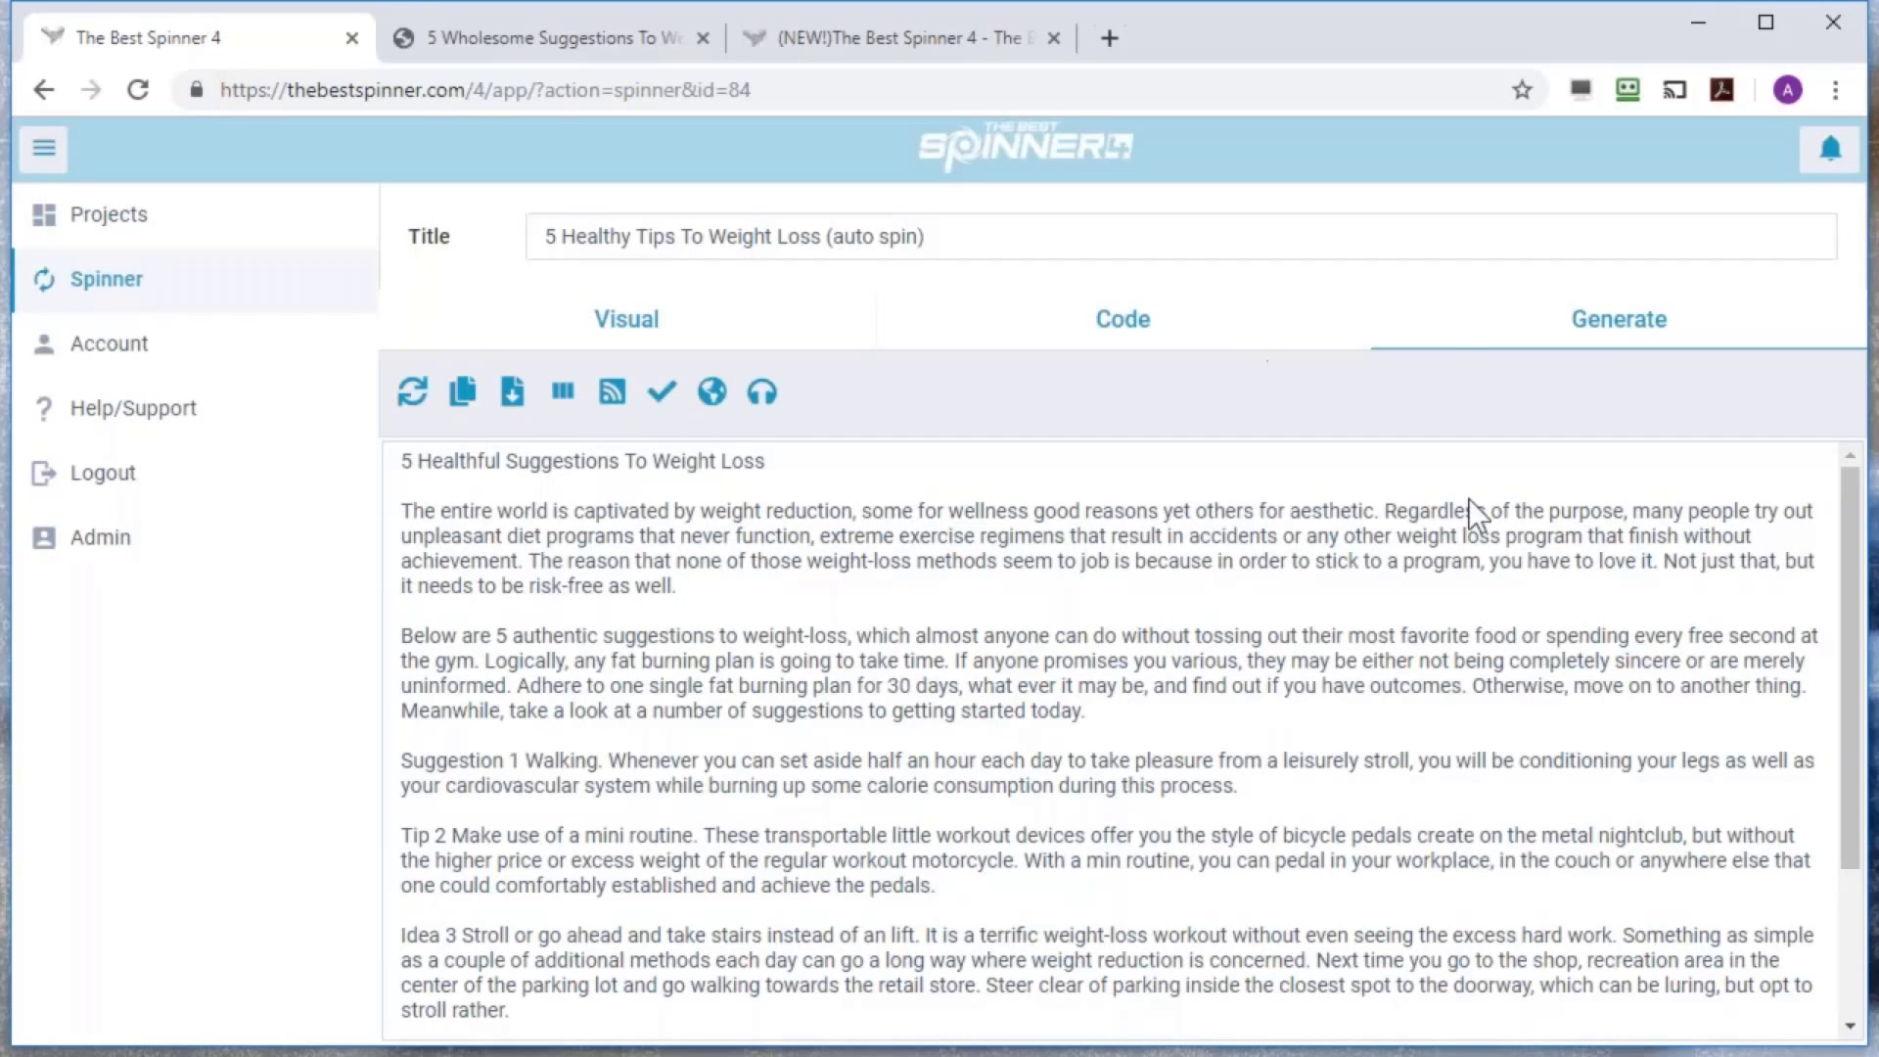